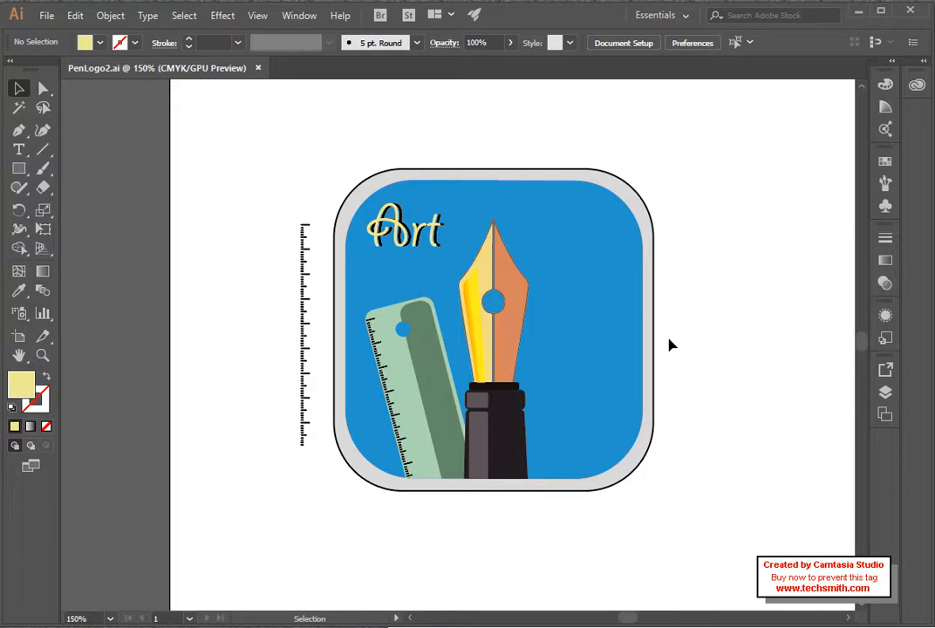
Step: Narrow the blue rounded background slightly on both its left and right sides, then deselect it
left_click(351, 346)
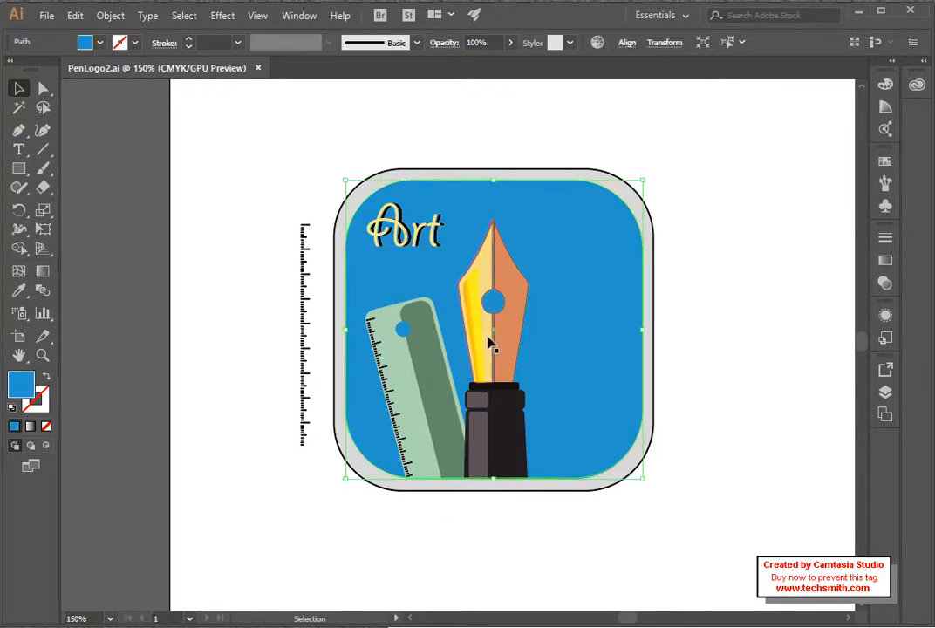
left_click_drag(347, 333, 354, 333)
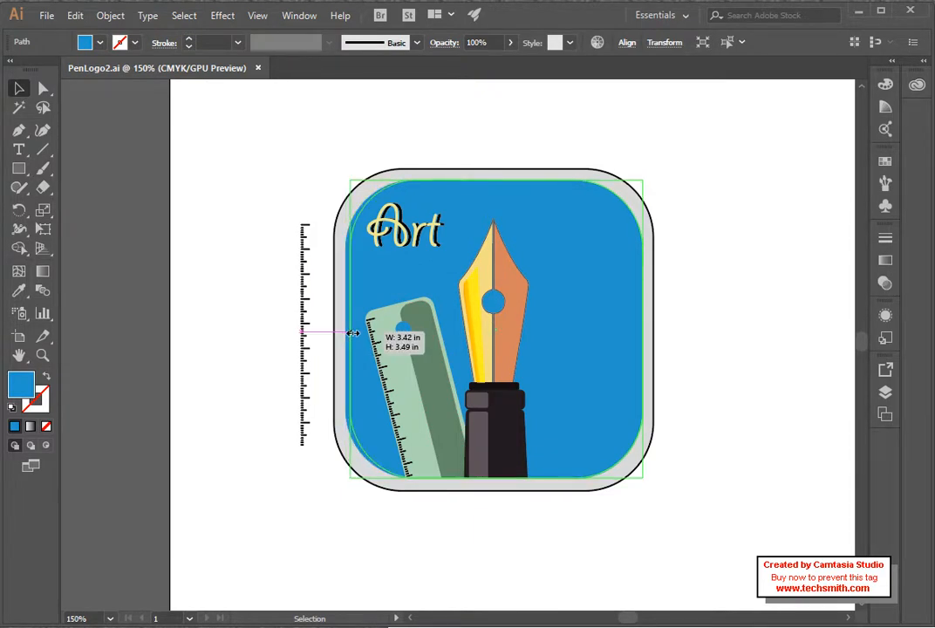
left_click_drag(353, 333, 353, 333)
left_click_drag(639, 333, 640, 334)
left_click(728, 282)
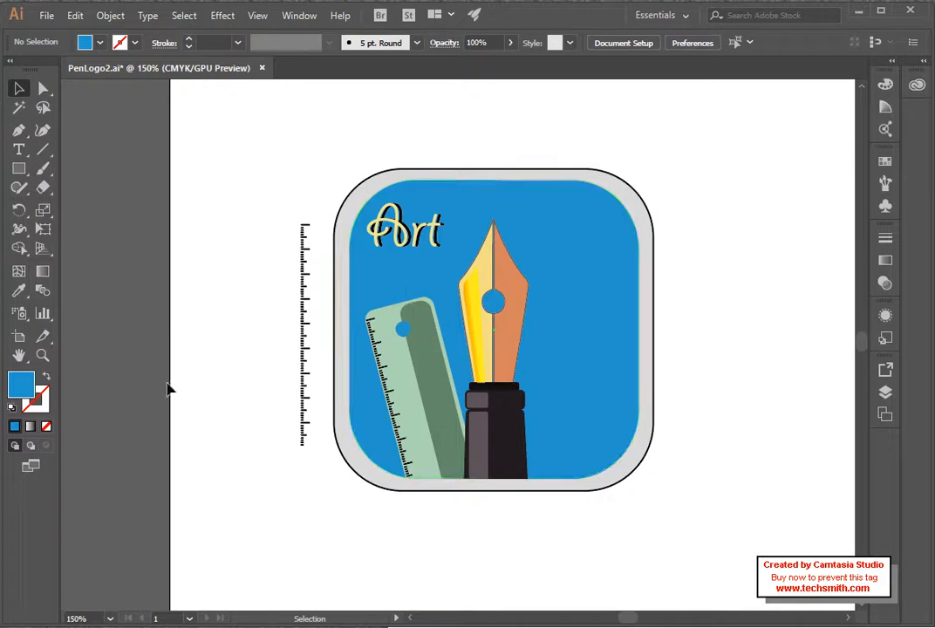
Step: Zoom in on the ruler, open the layer list, collapse Layer 2, and hide and reshow it to check its contents
left_click(42, 355)
left_click(406, 351)
left_click(467, 379)
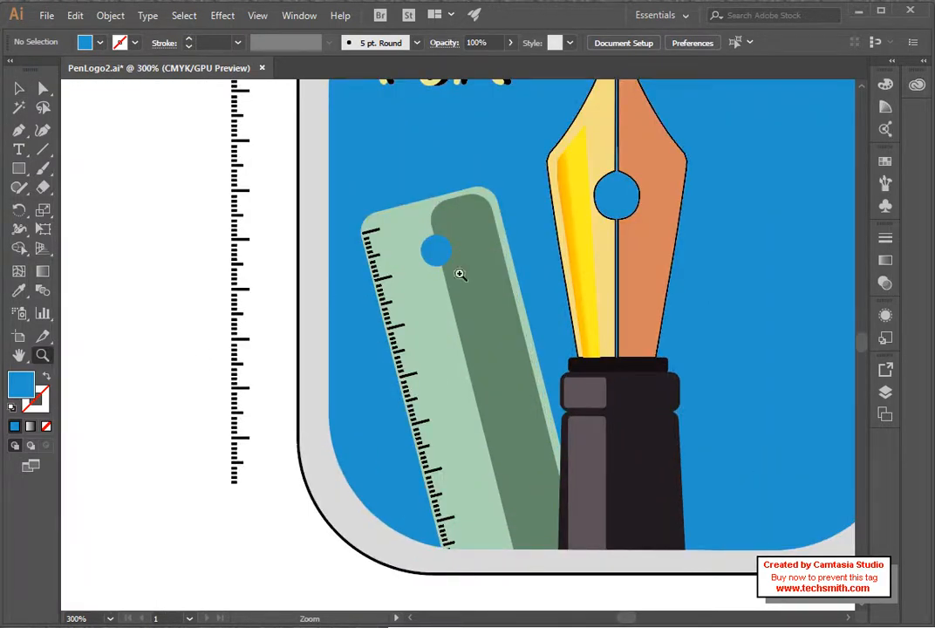
left_click(885, 393)
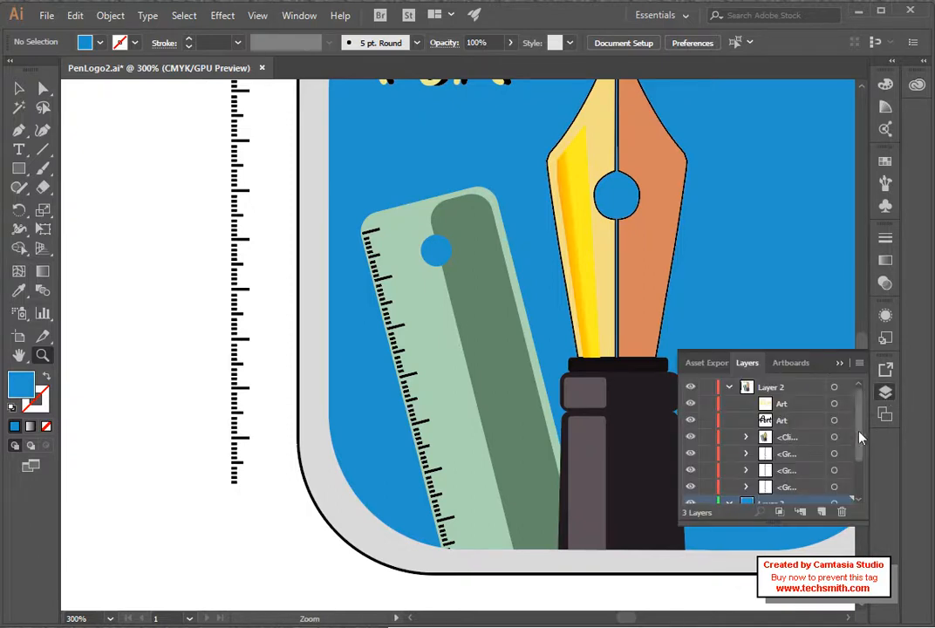
left_click(729, 388)
left_click(692, 389)
left_click(692, 388)
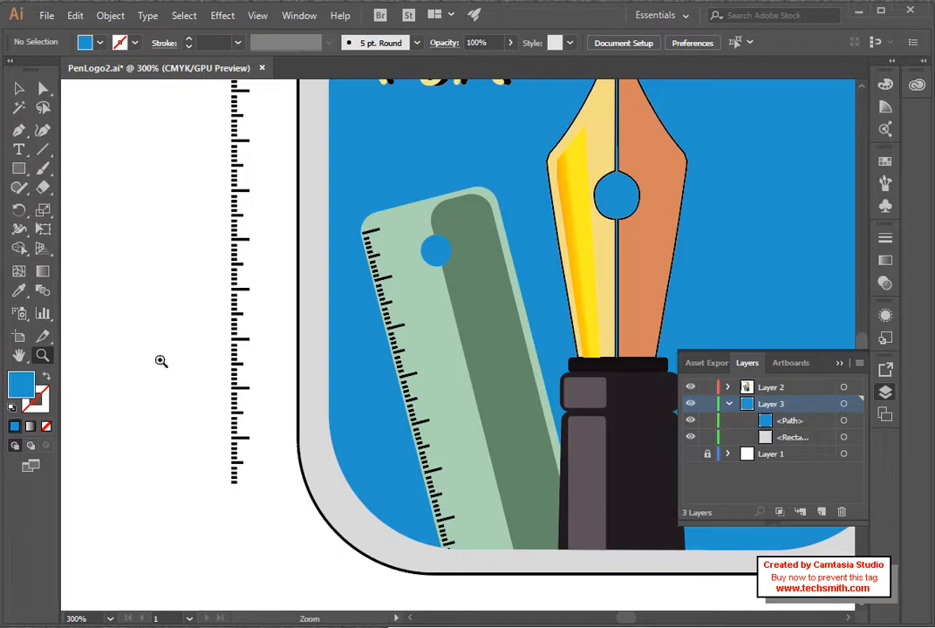
Step: Examine which artwork belongs to Layer 2 and Layer 3 by repeatedly hiding and showing each layer
left_click(20, 355)
left_click_drag(512, 285, 395, 330)
left_click_drag(432, 273, 412, 359)
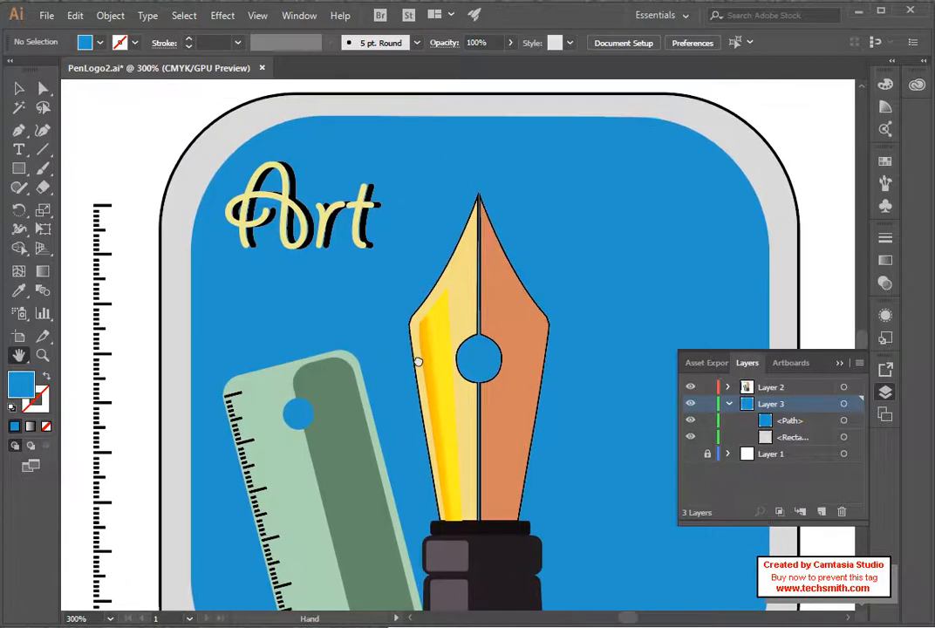
left_click(728, 388)
left_click(728, 388)
left_click(691, 389)
left_click(691, 389)
left_click(691, 389)
left_click(691, 388)
left_click(691, 389)
left_click(691, 388)
left_click(692, 389)
left_click(692, 389)
left_click(692, 389)
left_click(690, 405)
left_click(691, 405)
left_click(691, 405)
left_click(691, 405)
left_click(691, 389)
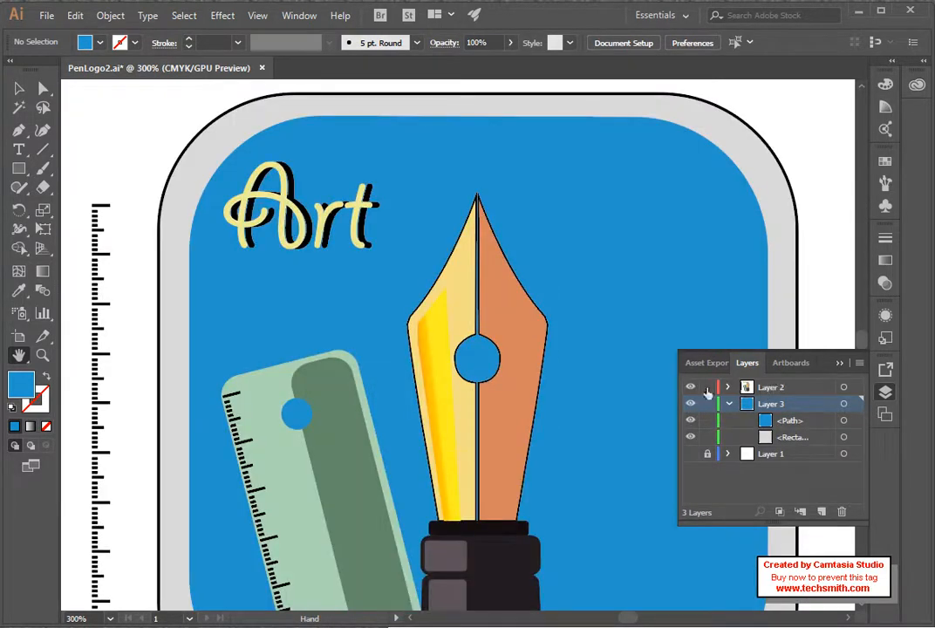
Step: Expand Layer 2 and inspect its clip group and nested ruler-mark groups, continuing down to the Layer 3 objects
left_click(728, 388)
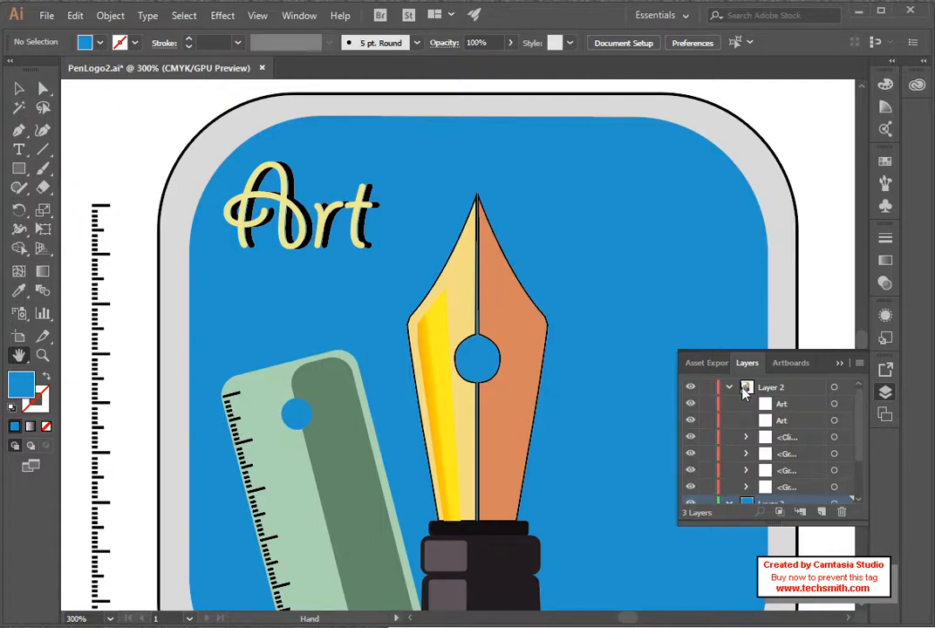
scroll(862, 417, "down", 1)
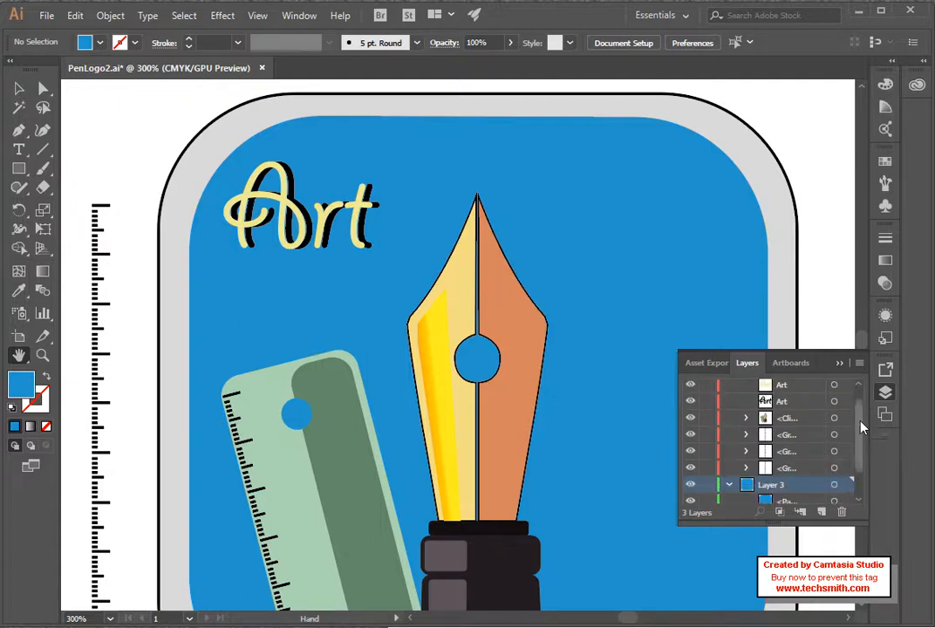
left_click(746, 419)
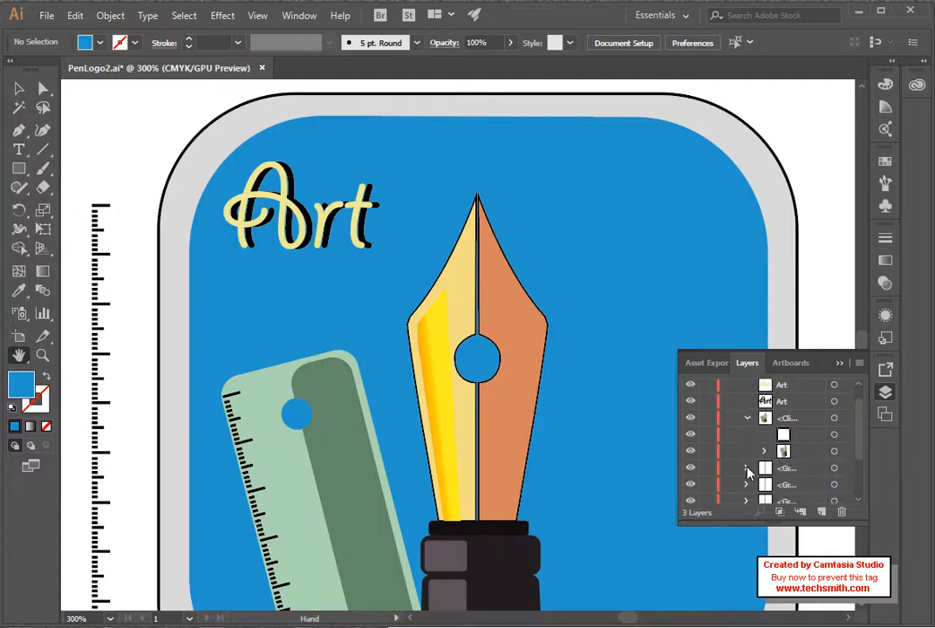
left_click(747, 419)
left_click(747, 435)
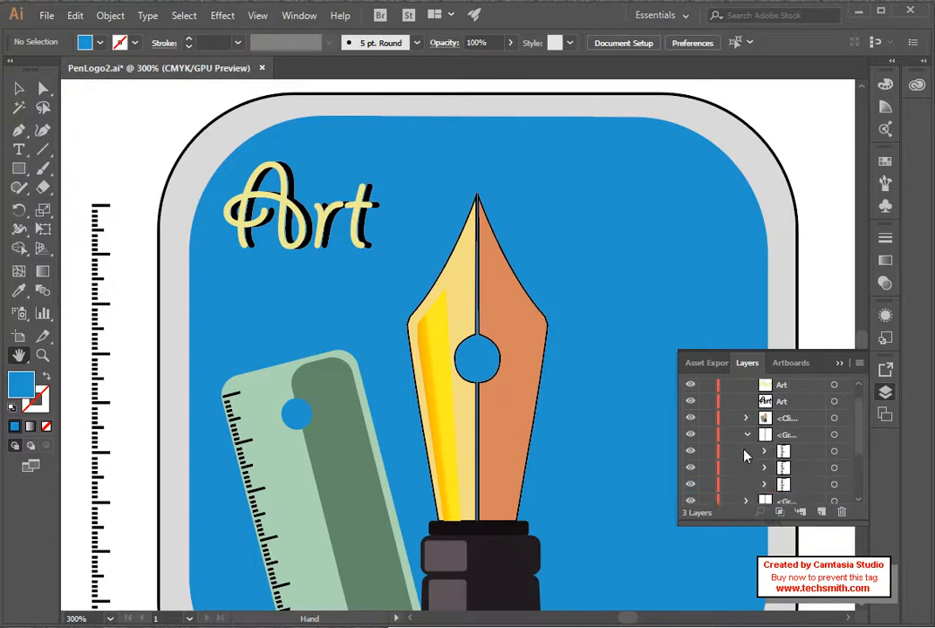
left_click(764, 468)
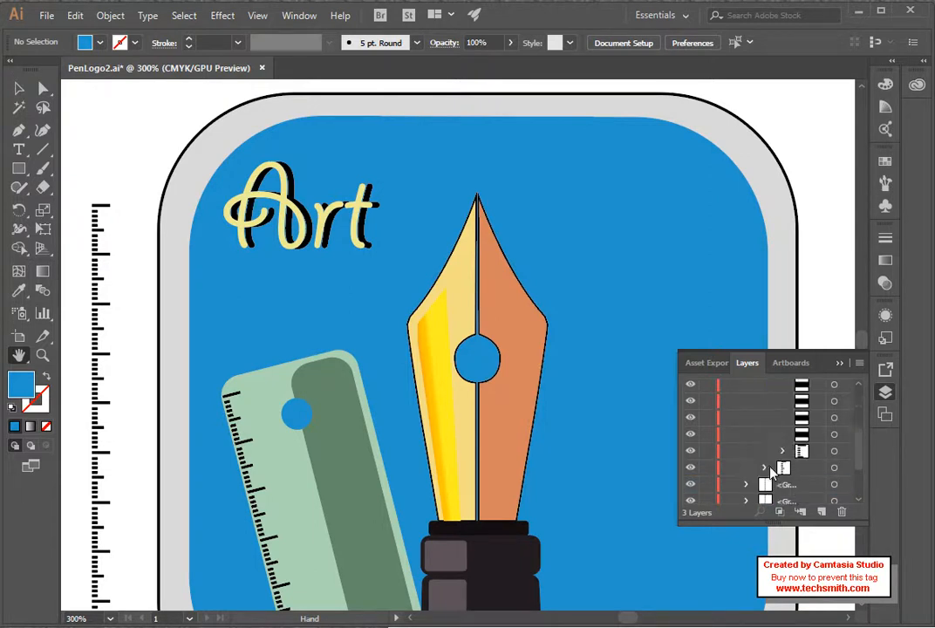
scroll(772, 471, "down", 3)
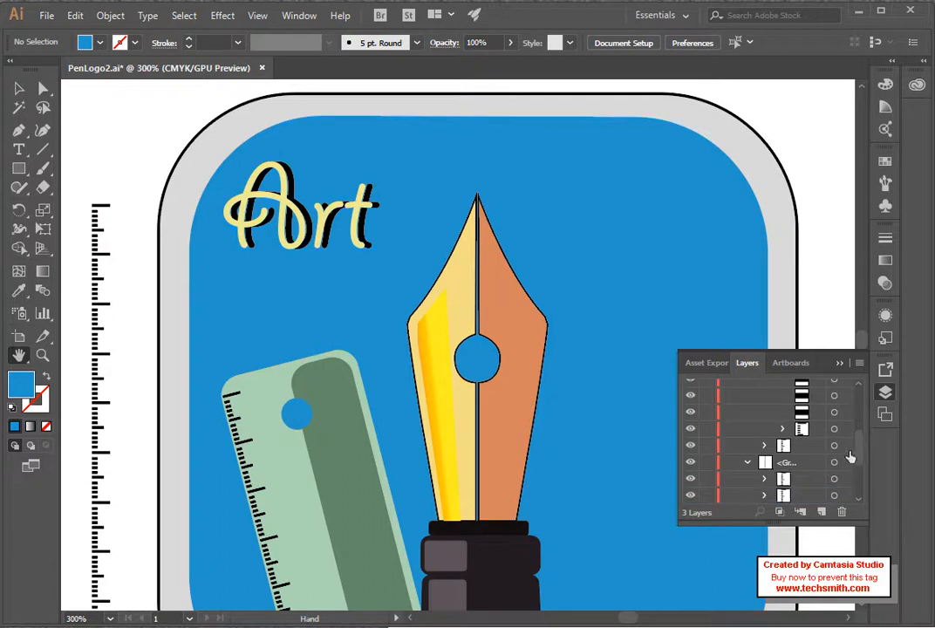
left_click_drag(857, 455, 856, 491)
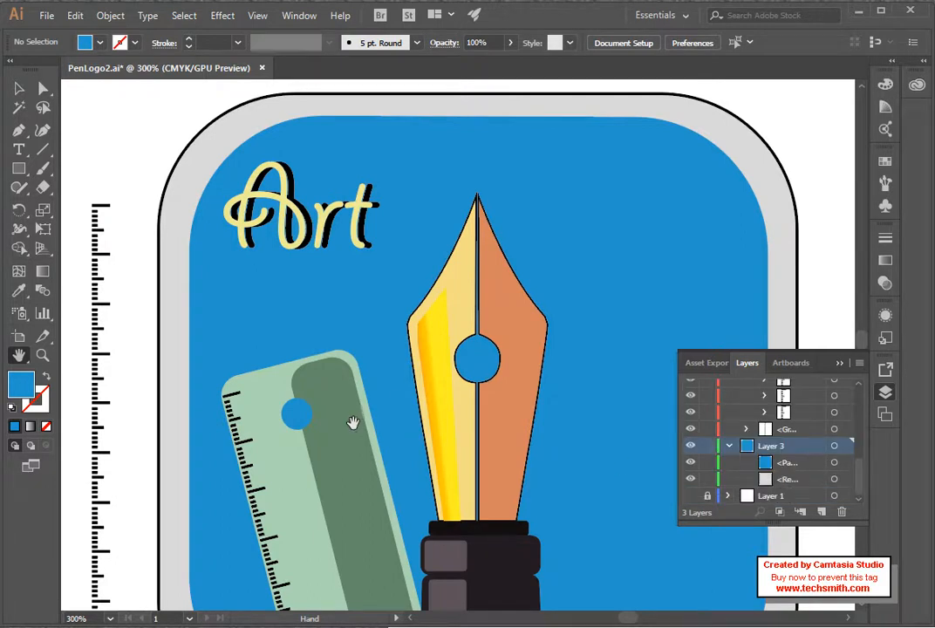
scroll(419, 390, "down", 5)
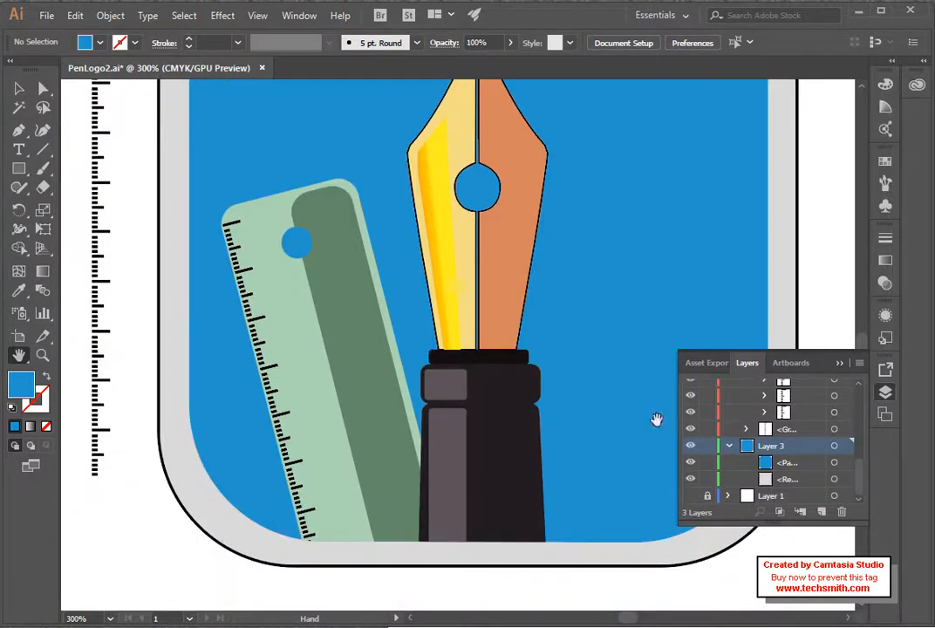
Step: Move the clip group containing the ruler and pen slightly right and up over the blue background
left_click(18, 88)
left_click(307, 301)
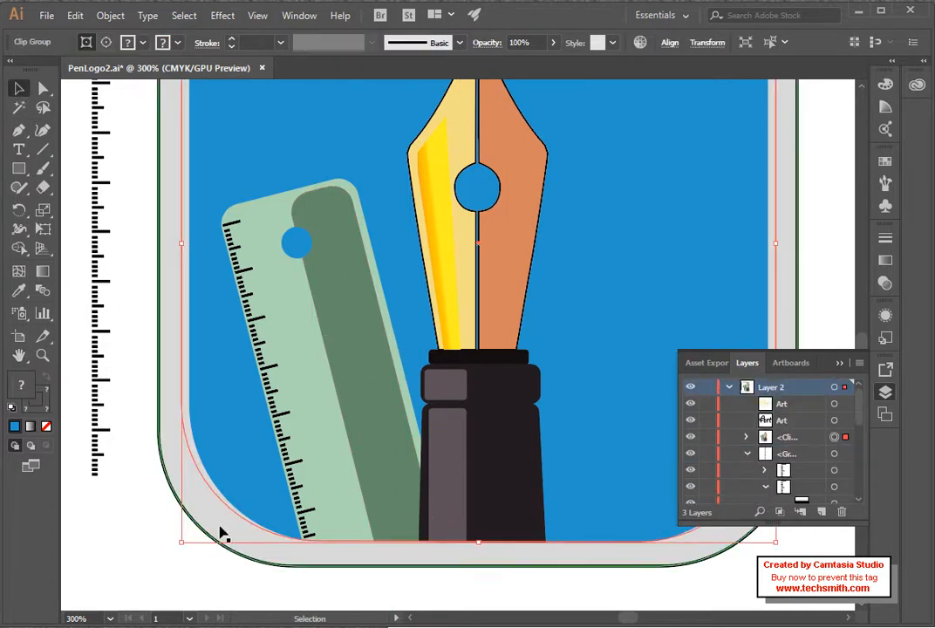
left_click_drag(368, 389, 329, 362)
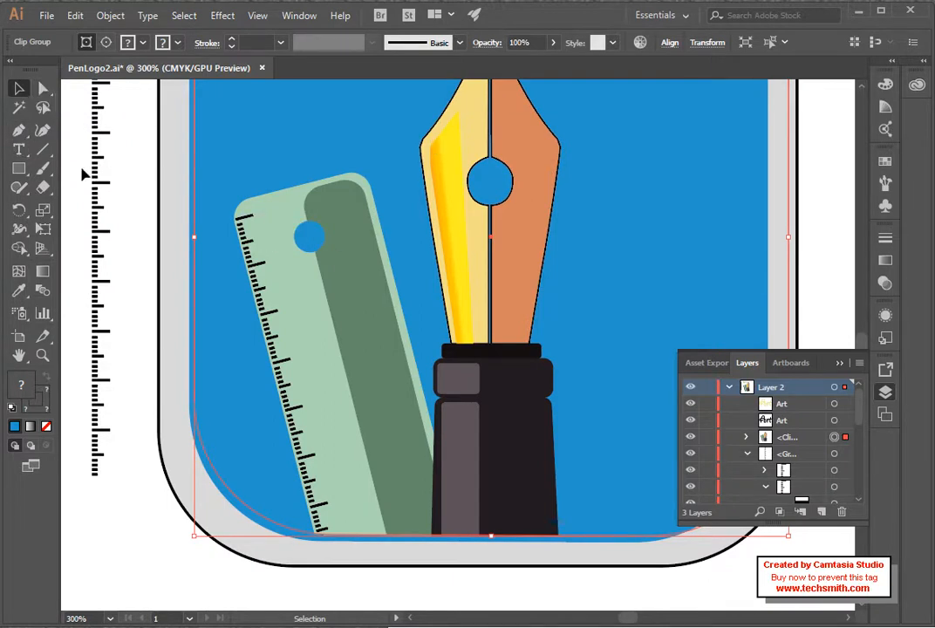
Step: Review the variants of the Rectangle and Pen tools and find Pathfinder among the available panels
left_click_drag(19, 171, 127, 193)
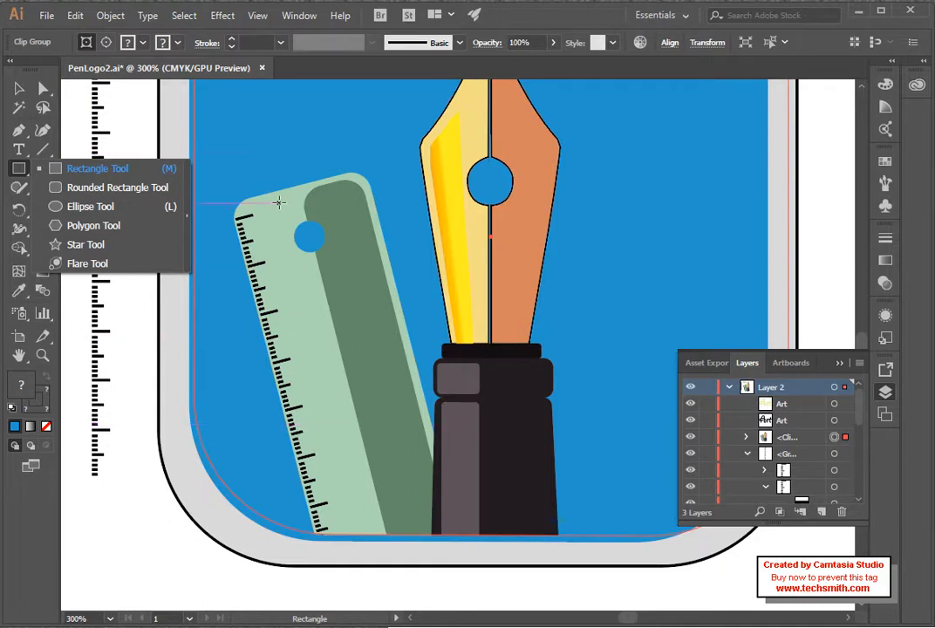
scroll(505, 270, "up", 3)
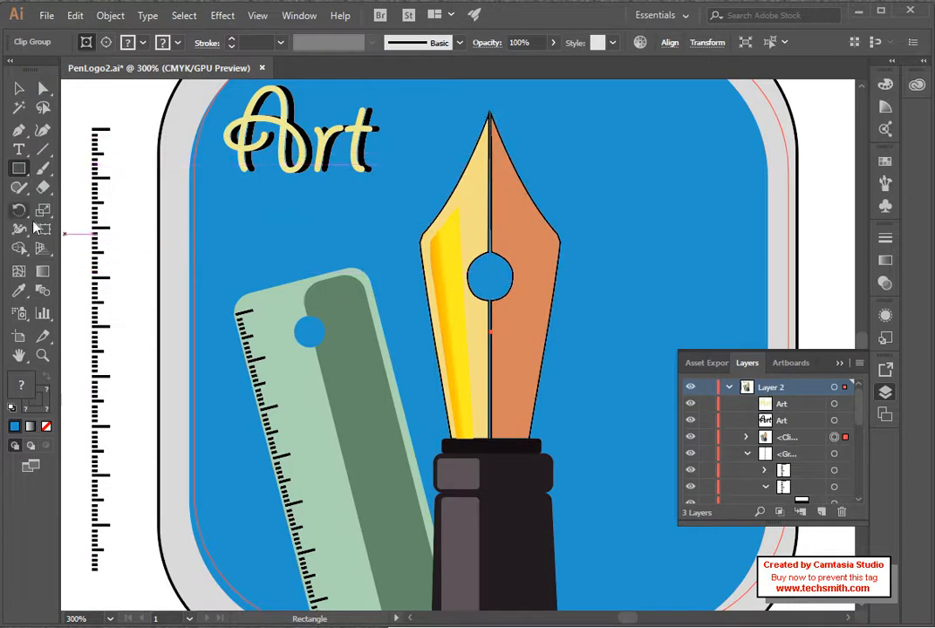
left_click(17, 132)
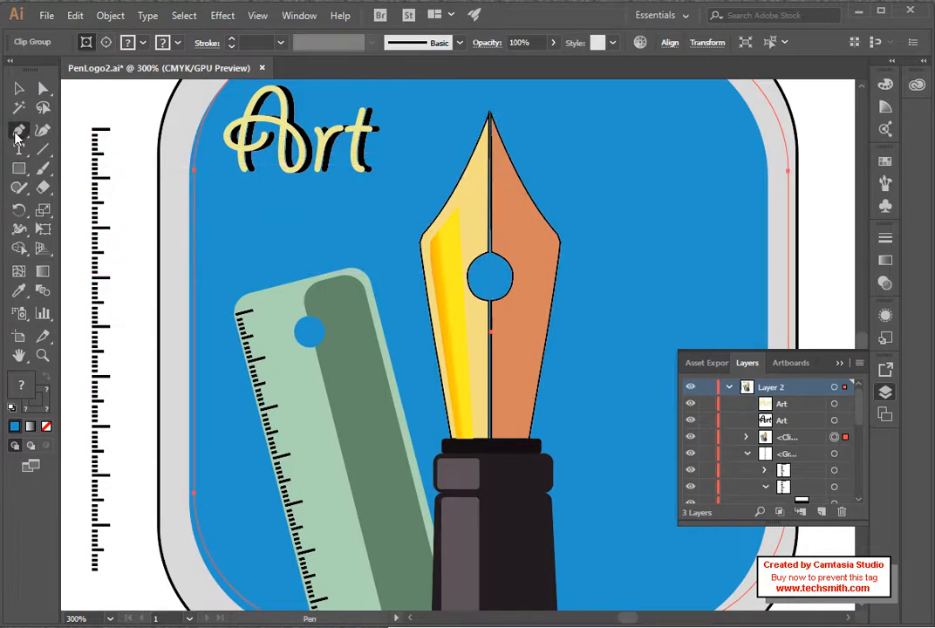
left_click(17, 132)
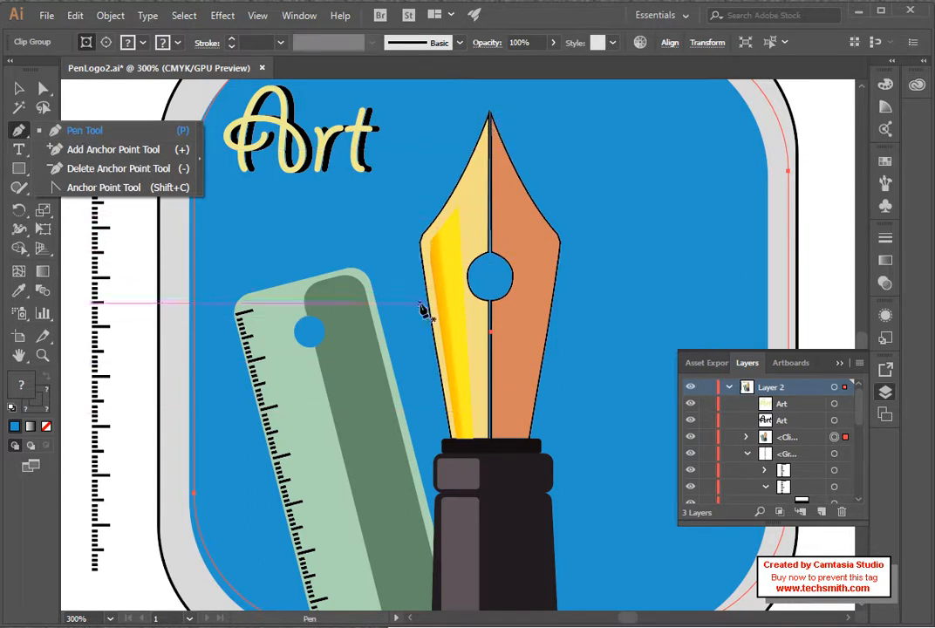
left_click(19, 173)
left_click(18, 173)
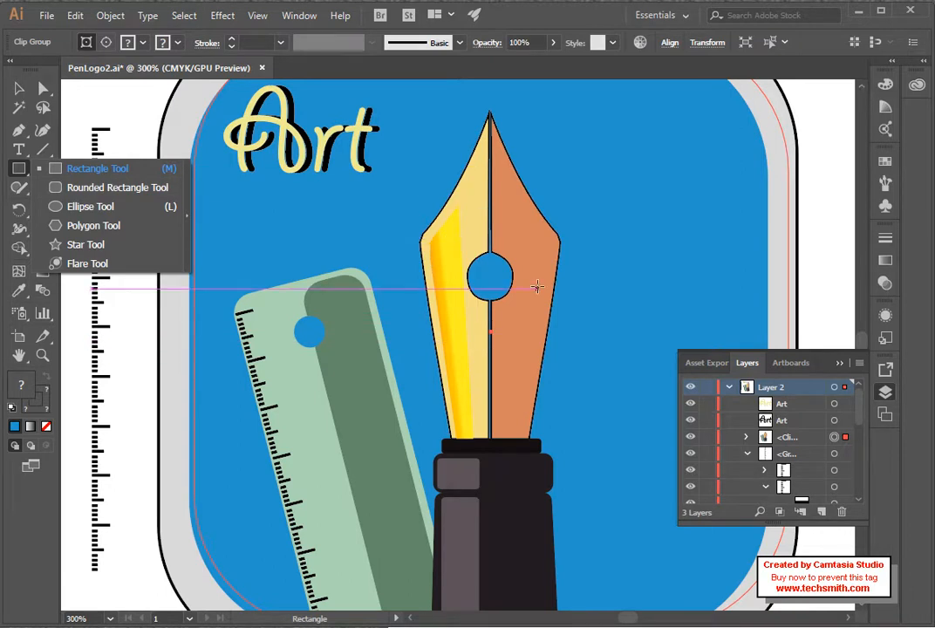
left_click(299, 16)
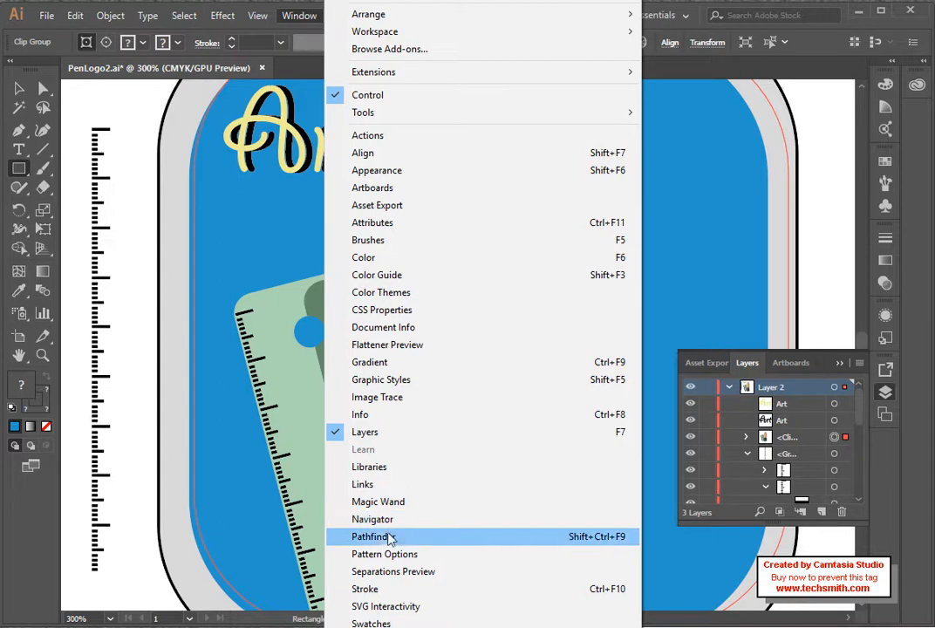
left_click(689, 66)
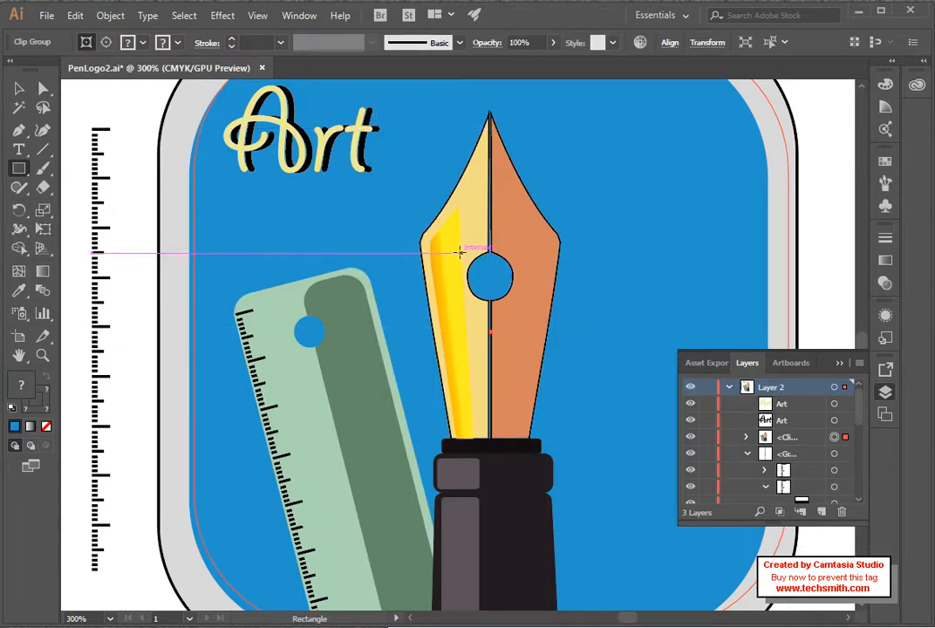
scroll(595, 313, "down", 1)
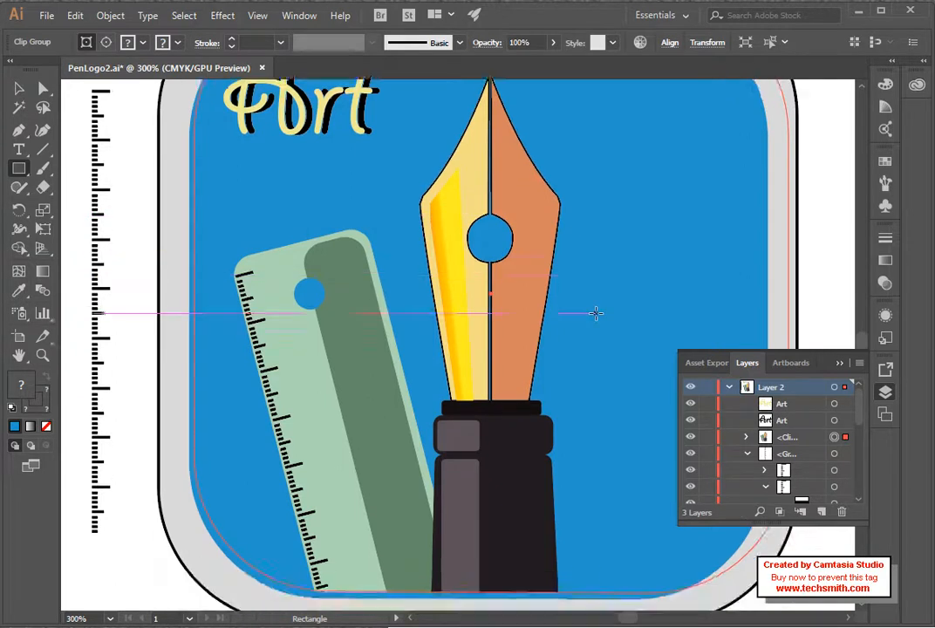
scroll(596, 313, "up", 3)
scroll(595, 313, "down", 3)
scroll(595, 313, "up", 4)
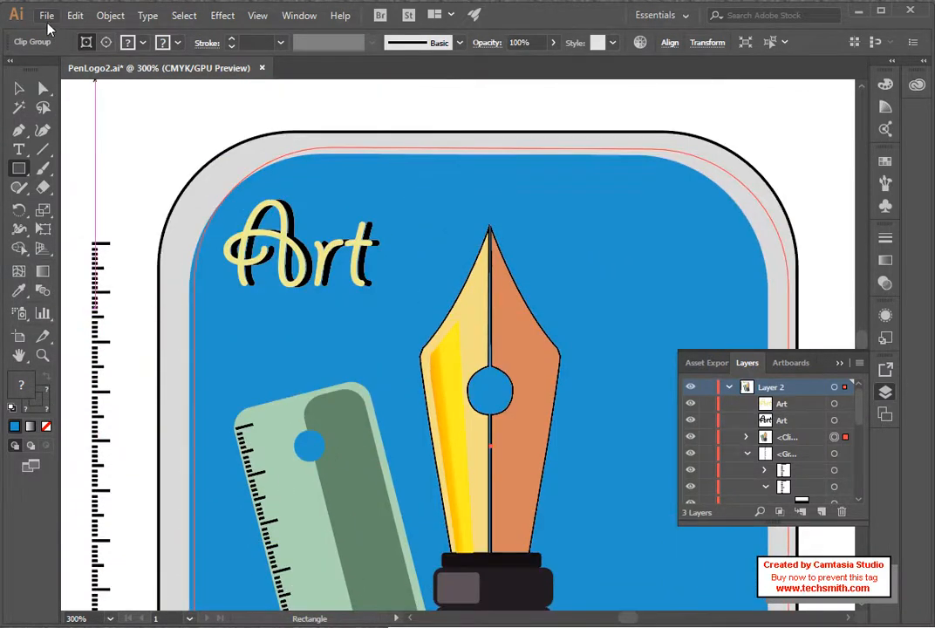
Step: Start a new document and move its setup dialog up so that all of it is visible
left_click(46, 16)
left_click(74, 36)
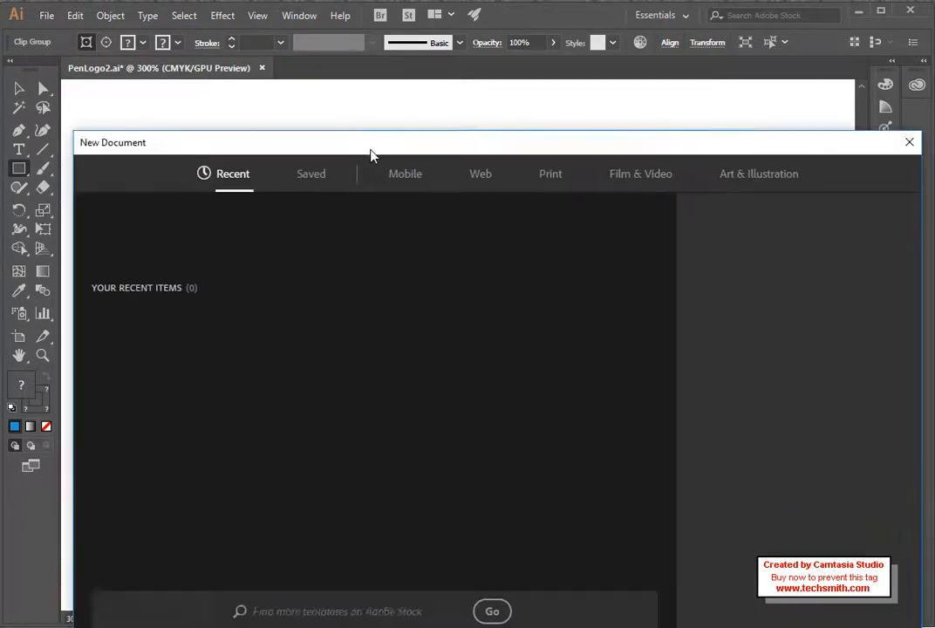
left_click_drag(371, 150, 349, 80)
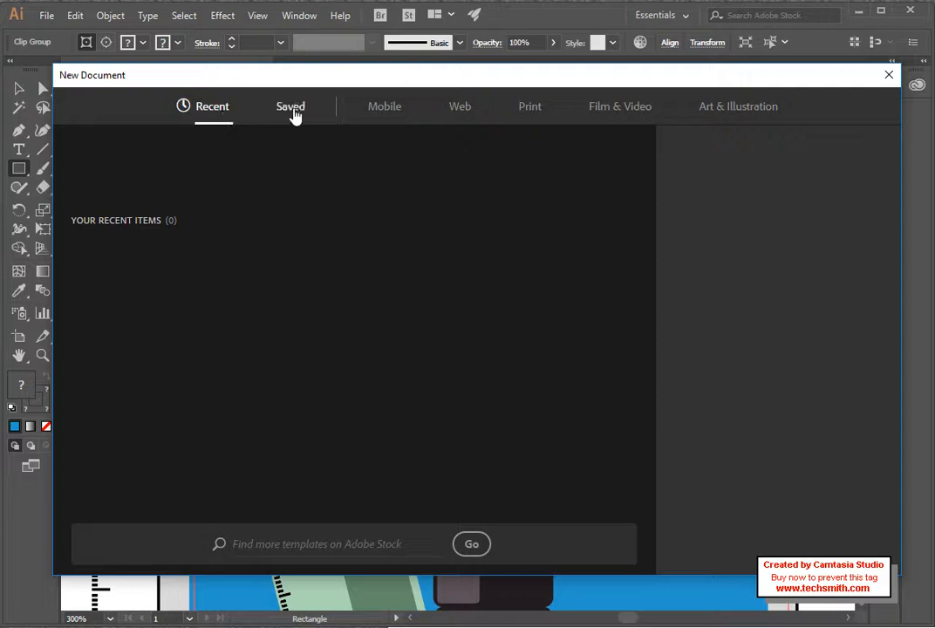
Step: Set the Print Letter preset's units to inches and compare it with the Web document presets
left_click(529, 112)
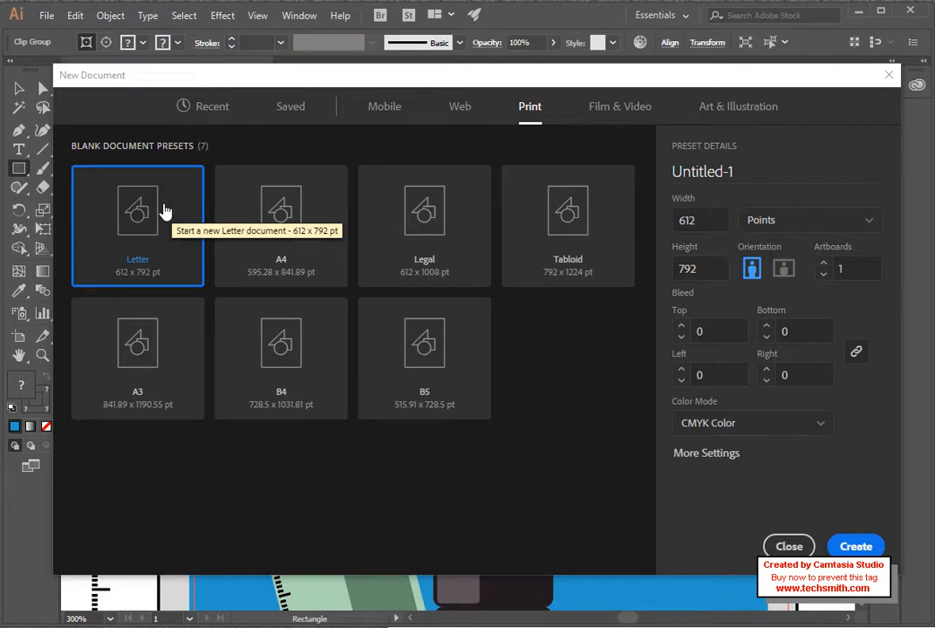
left_click(789, 219)
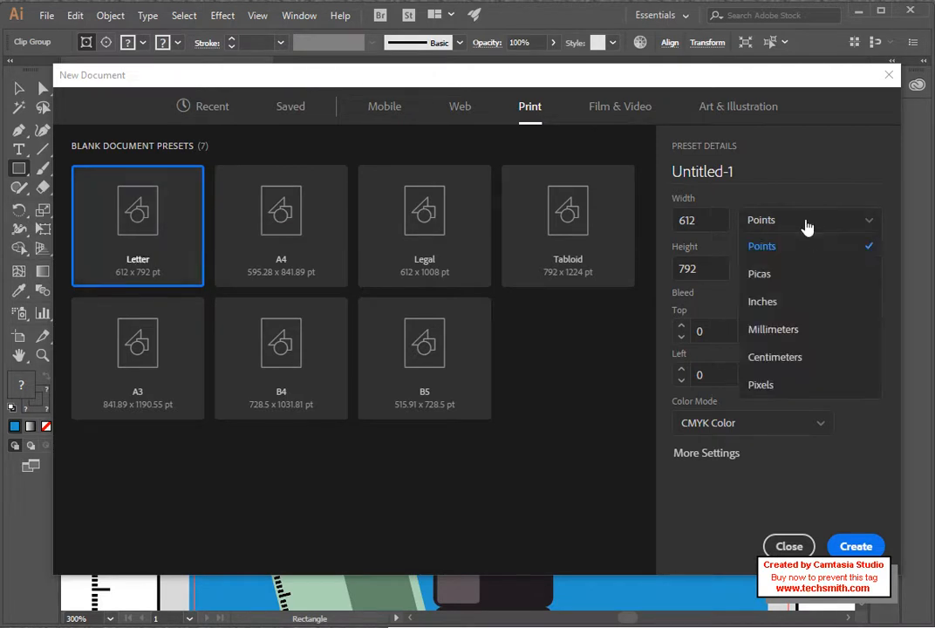
left_click(763, 301)
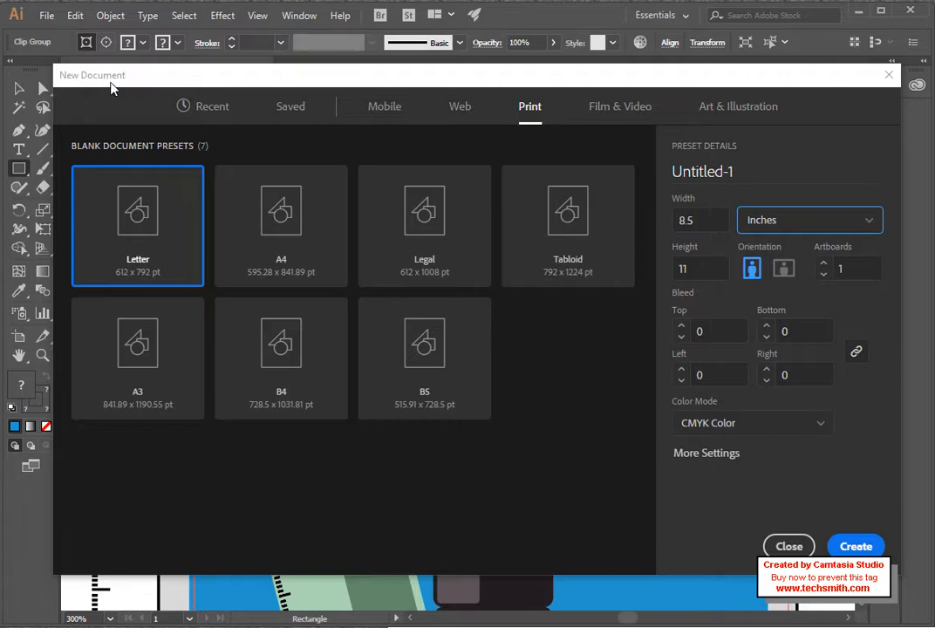
left_click(461, 114)
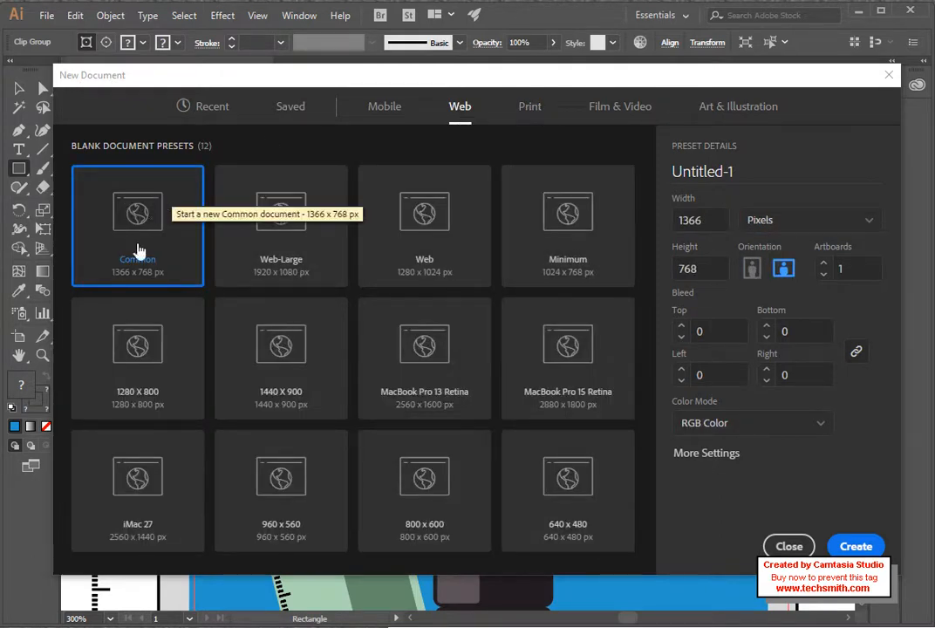
Step: Create a one-artboard print document from the Letter preset, 8.5 by 11 inches in portrait orientation
left_click(528, 108)
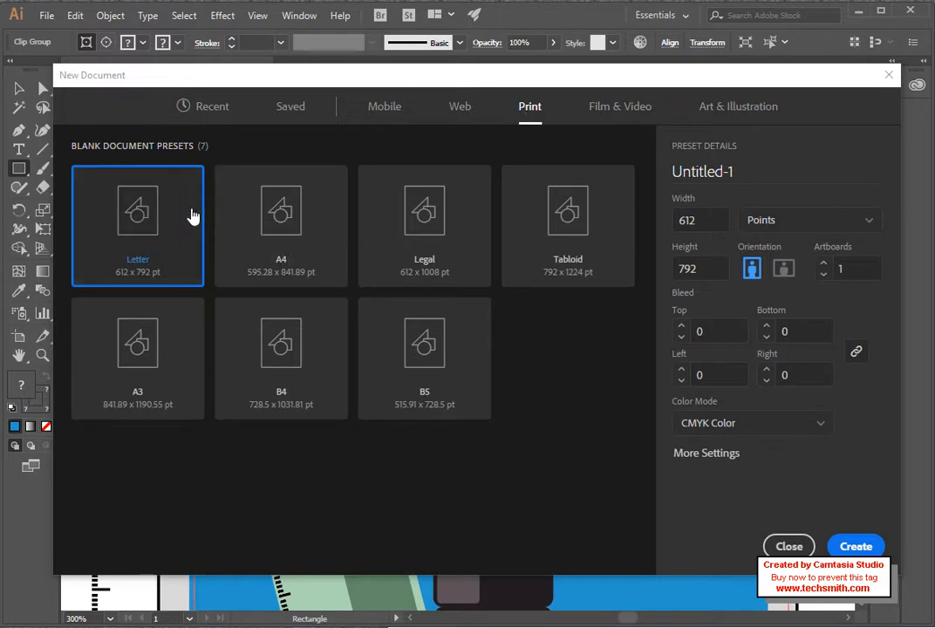
left_click(786, 223)
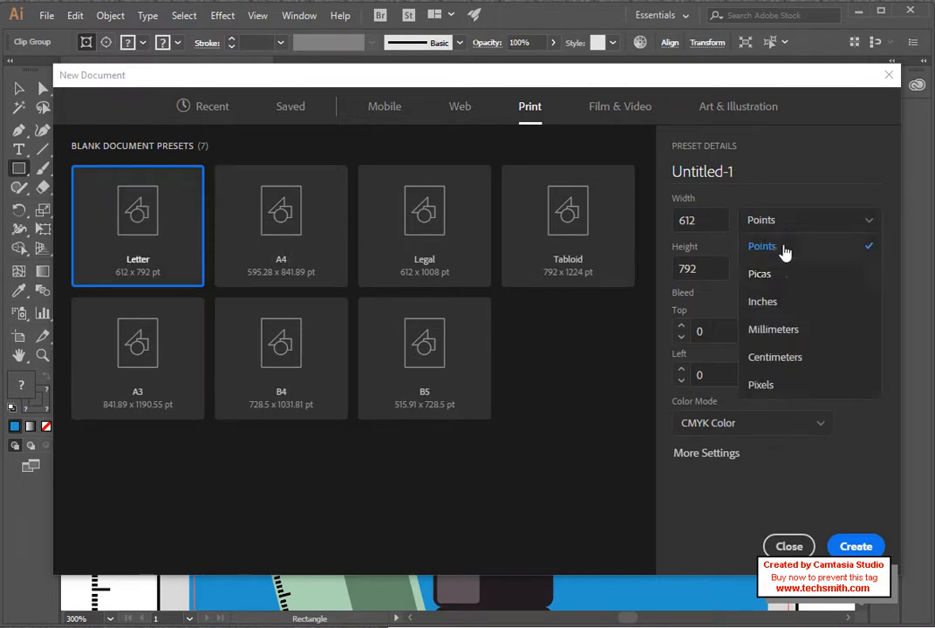
left_click(772, 305)
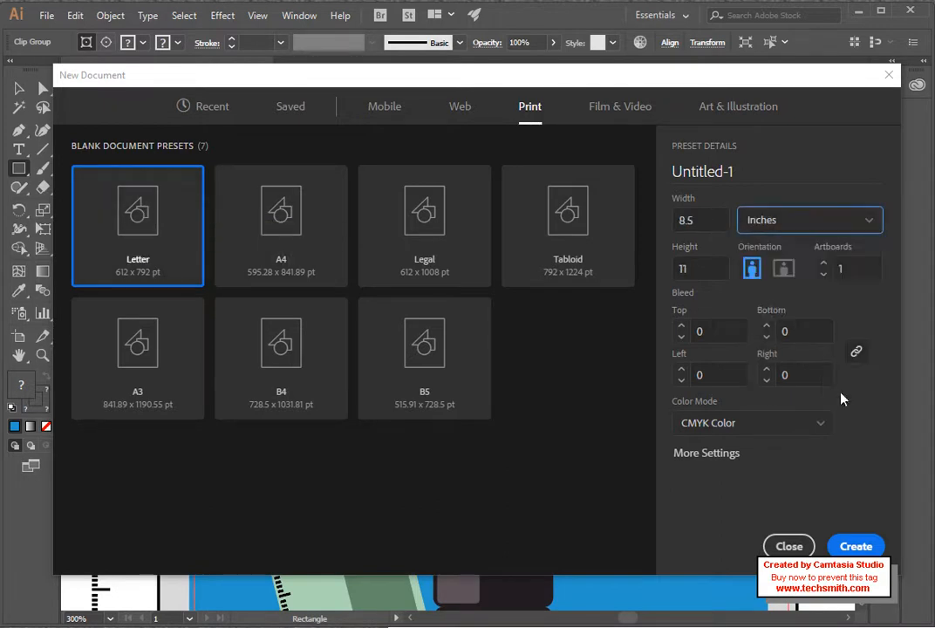
left_click(784, 270)
left_click(751, 270)
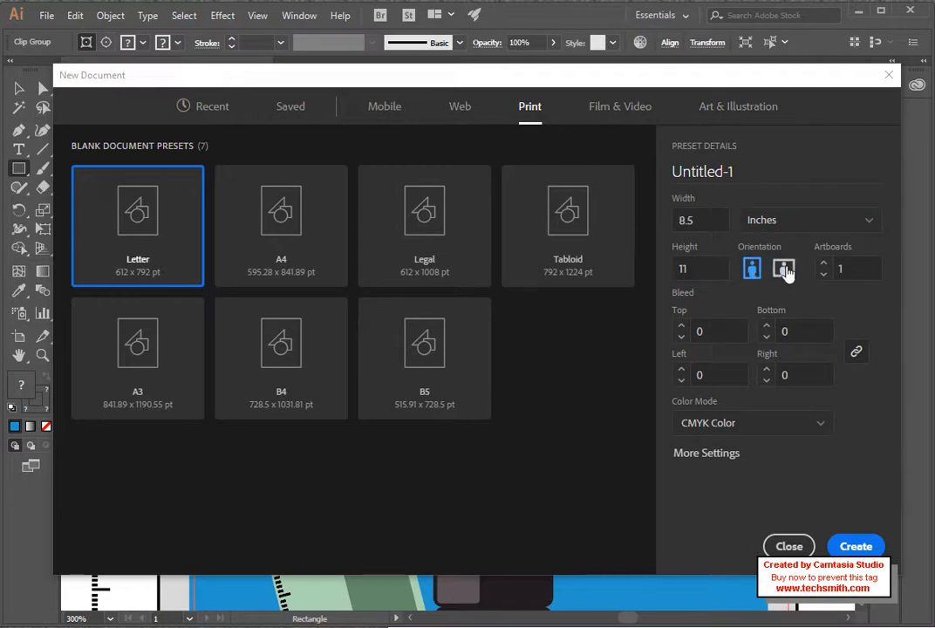
left_click(852, 547)
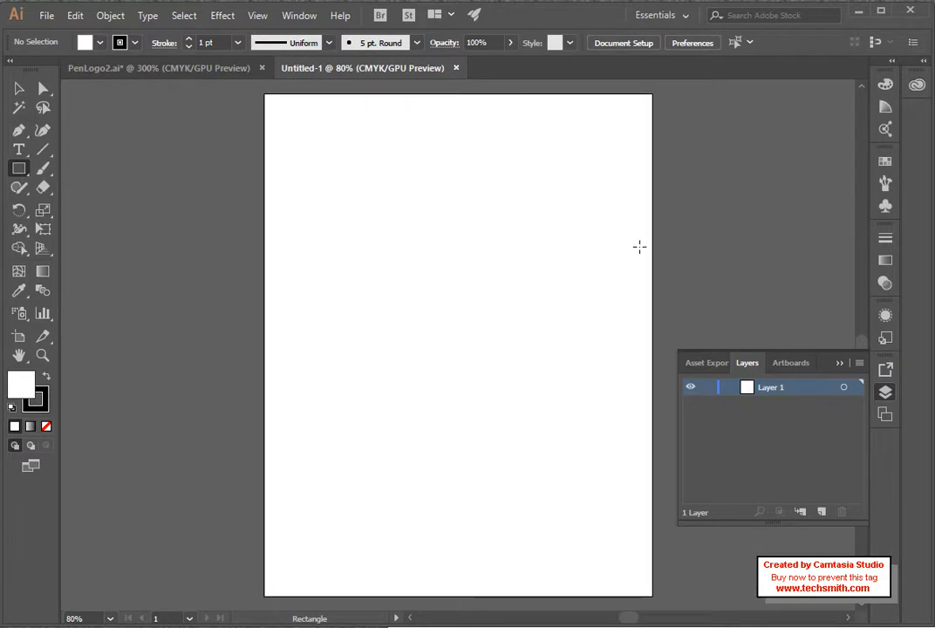
Step: Hide the layer list to clear the space beside the blank artboard
scroll(520, 251, "up", 1)
scroll(520, 252, "down", 2)
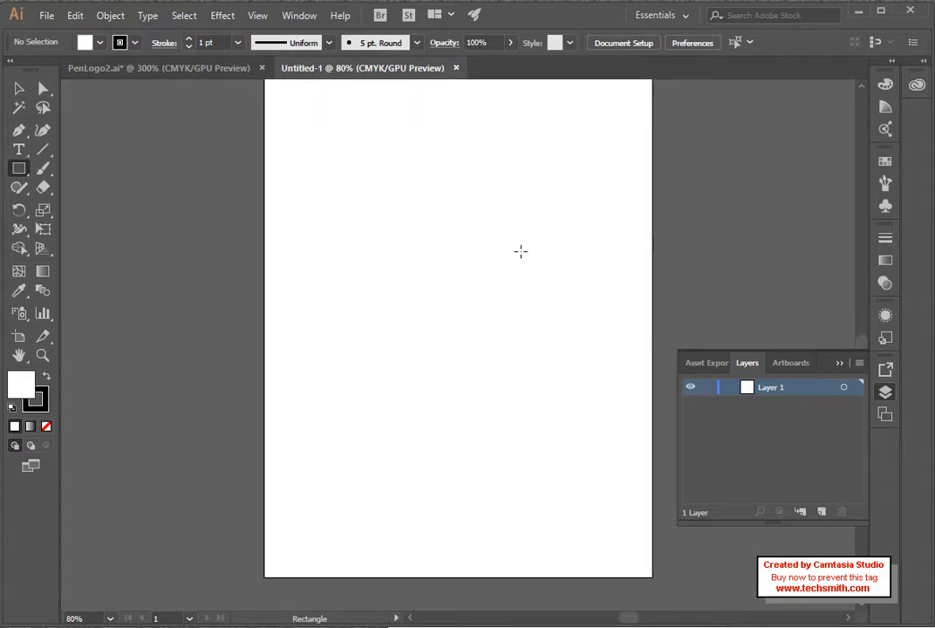
scroll(521, 251, "up", 2)
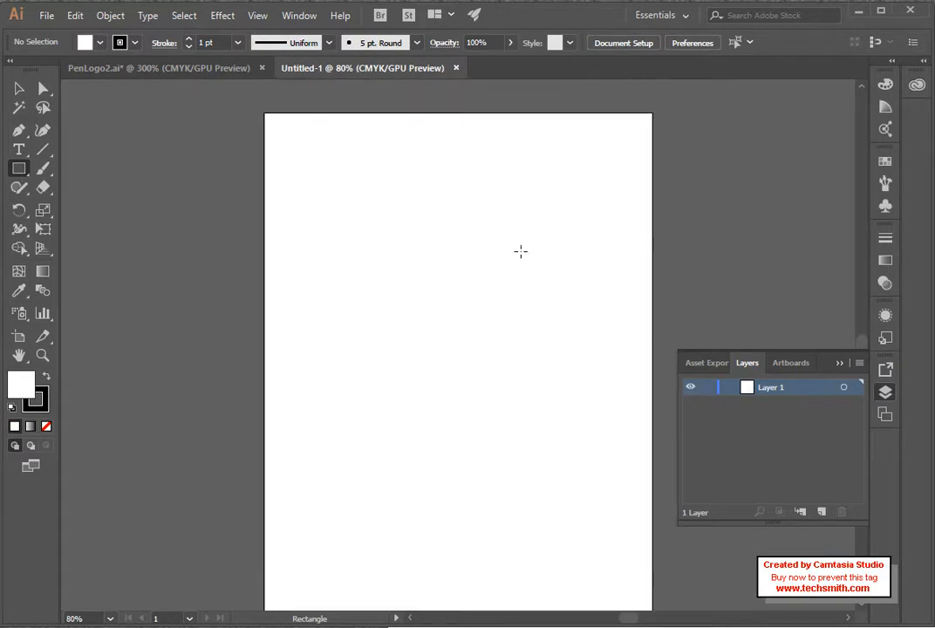
left_click(884, 394)
left_click(884, 394)
left_click(884, 395)
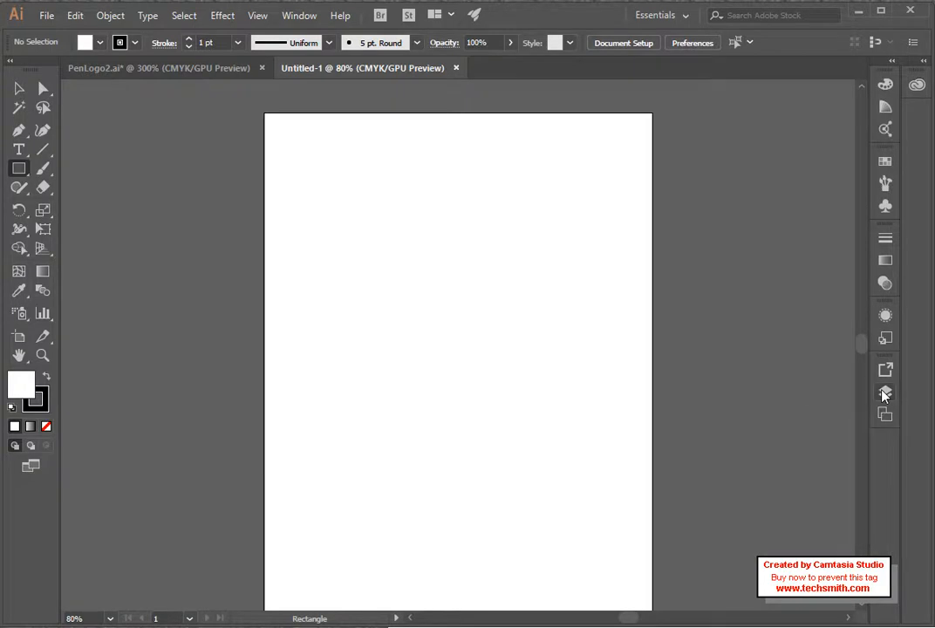
Step: Place the Cap2 image from the Desktop's IllustClass folder as a linked file, sized across about half of the upper artboard
left_click(48, 15)
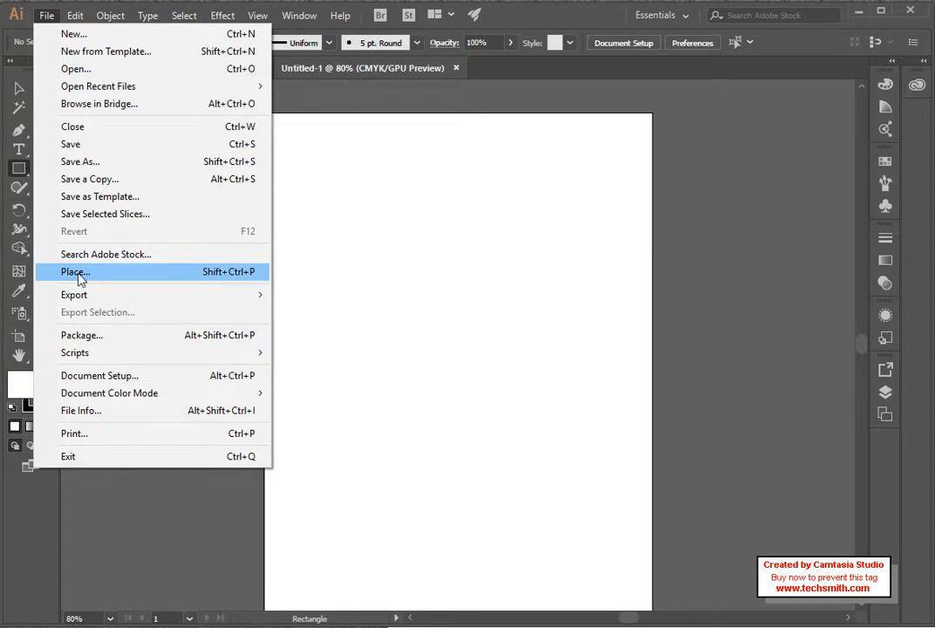
left_click(76, 273)
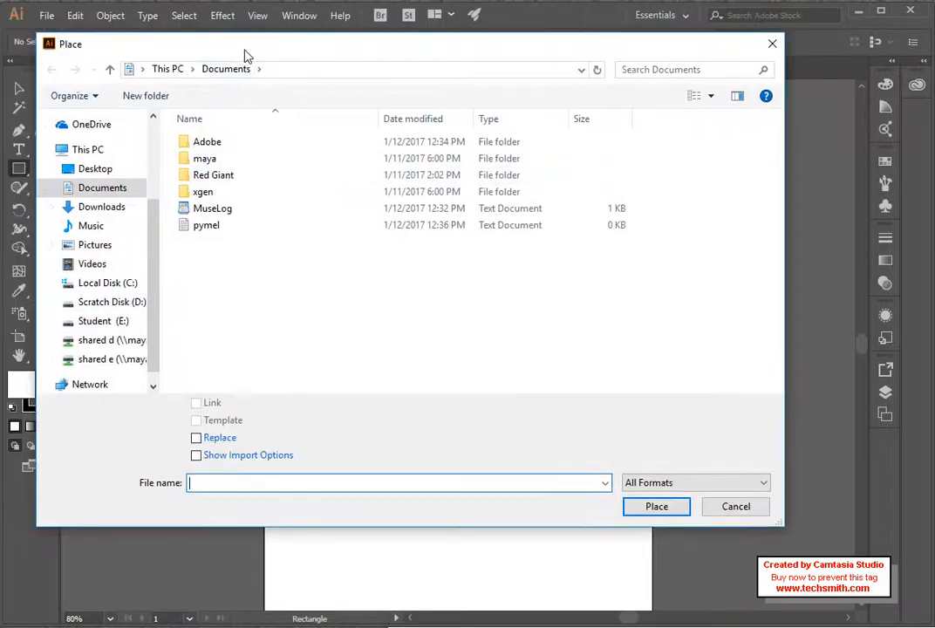
left_click(97, 169)
double_click(305, 172)
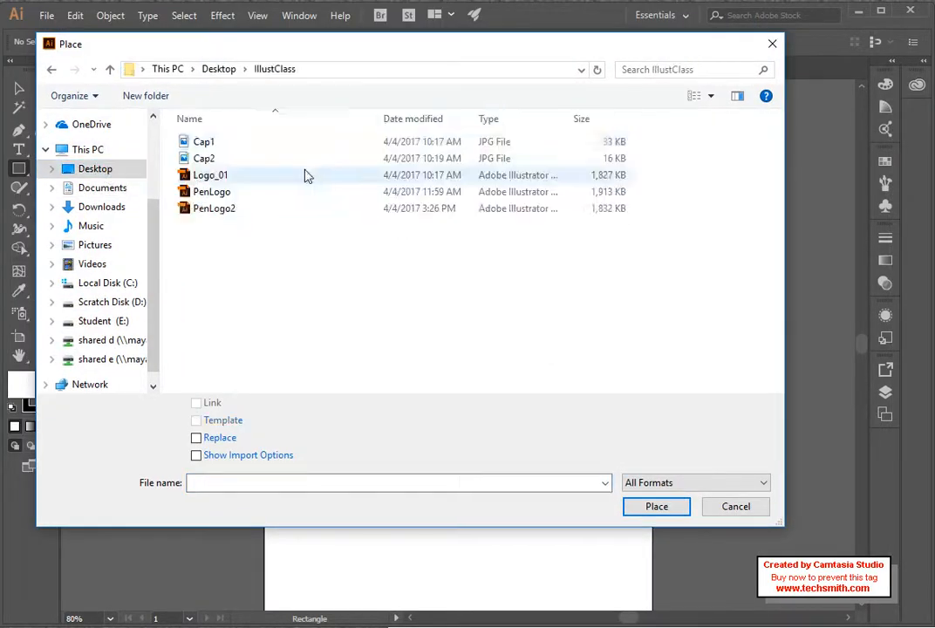
left_click(206, 160)
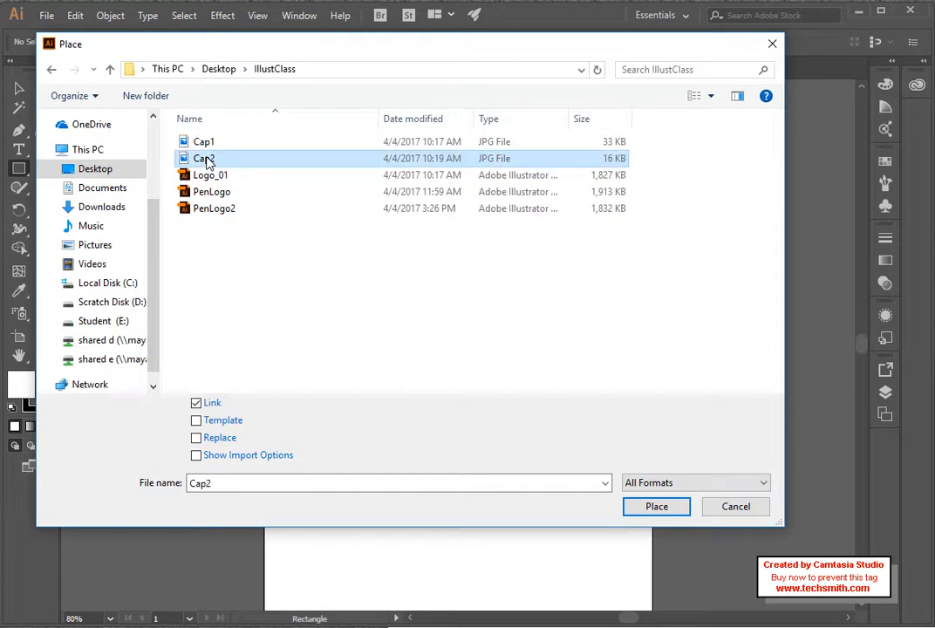
left_click(655, 505)
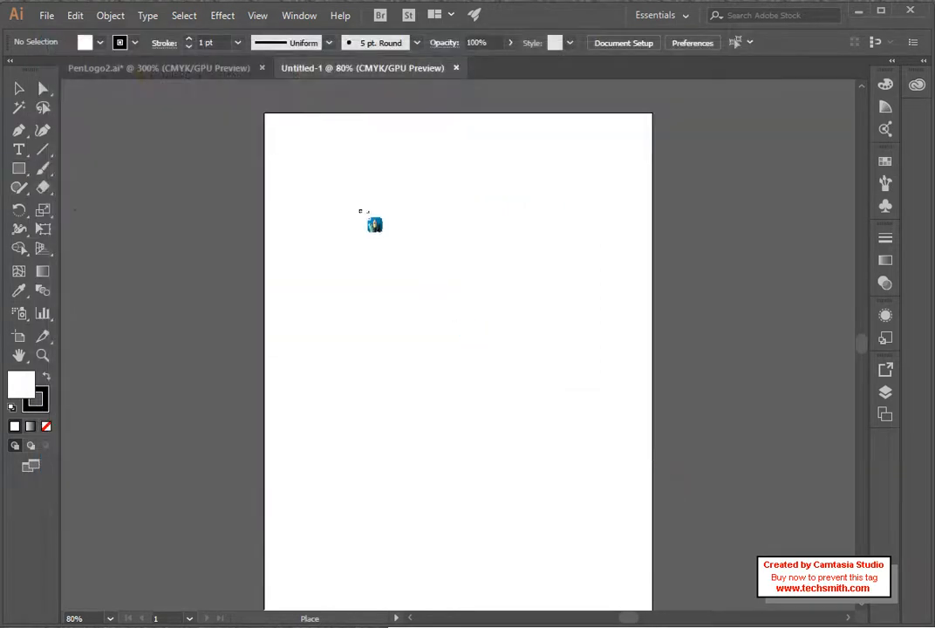
left_click_drag(318, 173, 522, 448)
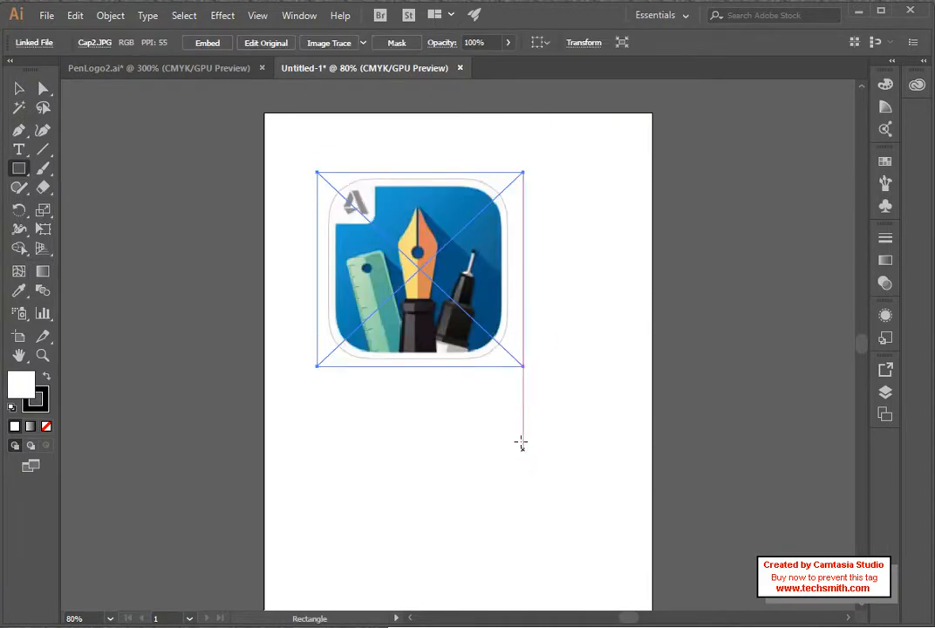
left_click(19, 88)
left_click(568, 239)
left_click(509, 240)
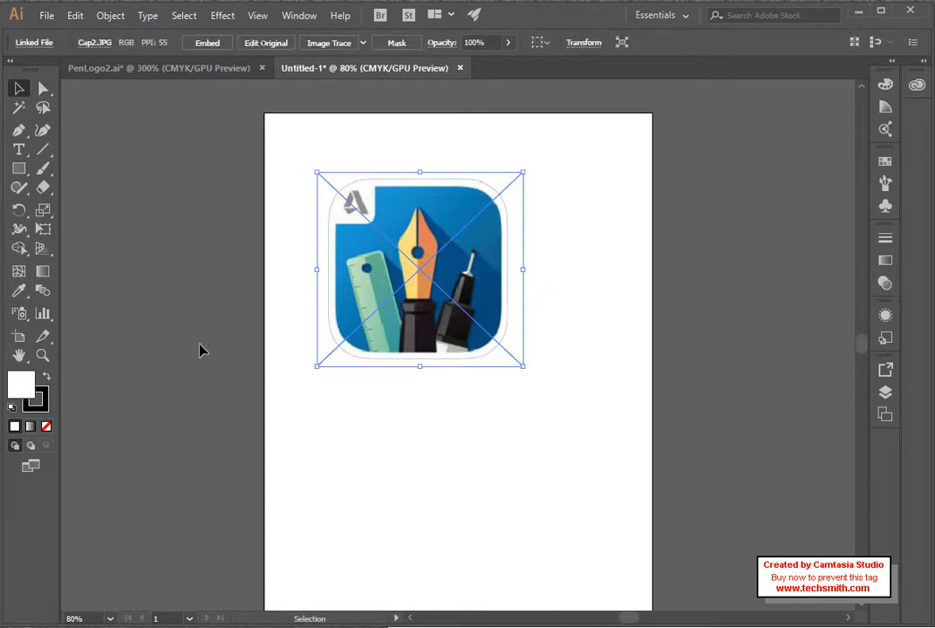
Step: Lock Layer 1, which holds the placed logo image, and add a new layer above it
left_click(42, 355)
left_click(338, 265)
left_click(466, 338)
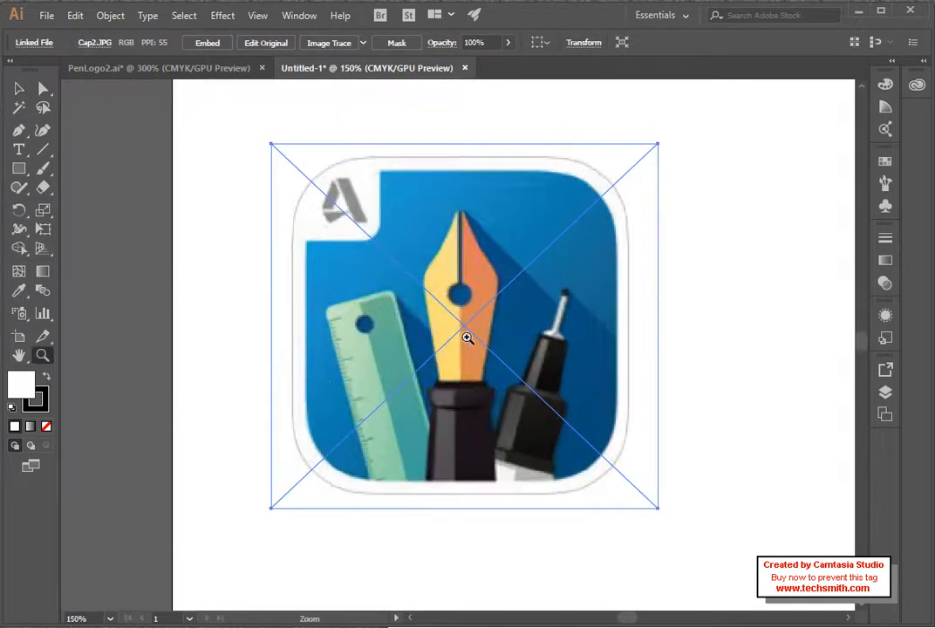
left_click(452, 373)
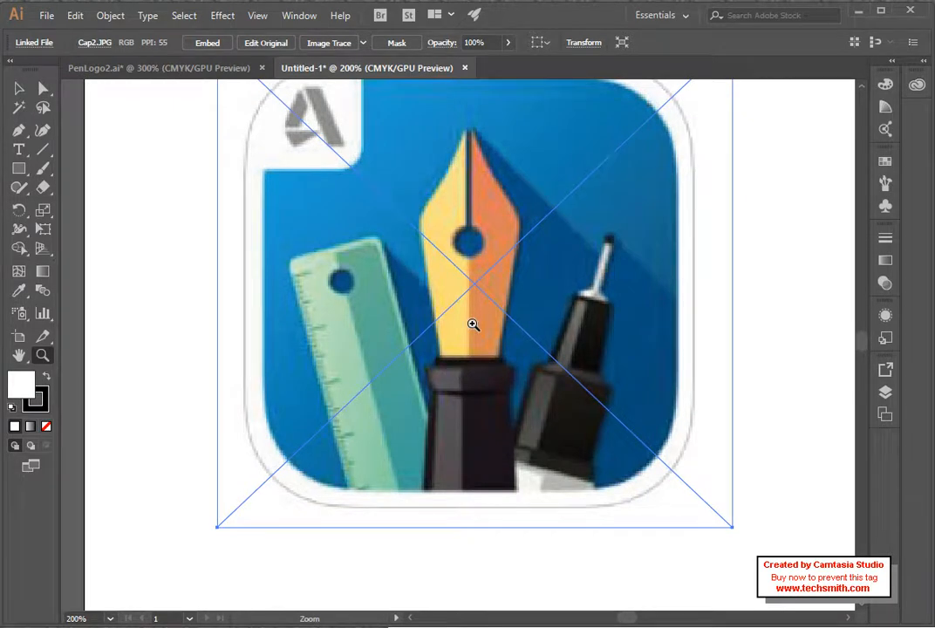
scroll(473, 325, "up", 2)
scroll(473, 325, "down", 1)
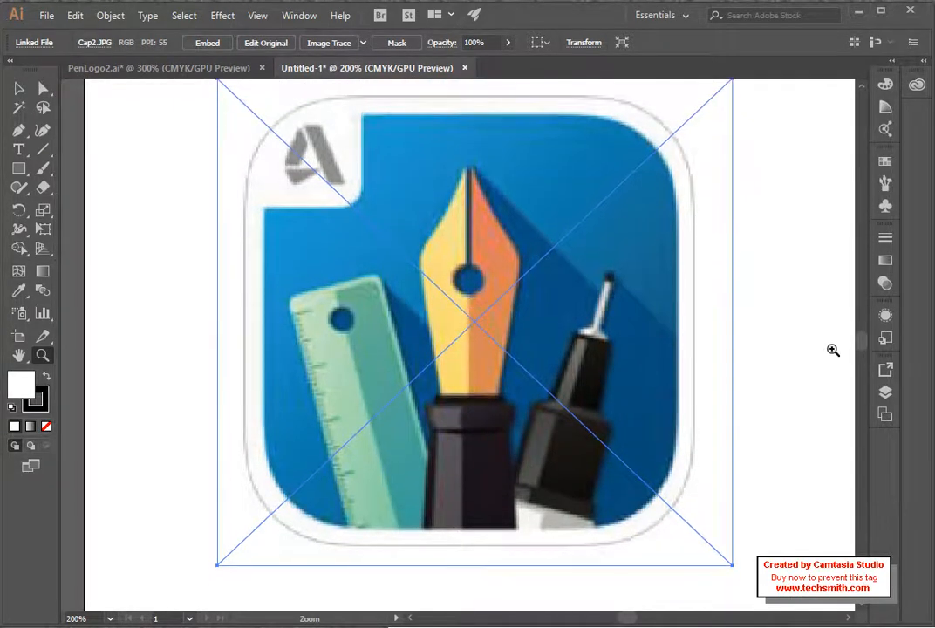
left_click(886, 394)
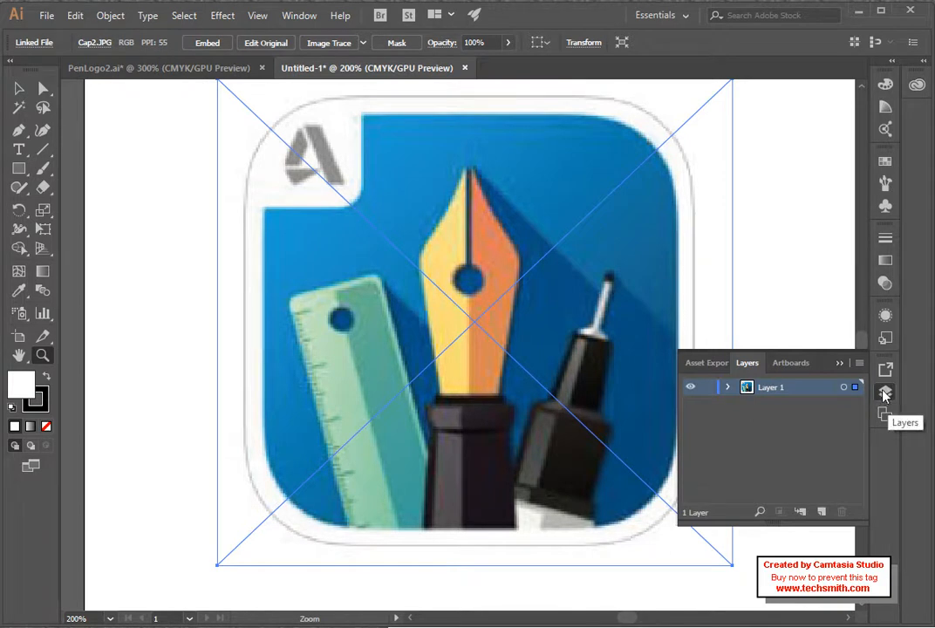
left_click(707, 388)
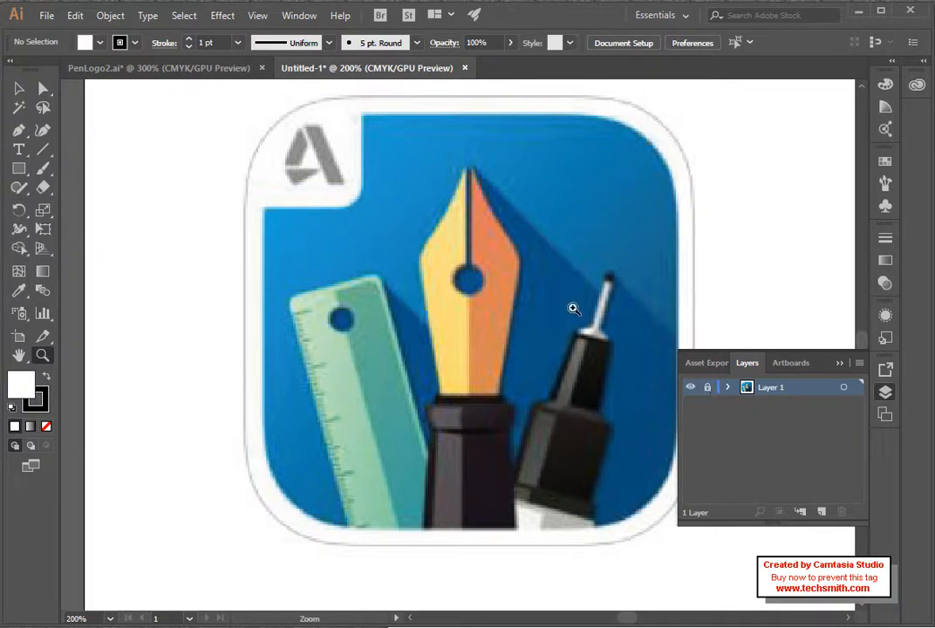
left_click(19, 89)
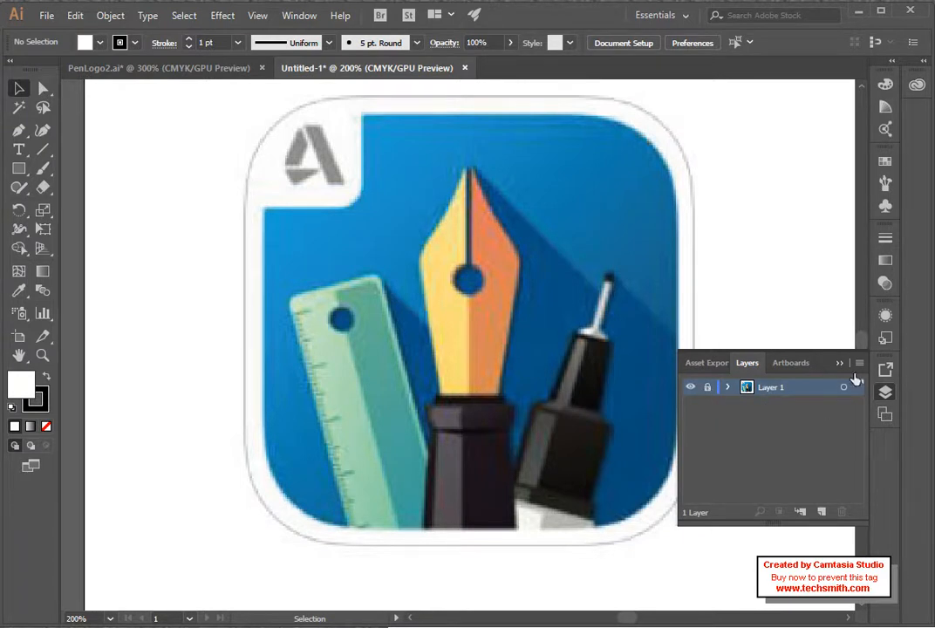
left_click(821, 515)
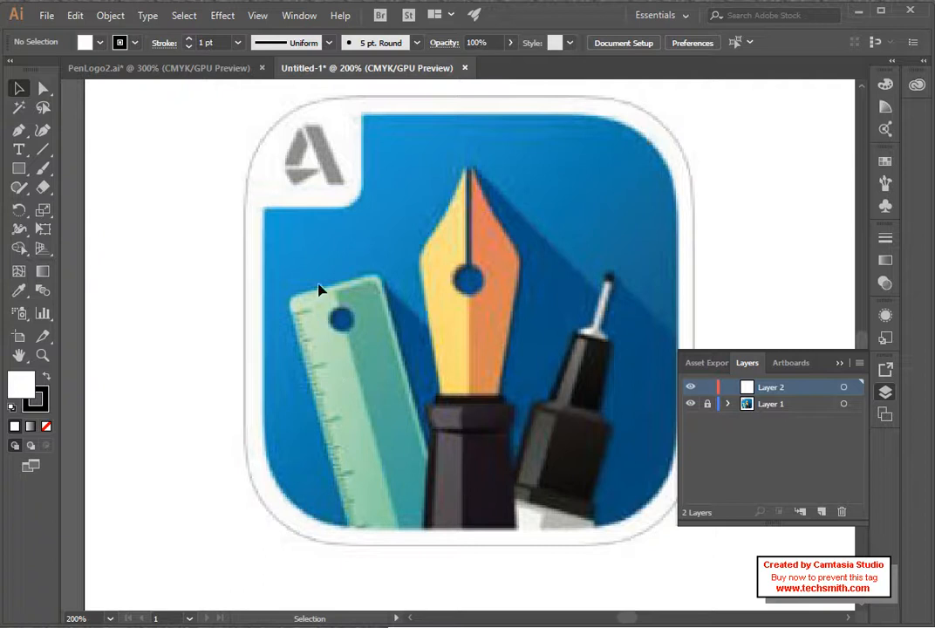
Step: Draw a tall rounded rectangle on Layer 2 in the white space left of the logo image
left_click(17, 170)
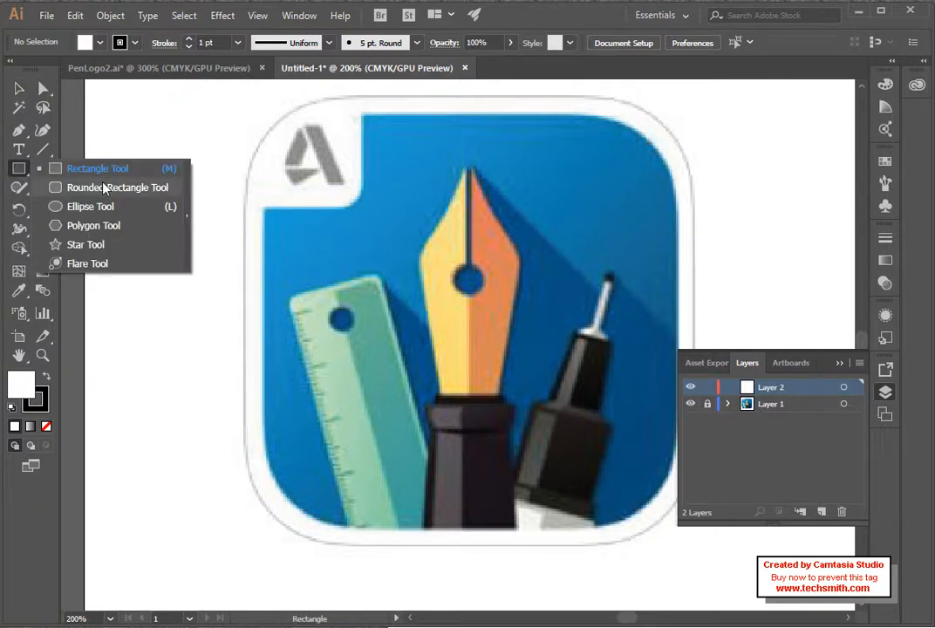
left_click(103, 188)
left_click_drag(147, 229, 222, 506)
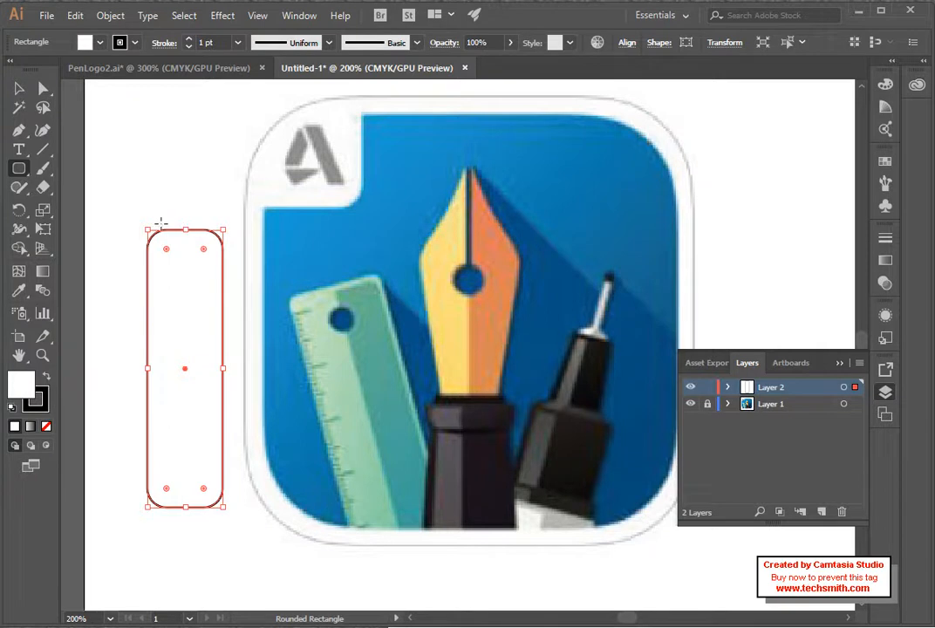
Step: Move the rounded rectangle around beside the logo and resize it by its upper-right corner into a taller, narrower shape
left_click(18, 88)
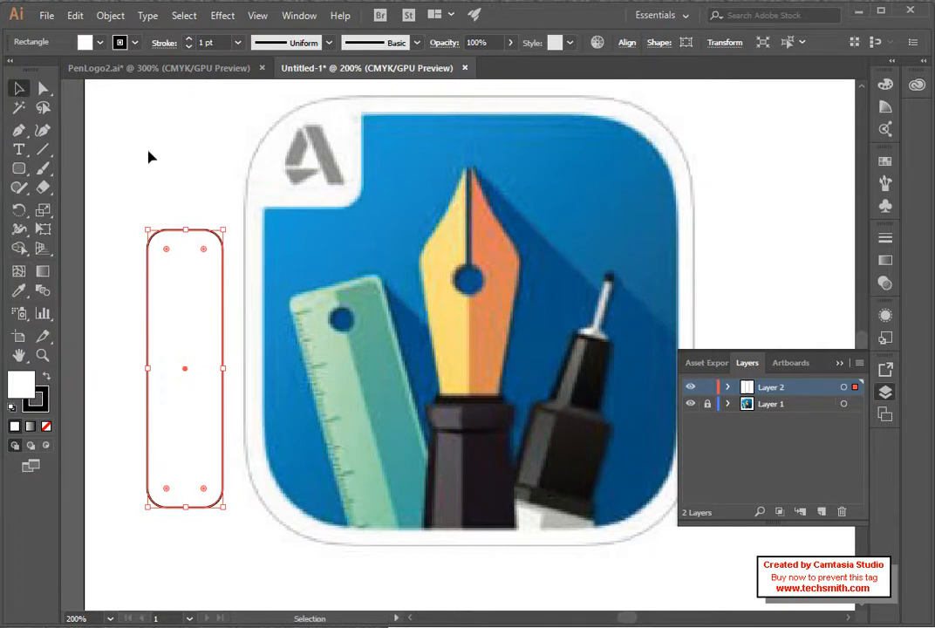
left_click(208, 200)
left_click(180, 288)
left_click_drag(179, 288, 190, 258)
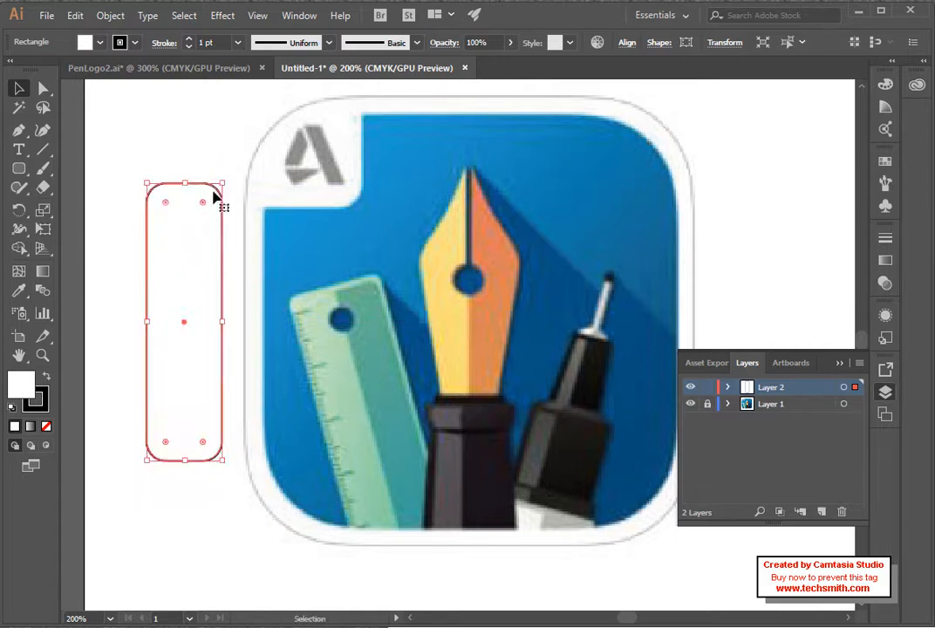
left_click_drag(222, 183, 206, 169)
left_click_drag(188, 244, 182, 281)
left_click_drag(198, 201, 207, 159)
left_click_drag(171, 229, 183, 260)
left_click_drag(215, 192, 188, 218)
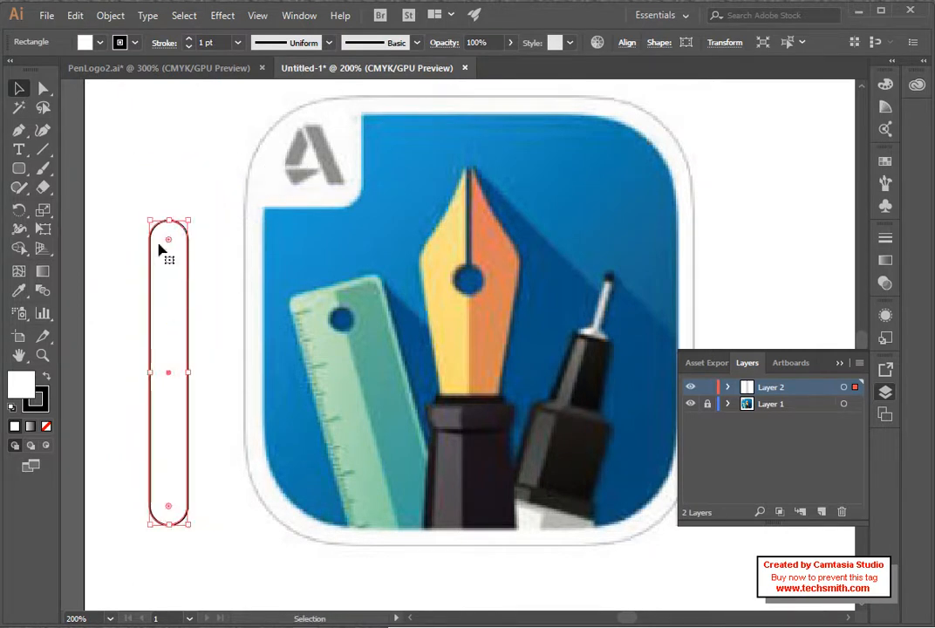
Step: Shift the rounded rectangle up slightly and widen it by its upper-right corner to ruler-like proportions
mouse_move(188, 263)
left_mouse_down()
mouse_move(199, 264)
mouse_move(186, 255)
left_mouse_up()
left_click_drag(190, 212, 238, 213)
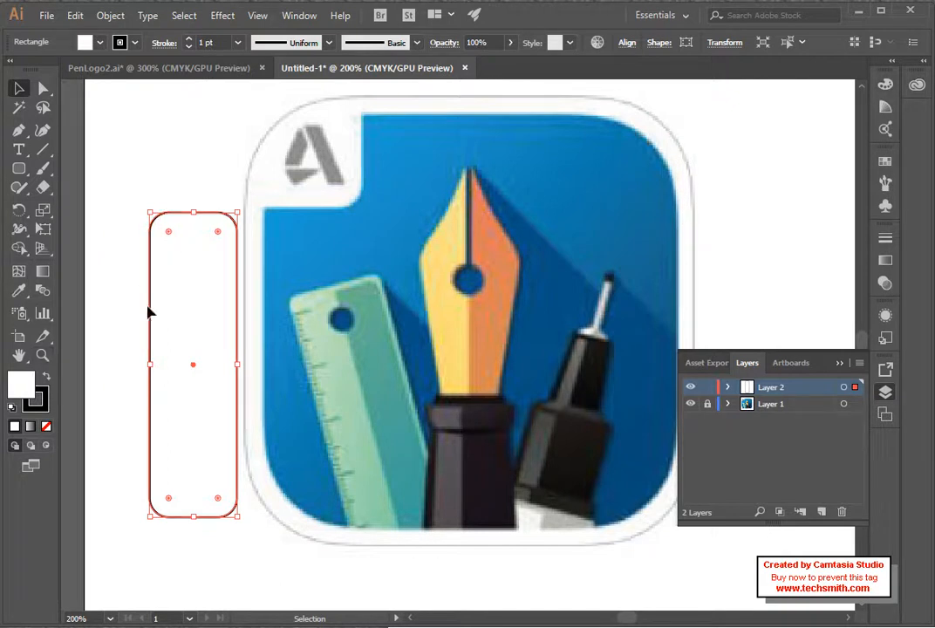
mouse_move(238, 212)
left_mouse_down()
mouse_move(191, 218)
mouse_move(194, 209)
mouse_move(225, 216)
left_mouse_up()
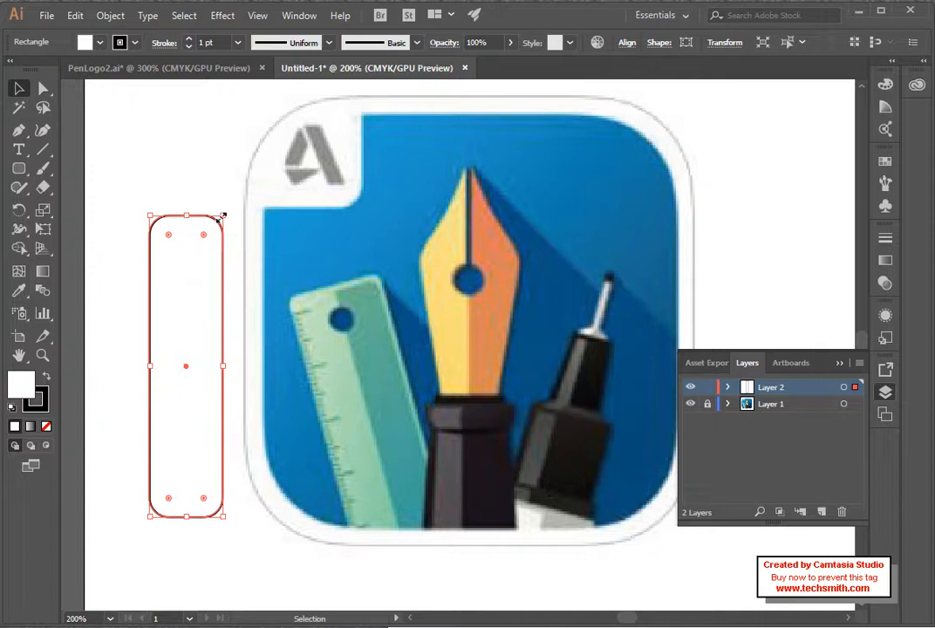
Step: Move the rounded rectangle further left from the logo, then make it wider and slightly shorter, keeping it selected
left_click_drag(221, 256, 188, 262)
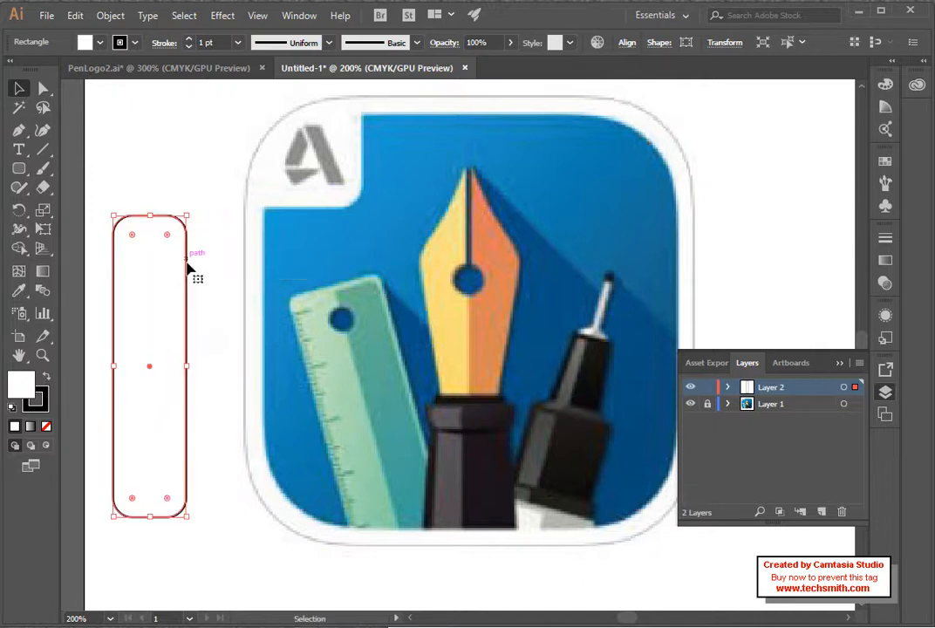
left_click_drag(189, 213, 160, 324)
left_click_drag(168, 282, 212, 252)
left_click(200, 209)
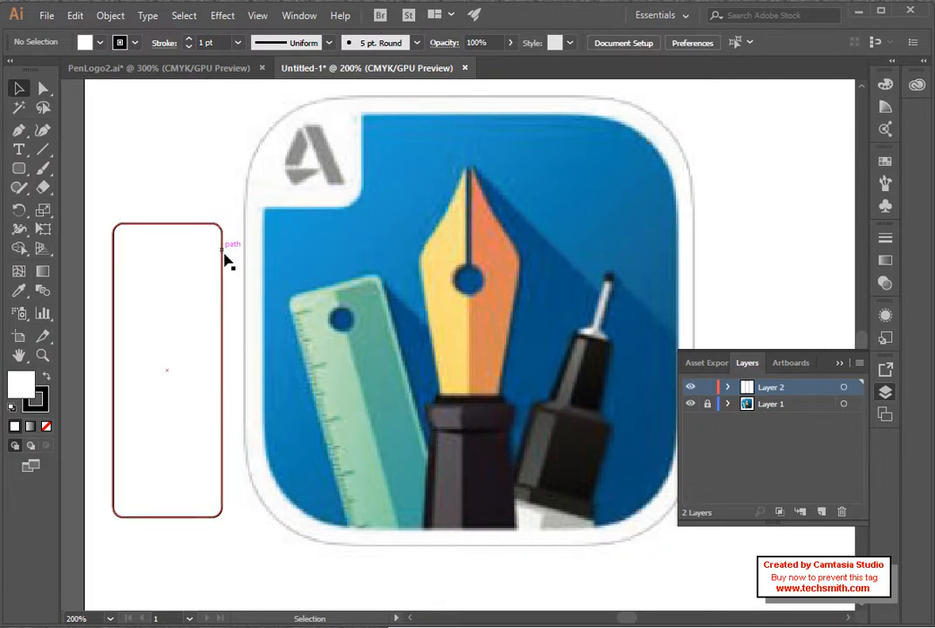
left_click(223, 314)
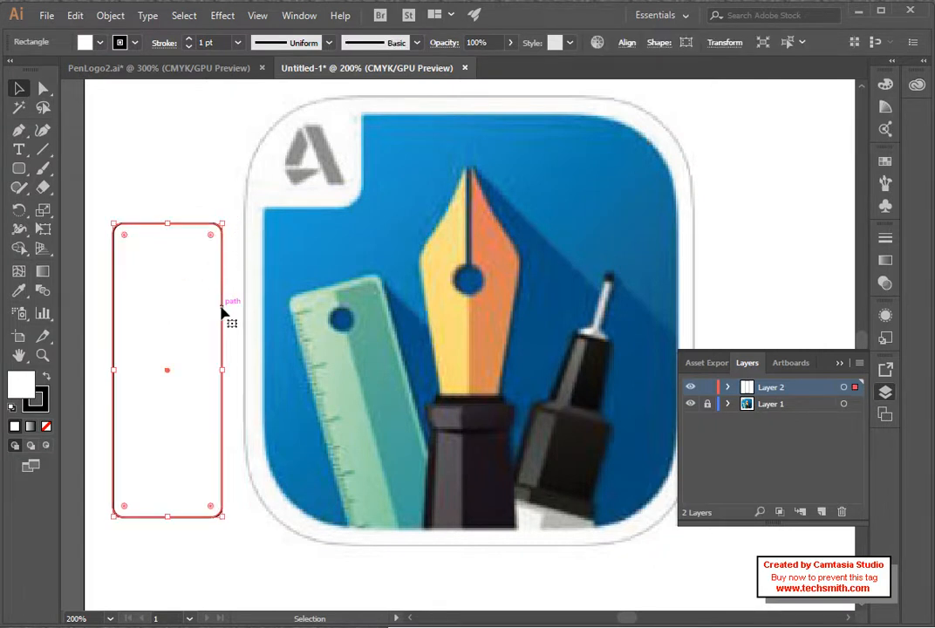
Step: Increase the rounded rectangle's corner rounding and reshape it taller, narrower and slightly higher beside the logo
left_click_drag(210, 236, 168, 182)
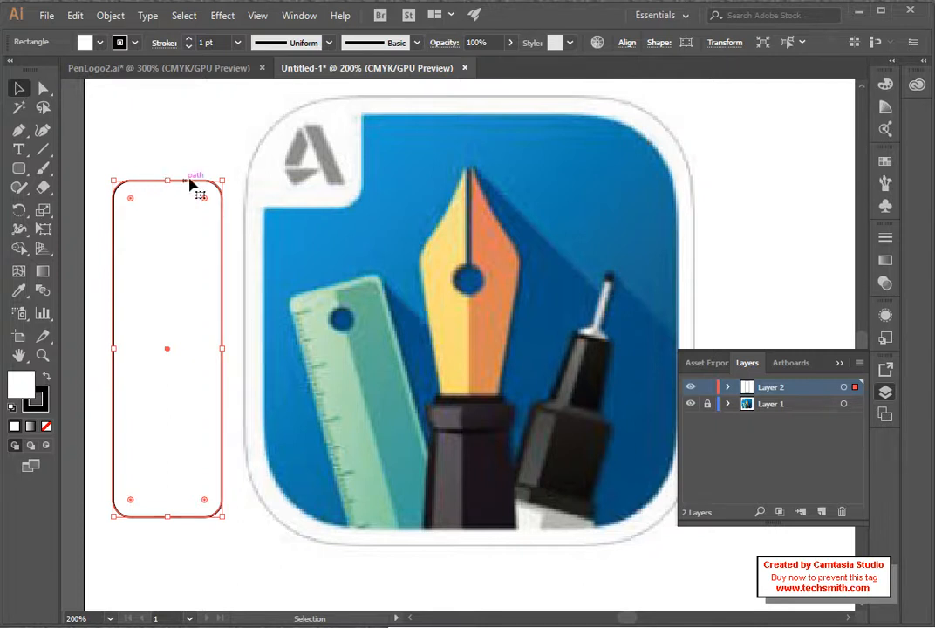
mouse_move(170, 180)
left_mouse_down()
mouse_move(169, 166)
mouse_move(170, 251)
mouse_move(169, 176)
left_mouse_up()
mouse_move(223, 346)
left_mouse_down()
mouse_move(249, 346)
mouse_move(209, 349)
left_mouse_up()
left_click_drag(210, 177, 213, 154)
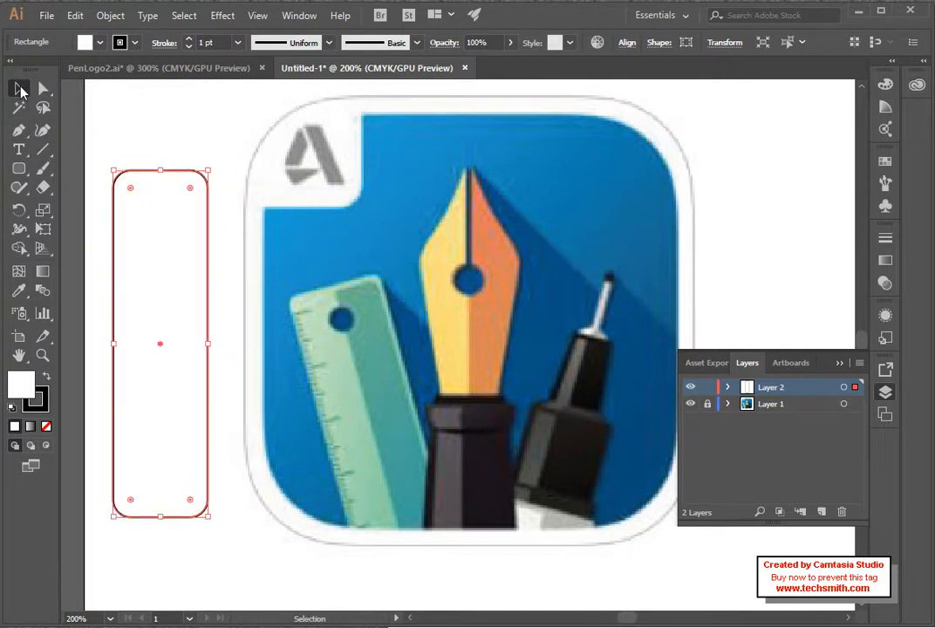
left_click(129, 108)
mouse_move(150, 224)
left_mouse_down()
mouse_move(172, 206)
mouse_move(184, 218)
mouse_move(161, 225)
left_mouse_up()
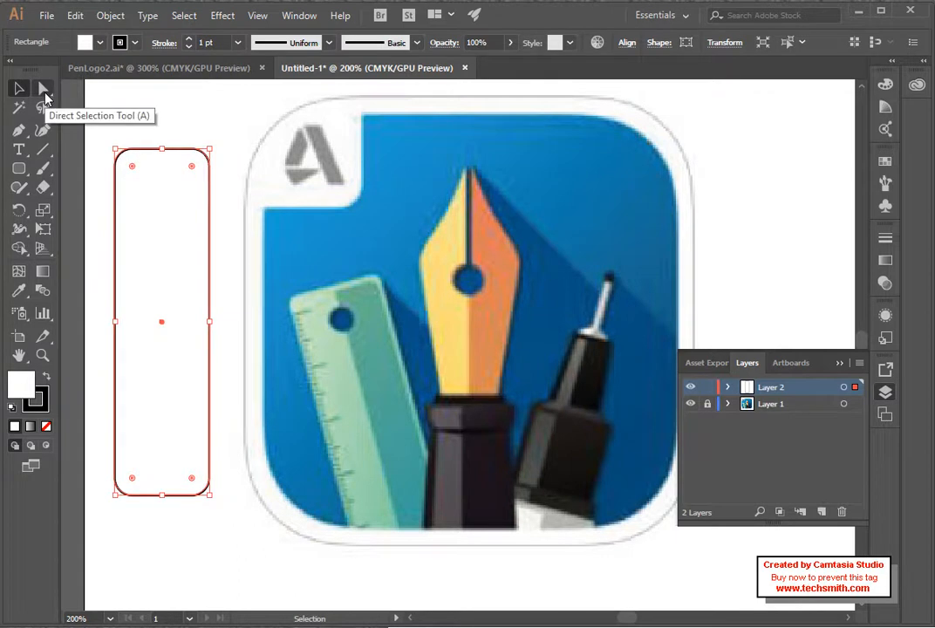
Step: Try to move the rounded rectangle's upper-left corner anchor upward and to the right with Direct Selection, and undo it
left_click(44, 94)
left_click(207, 155)
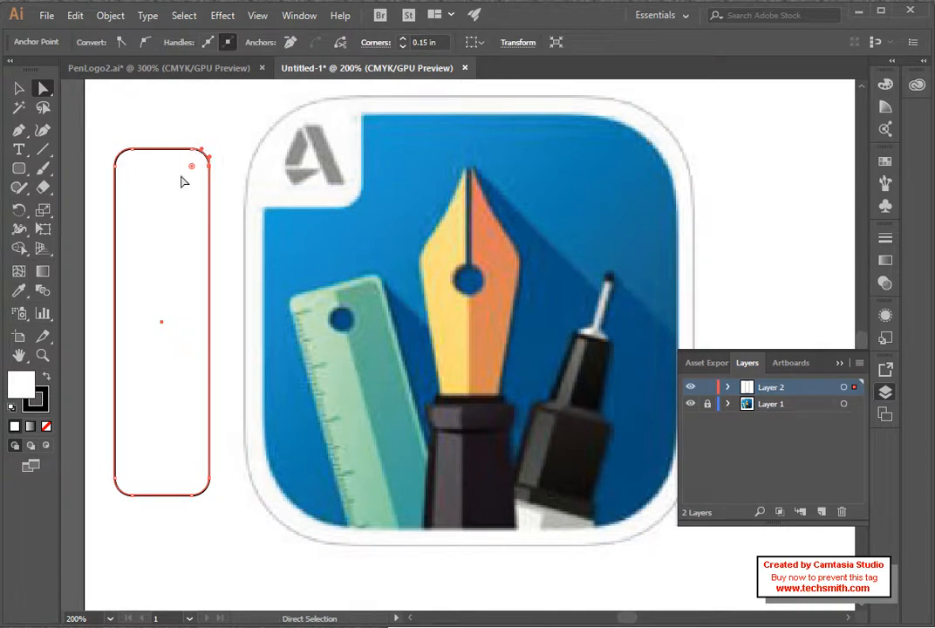
left_click(154, 131)
left_click(131, 151)
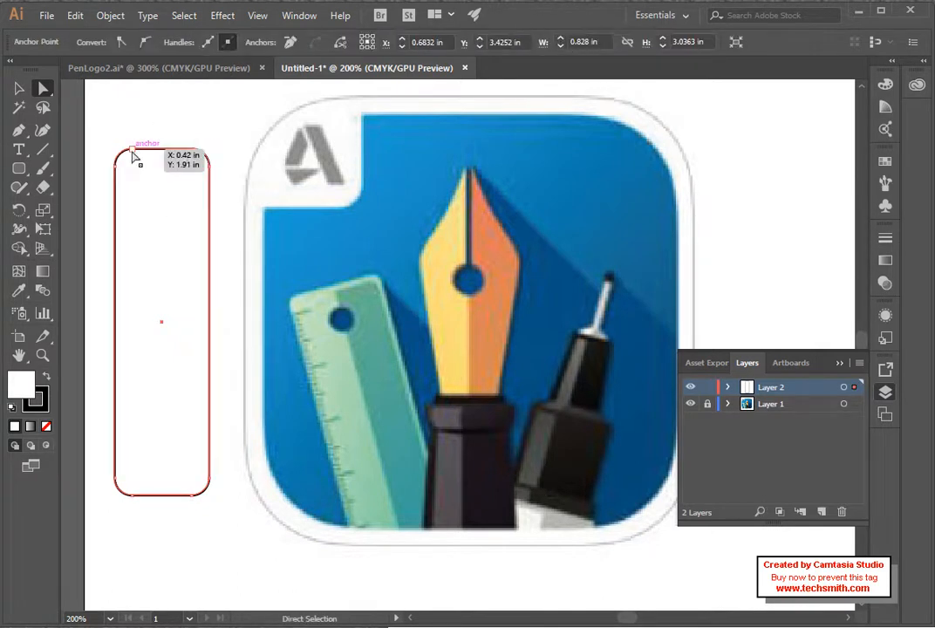
left_click_drag(131, 151, 148, 125)
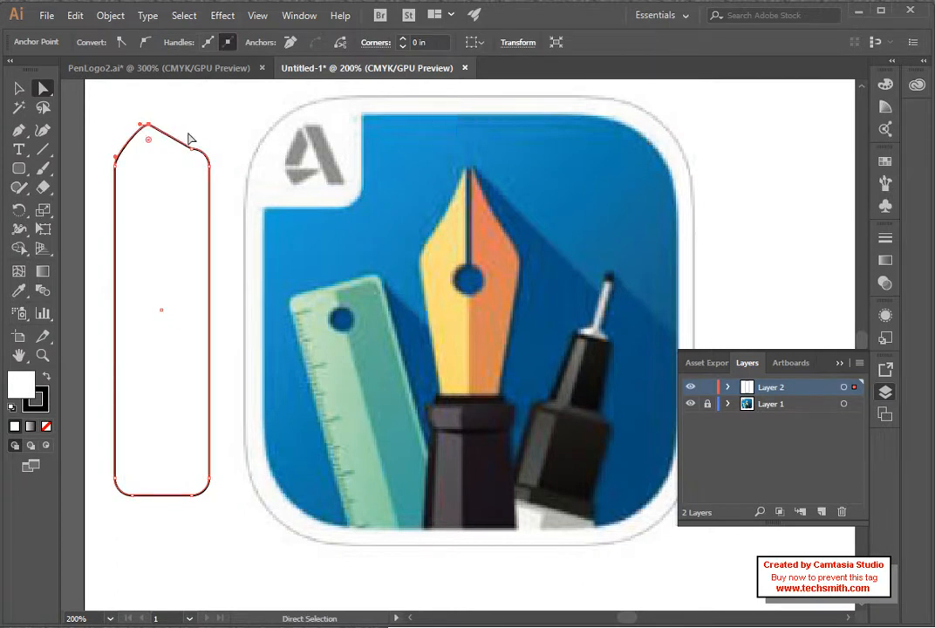
key("ctrl+z")
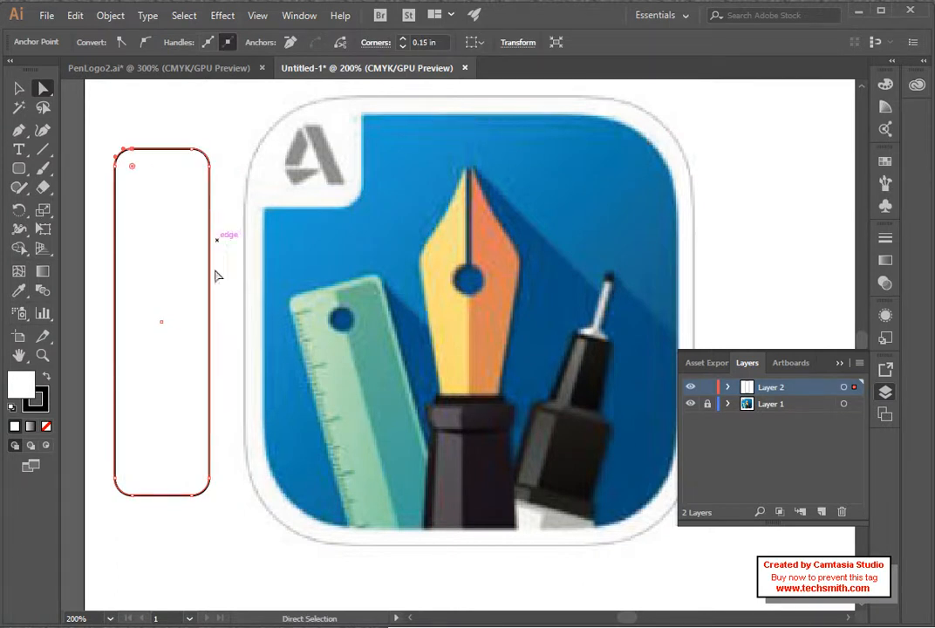
Step: Try to move the rectangle's two lower-right corner anchors together outward from the shape, and undo it
left_click(210, 346)
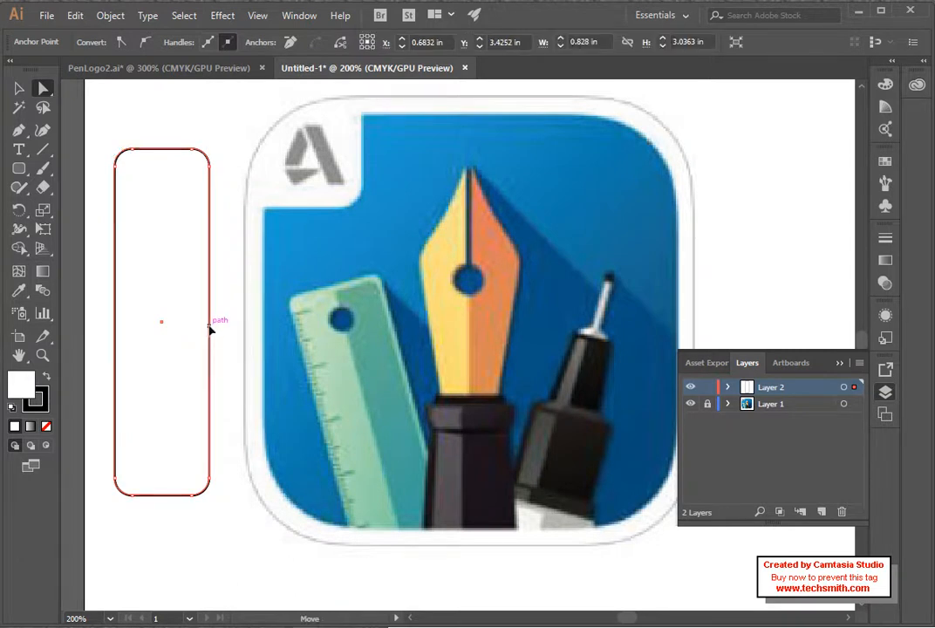
left_click(208, 490)
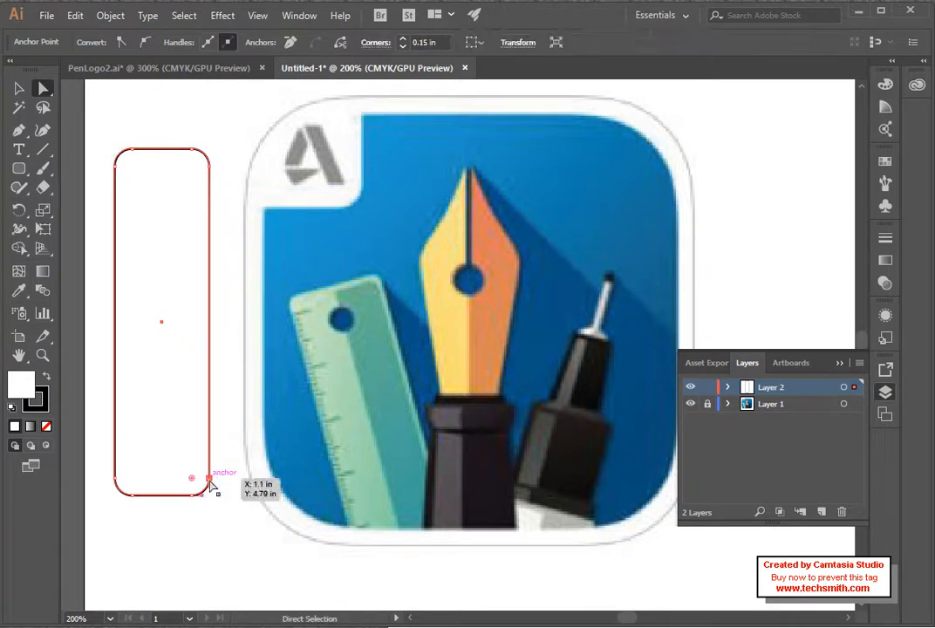
key("ctrl")
left_click(193, 497, "shift")
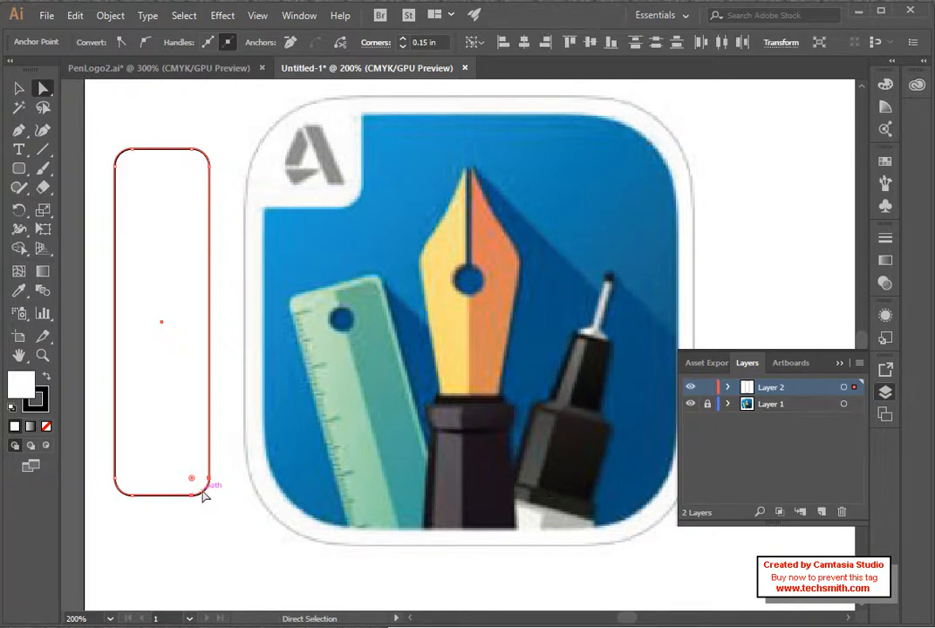
left_click_drag(209, 482, 234, 522)
key("ctrl+z")
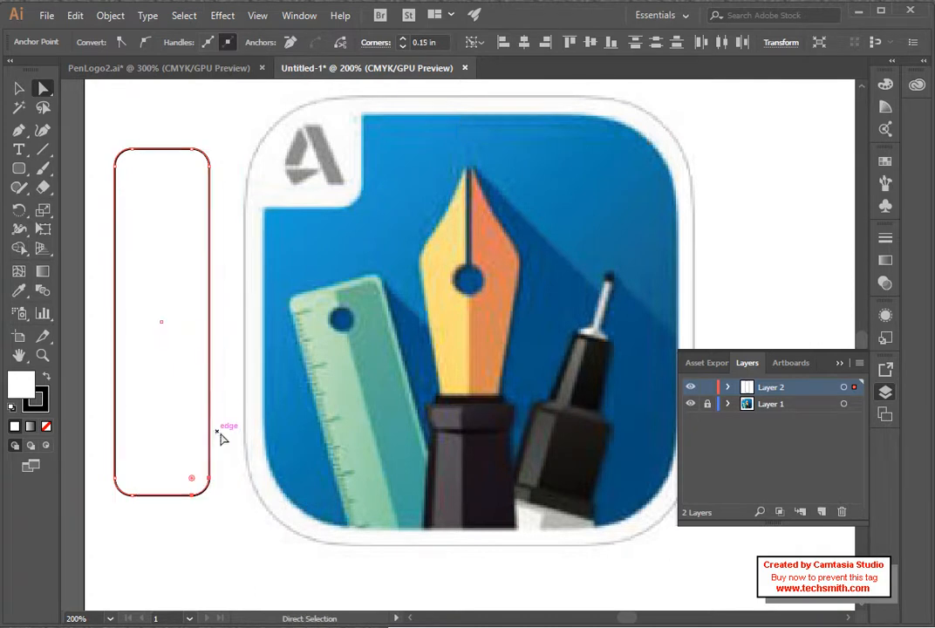
Step: Select all the bottom corner anchors, try to shift the bottom edge sideways, undo it and deselect the shape
left_click_drag(97, 452, 230, 533)
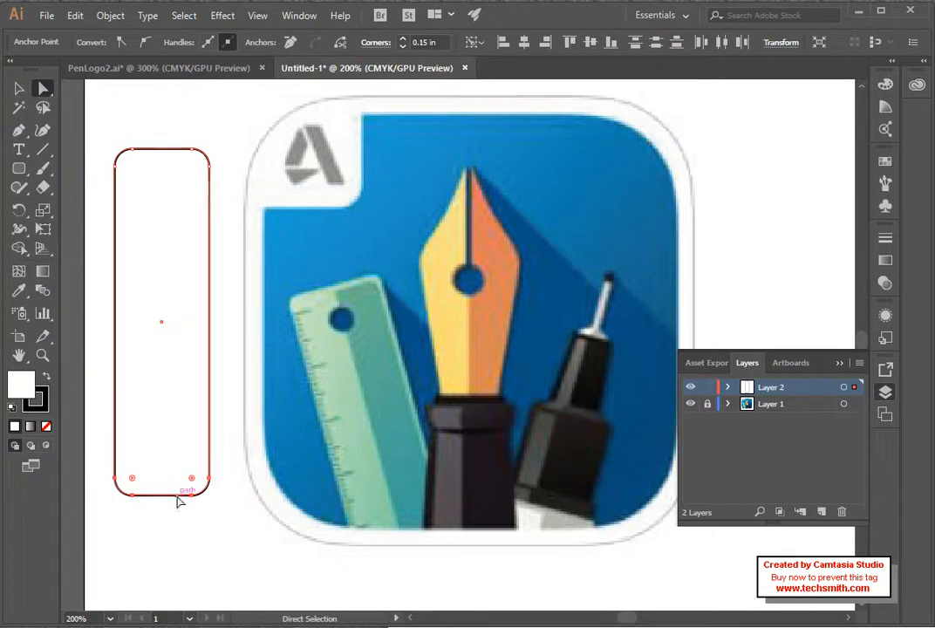
left_click_drag(183, 497, 209, 506)
key("ctrl+z")
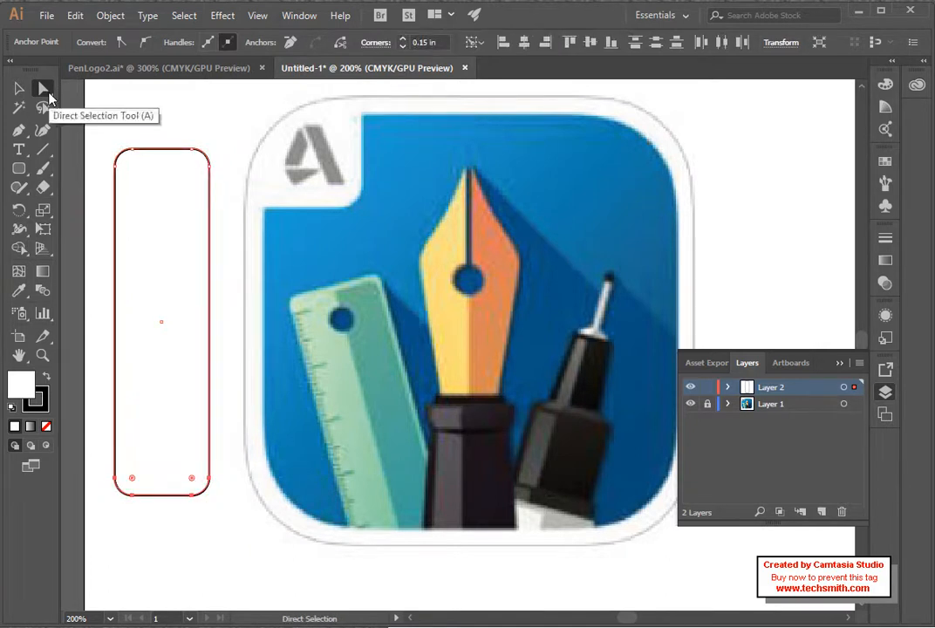
left_click(128, 117)
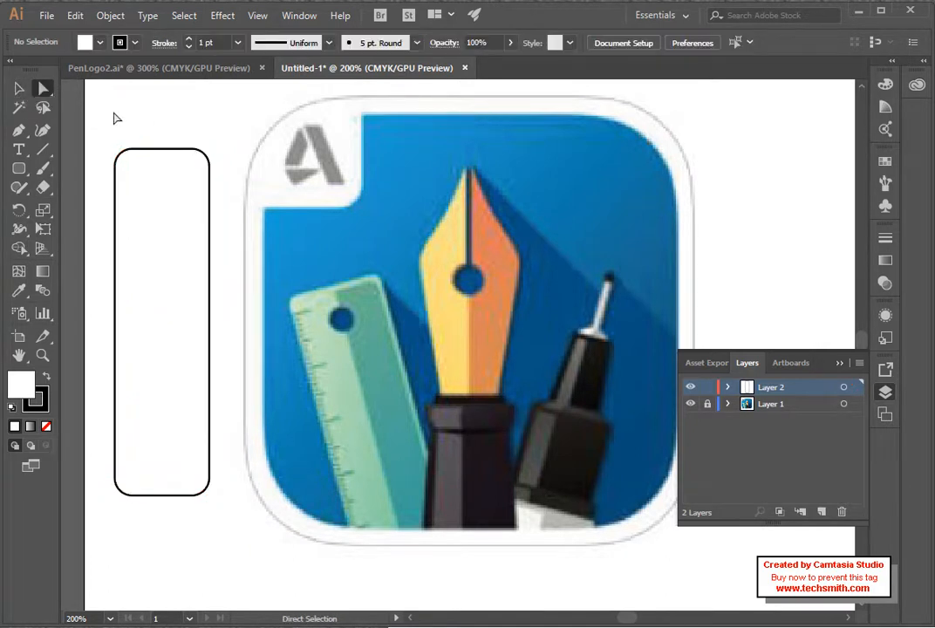
Step: Select the whole rounded rectangle and narrow it slightly by pulling its right edge inward
left_click(19, 88)
left_click(174, 261)
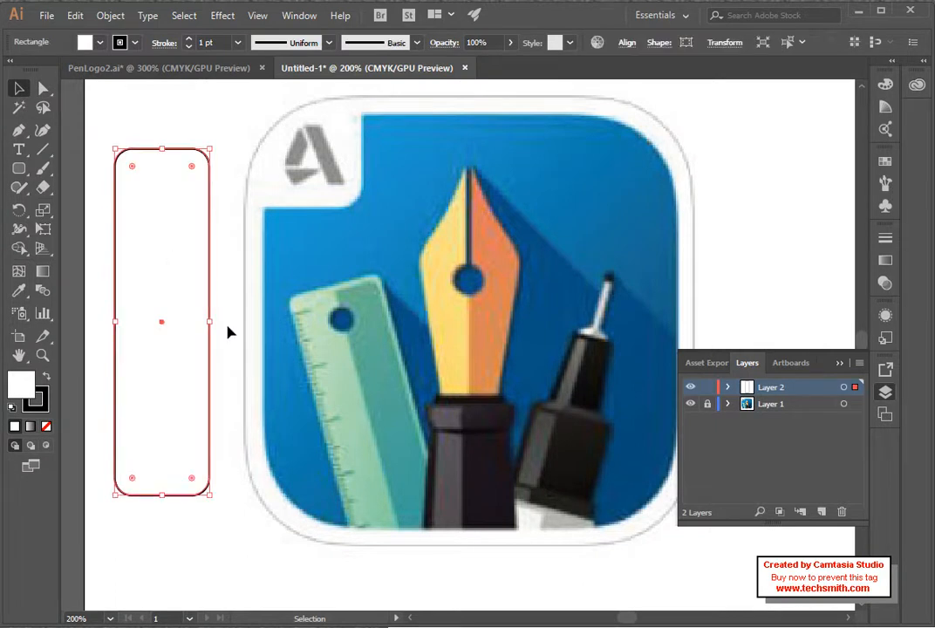
left_click_drag(212, 325, 201, 323)
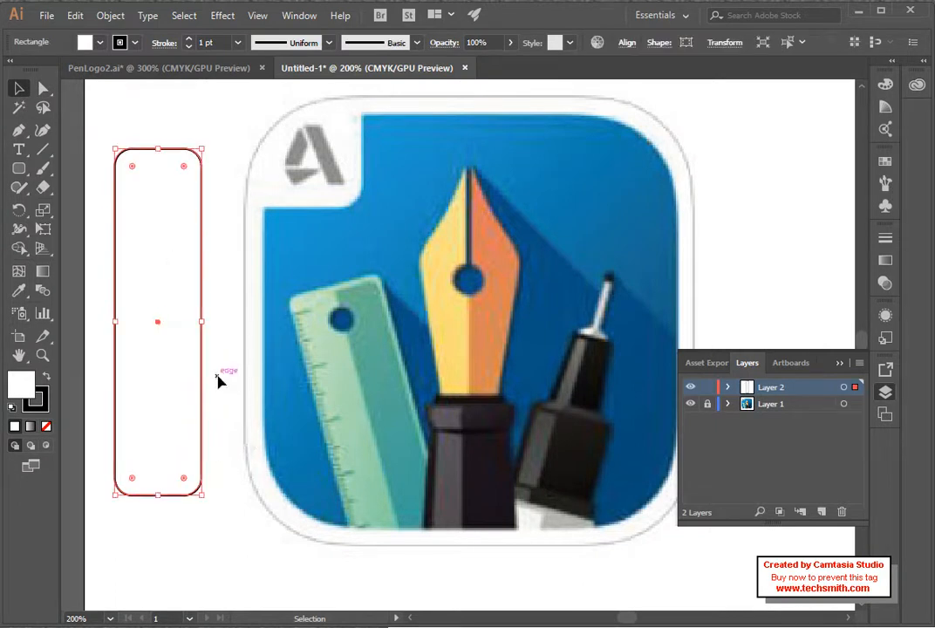
Step: Try a slight counter-clockwise rotation of the rounded rectangle, undo it, and move the upright shape slightly down and right
left_click_drag(206, 143, 188, 131)
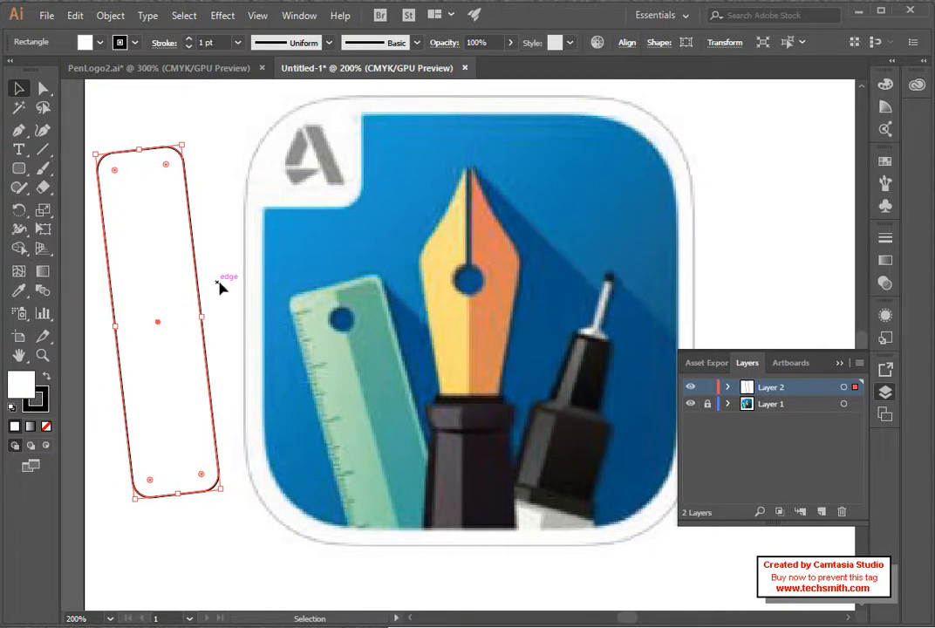
key("ctrl+z")
left_click_drag(169, 253, 187, 276)
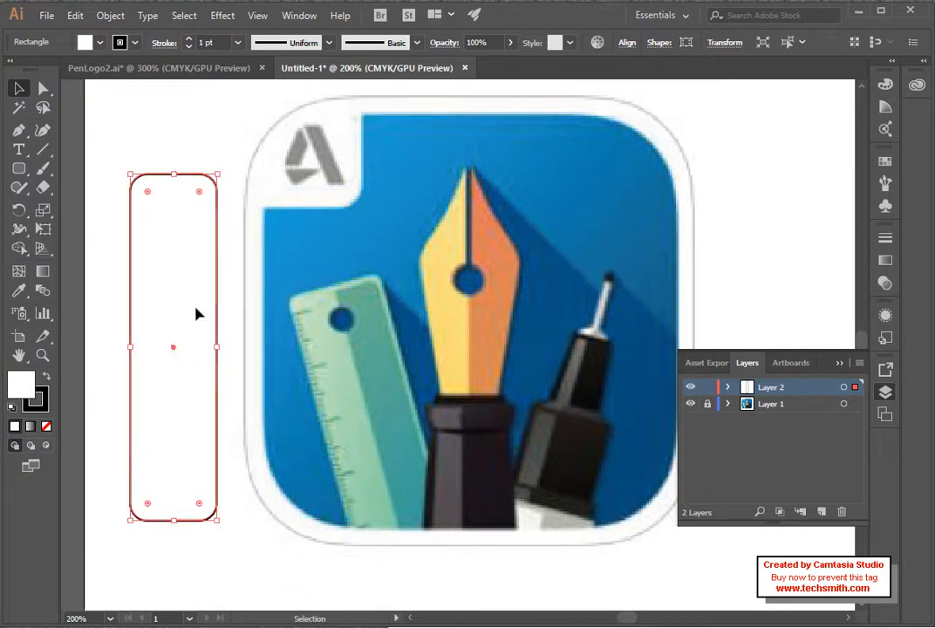
left_click(165, 180, "shift")
left_click(150, 275)
double_click(21, 382)
left_click_drag(352, 180, 373, 137)
left_click(661, 202)
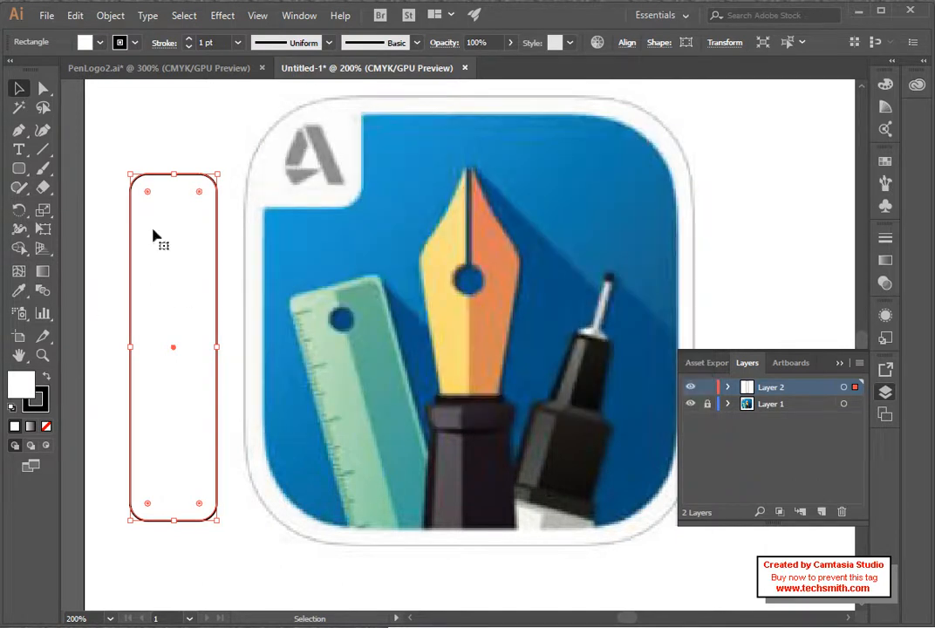
left_click(101, 42)
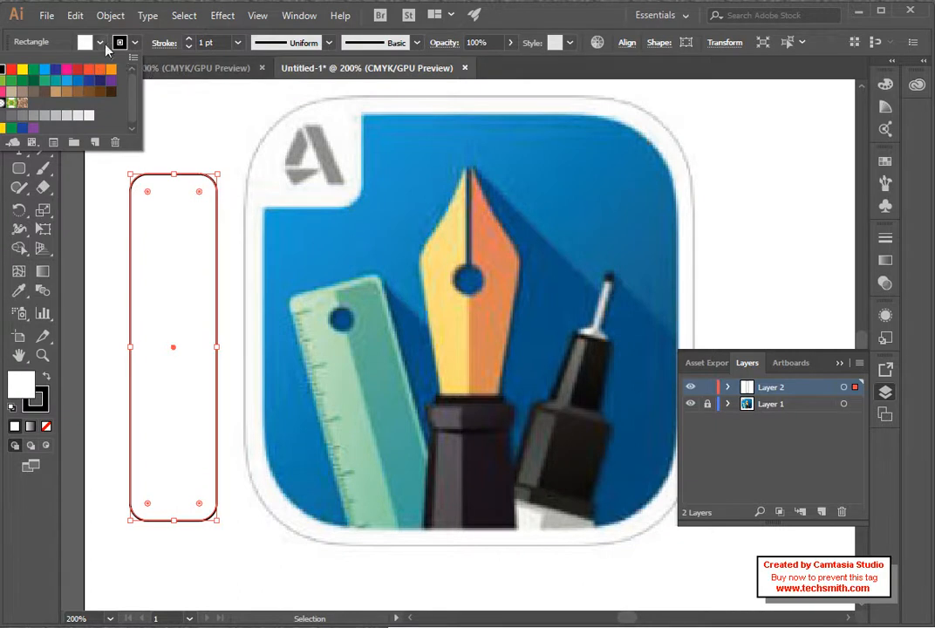
left_click(100, 43)
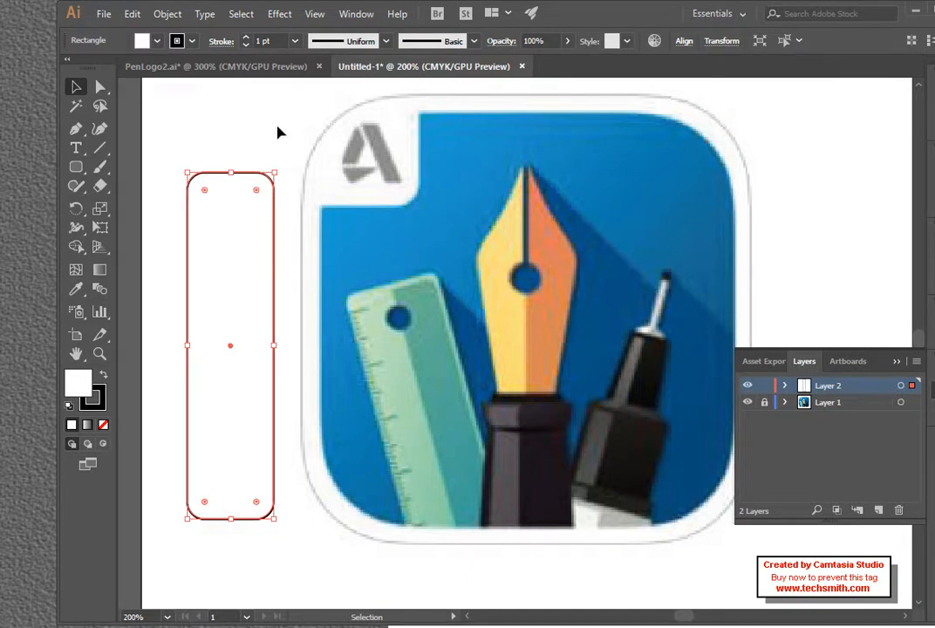
Step: Fill the rounded rectangle with the bright pink swatch and deselect it
left_click(157, 41)
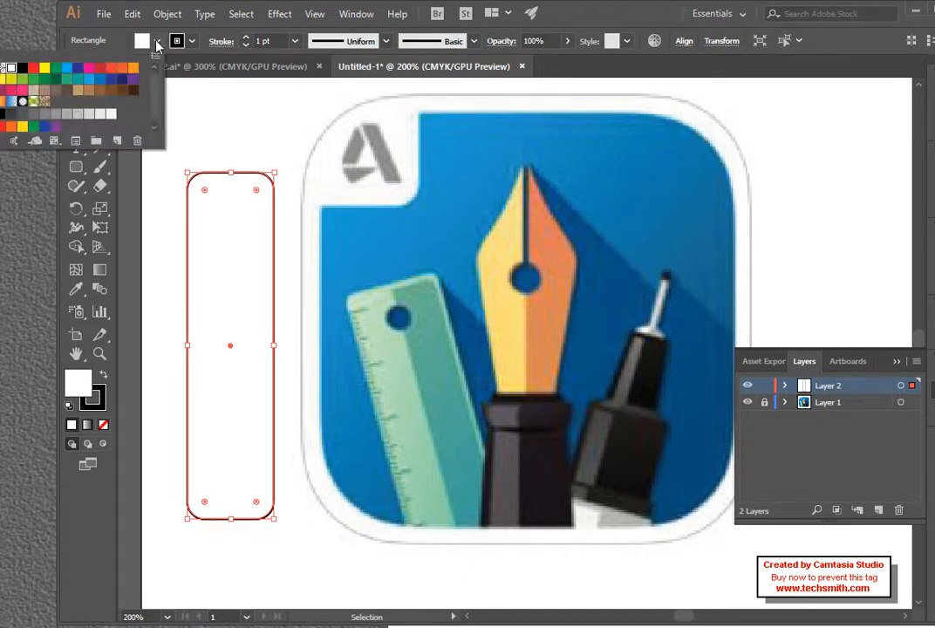
left_click(92, 70)
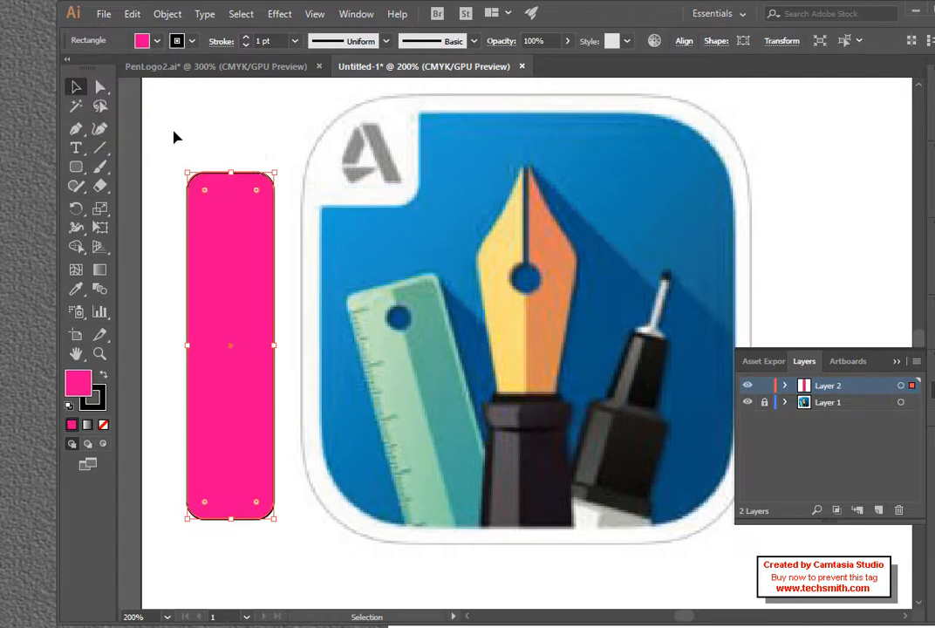
left_click(197, 128)
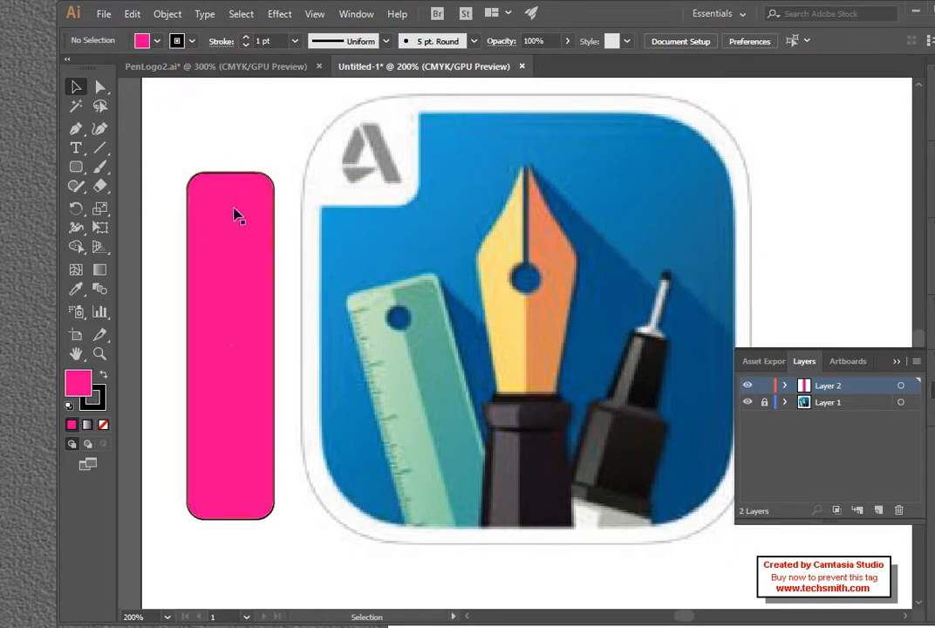
Step: Set the fill to None while nothing is selected
left_click(158, 41)
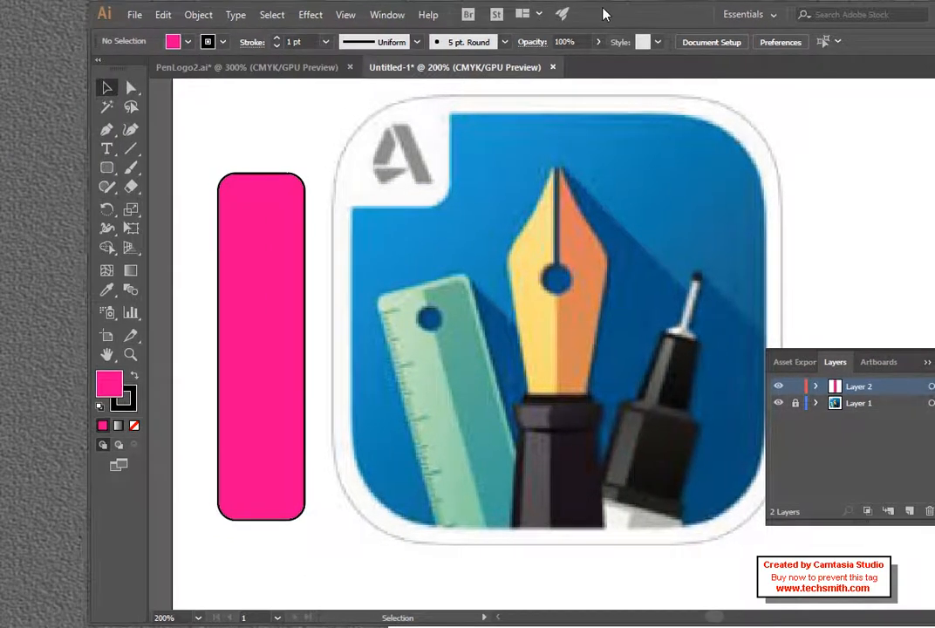
left_click(191, 45)
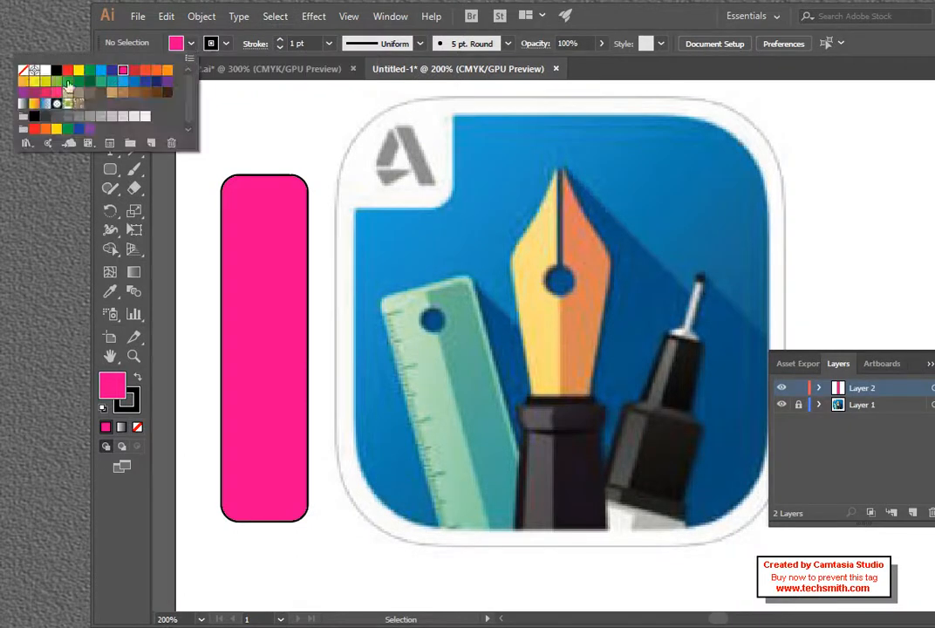
left_click(23, 72)
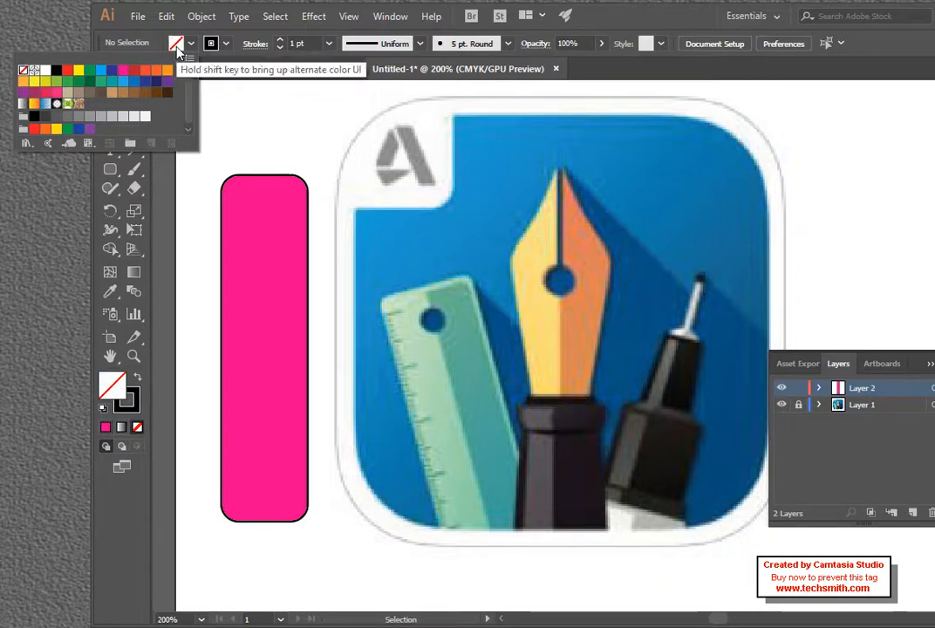
left_click(253, 123)
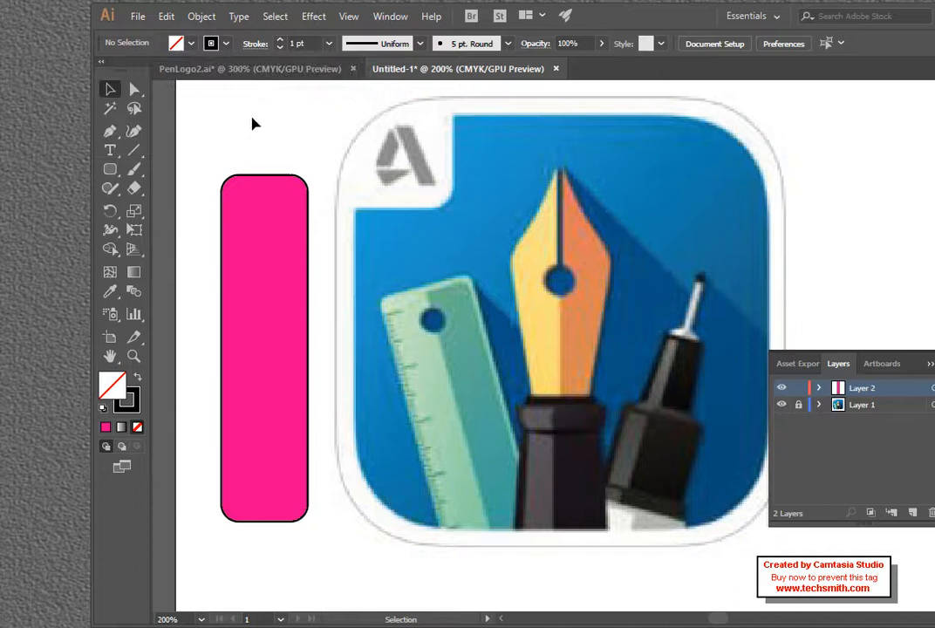
Step: Set both the fill and the stroke of the pink rounded rectangle to None and deselect it
left_click(253, 196)
left_click(191, 42)
left_click(23, 71)
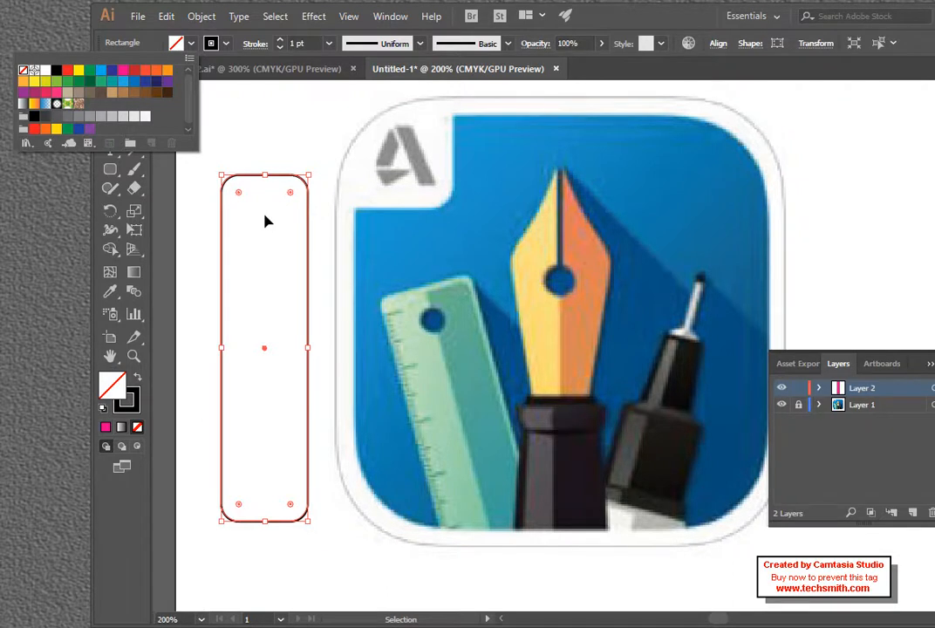
left_click(226, 42)
left_click(227, 43)
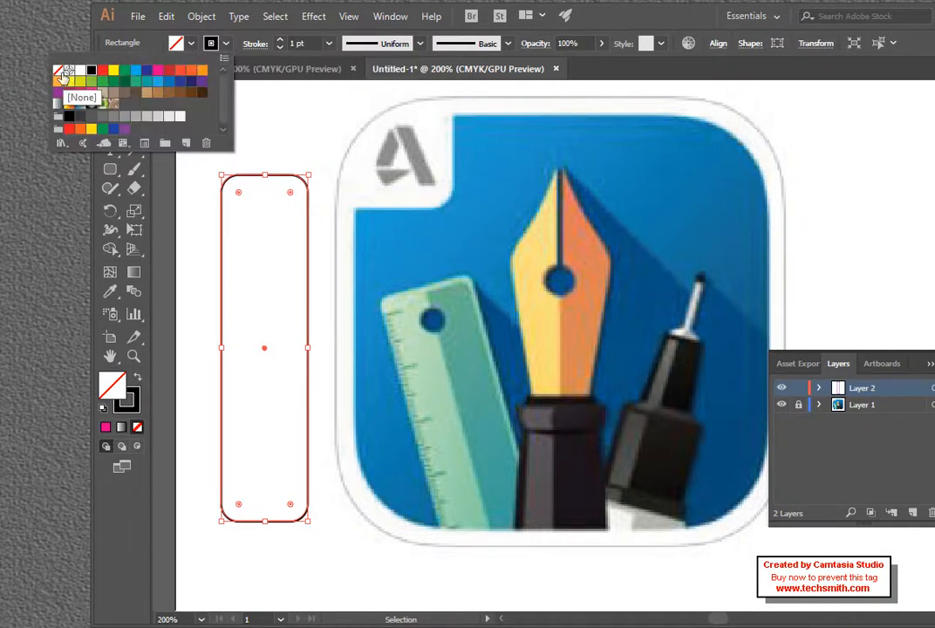
left_click(59, 70)
left_click(307, 179)
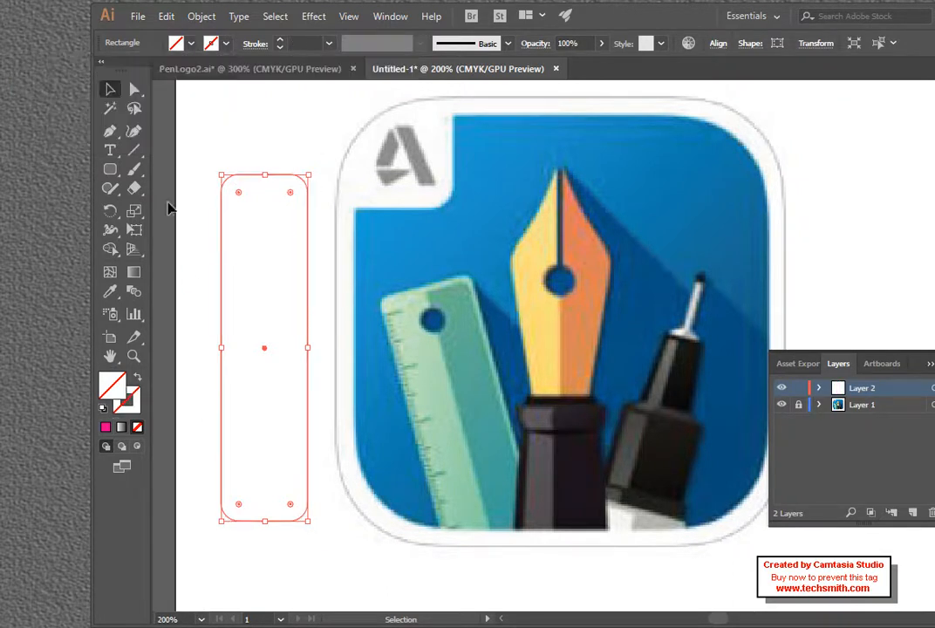
left_click(222, 129)
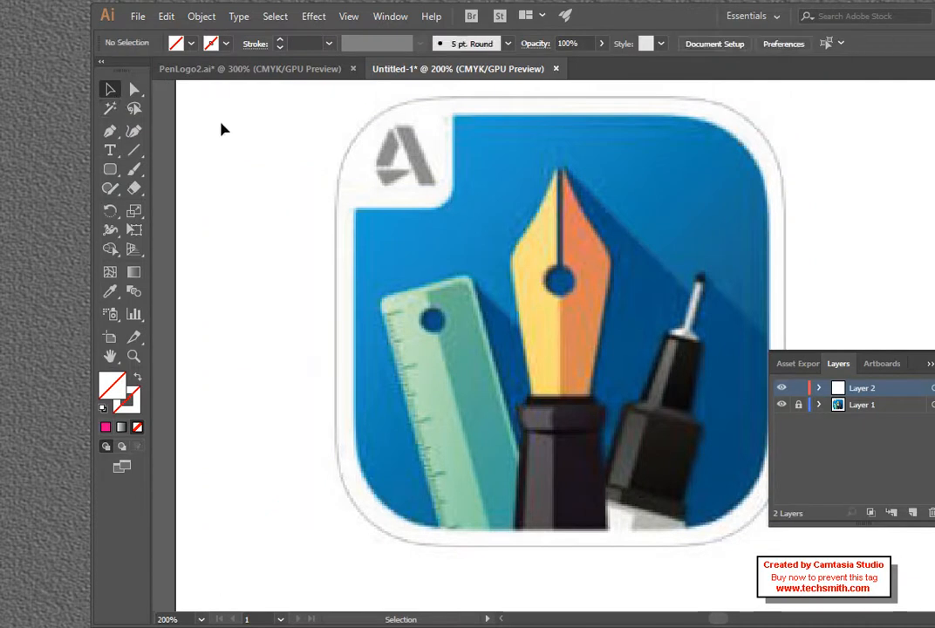
Step: Reselect the invisible rounded rectangle and fill it with the light green sampled from the logo's ruler using the Eyedropper
left_click(252, 179)
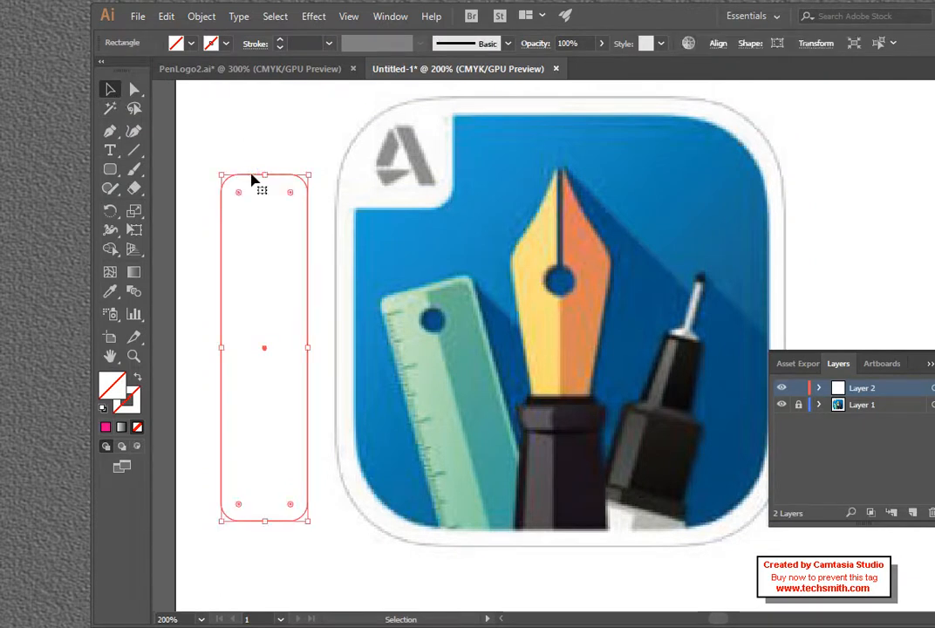
left_click(180, 49)
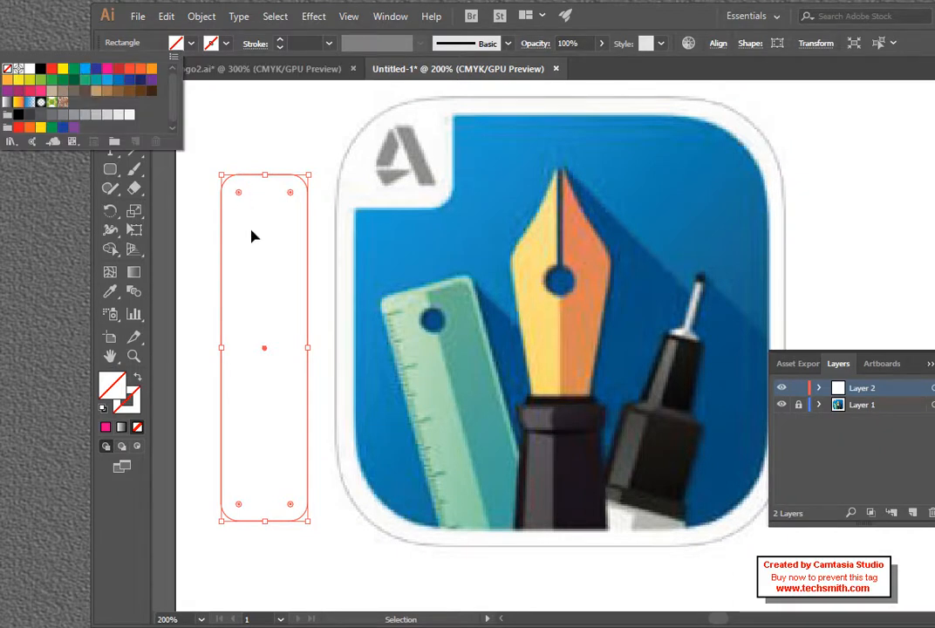
key("Escape")
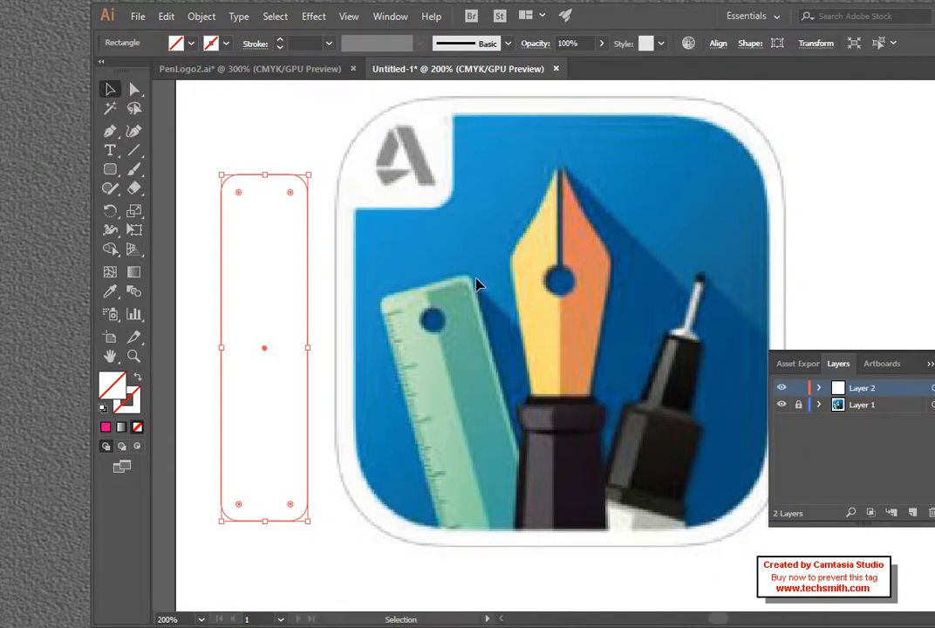
left_click(271, 230)
left_click_drag(241, 143, 260, 235)
left_click(111, 295)
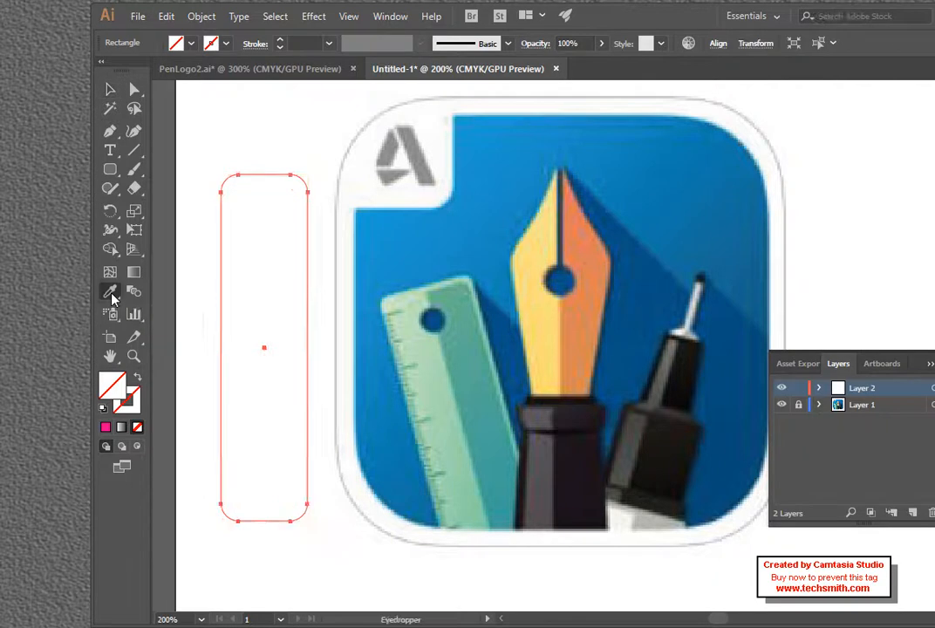
left_click(428, 345)
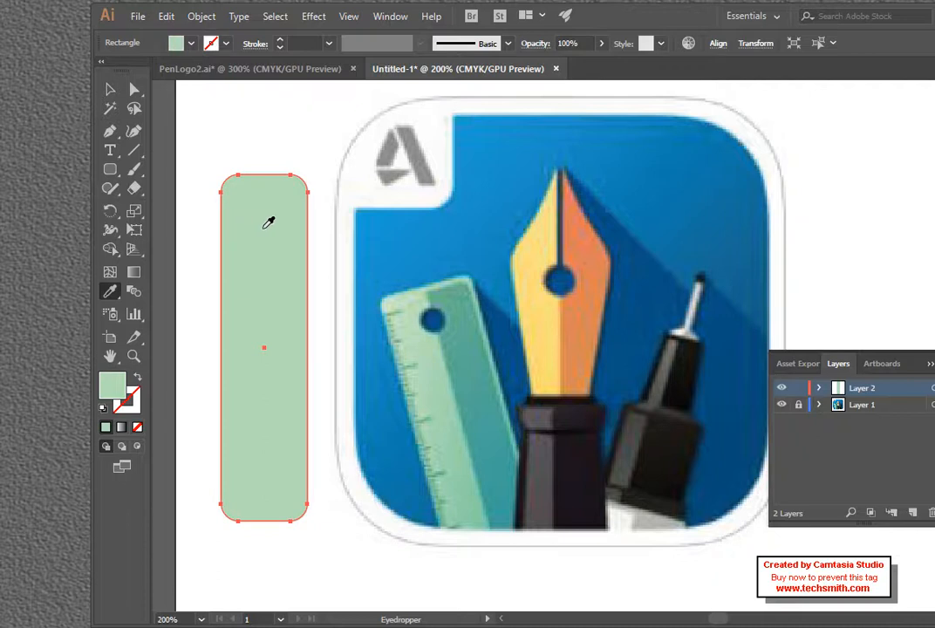
Step: Sample the nib's yellow and the ruler's darker green as trial fills, and resample the ruler's light green
left_click(543, 310)
left_click(456, 362)
left_click(431, 357)
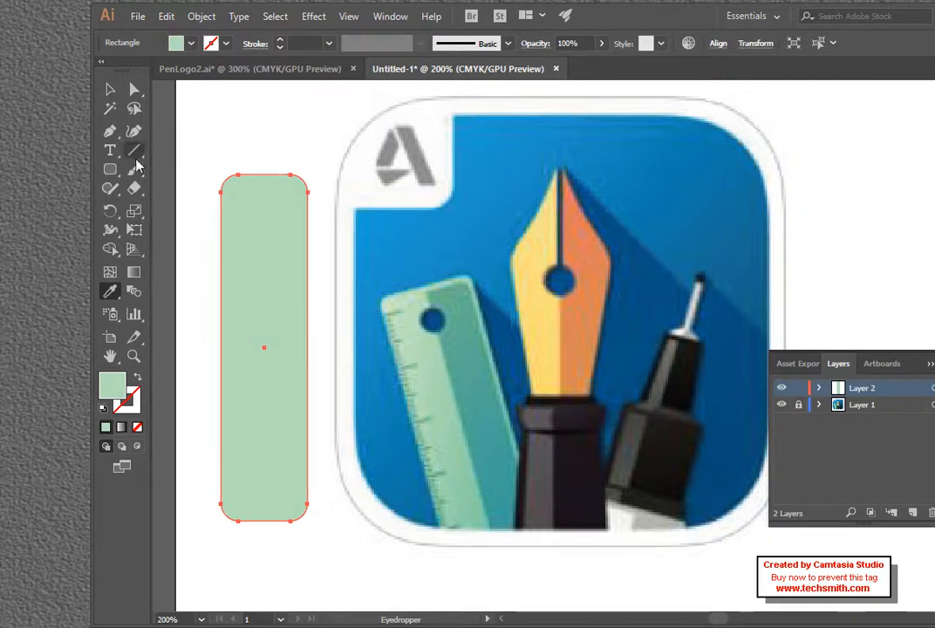
Step: Duplicate the light green rounded rectangle and offset the copy up and to the left of the original
left_click(111, 91)
left_click(282, 139)
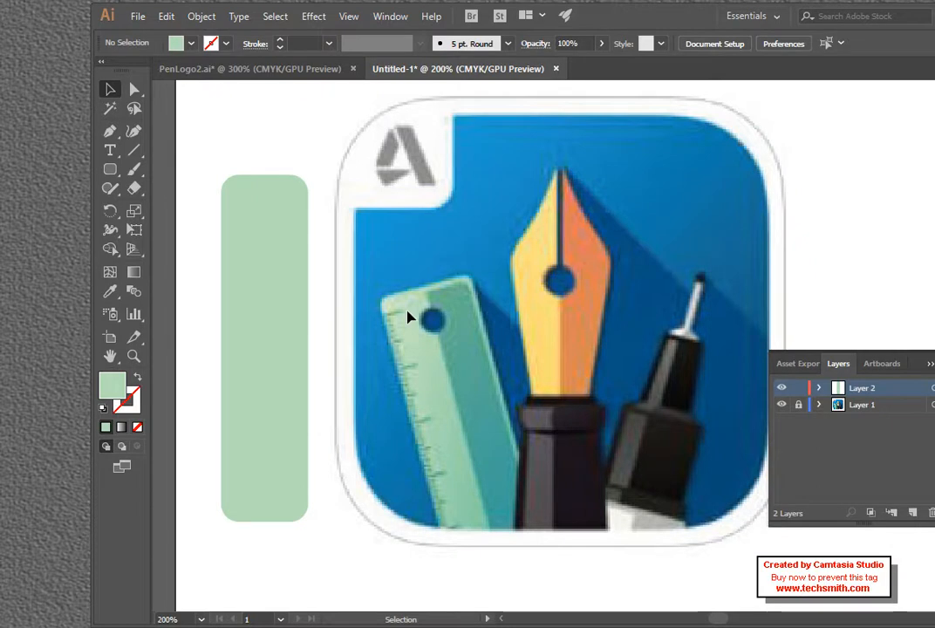
left_click(280, 301)
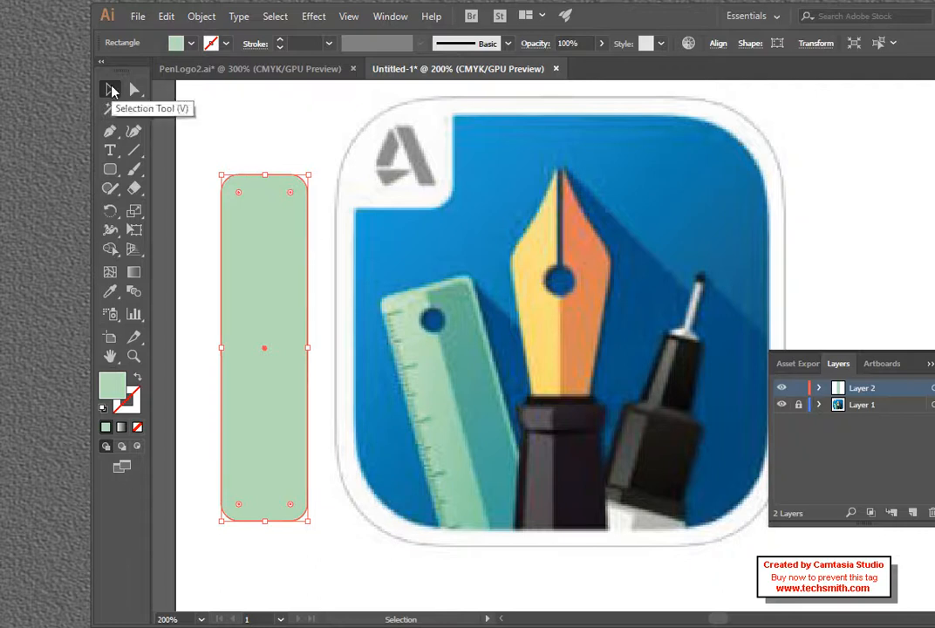
left_click_drag(269, 242, 261, 203)
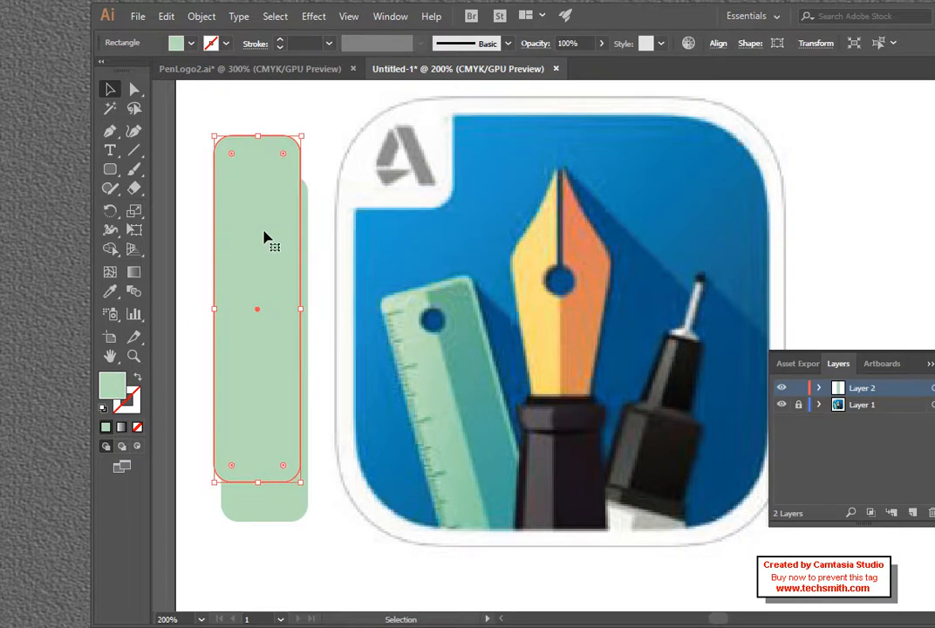
left_click_drag(265, 218, 253, 208)
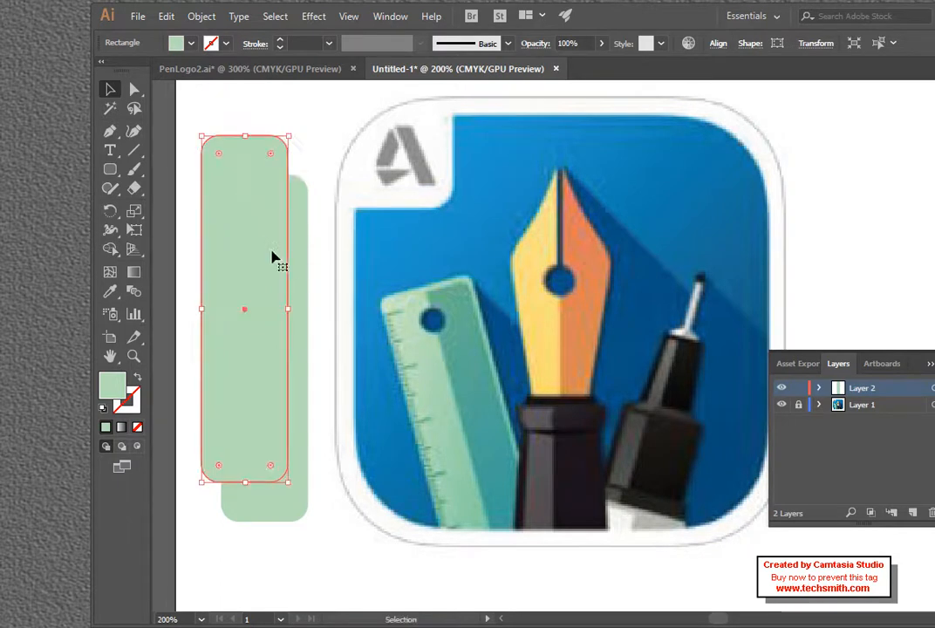
Step: Fill the copy with the darker green sampled from the logo's ruler using the Eyedropper and align it exactly over the original
left_click(110, 291)
left_click(467, 342)
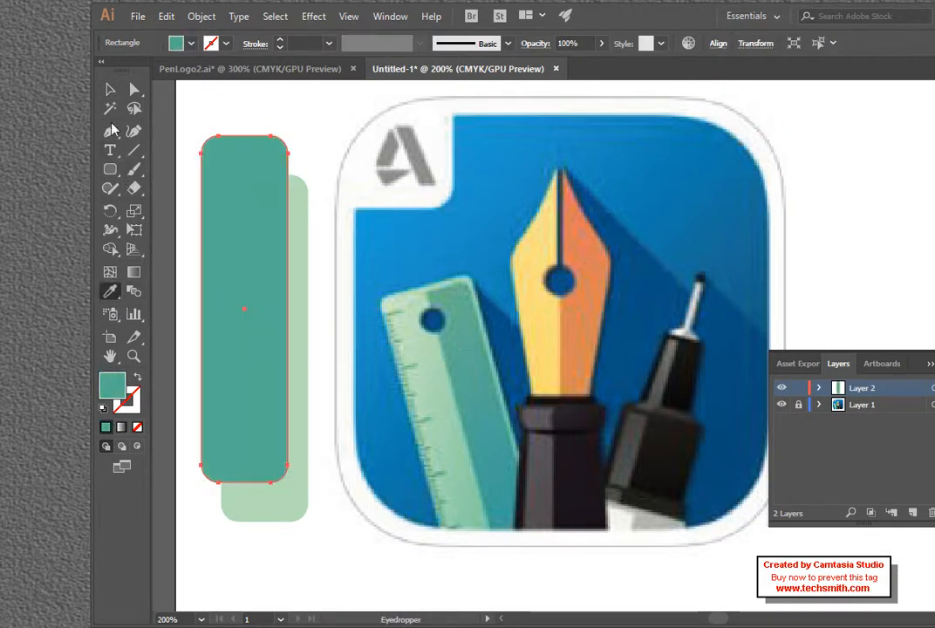
left_click(110, 89)
left_click_drag(246, 202, 260, 240)
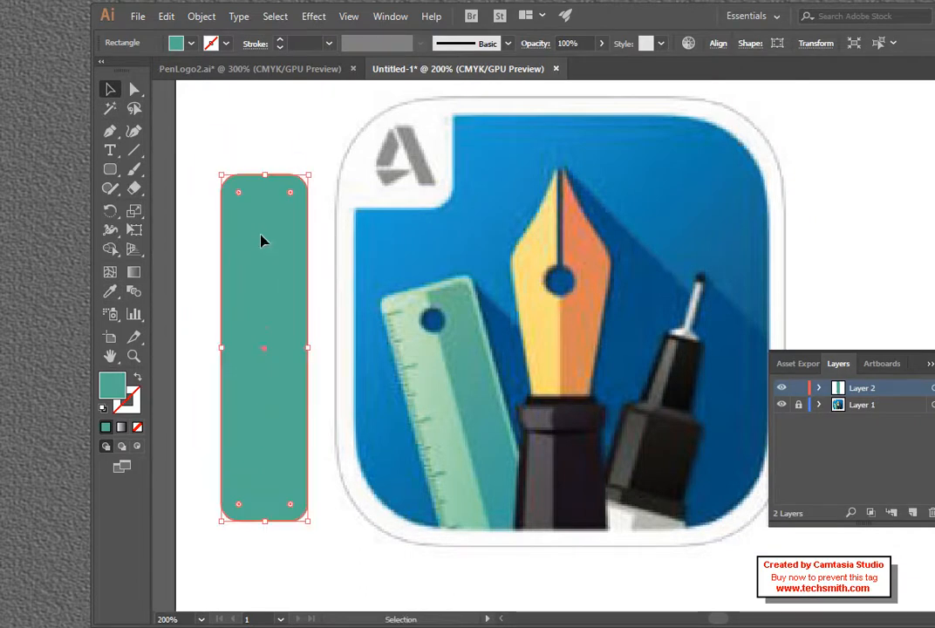
Step: Narrow the dark green copy to the right half of the ruler and reduce its corner rounding
left_click_drag(222, 348, 270, 350)
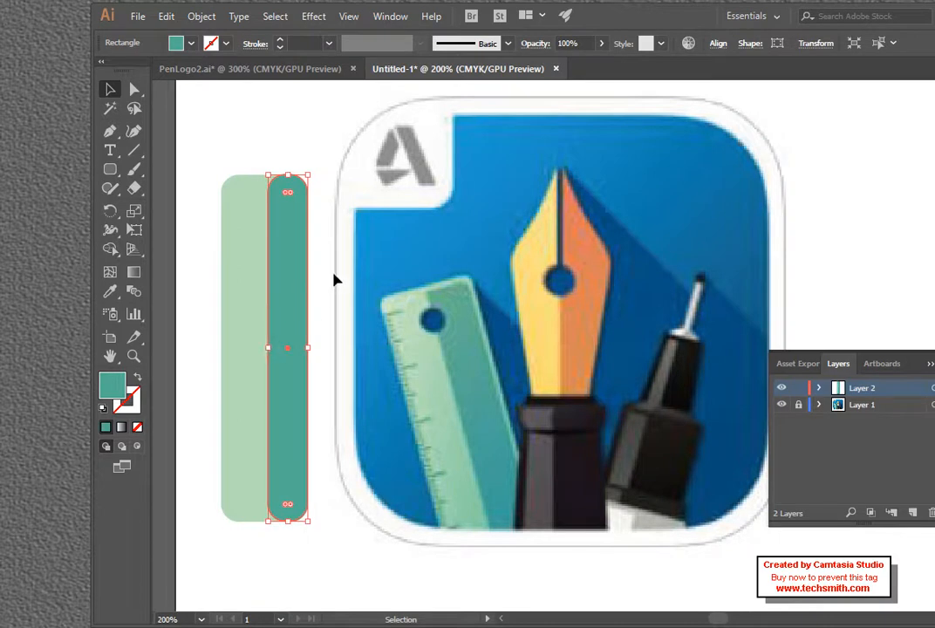
left_click_drag(270, 347, 264, 347)
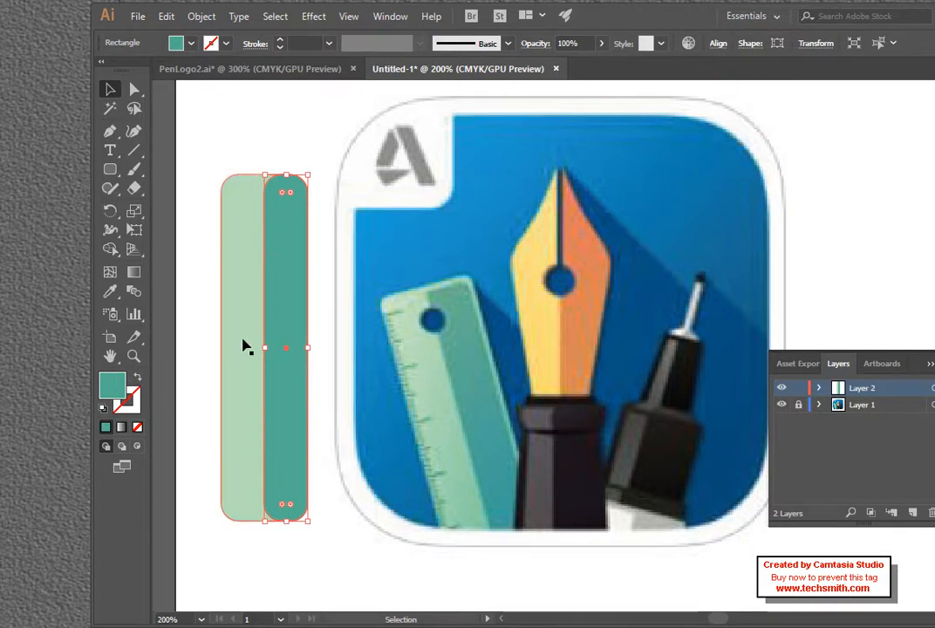
scroll(245, 345, "up", 3)
left_click(135, 357)
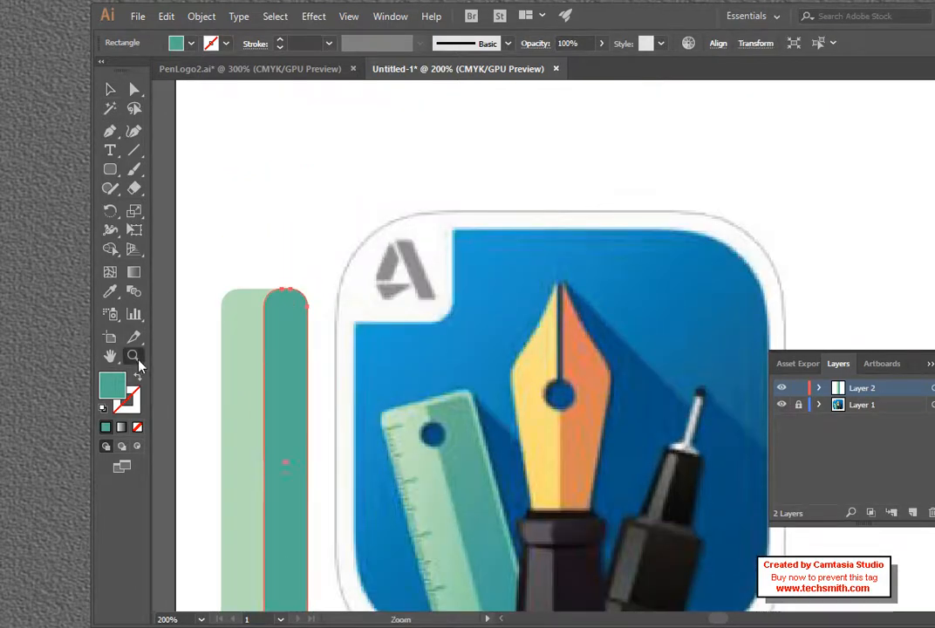
left_click(264, 324)
left_click(553, 340)
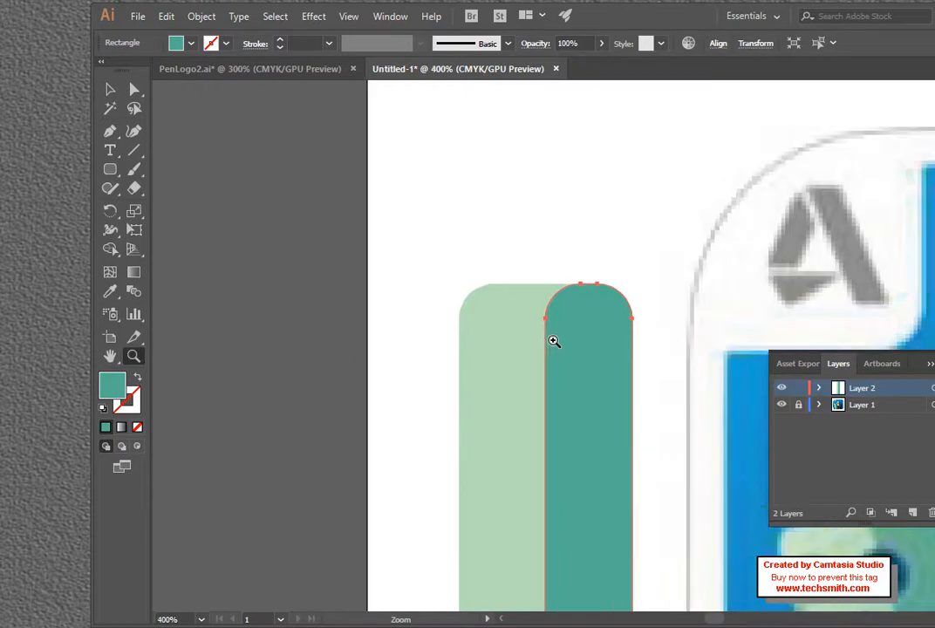
left_click(550, 344)
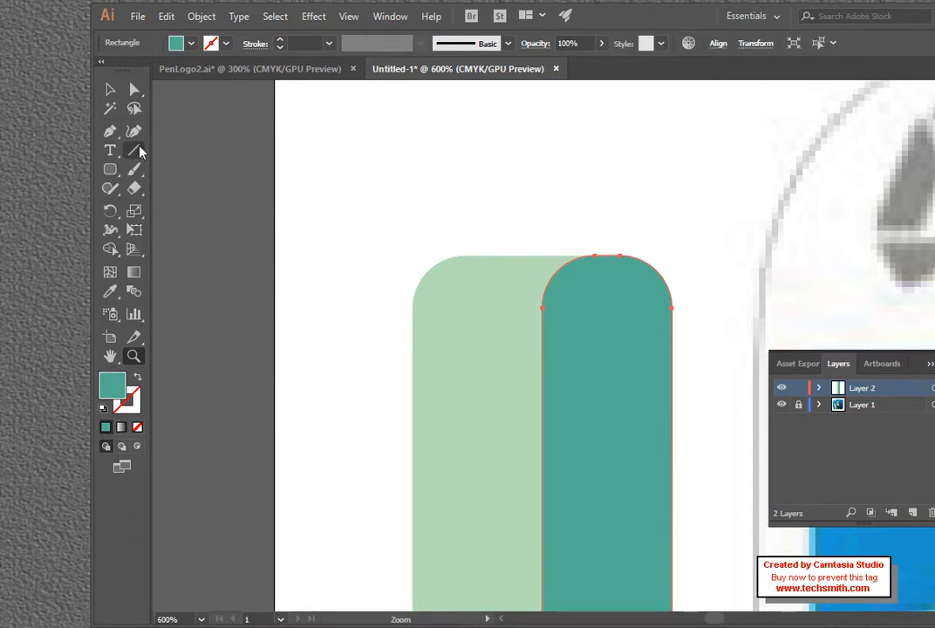
left_click(111, 90)
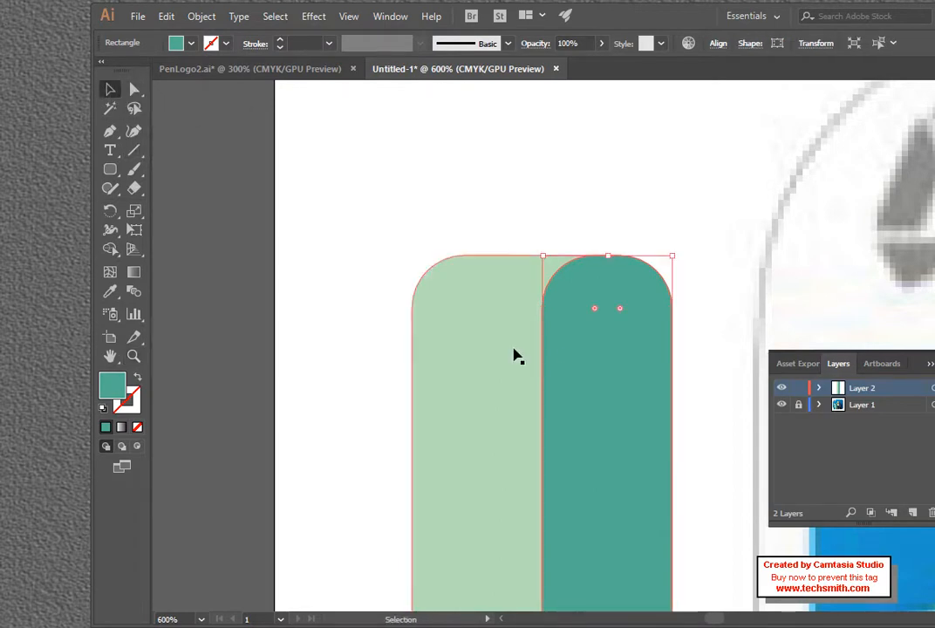
left_click_drag(595, 309, 553, 272)
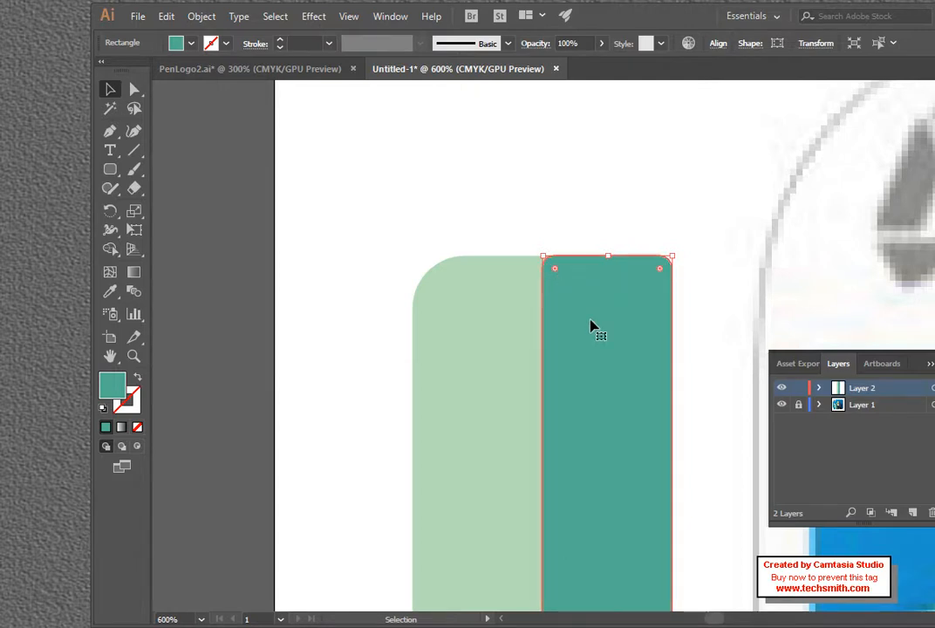
Step: Shrink the dark green strip inward from its upper-right corner so a light green margin shows along the ruler's top and right edges
scroll(590, 327, "down", 1)
scroll(590, 328, "down", 3)
scroll(589, 329, "up", 3)
key("z")
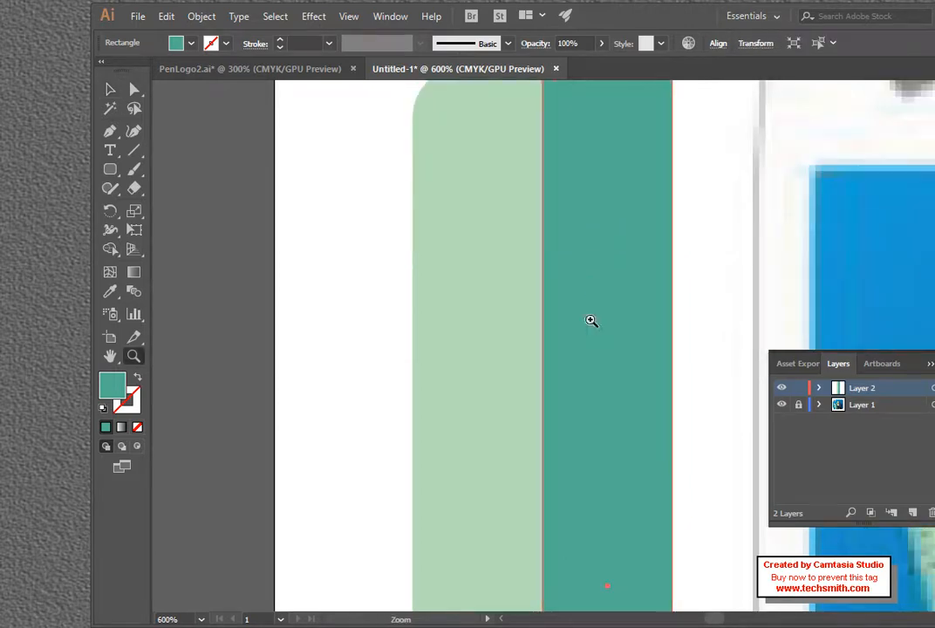
left_click(590, 349, "alt")
left_click(592, 357, "alt")
left_click(580, 365, "alt")
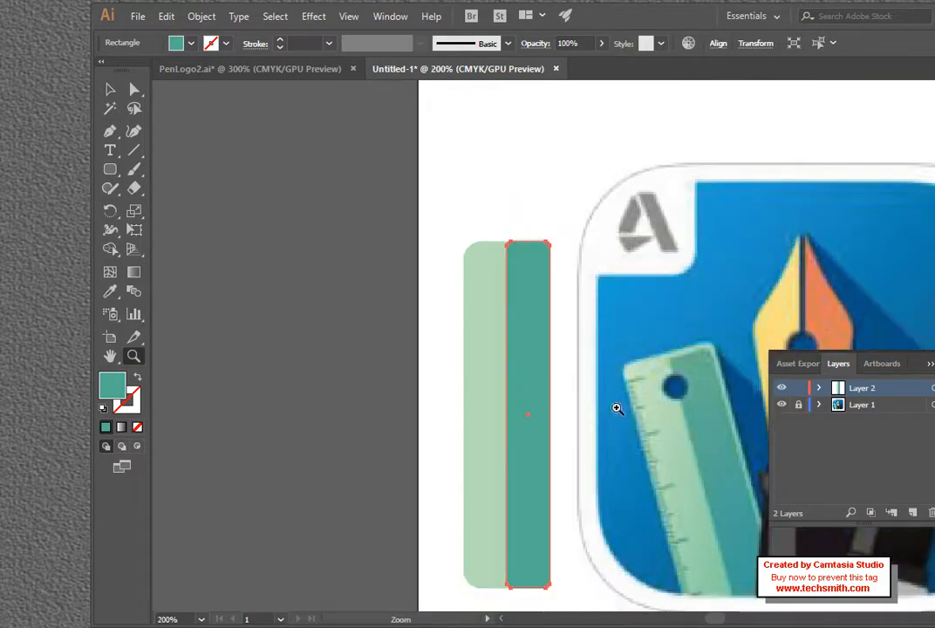
left_click(516, 345)
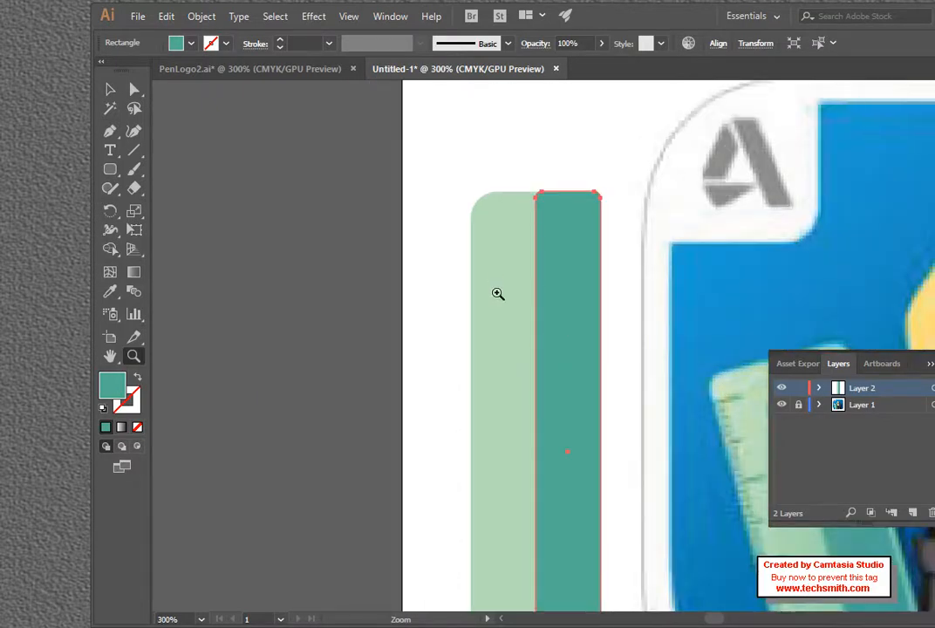
left_click(110, 89)
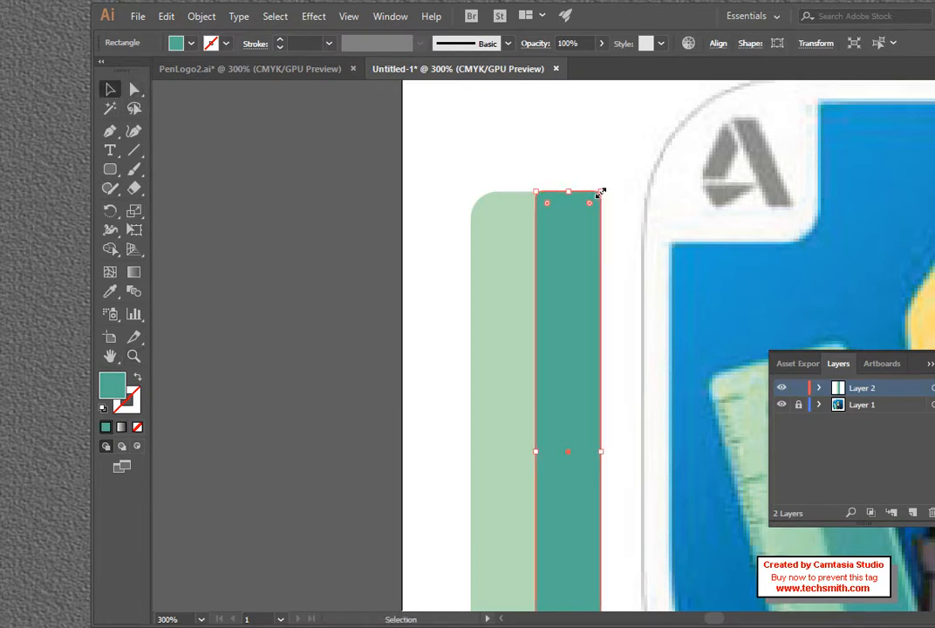
left_click_drag(600, 191, 595, 197)
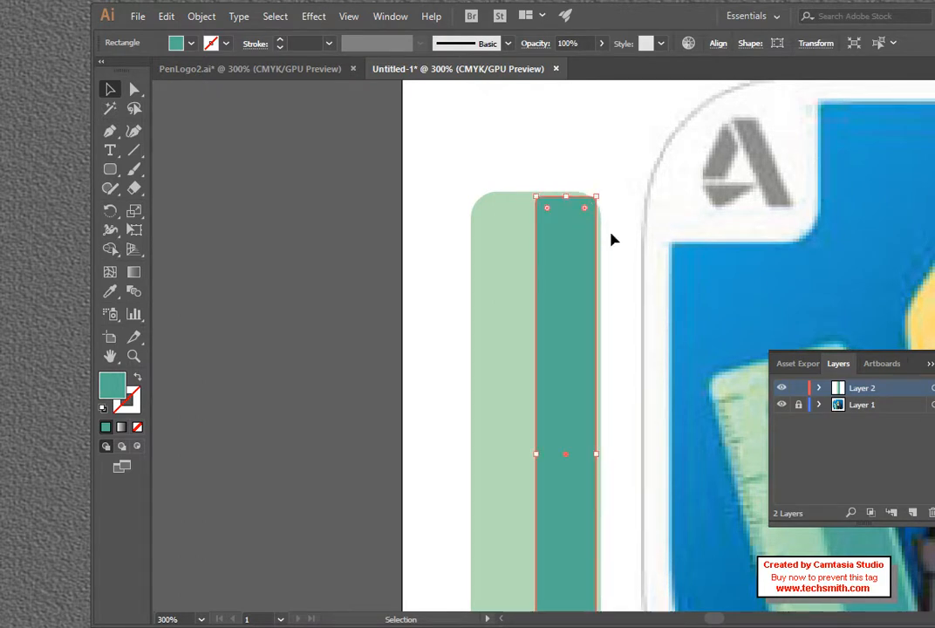
mouse_move(596, 196)
left_mouse_down()
mouse_move(592, 204)
mouse_move(611, 207)
mouse_move(591, 202)
left_mouse_up()
Step: Raise the dark green strip's bottom edge to leave a matching light green margin and widen the strip slightly to the right
scroll(627, 246, "down", 5)
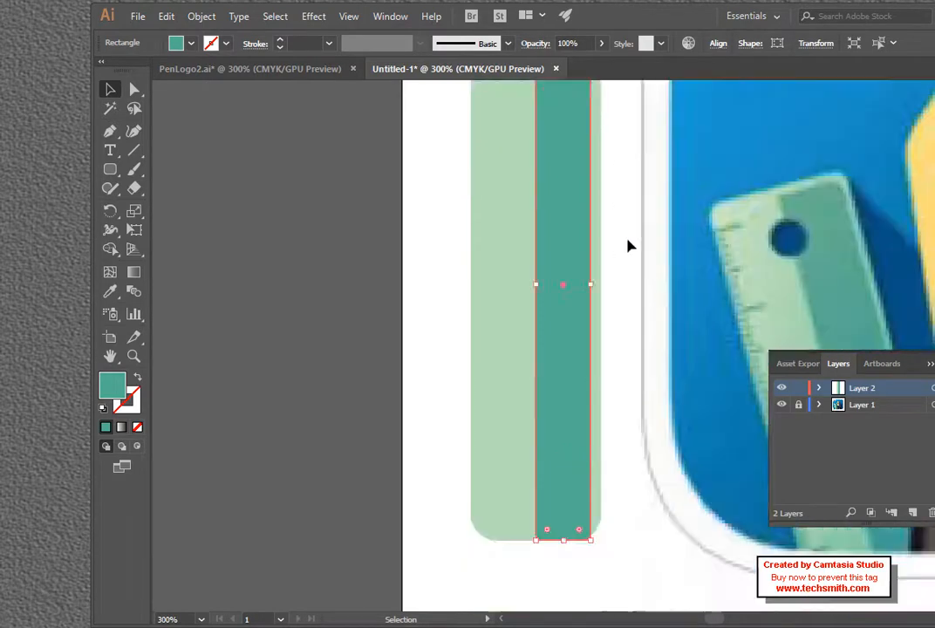
scroll(562, 488, "down", 1)
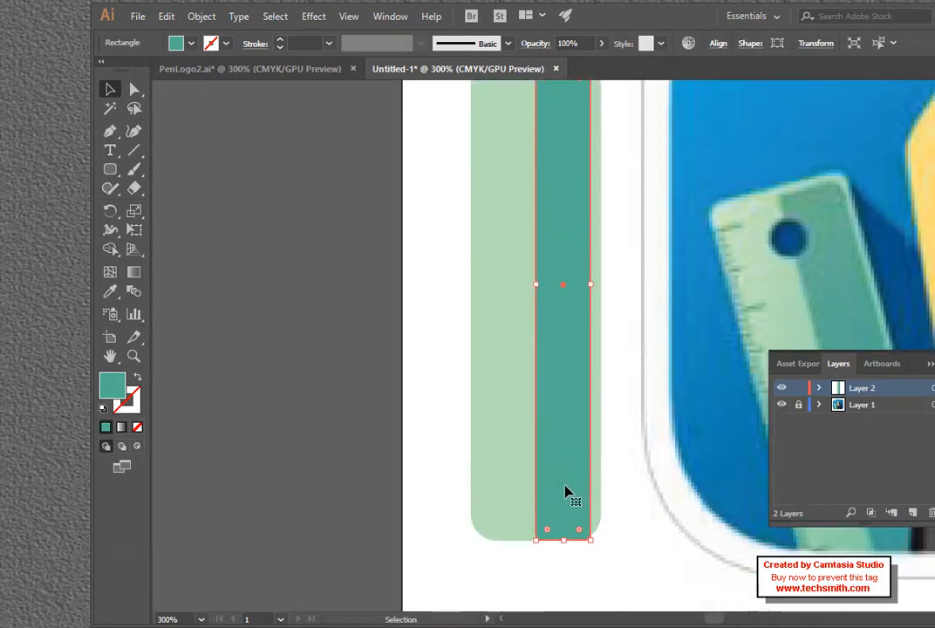
left_click_drag(564, 545, 564, 535)
scroll(574, 391, "up", 4)
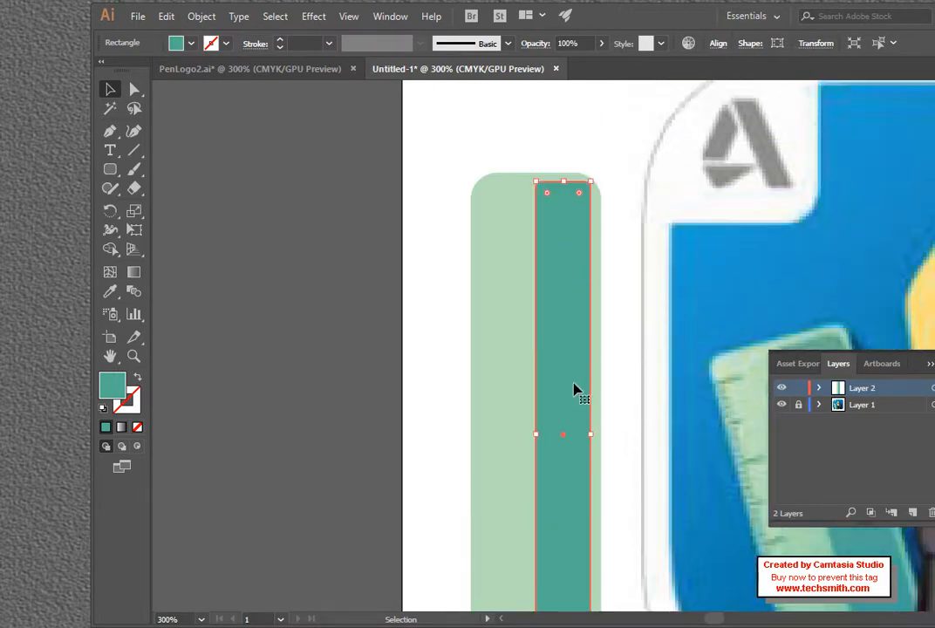
left_click_drag(592, 436, 594, 436)
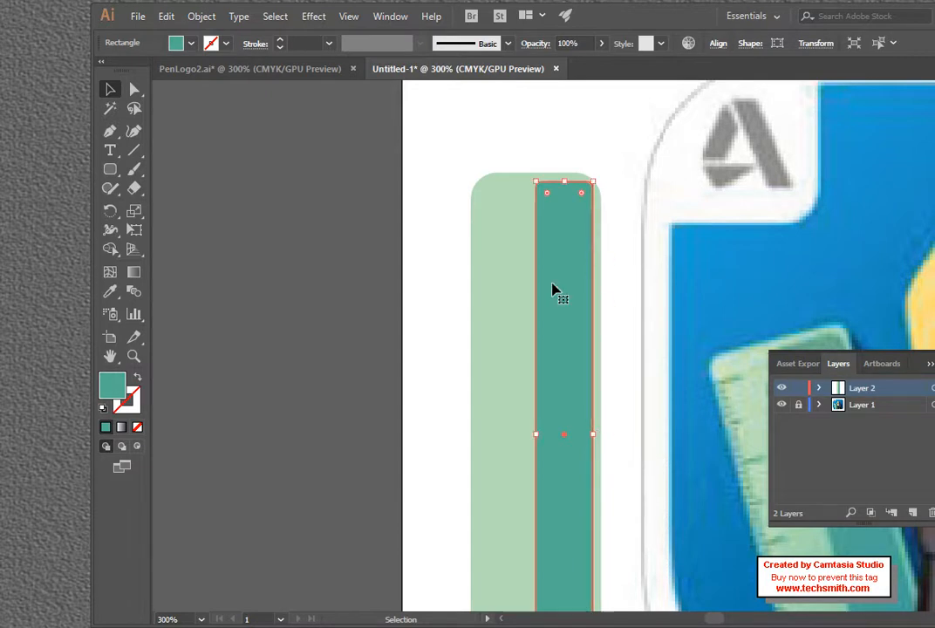
Step: Increase the corner rounding of the dark green strip to follow the ruler's outer corners, and deselect it
left_click_drag(580, 199, 577, 199)
left_click(604, 248)
scroll(609, 371, "down", 5)
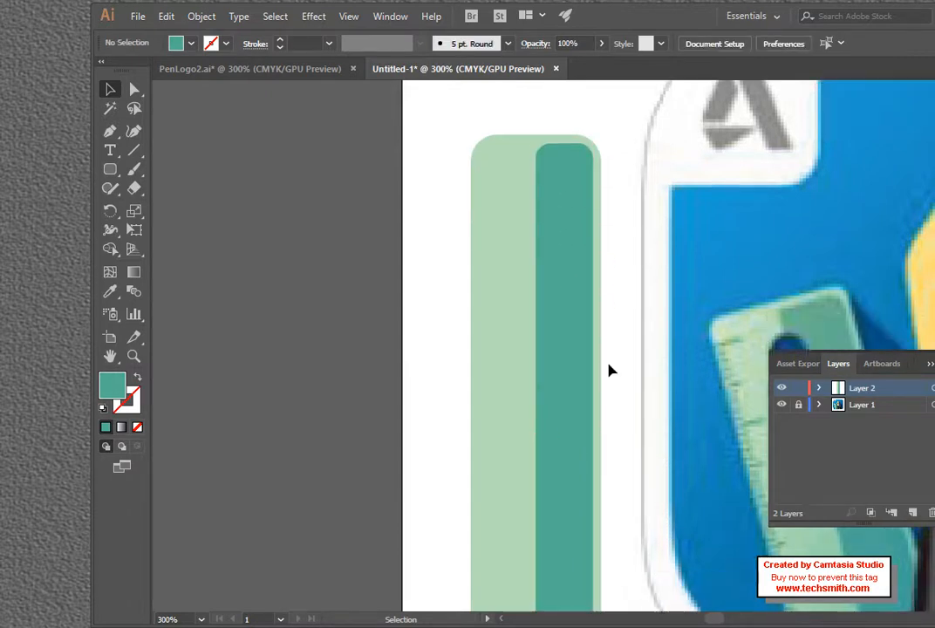
scroll(611, 371, "up", 3)
scroll(610, 370, "up", 3)
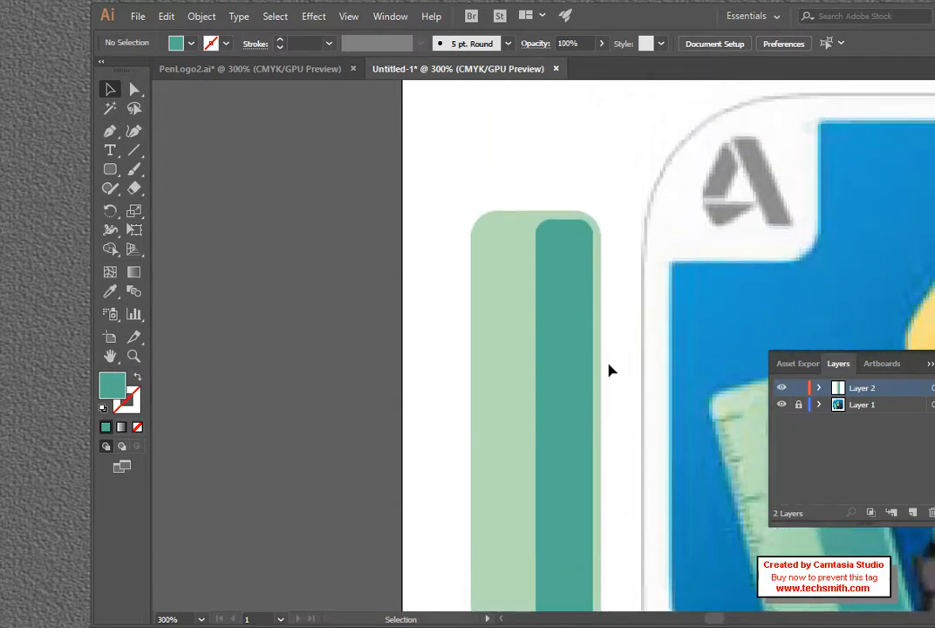
scroll(609, 371, "down", 3)
scroll(610, 371, "up", 3)
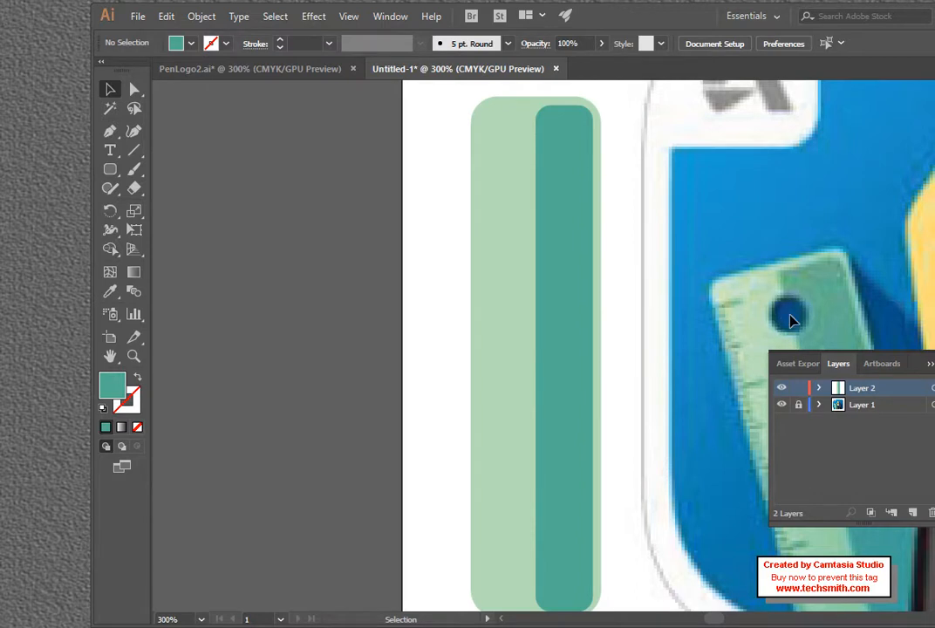
Step: Draw trial circles to the left of the ruler with the Ellipse tool, undoing each one
left_click_drag(114, 177, 178, 210)
left_click_drag(433, 218, 514, 299)
key("ctrl+z")
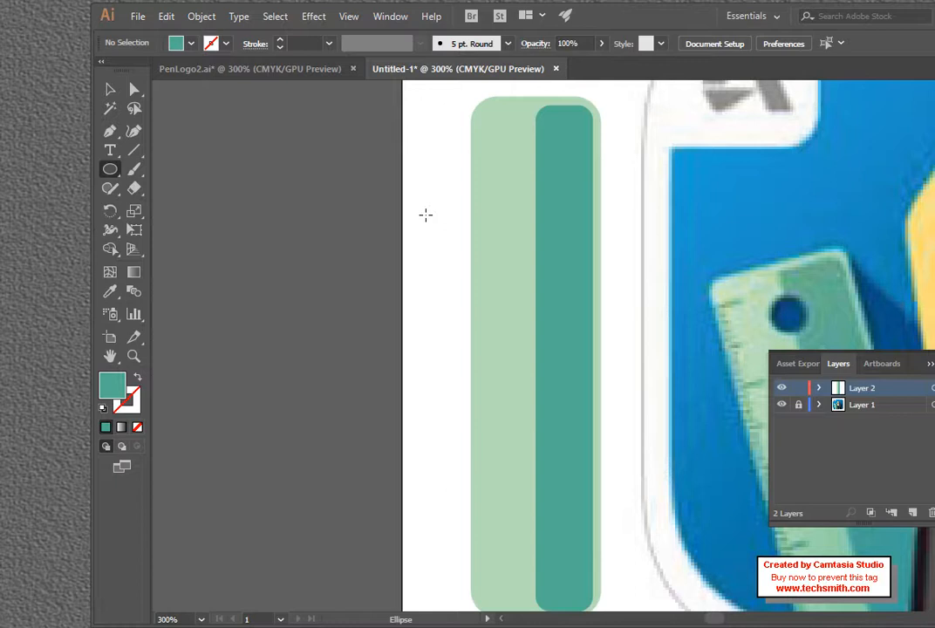
left_click_drag(438, 218, 459, 247)
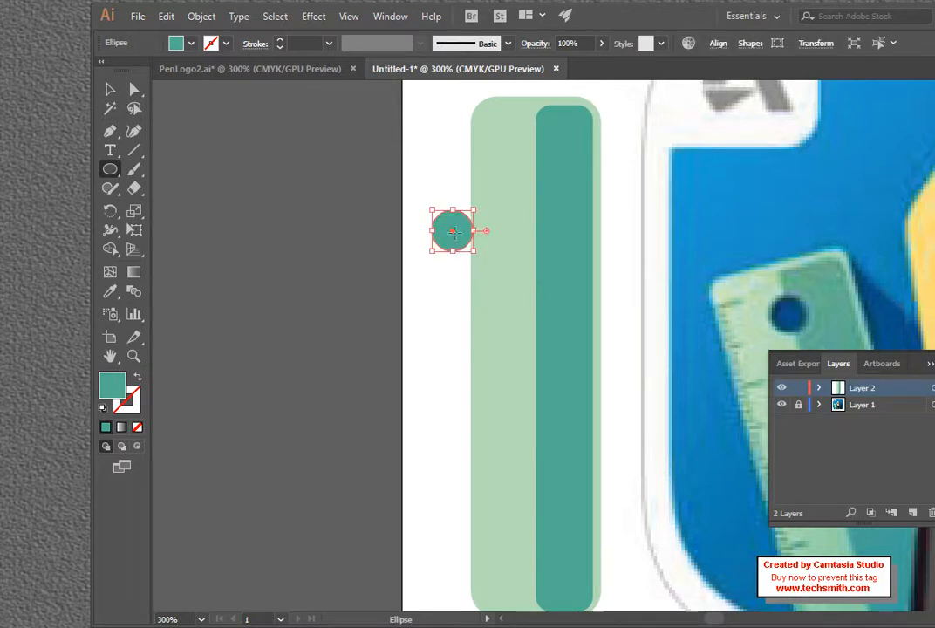
left_click_drag(431, 112, 473, 171)
key("ctrl+z")
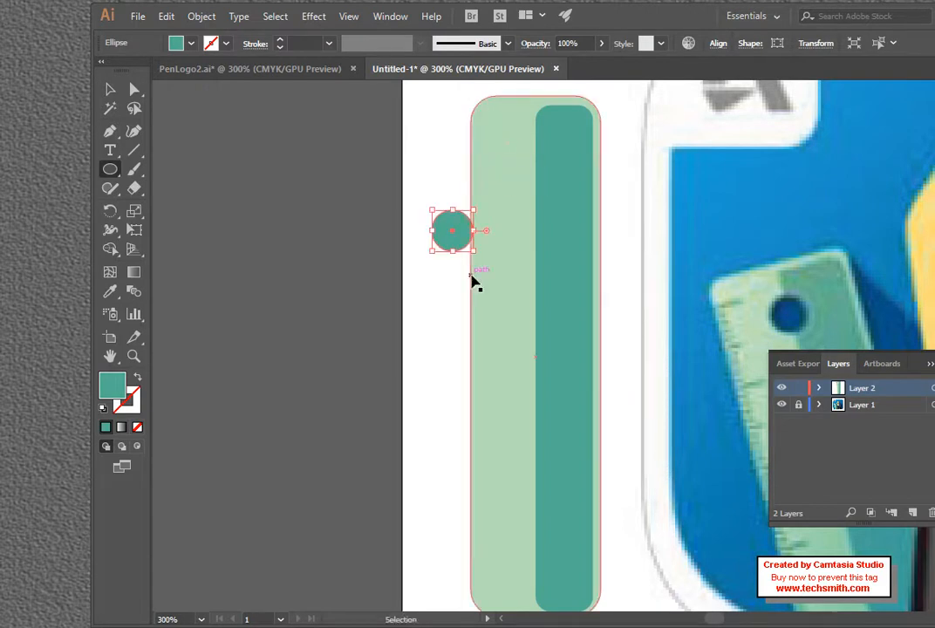
key("ctrl+z")
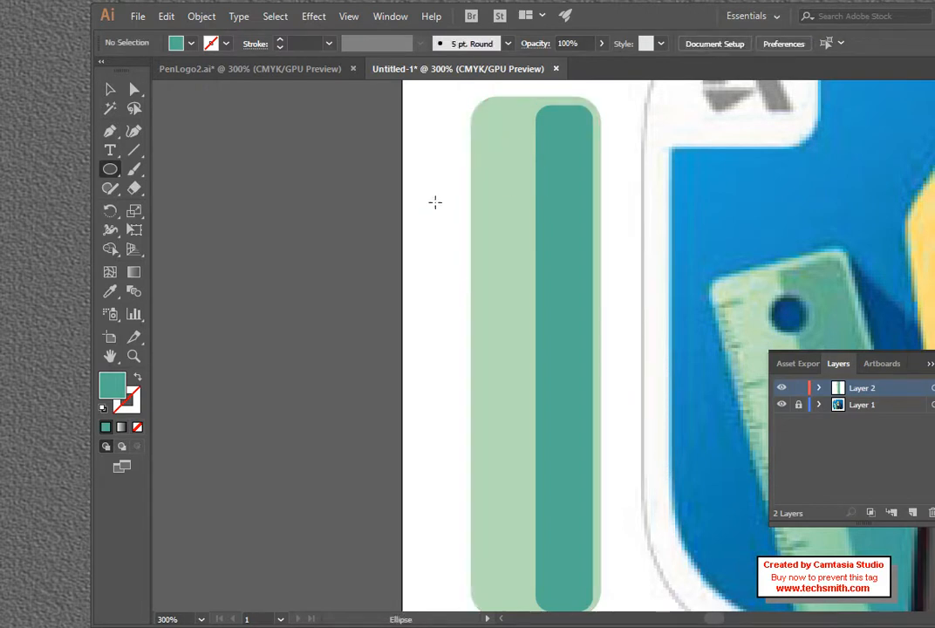
left_click_drag(435, 202, 453, 222)
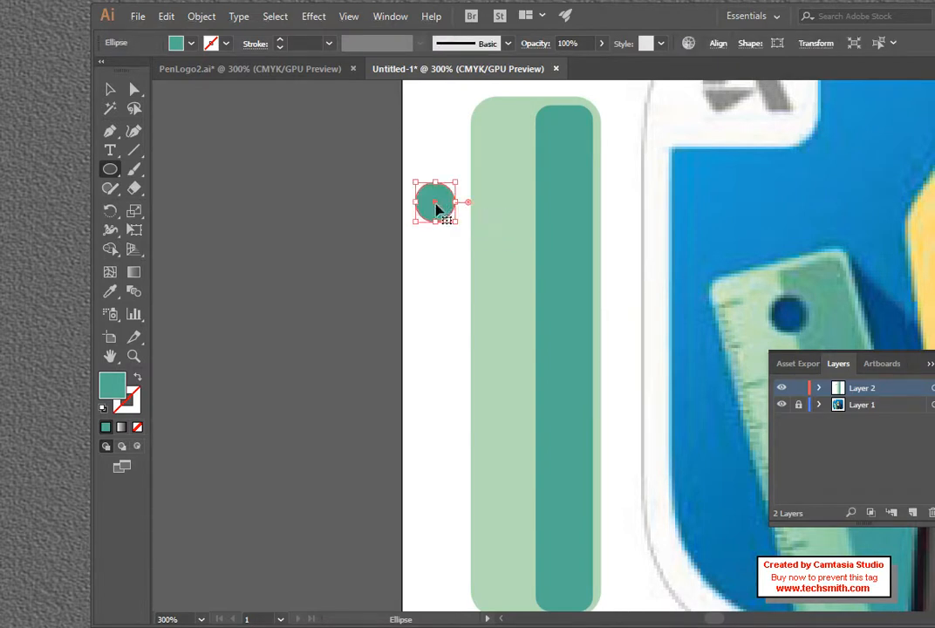
key("ctrl+z")
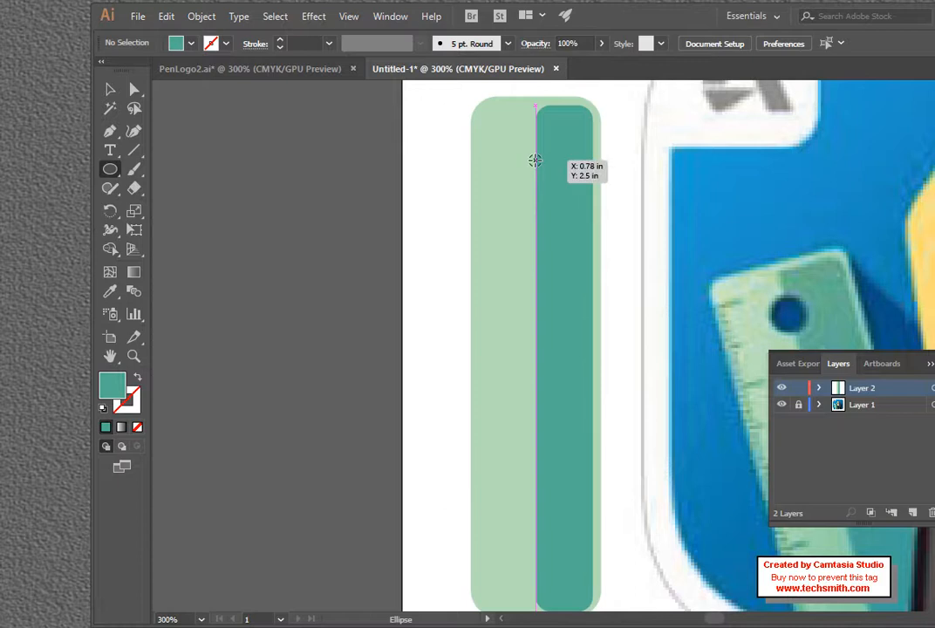
Step: Draw a small circle centred on the two greens' seam near the ruler's top, fill it with dark green #0A2119, and deselect it
left_click_drag(534, 160, 552, 177)
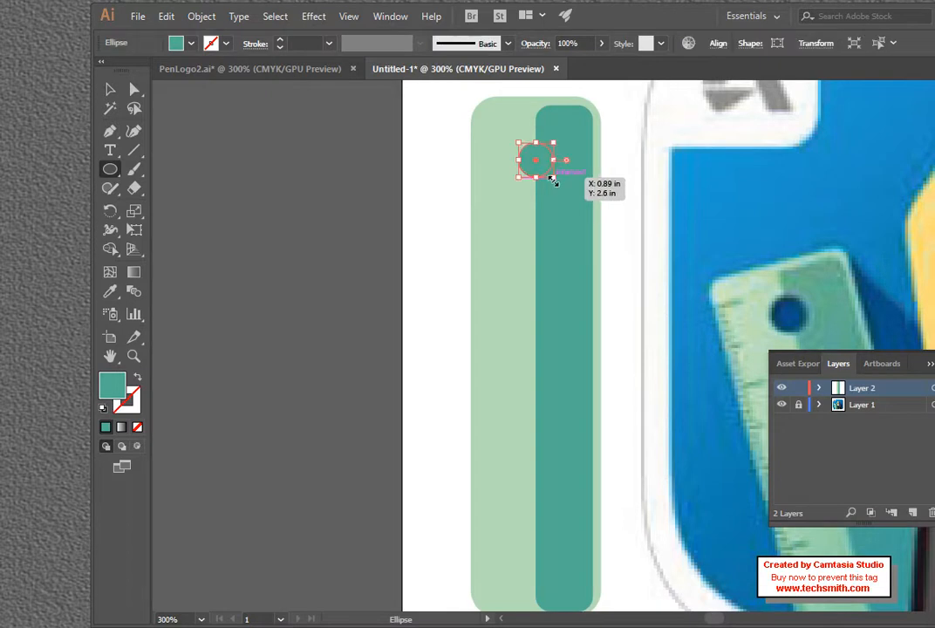
double_click(126, 392)
left_click(417, 346)
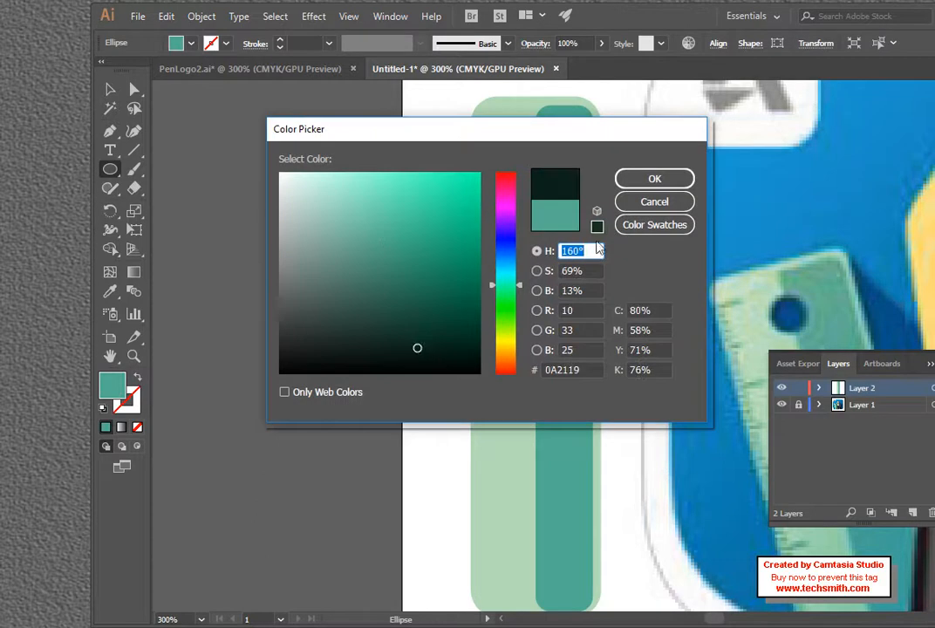
left_click(654, 177)
key("v")
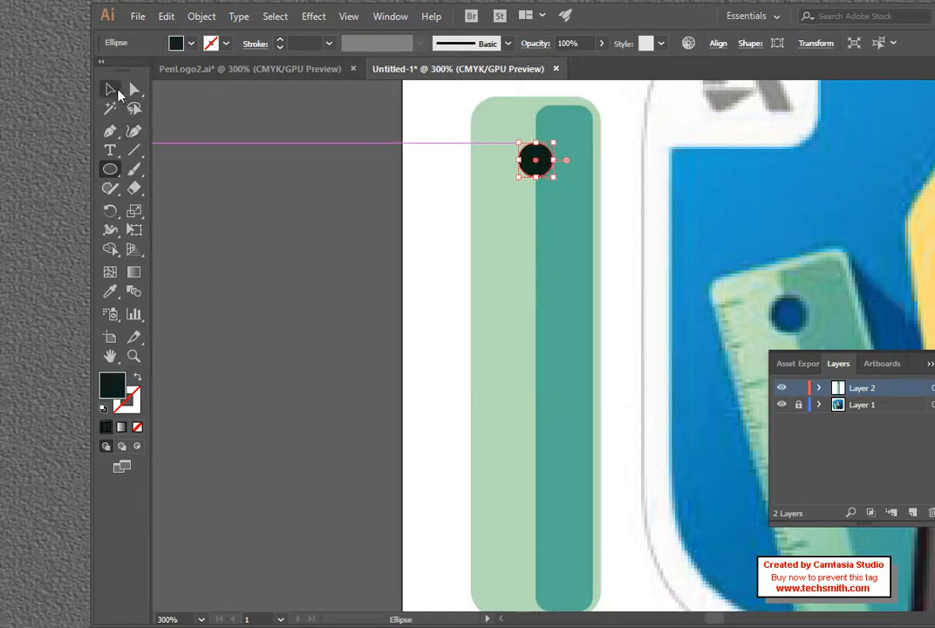
left_click(441, 224)
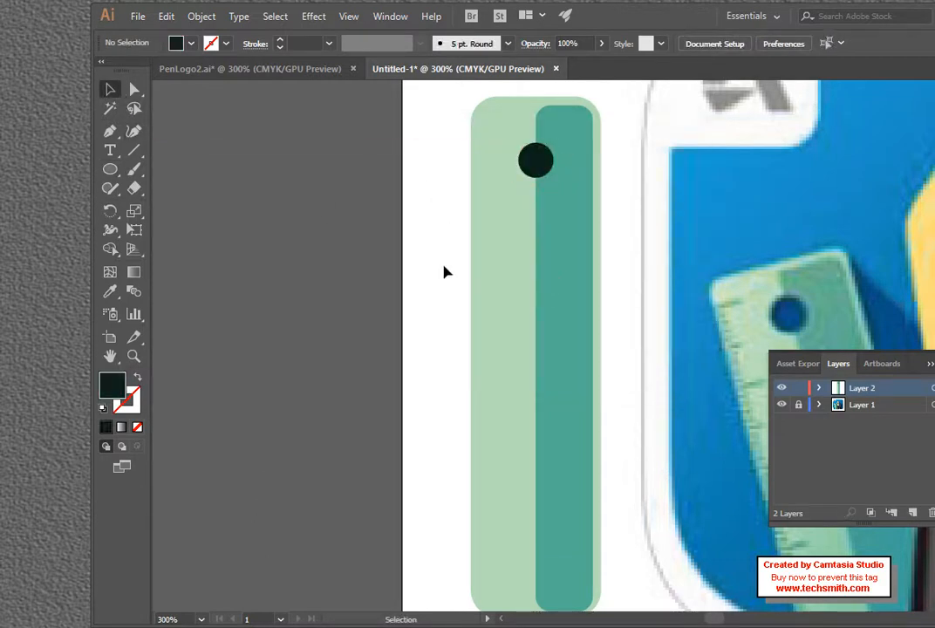
Step: Duplicate the dark circle horizontally onto the blank area to the left of the ruler
scroll(444, 271, "up", 2)
scroll(444, 270, "down", 1)
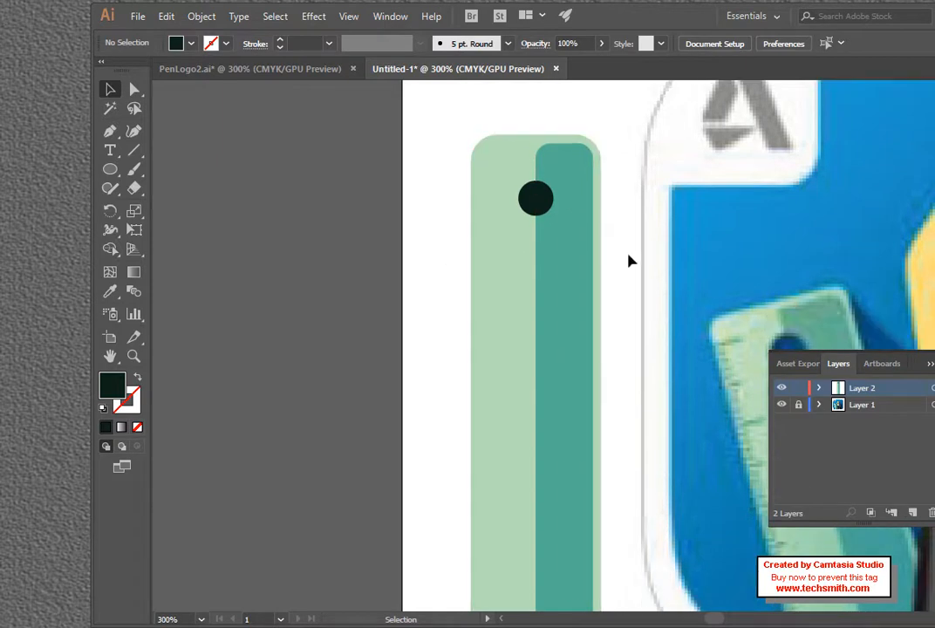
scroll(778, 255, "down", 1)
scroll(779, 255, "up", 1)
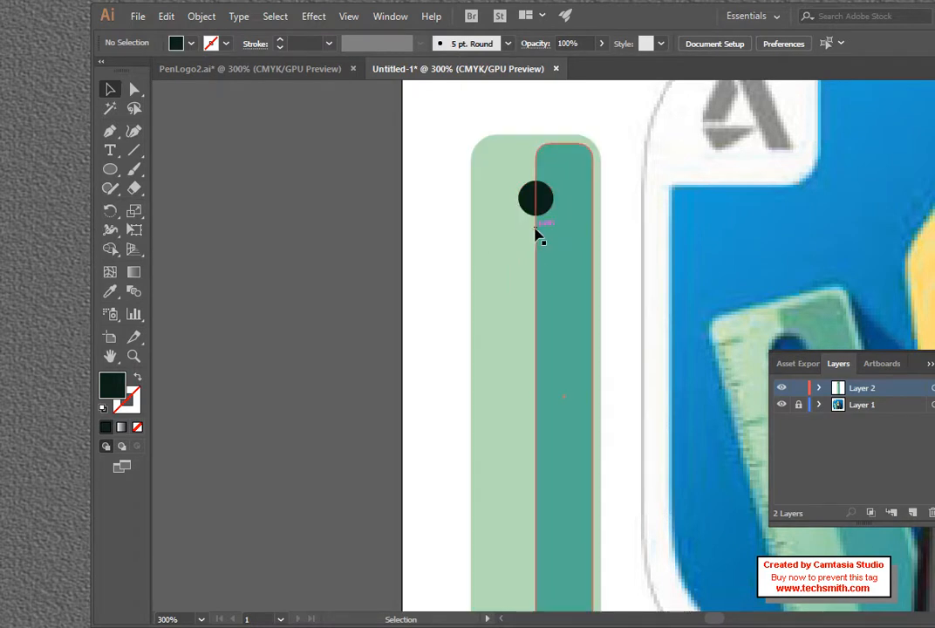
left_click(134, 356)
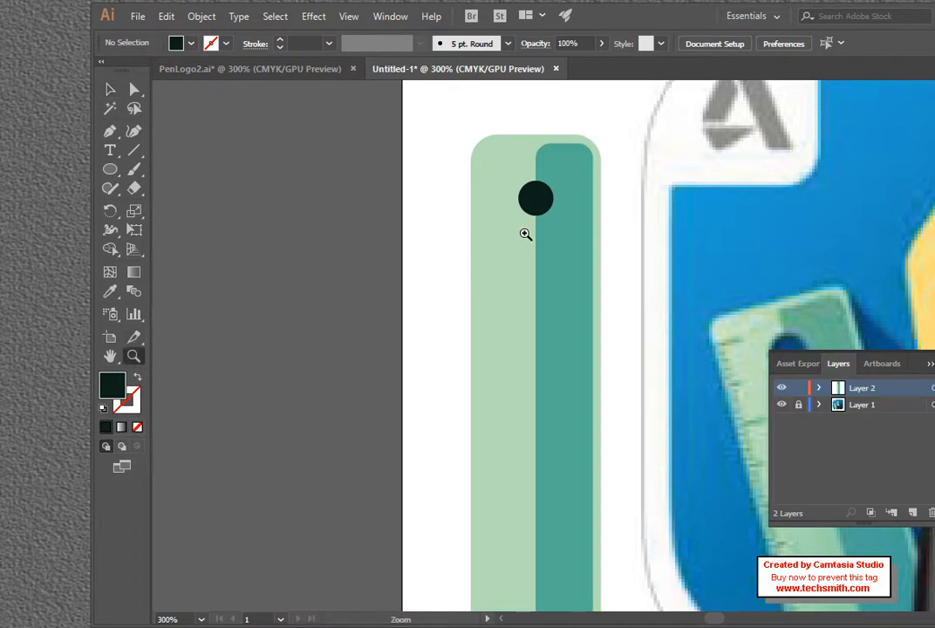
left_click(532, 223)
scroll(643, 256, "up", 2)
scroll(643, 255, "down", 1)
left_click(110, 90)
left_click(551, 366)
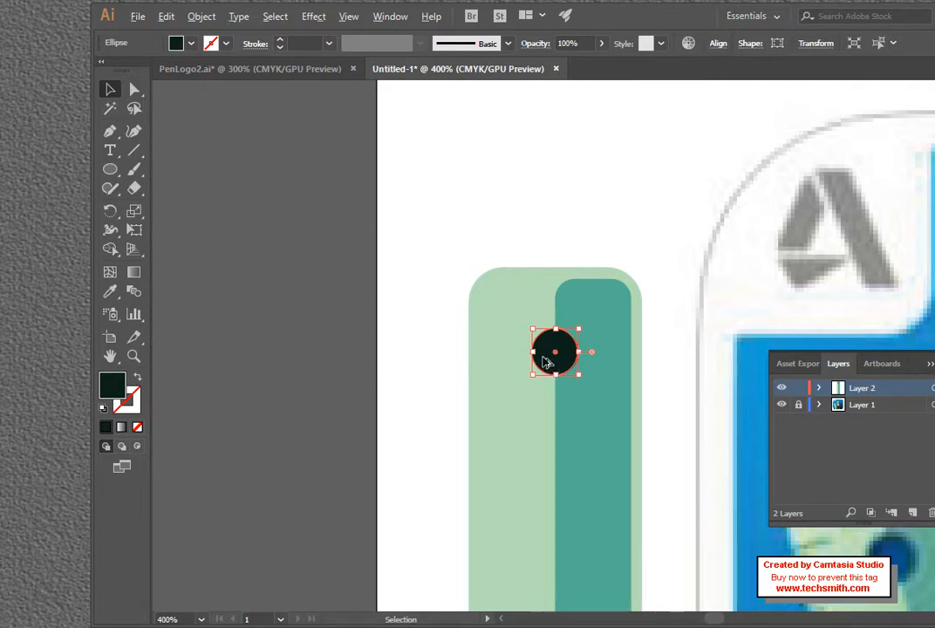
left_click_drag(546, 361, 415, 363)
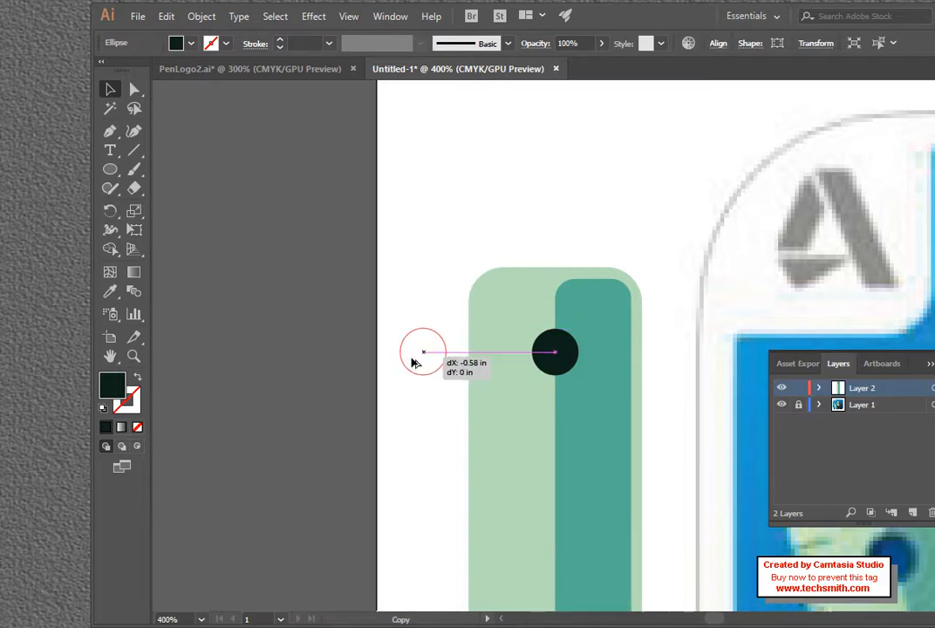
mouse_move(415, 362)
left_mouse_down()
mouse_move(420, 334)
mouse_move(419, 355)
mouse_move(441, 363)
mouse_move(422, 362)
left_mouse_up()
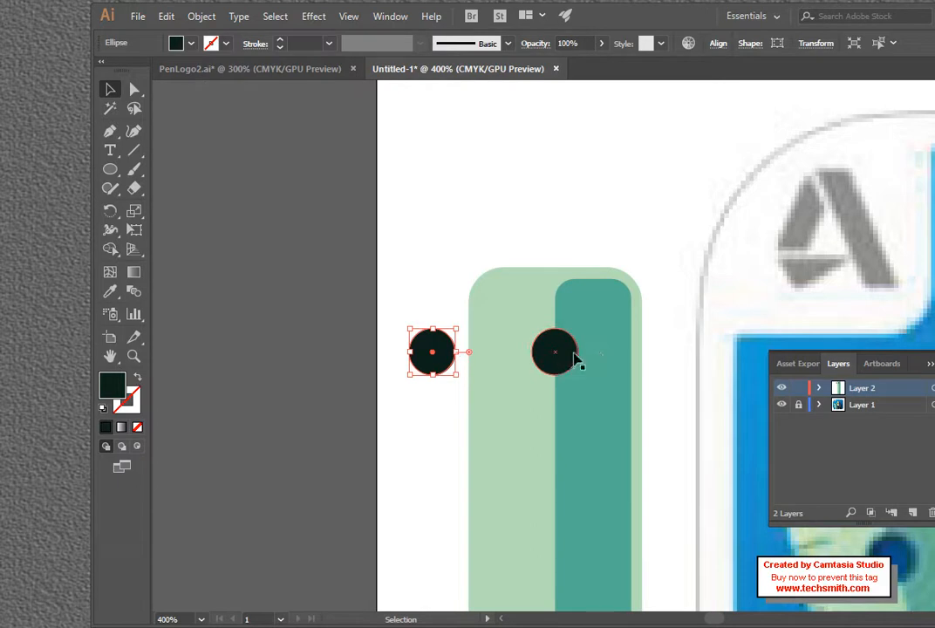
Step: Subtract the original circle from the dark green strip using the Pathfinder's Minus Front mode
left_click(664, 262)
left_click(596, 309)
left_click(553, 354, "shift")
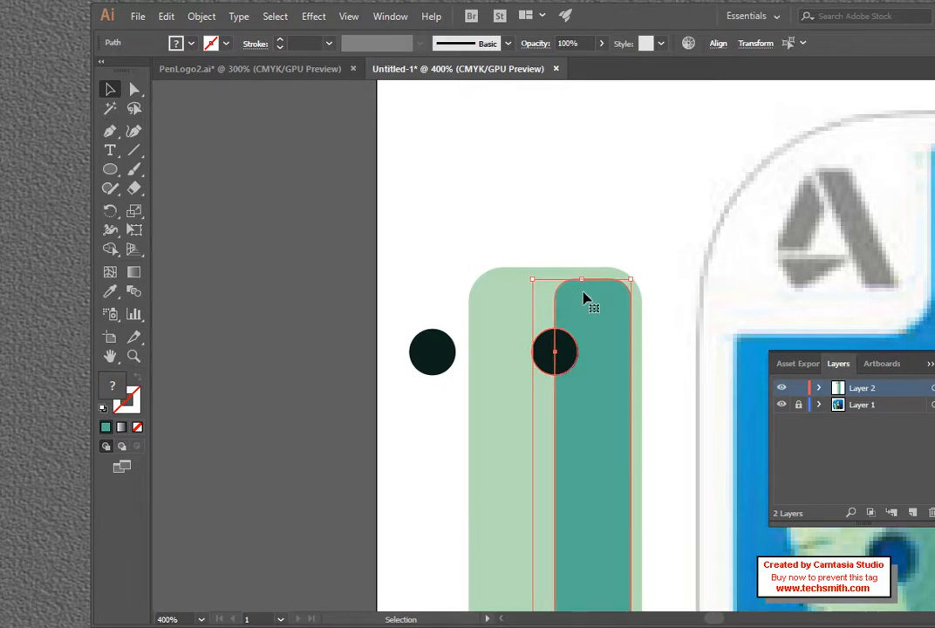
left_click(388, 19)
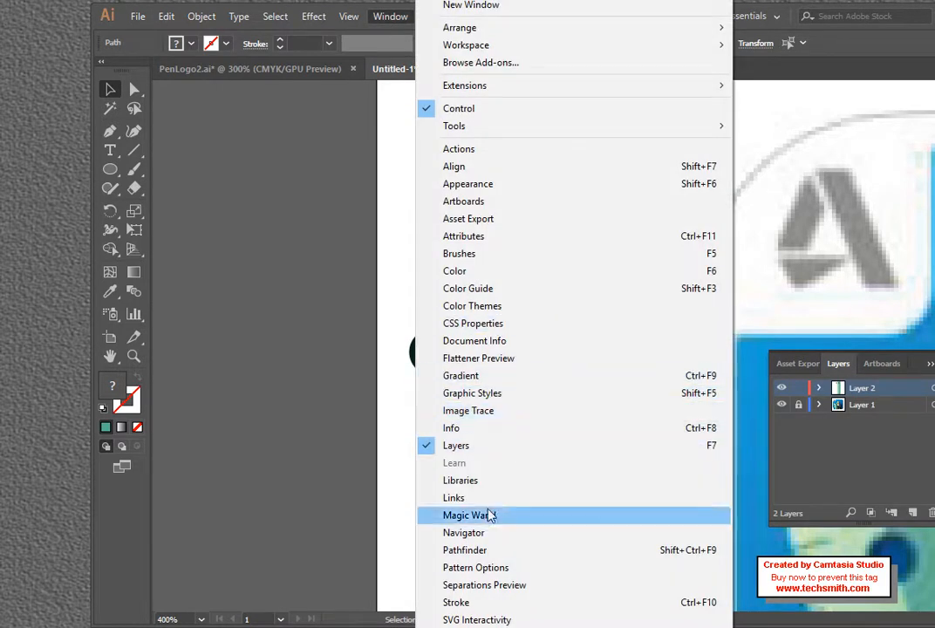
left_click(465, 550)
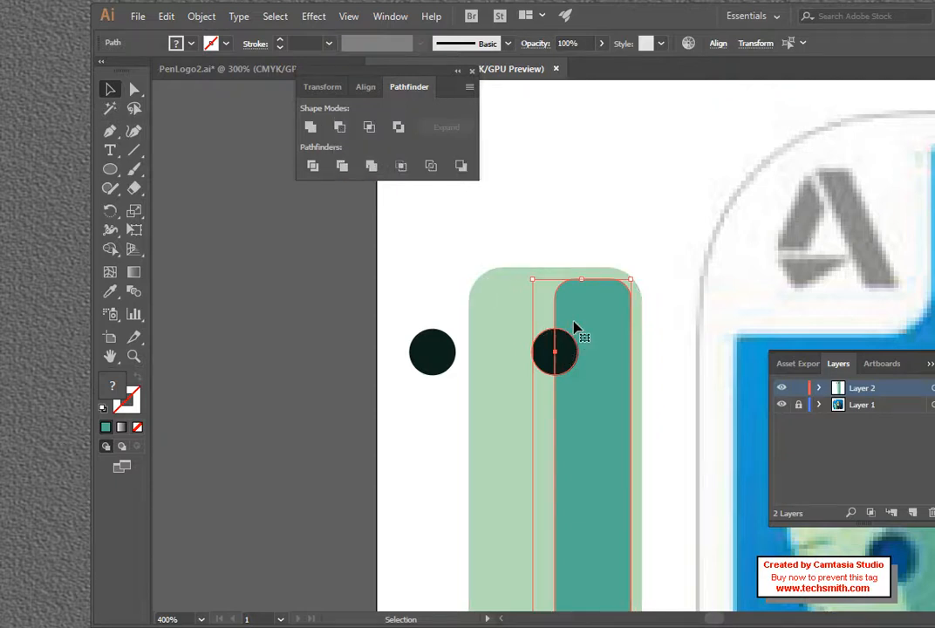
left_click(340, 129)
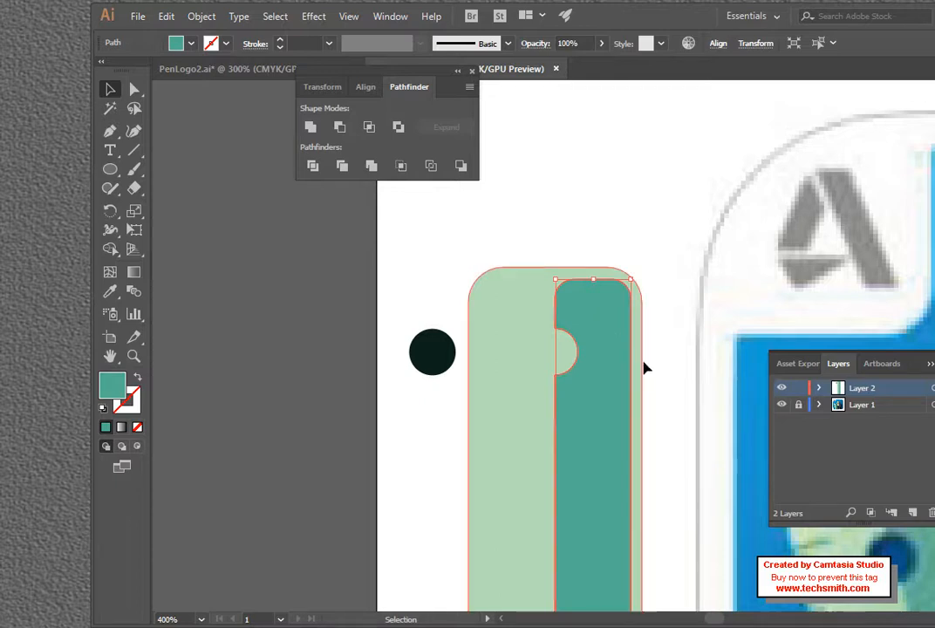
Step: Move the duplicate circle back onto the ruler, centred on the seam so it fills the notch in the dark green strip
scroll(643, 270, "down", 2)
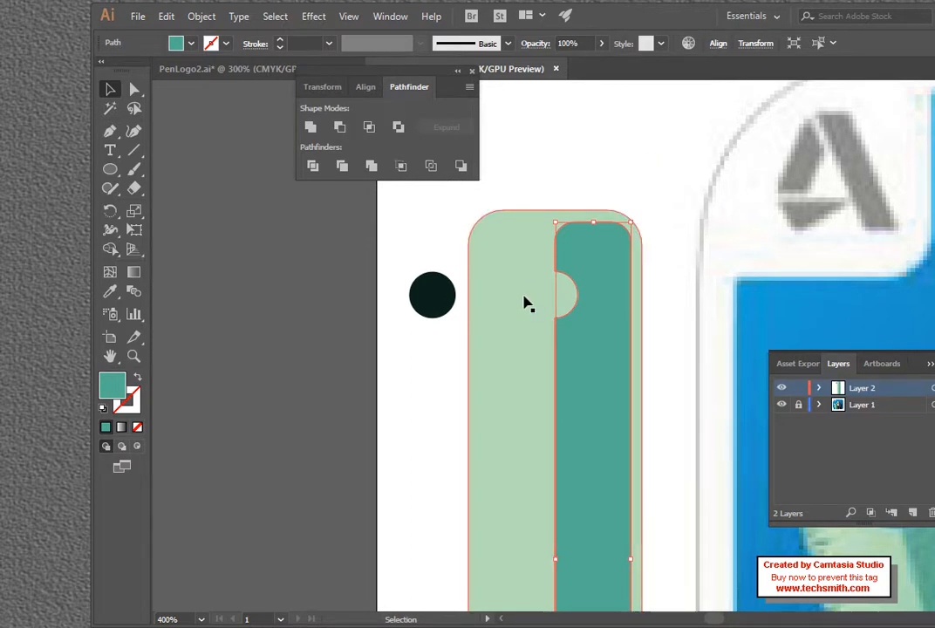
left_click(431, 300)
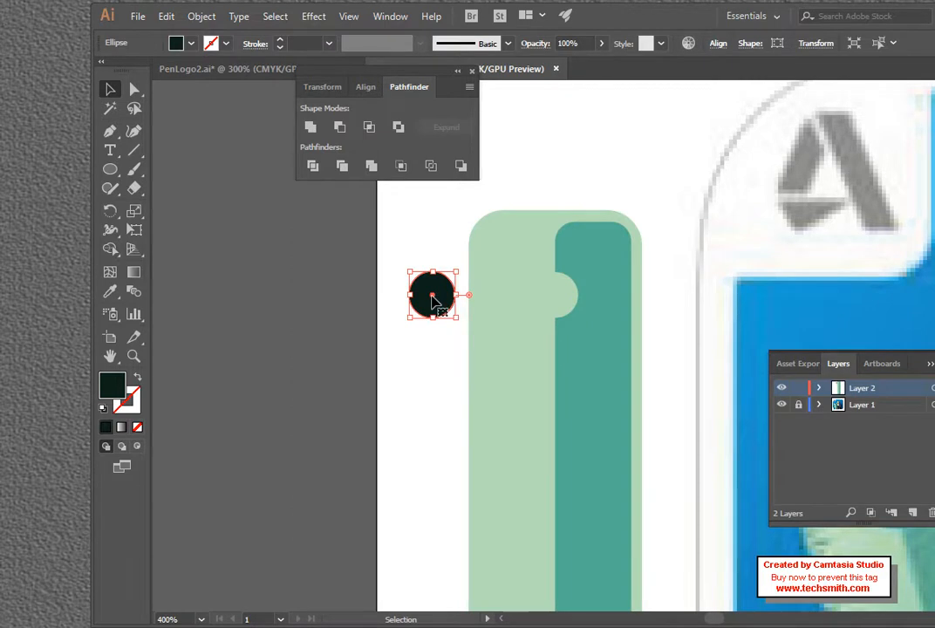
left_click_drag(433, 298, 555, 299)
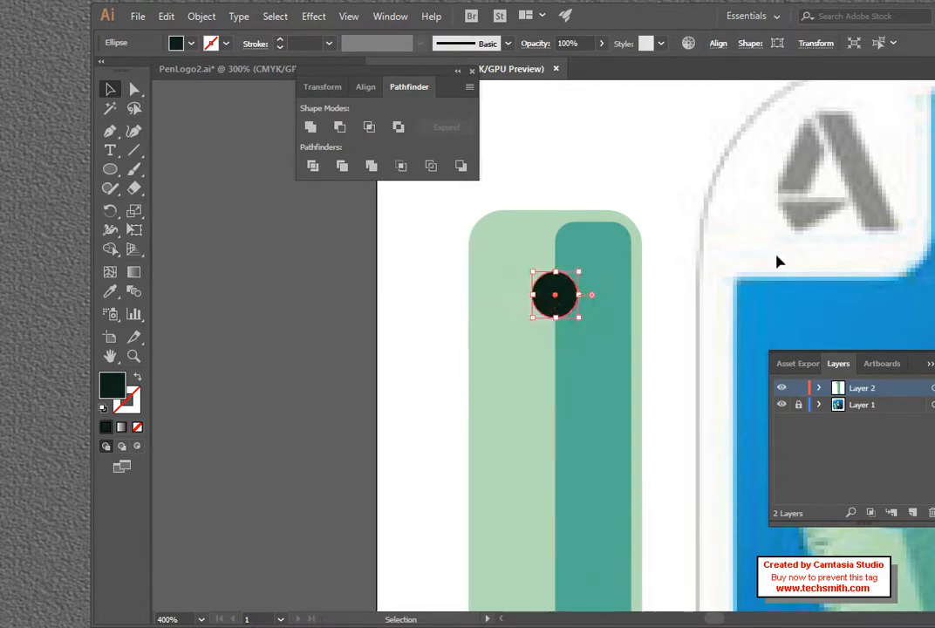
Step: Try to subtract the circle from the light green ruler body with Minus Front, and undo it
left_click(505, 253)
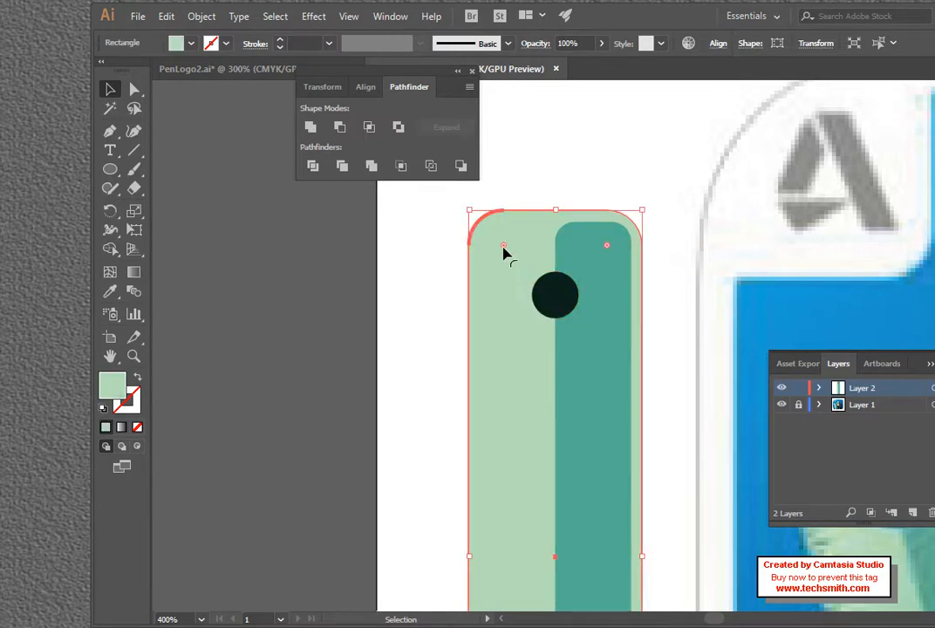
left_click(536, 303, "shift")
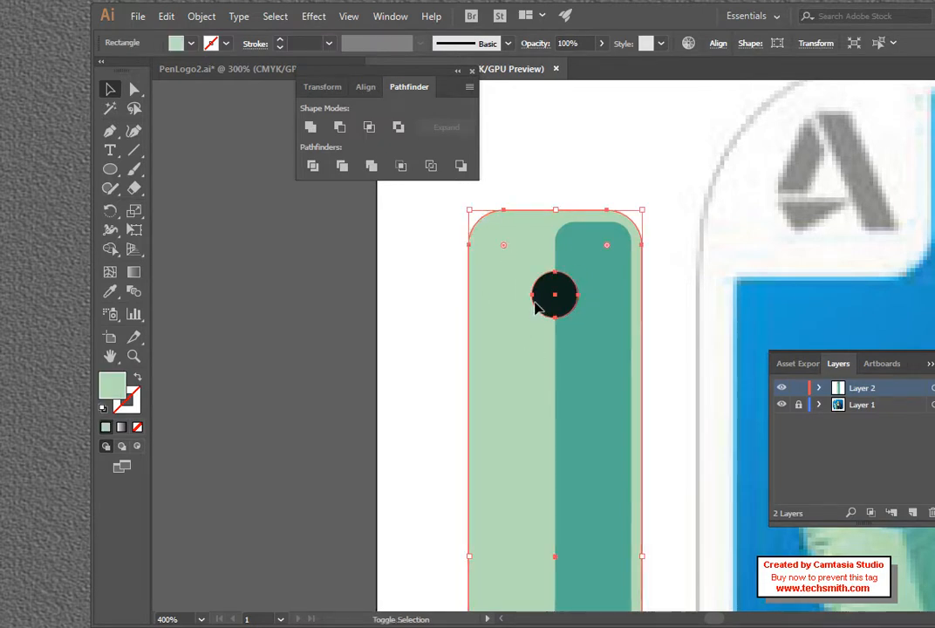
left_click(339, 127)
key("ctrl+z")
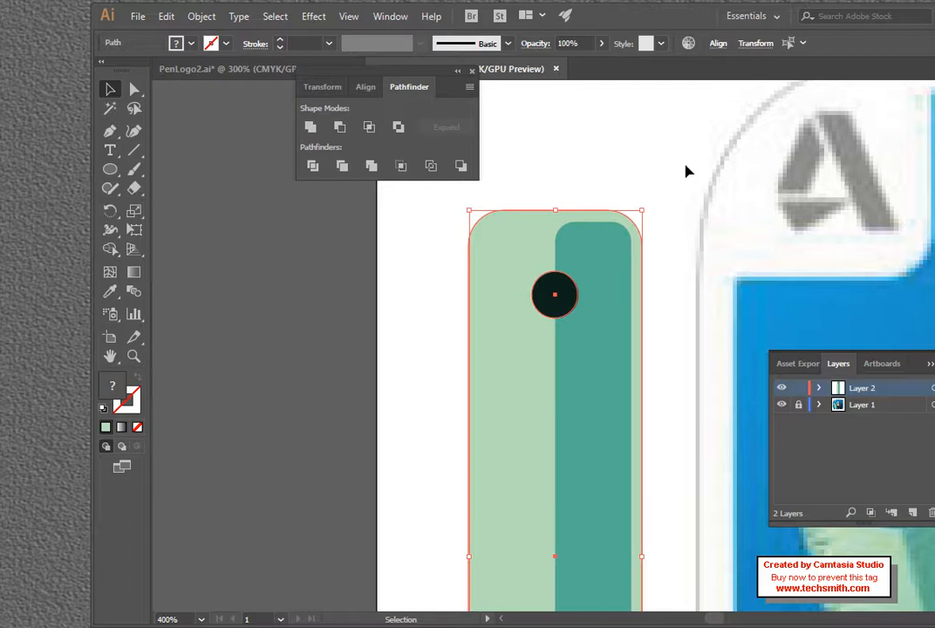
Step: List the objects of Layer 2 and hide the dark green strip's path, leaving the circle and light green body visible
left_click(819, 388)
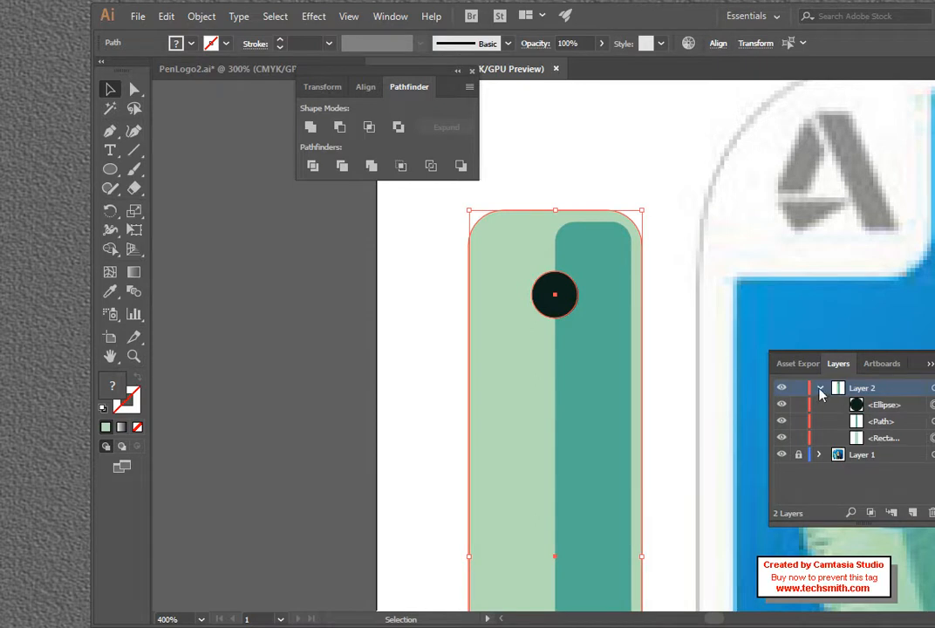
left_click(782, 439)
left_click(783, 439)
left_click(786, 425)
left_click(786, 426)
left_click(785, 426)
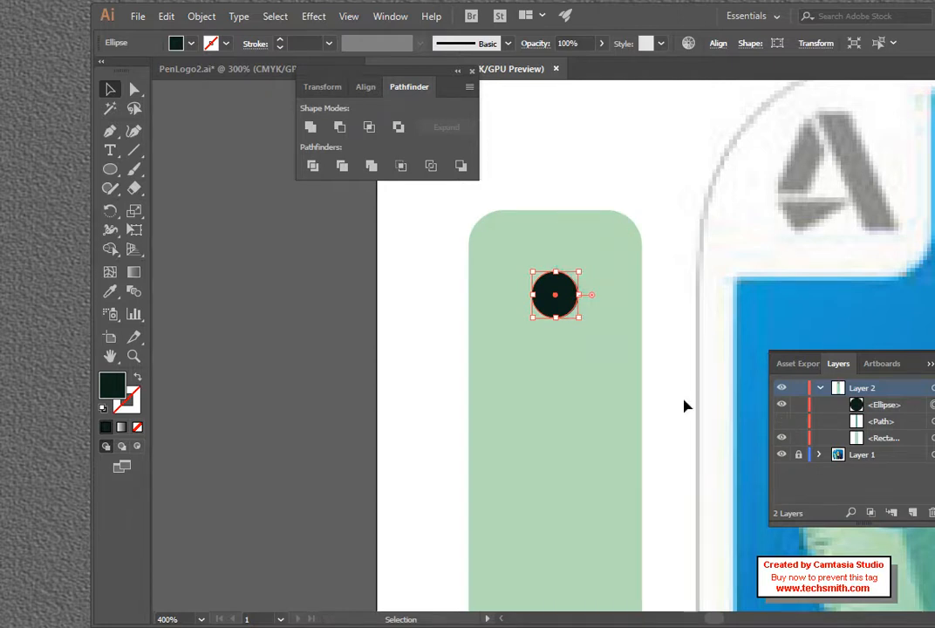
Step: Cut the circle out of the light green ruler body with Minus Front, making a round hole
left_click(501, 288)
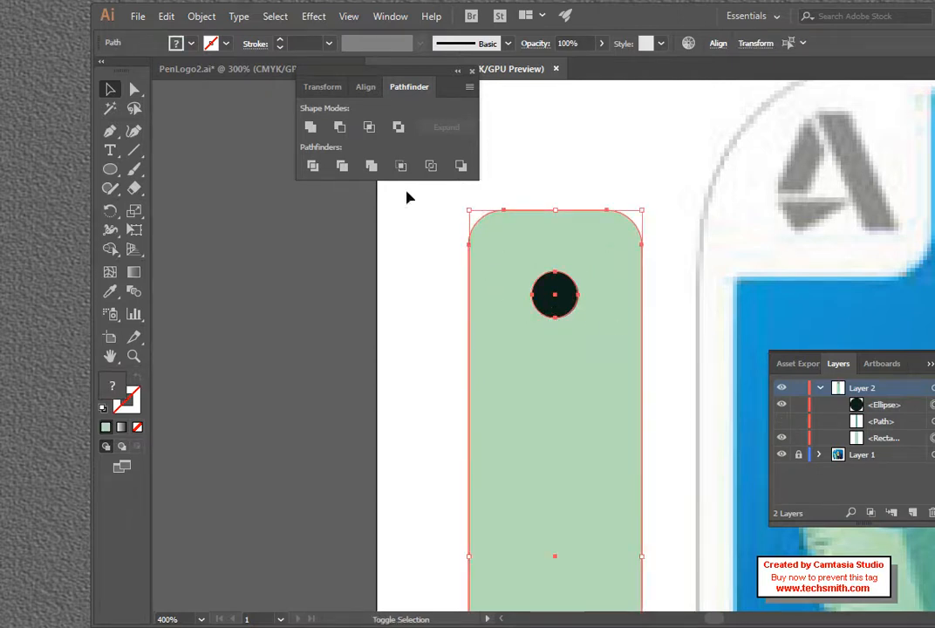
left_click(341, 127)
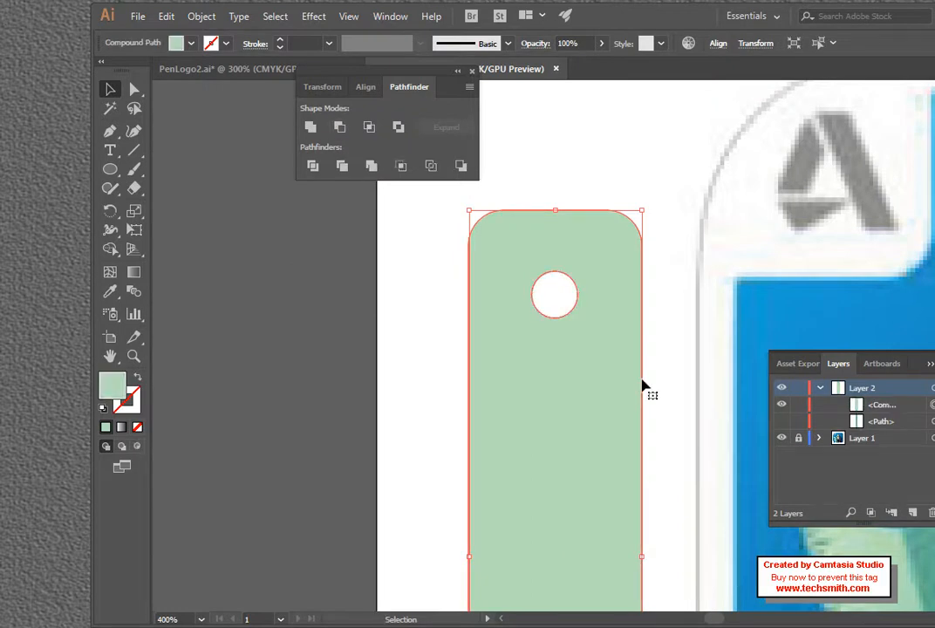
left_click(430, 325)
left_click(536, 370)
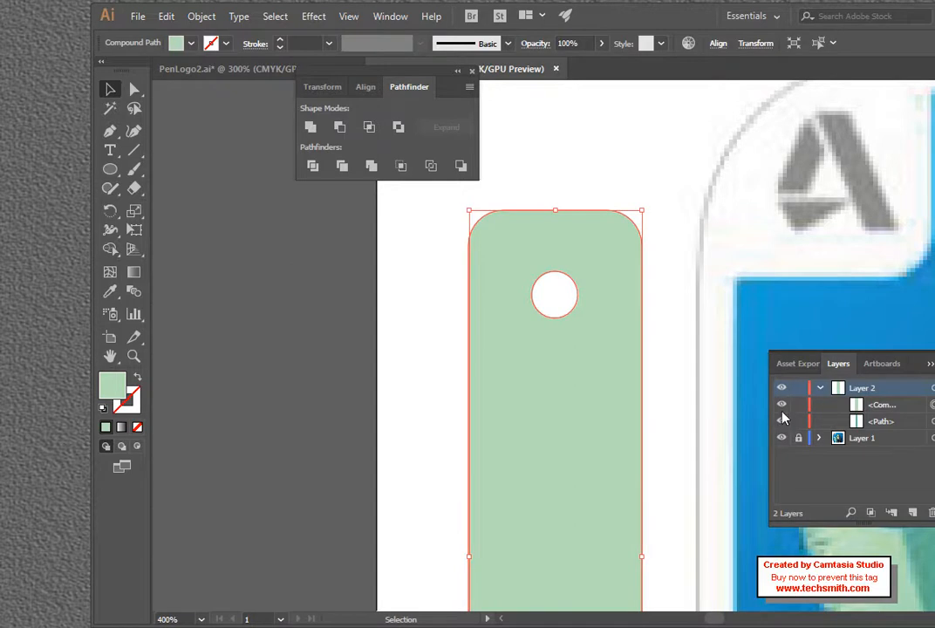
Step: Toggle the visibility of the light green body and the dark green strip to check their cut-outs, leaving both shown
left_click(781, 406)
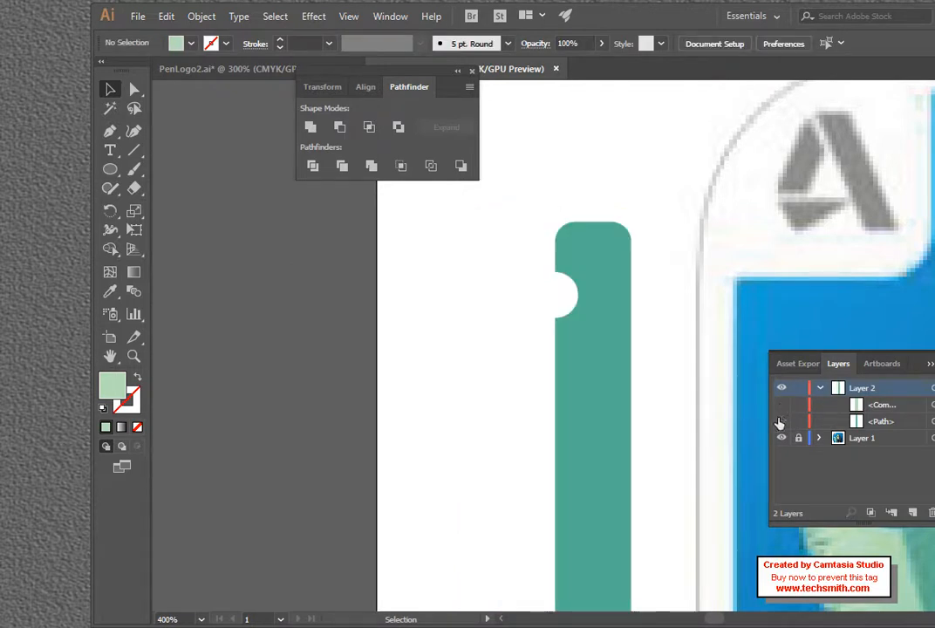
left_click(779, 421)
left_click(781, 422)
left_click(781, 405)
left_click(781, 405)
left_click(781, 406)
left_click(781, 405)
left_click(782, 406)
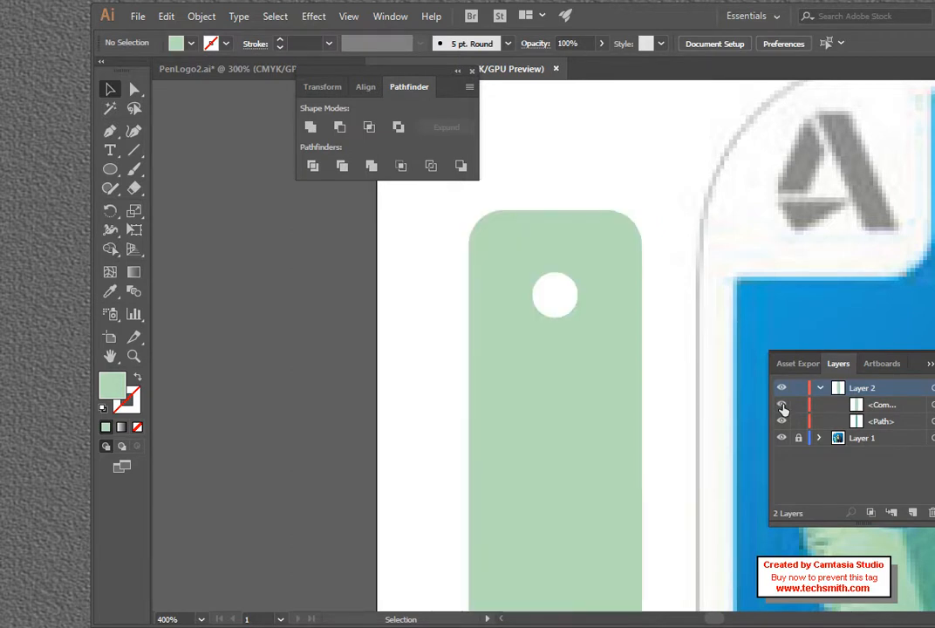
left_click(782, 406)
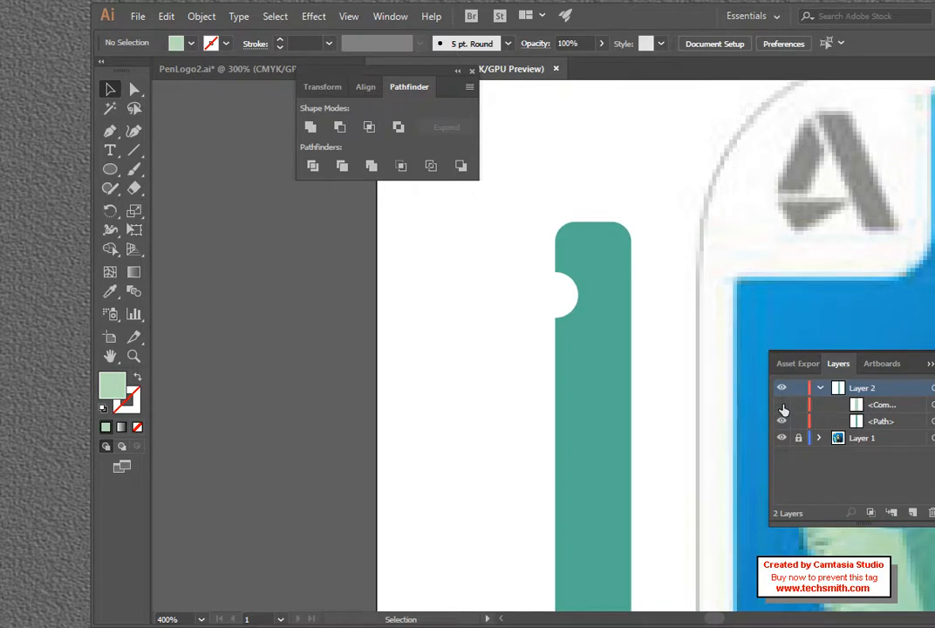
left_click(782, 405)
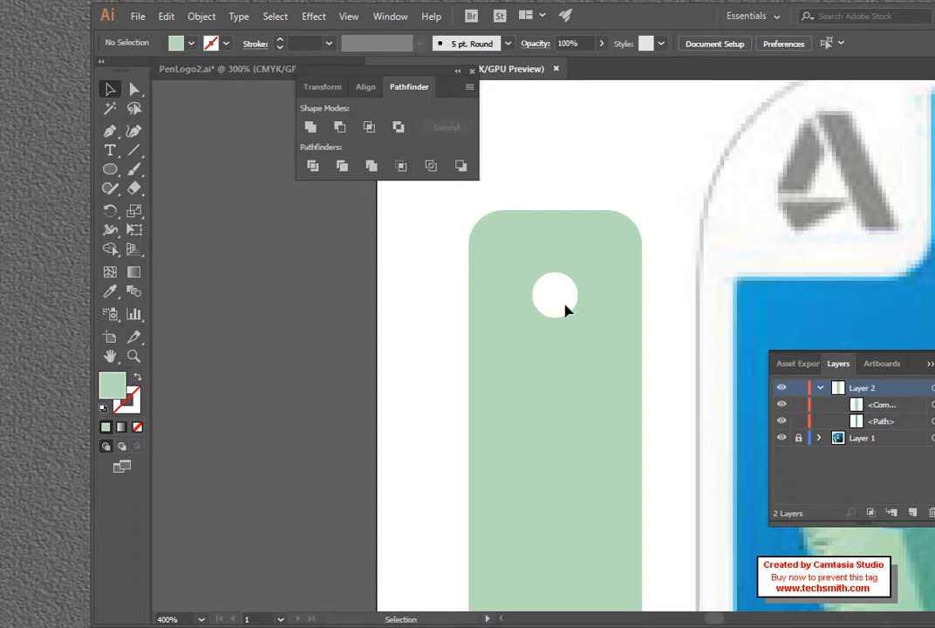
Step: Send the light green ruler body backward, behind the dark green strip
left_click(505, 283)
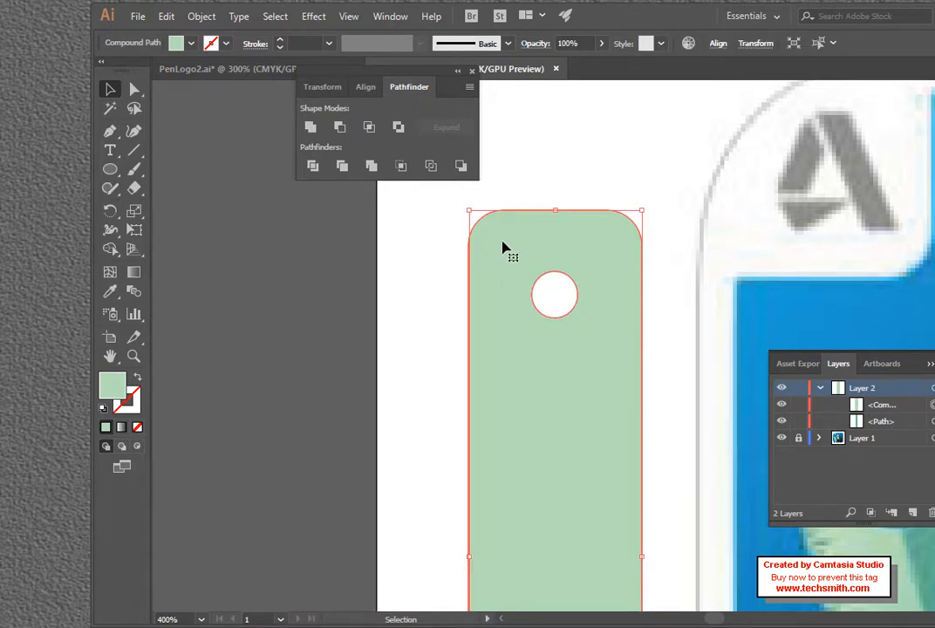
right_click(504, 248)
mouse_move(559, 397)
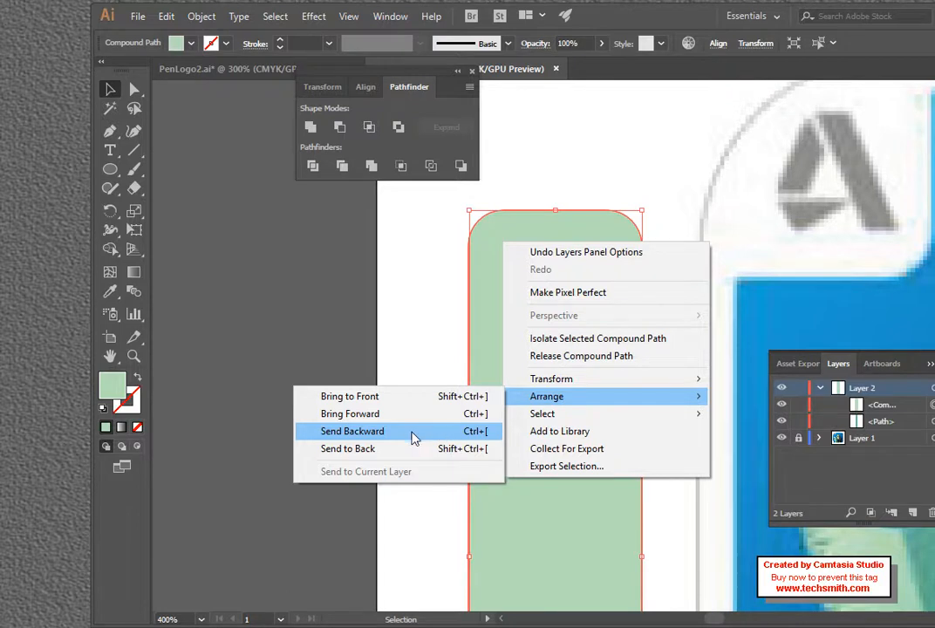
left_click(413, 438)
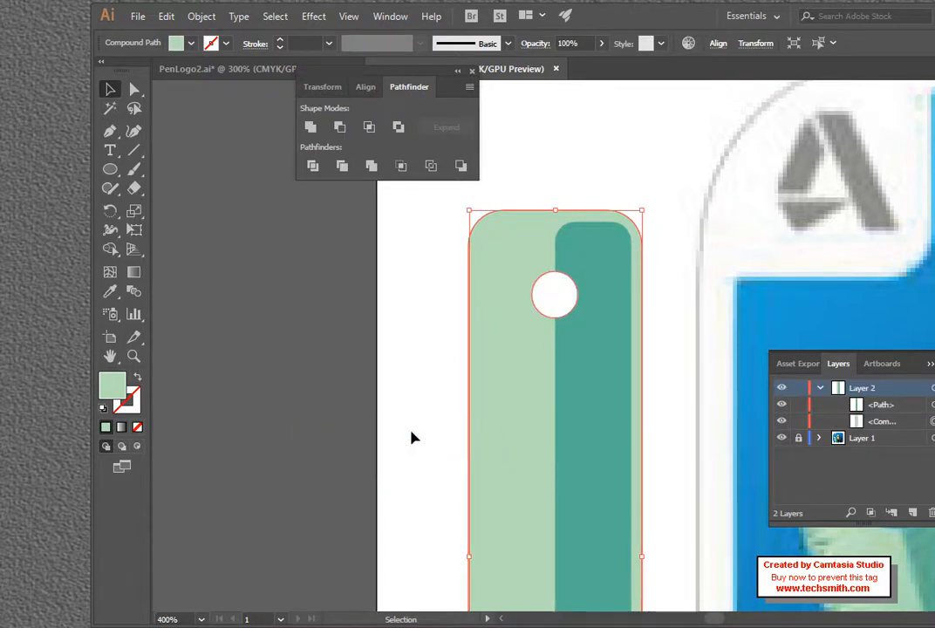
left_click(569, 392)
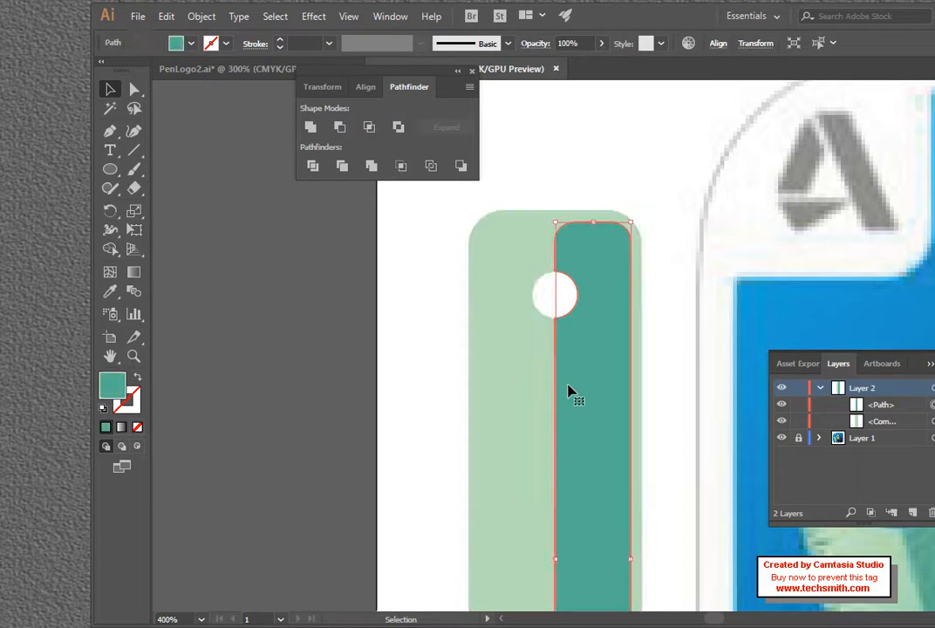
right_click(588, 329)
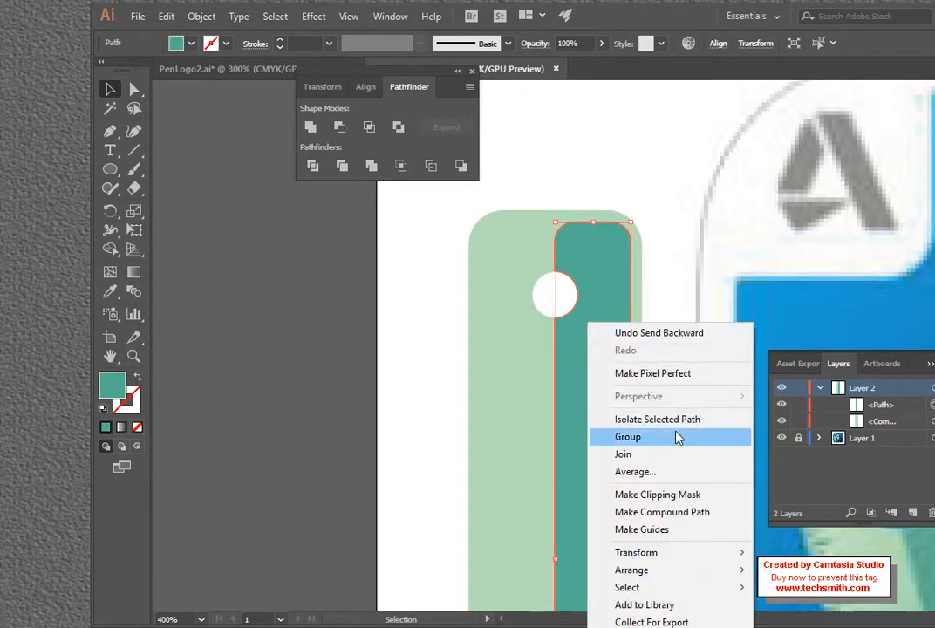
mouse_move(653, 567)
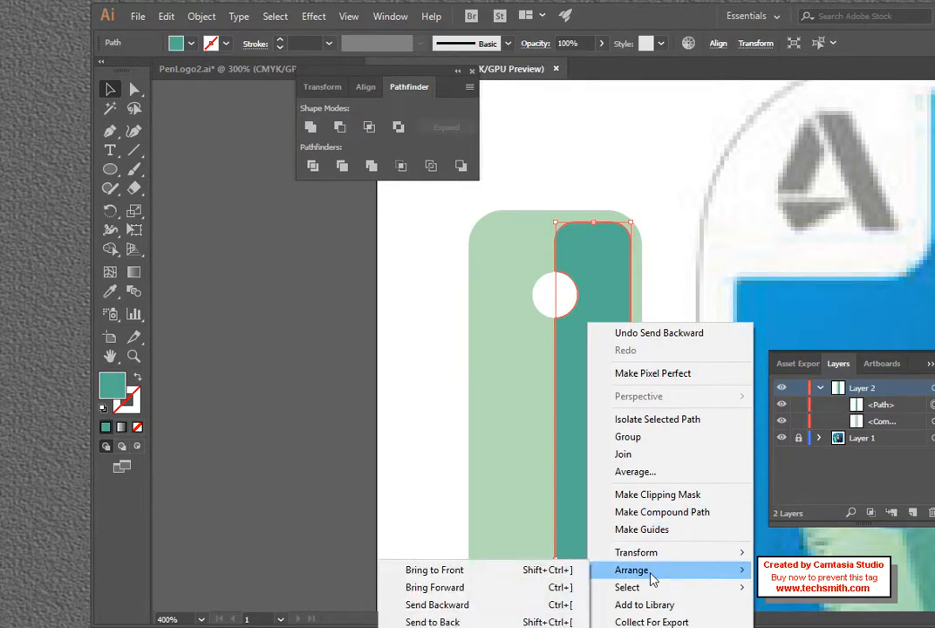
left_click(303, 309)
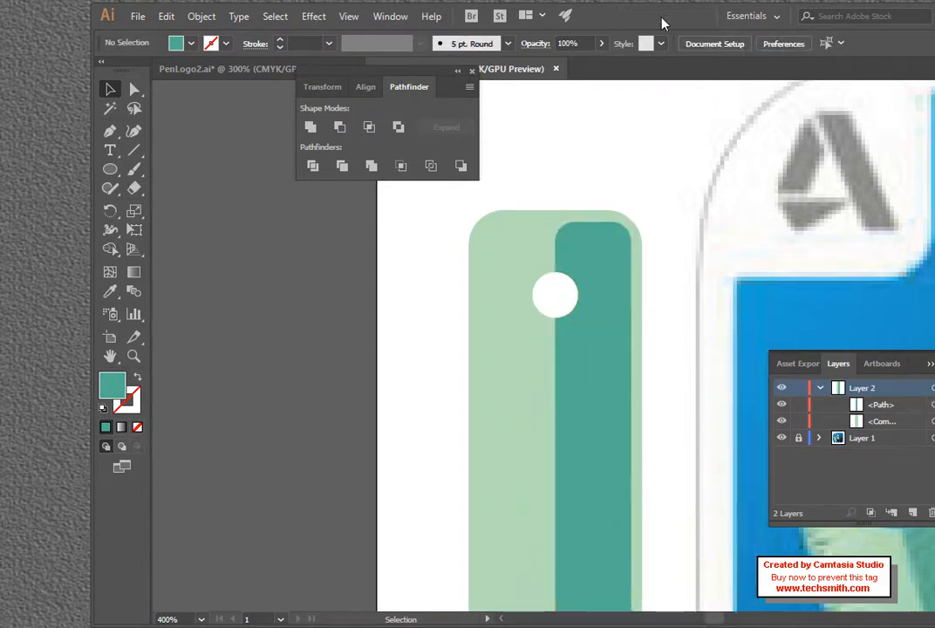
Step: Shift the application window sideways to bring its full workspace and panels into view, leaving nothing selected
left_click_drag(660, 21, 573, 20)
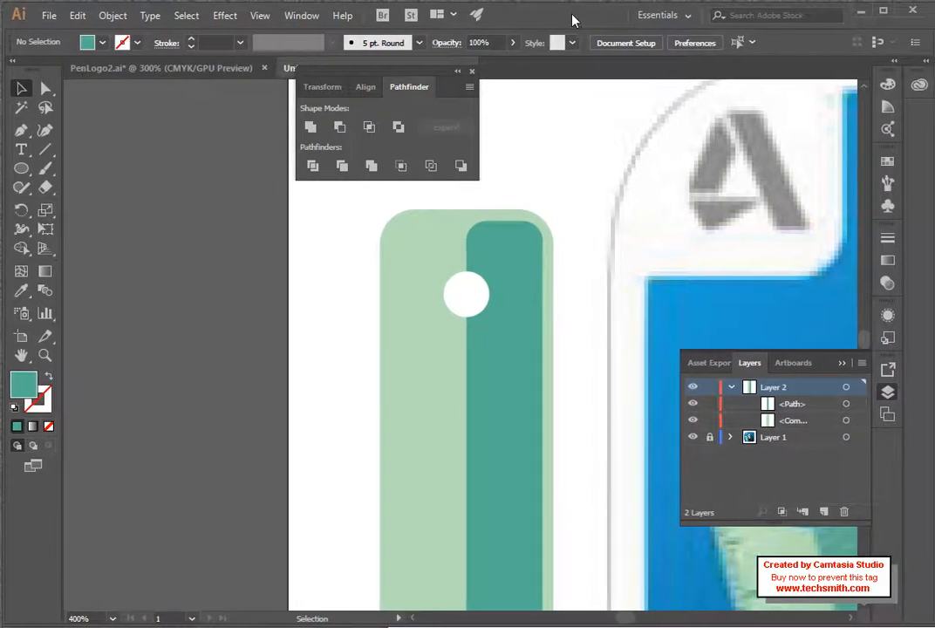
left_click(514, 235)
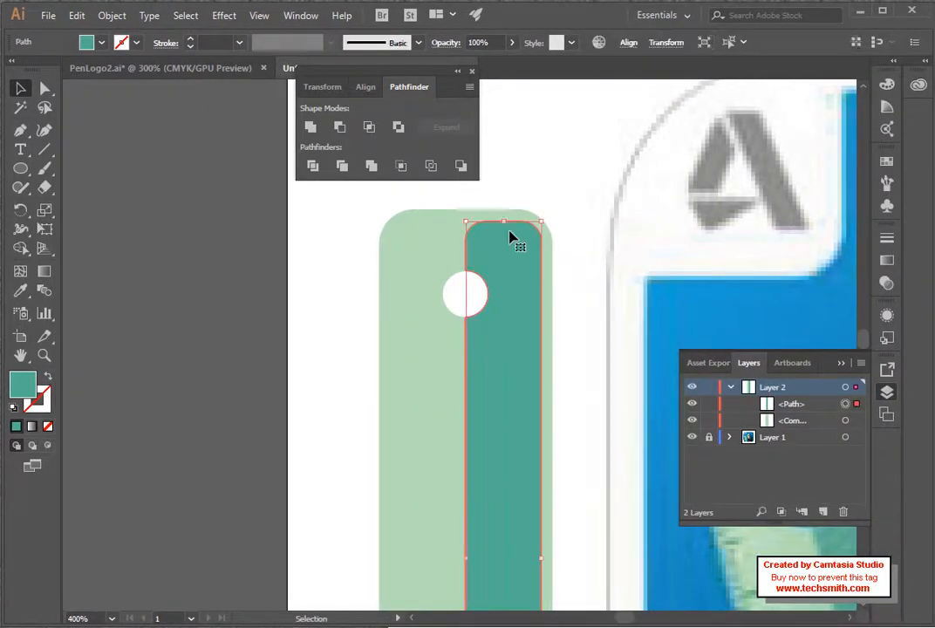
left_click(340, 310)
key("z")
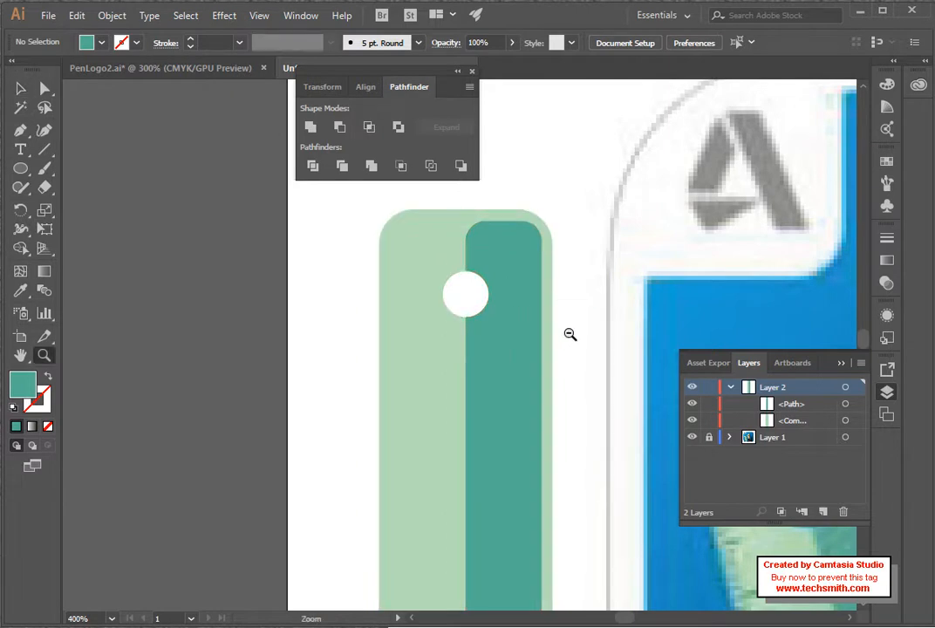
left_click(569, 334, "alt")
left_click(568, 331, "alt")
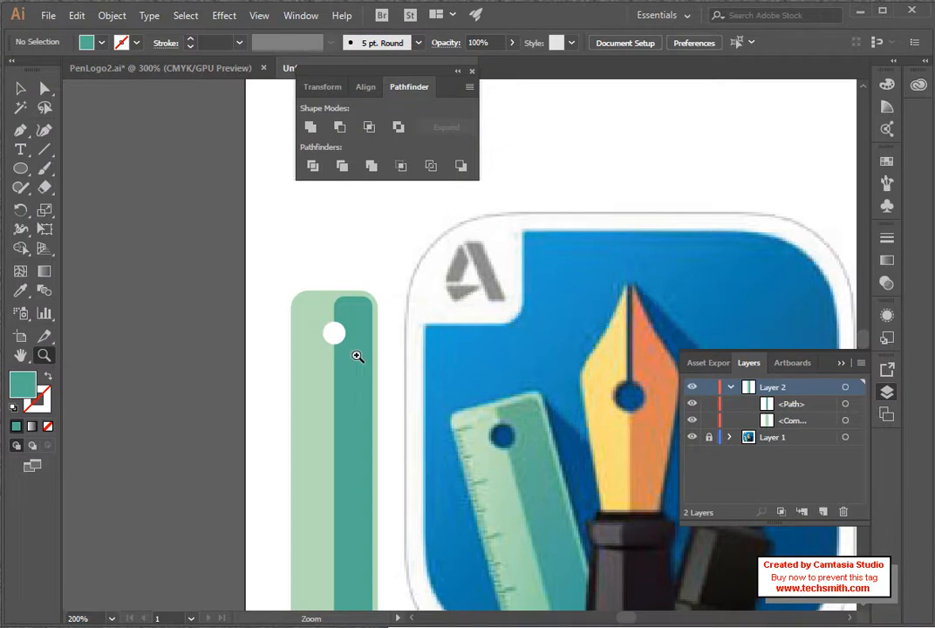
left_click(355, 356)
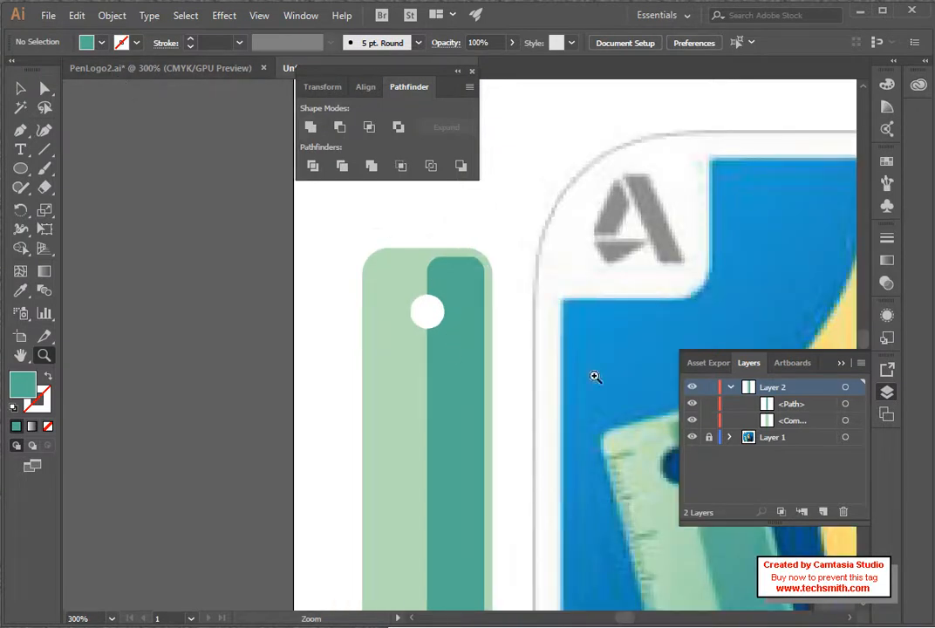
left_click(472, 371, "alt")
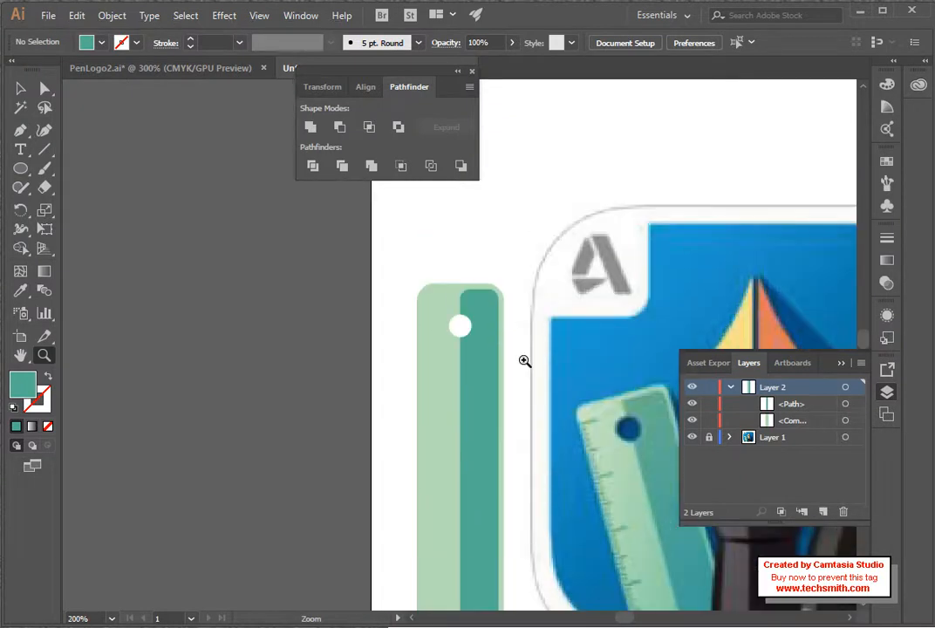
Step: Save the document as an Adobe Illustrator file named test in the IllustClass folder, accepting the default Illustrator options
left_click(48, 18)
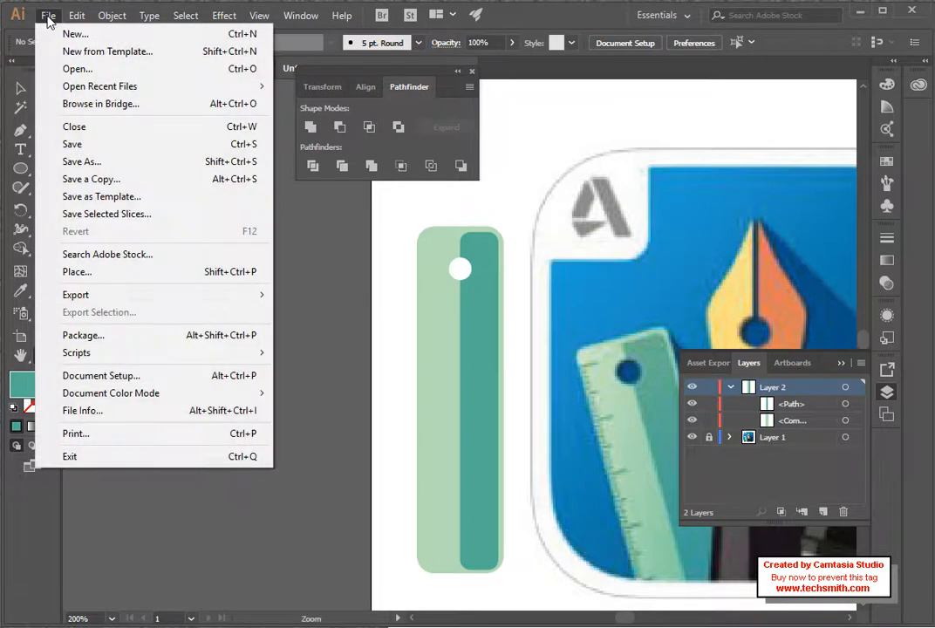
left_click(105, 163)
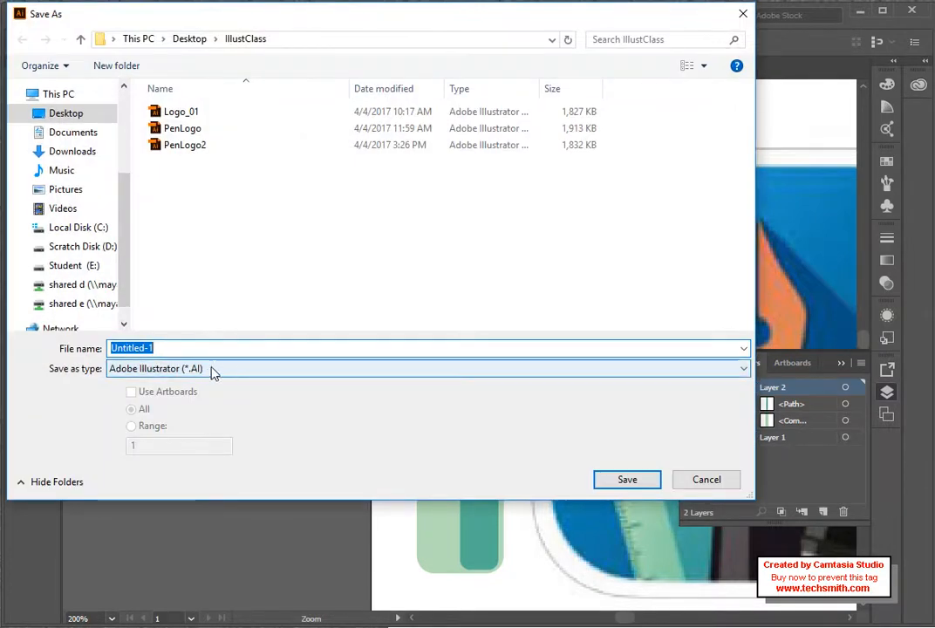
left_click_drag(295, 27, 341, 68)
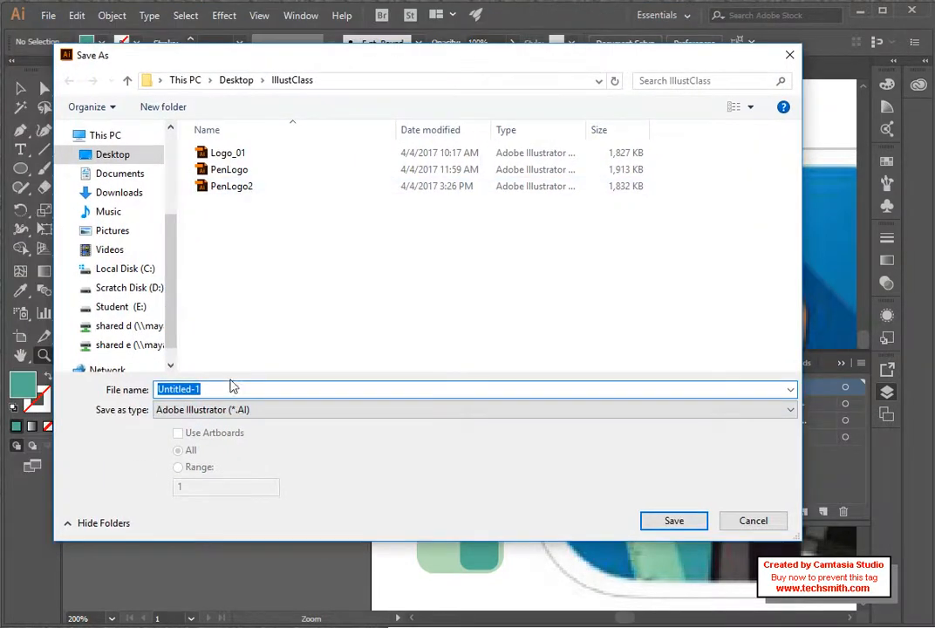
type("test")
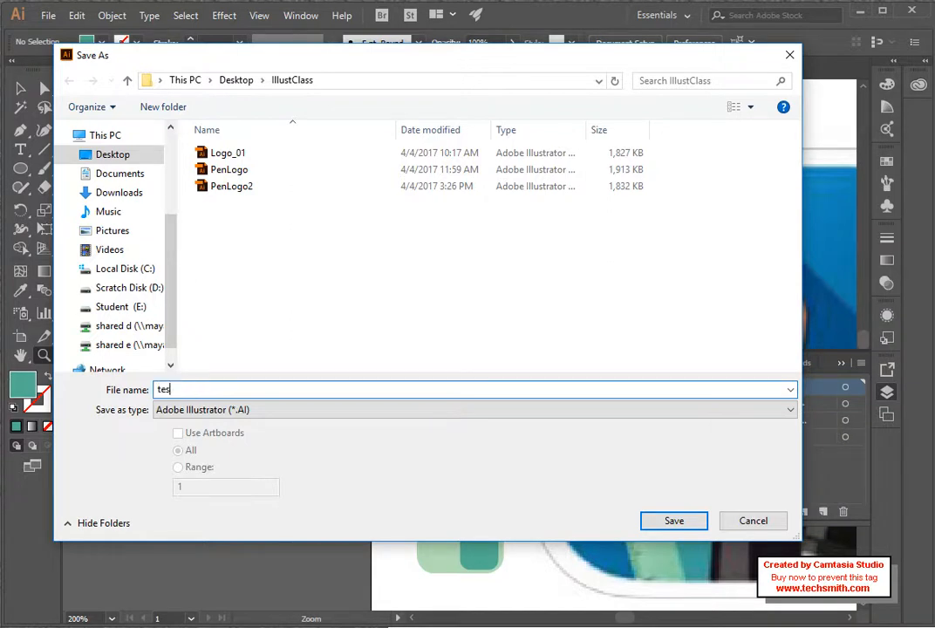
key("Return")
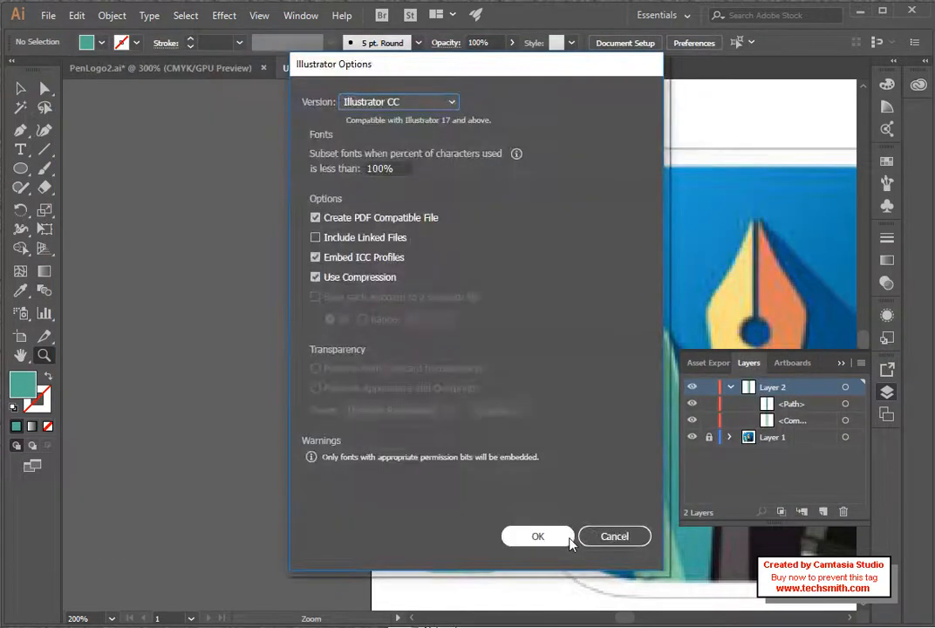
left_click(563, 536)
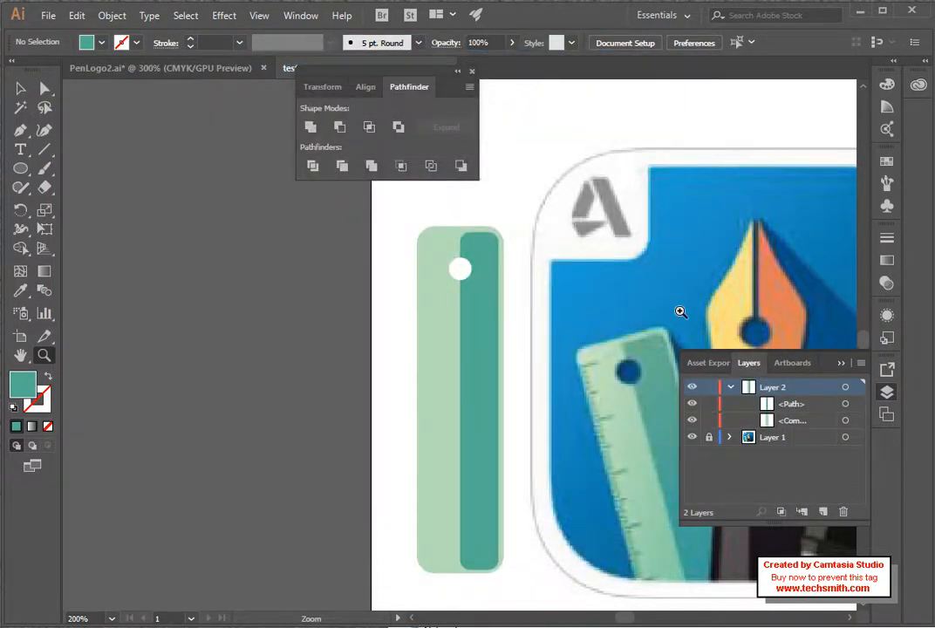
Step: Draw a short horizontal line with the Line Segment tool in the blank area beside the ruler's upper-left corner
left_click(433, 263)
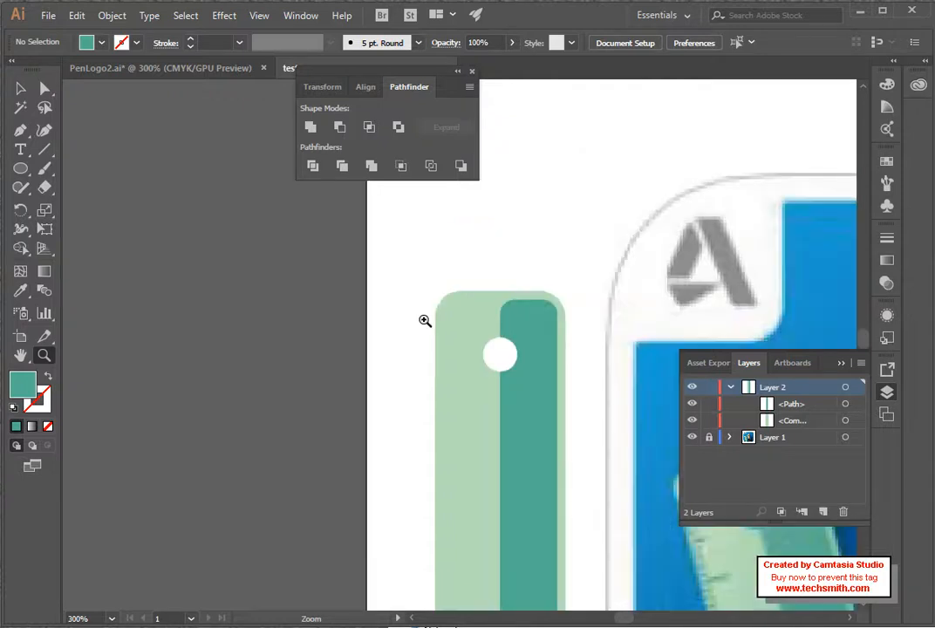
left_click(424, 319)
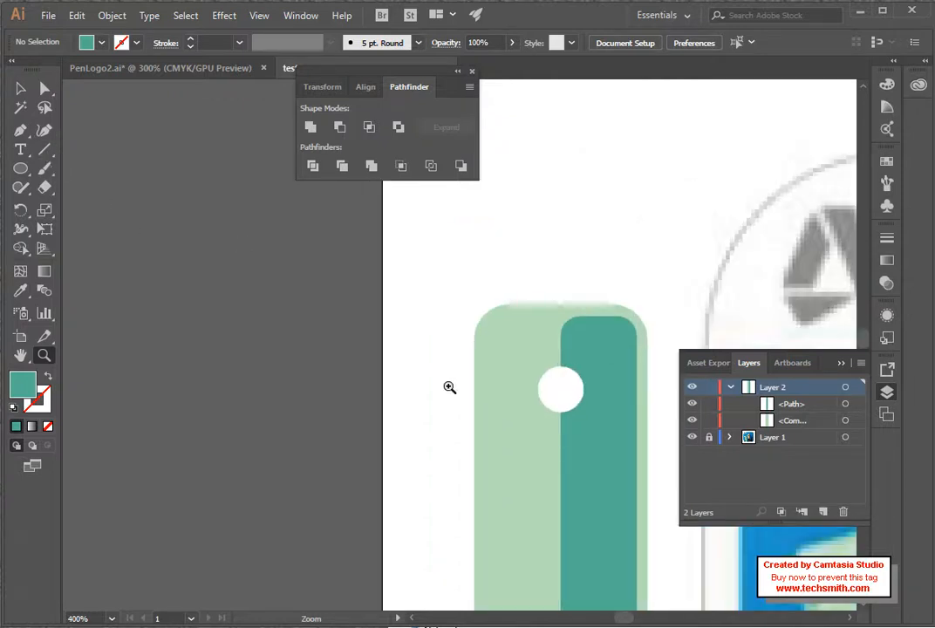
left_click(446, 386)
left_click(513, 365)
left_click(513, 356)
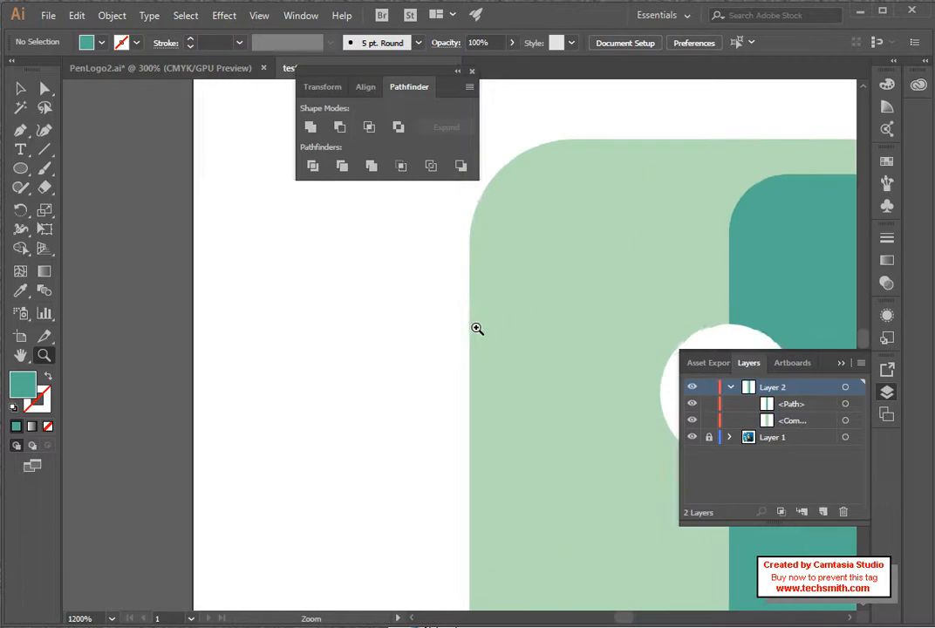
scroll(476, 328, "up", 2)
left_click(488, 321)
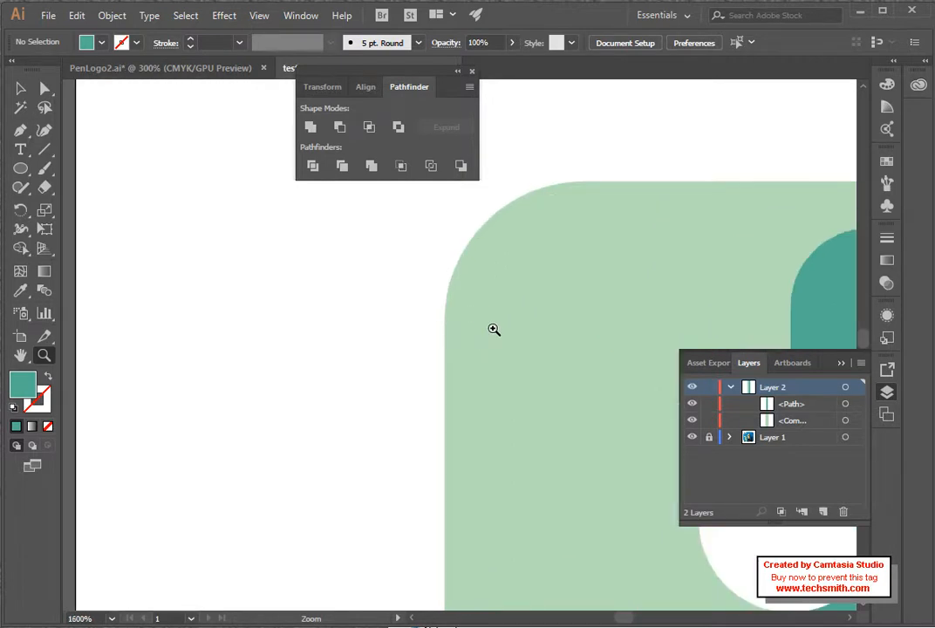
scroll(447, 330, "down", 1)
scroll(447, 331, "up", 1)
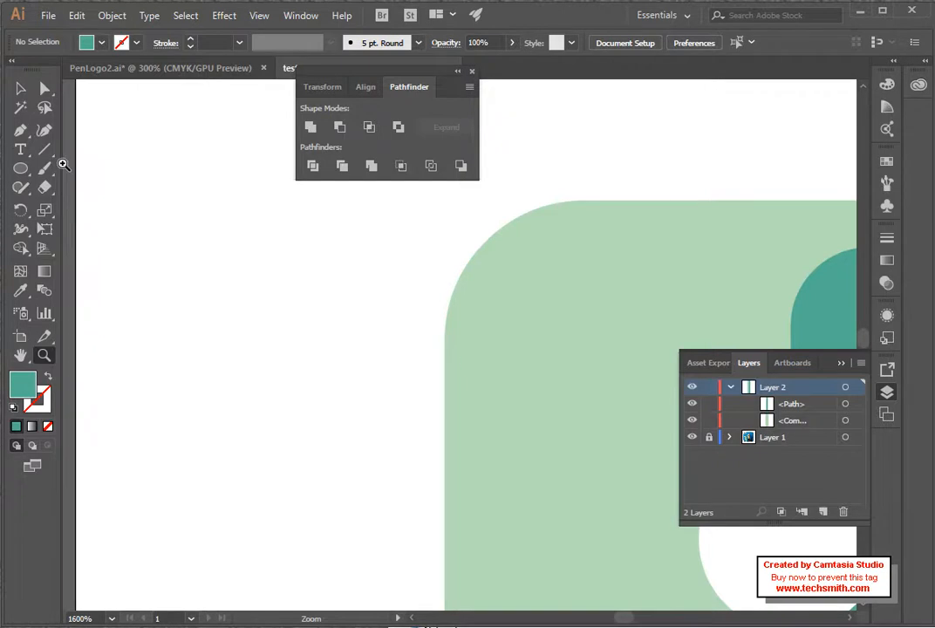
left_click(45, 150)
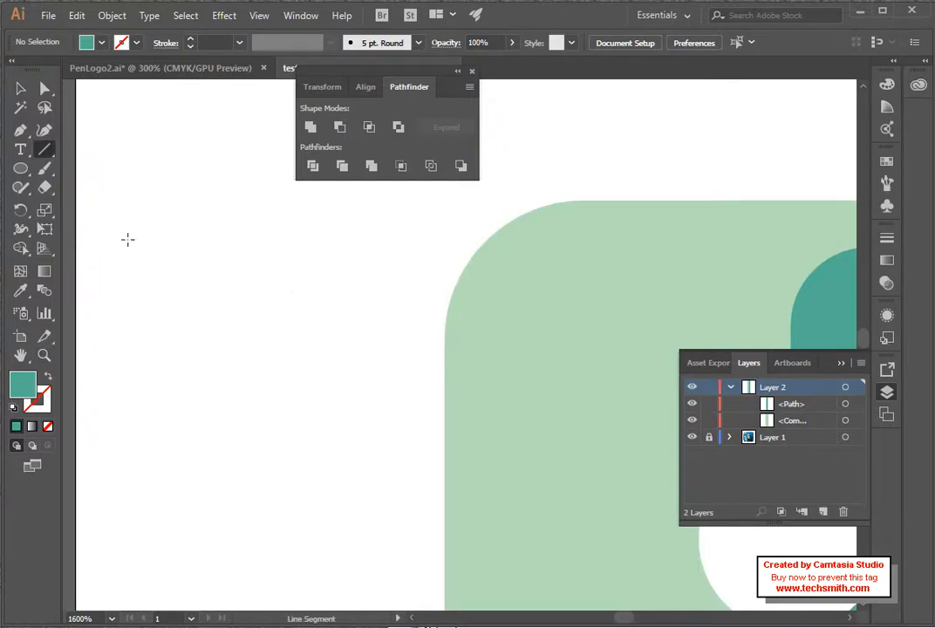
left_click(44, 153)
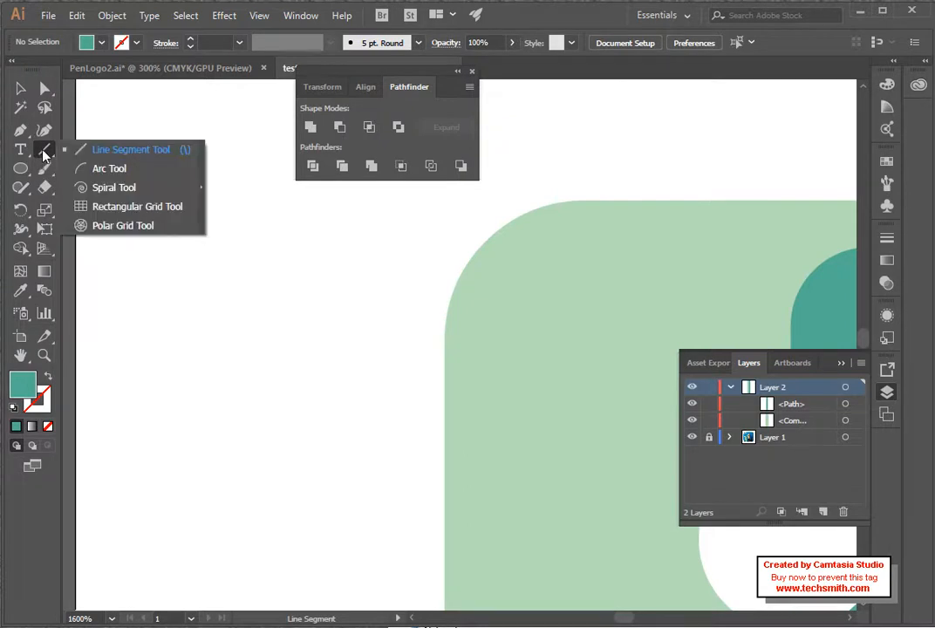
left_click(102, 150)
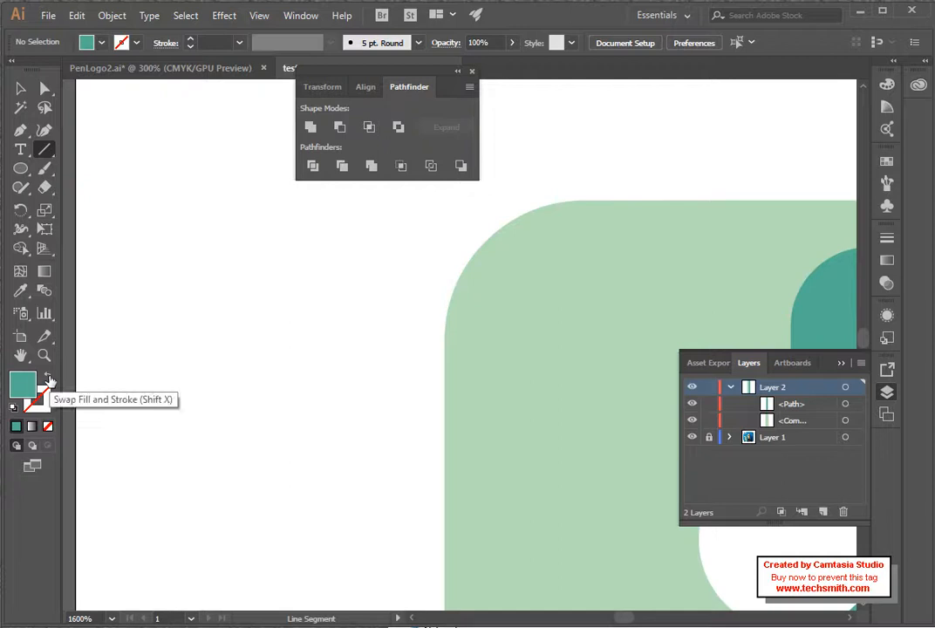
left_click_drag(261, 327, 350, 308)
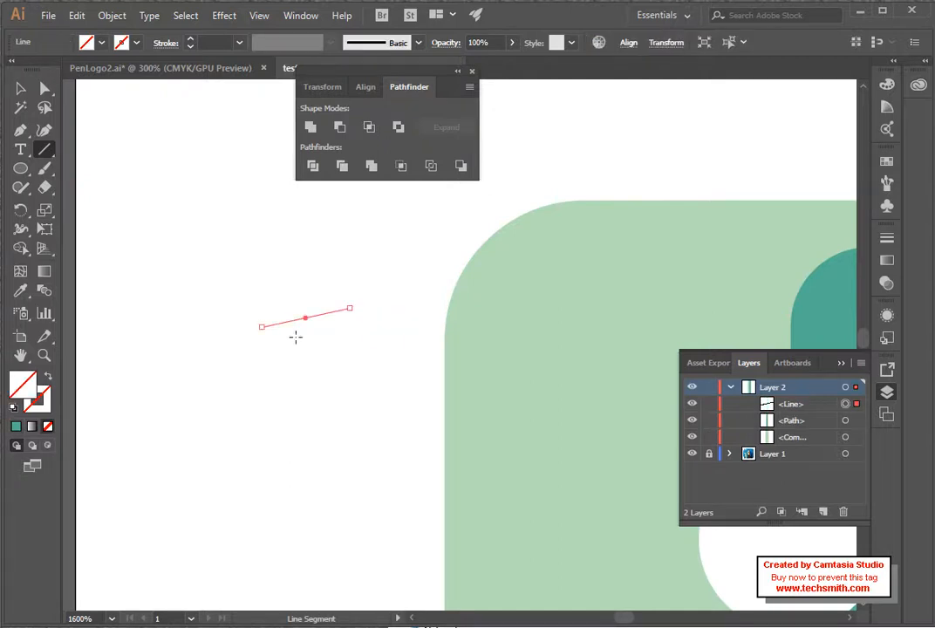
key("Delete")
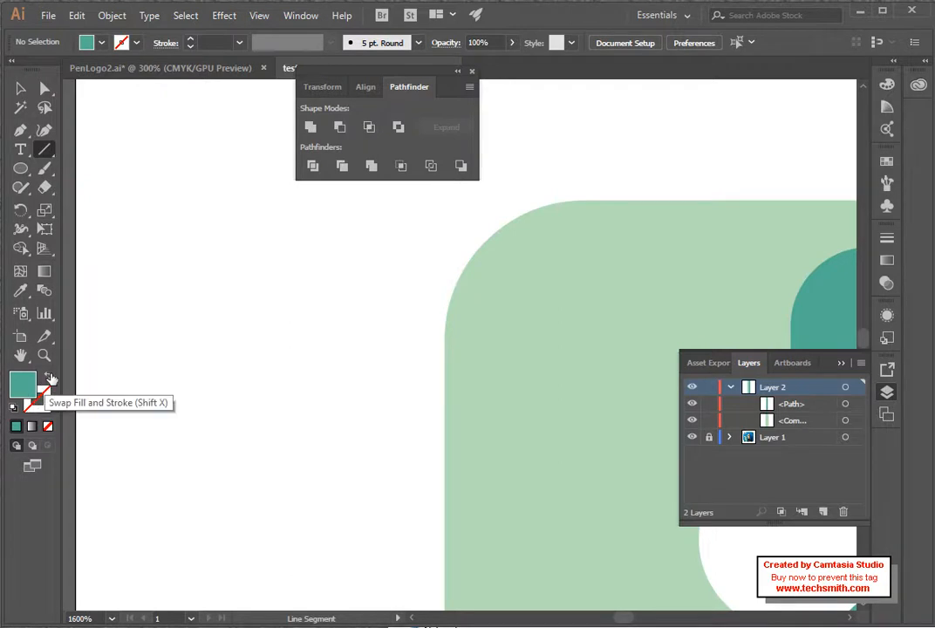
left_click_drag(212, 323, 323, 322)
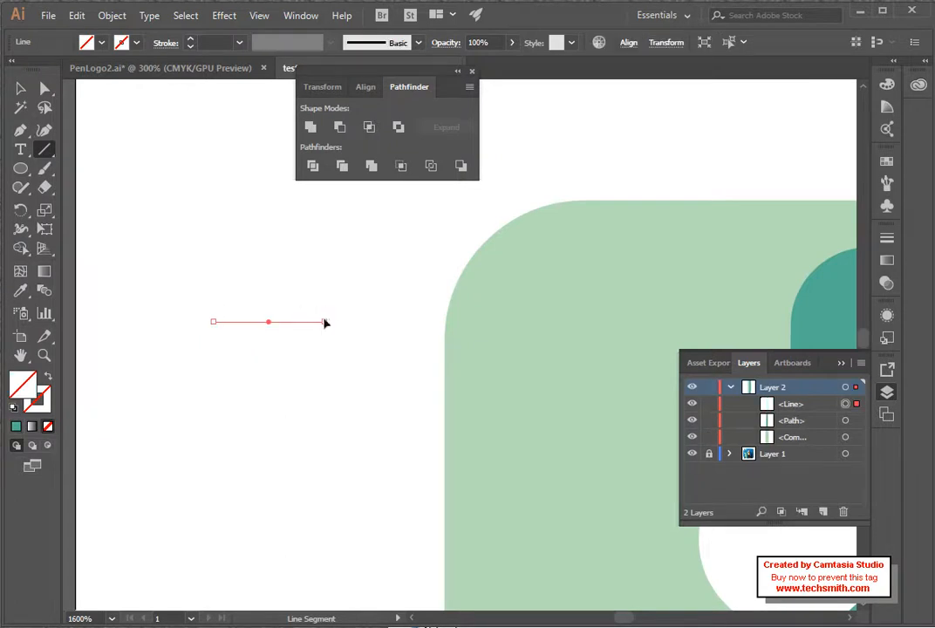
Step: Give the horizontal line a black 1 pt stroke and deselect it
left_click(46, 397)
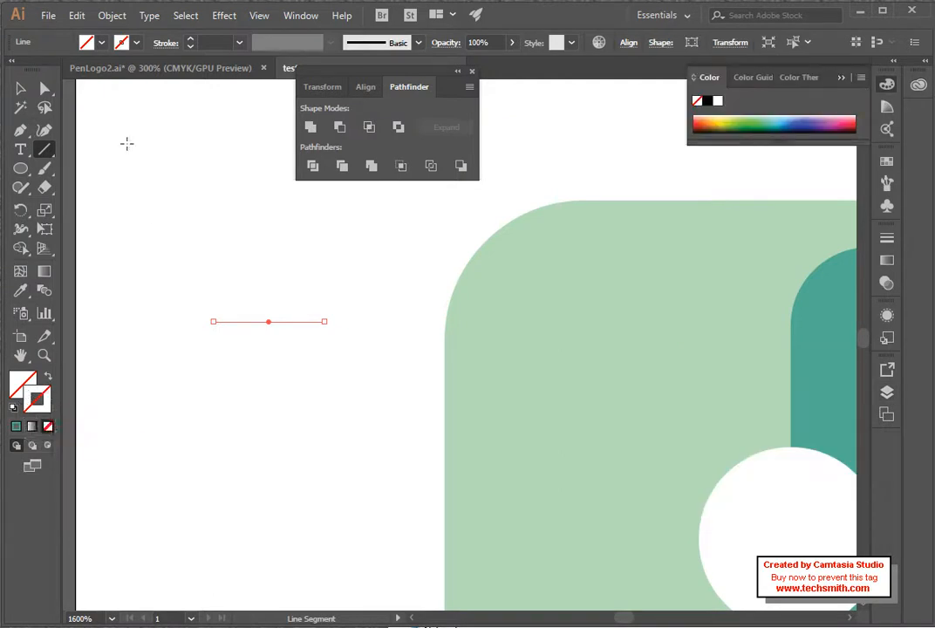
left_click(136, 43)
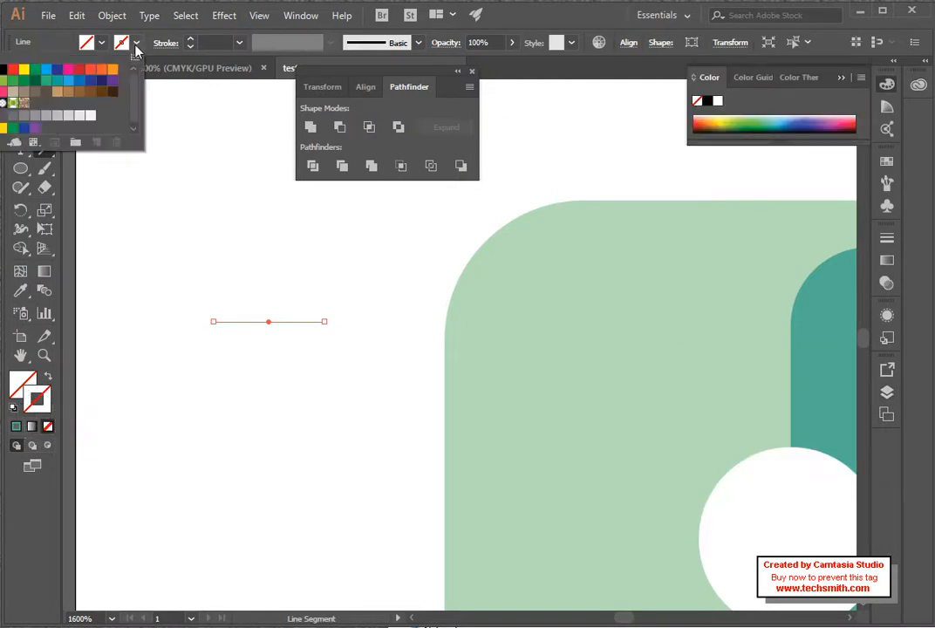
left_click(4, 69)
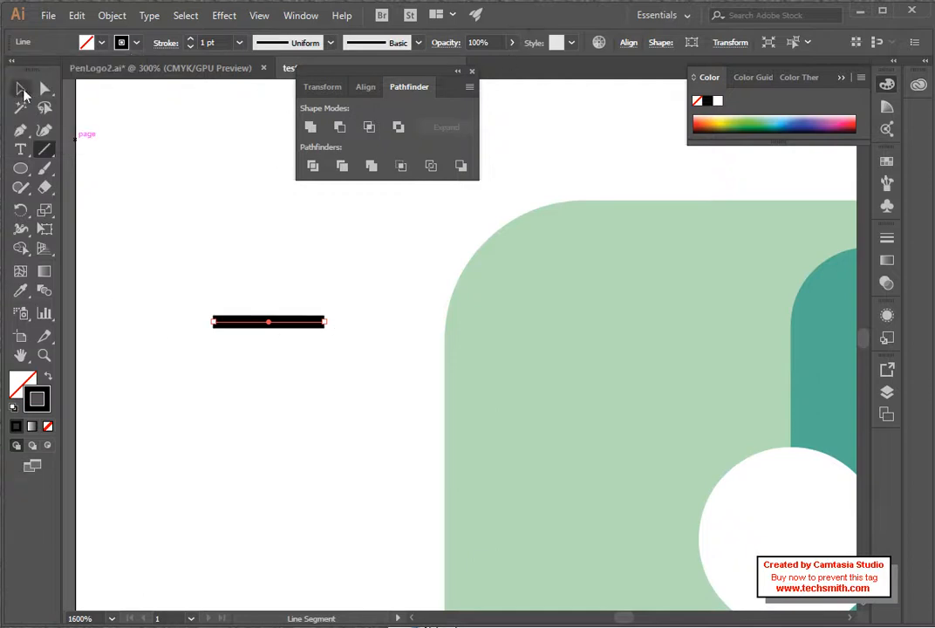
key("v")
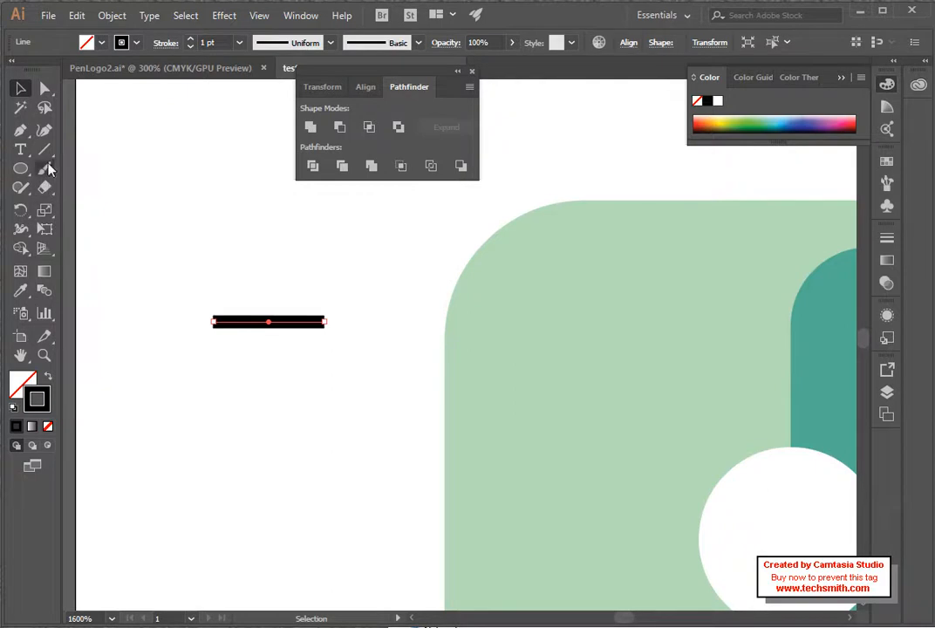
left_click(45, 149)
left_click(23, 90)
left_click(129, 250)
Step: Draw a shorter tick below the long one, aligned to its left end, and duplicate it downward twice
left_click(45, 149)
left_click_drag(214, 322, 249, 354)
key("v")
left_click(191, 385)
left_click(228, 356)
left_click_drag(227, 360, 273, 450)
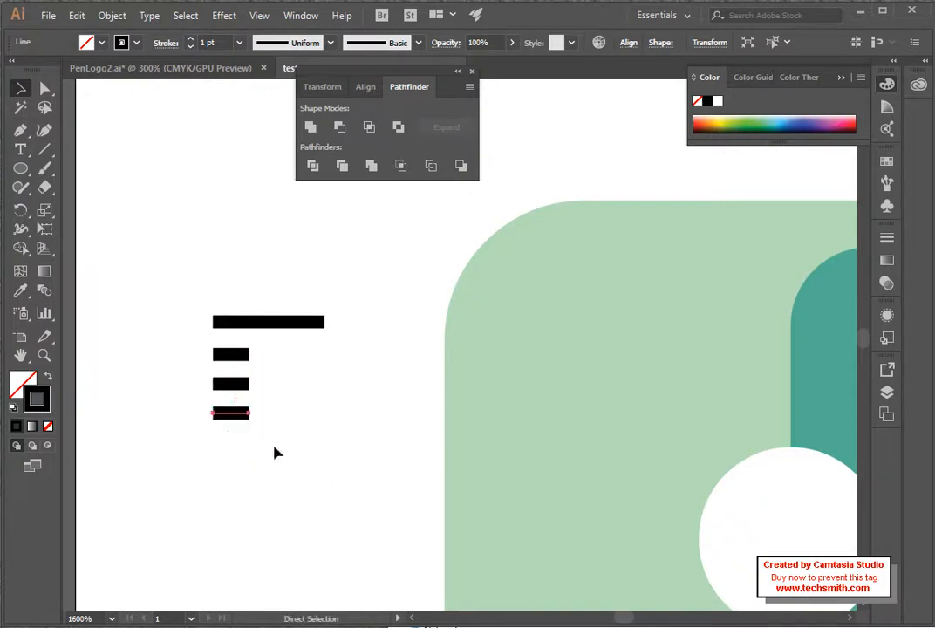
Step: Duplicate the lowest short tick straight down to make a fourth short tick, and leave nothing selected
left_click(204, 441)
left_click(225, 418)
left_click_drag(226, 418, 229, 446)
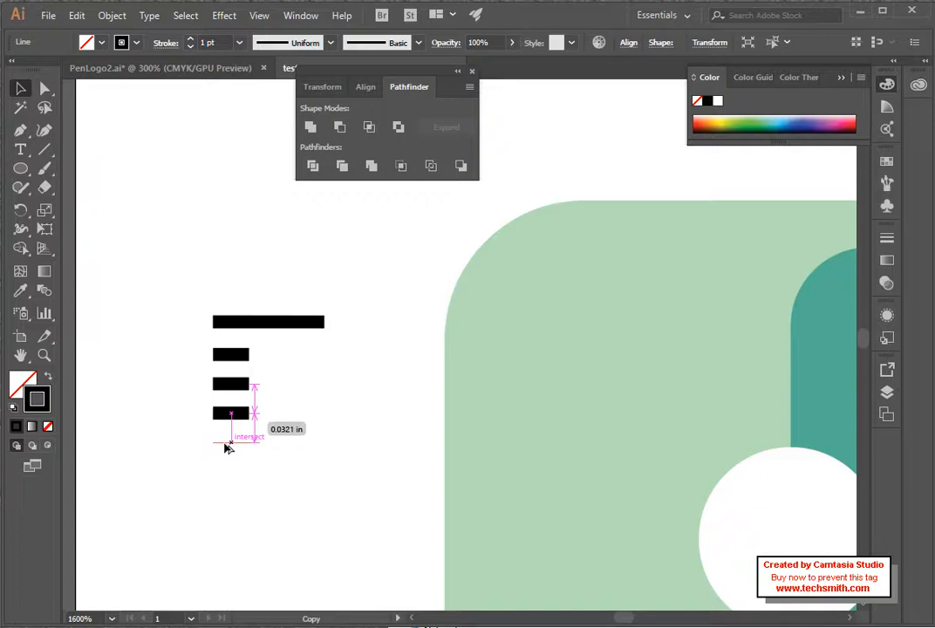
left_click_drag(227, 448, 230, 446)
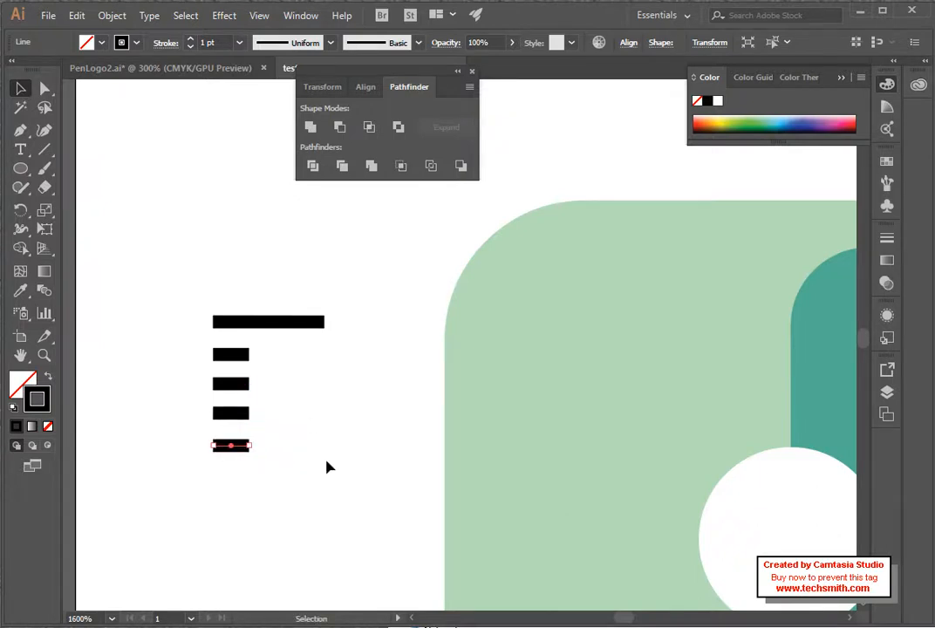
left_click(177, 403)
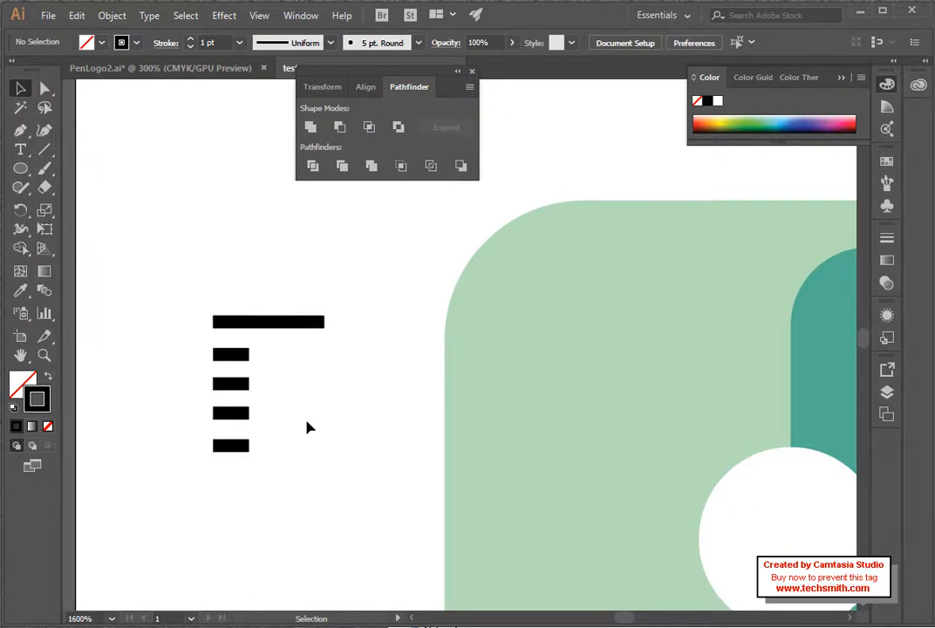
Step: Copy the lowest short tick downward and stretch the copy to the right into a medium-length tick
scroll(281, 400, "down", 2)
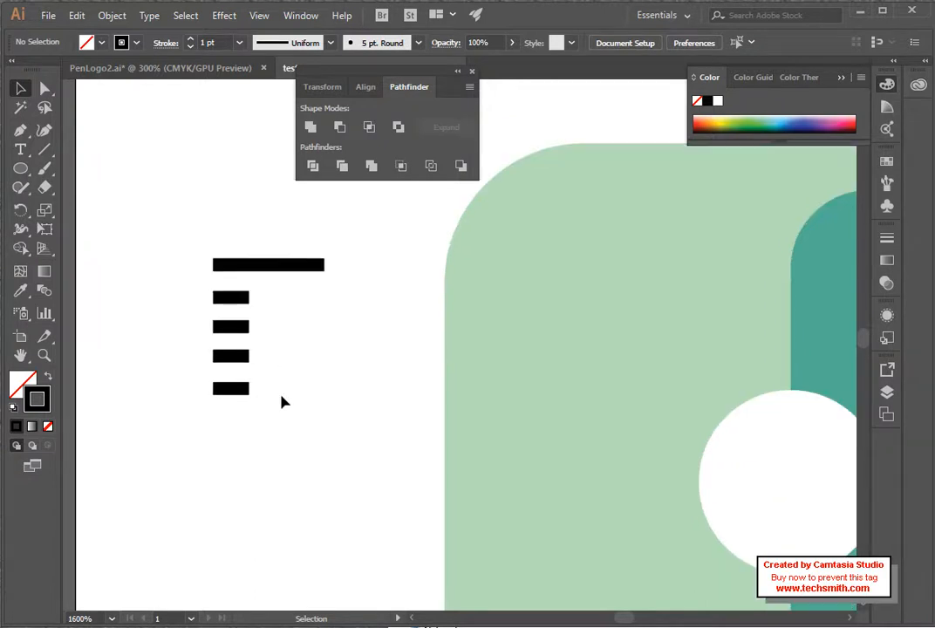
left_click(227, 392)
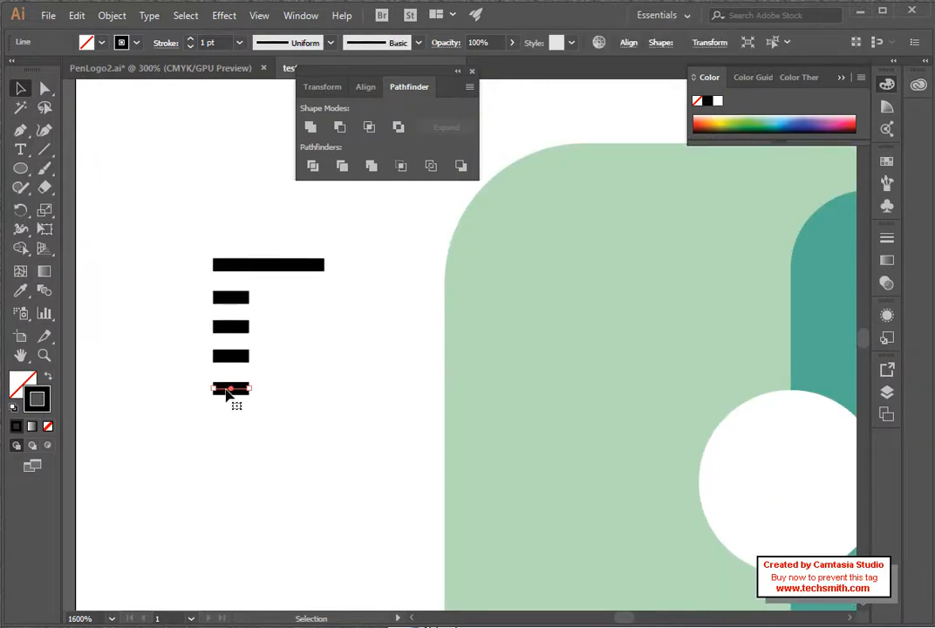
left_click_drag(227, 392, 274, 417)
left_click(156, 298)
Step: Duplicate the four short ticks together to just below the medium tick, aligned at the left, and deselect them
left_click_drag(150, 288, 273, 397)
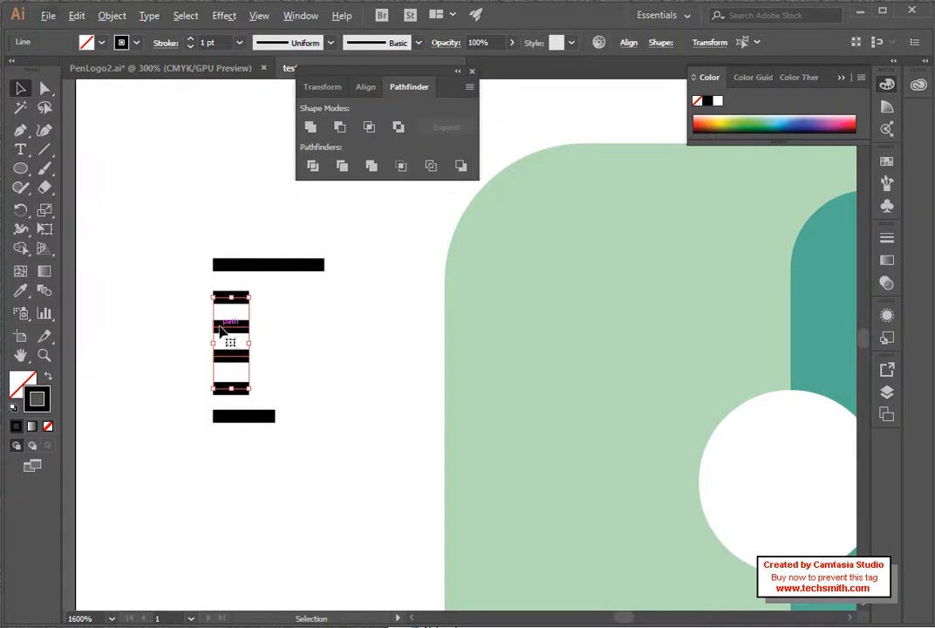
right_click(220, 326)
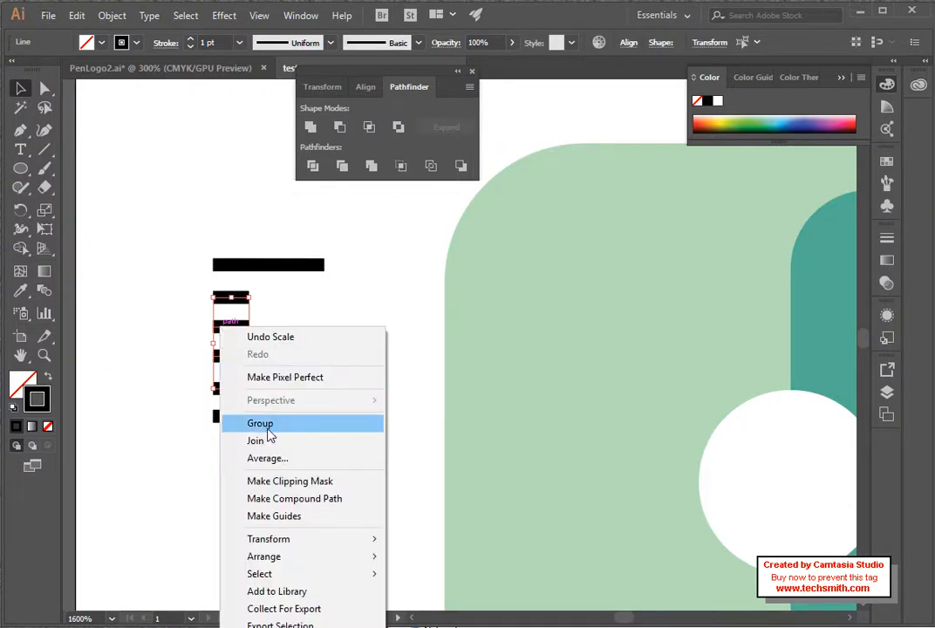
left_click(222, 303)
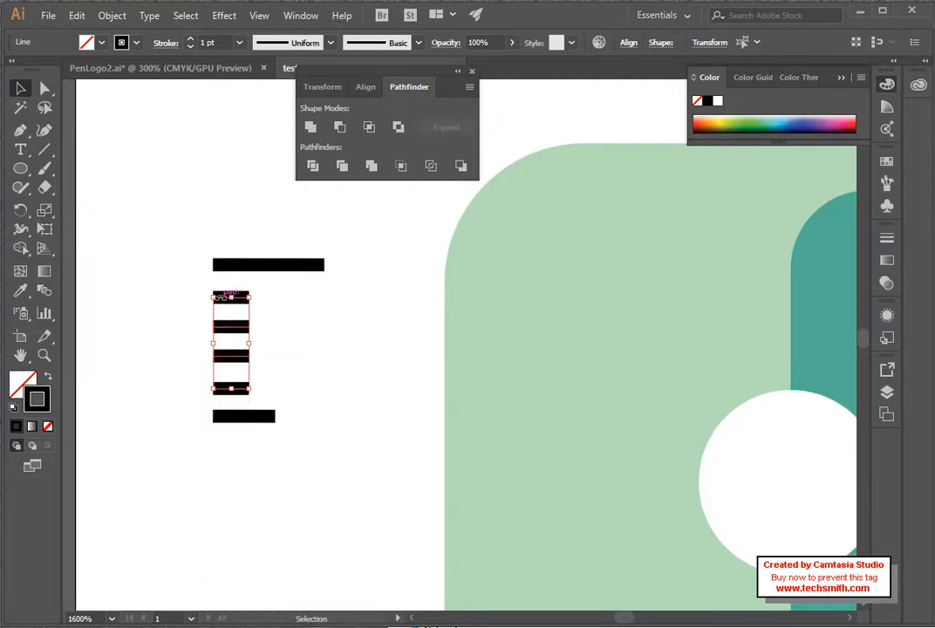
left_click(202, 300)
left_click_drag(202, 300, 276, 394)
left_click_drag(240, 360, 241, 505)
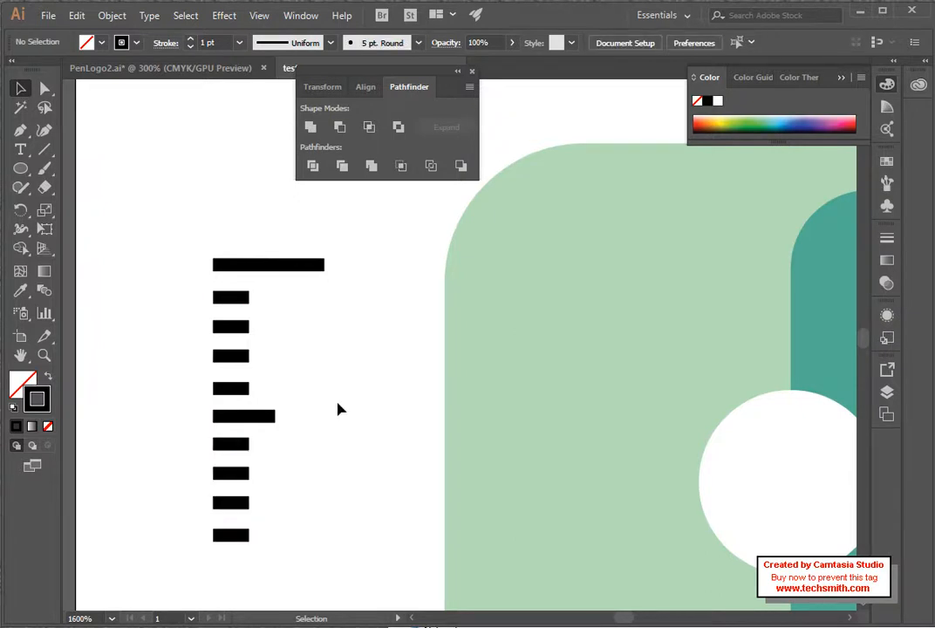
left_click(340, 409)
Step: Duplicate the whole set of ten ticks straight down so its long tick continues the scale below the last short one, and deselect
scroll(340, 409, "down", 3)
scroll(340, 409, "up", 2)
left_click_drag(179, 215, 305, 521)
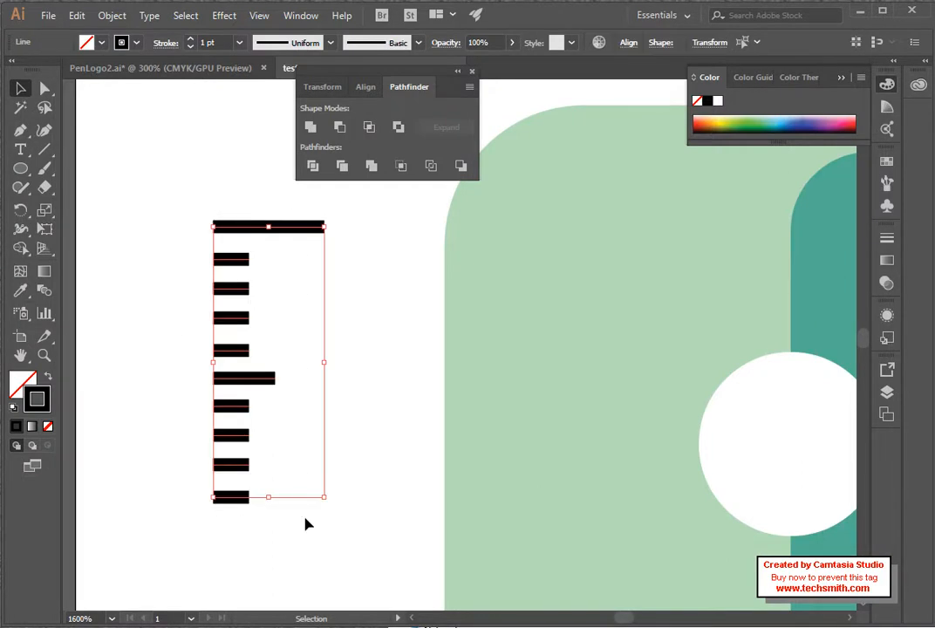
left_click(370, 360)
left_click_drag(227, 254, 354, 549)
scroll(334, 457, "down", 1)
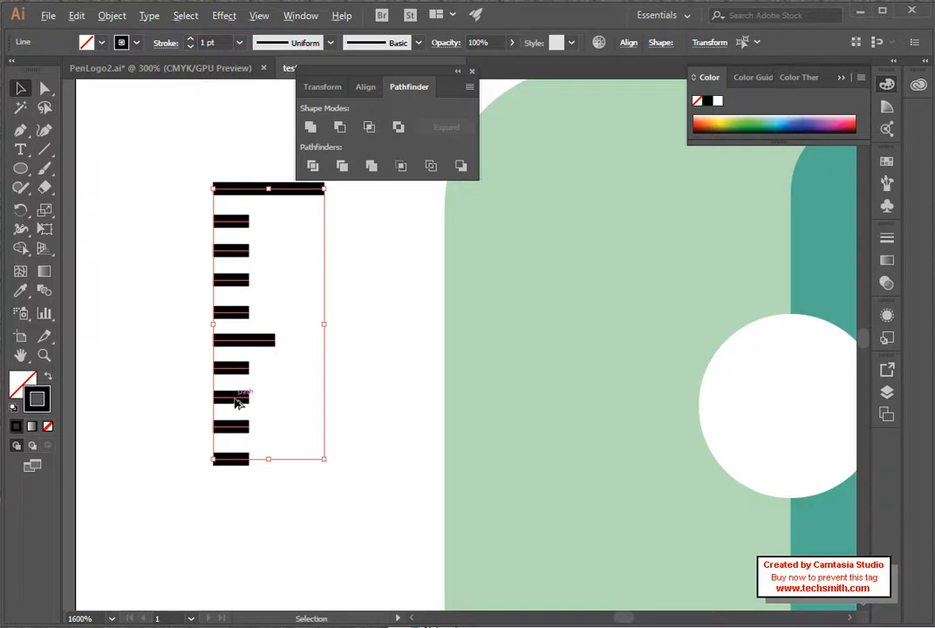
left_click_drag(241, 192, 240, 495)
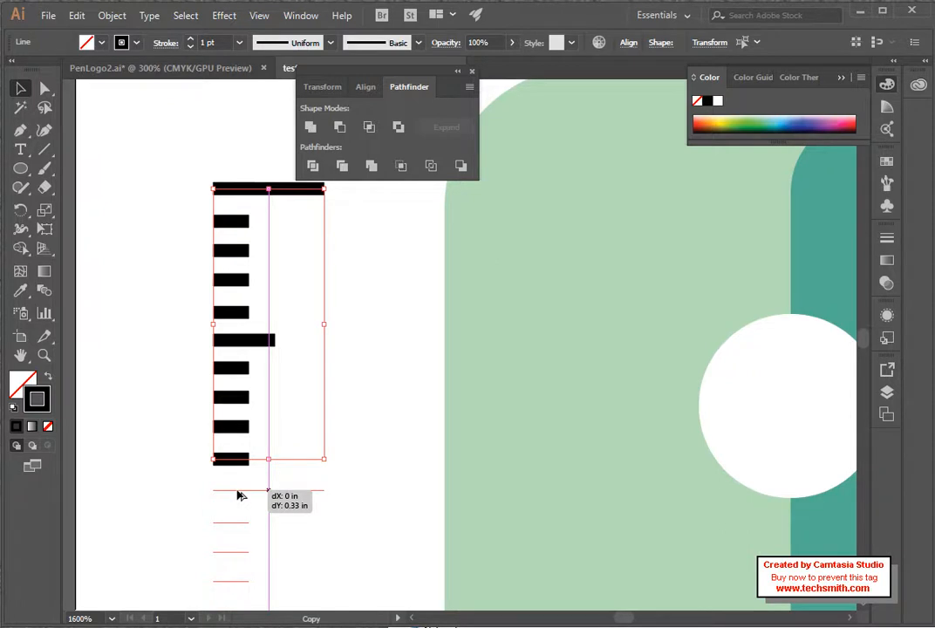
left_click_drag(241, 495, 240, 494)
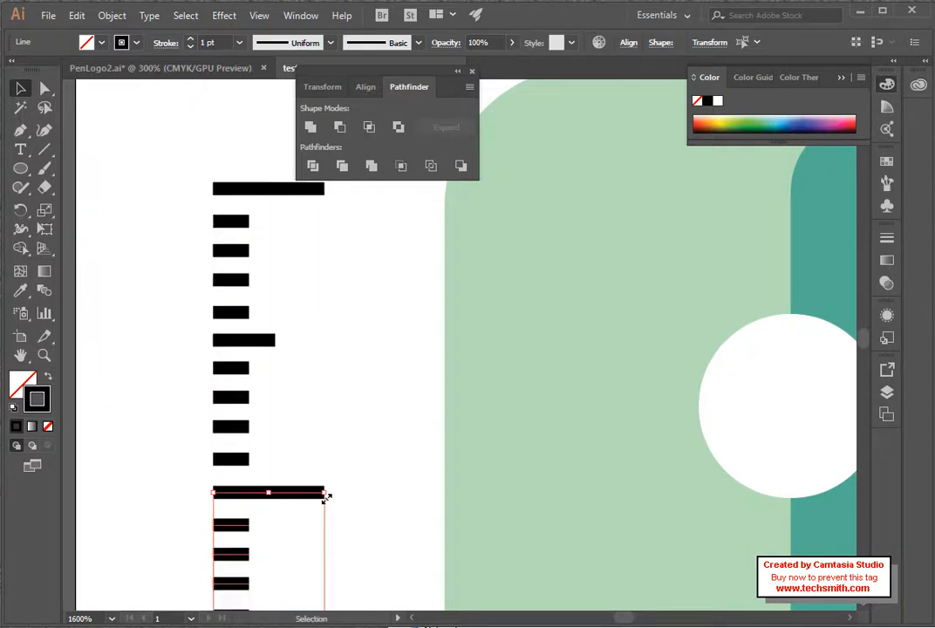
left_click(334, 411)
Step: Close the Pathfinder panel and duplicate all twenty ticks straight down to extend the scale, leaving nothing selected
key("z")
left_click(290, 405, "alt")
left_click(399, 436, "alt")
left_click(472, 438, "alt")
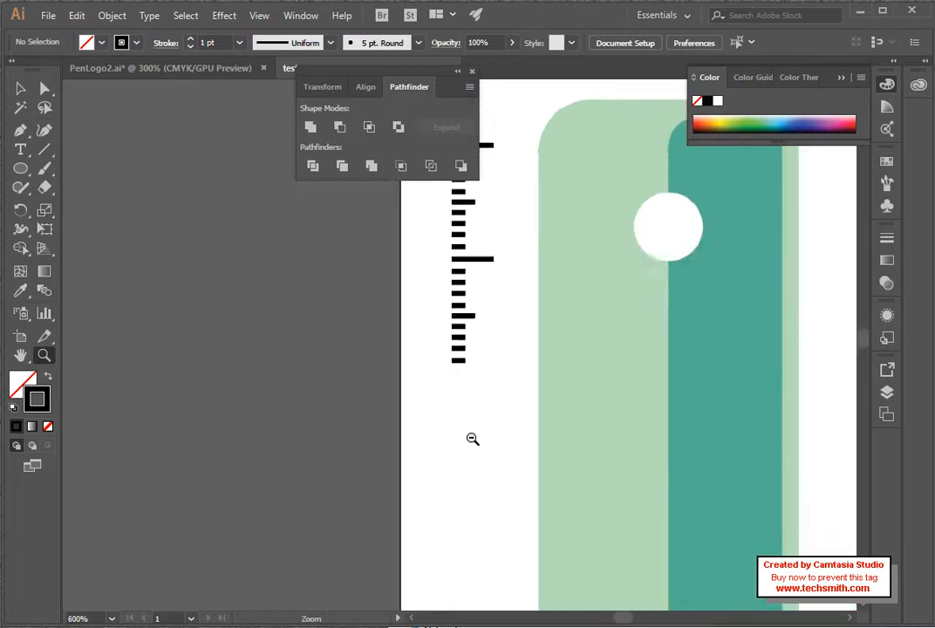
left_click(472, 73)
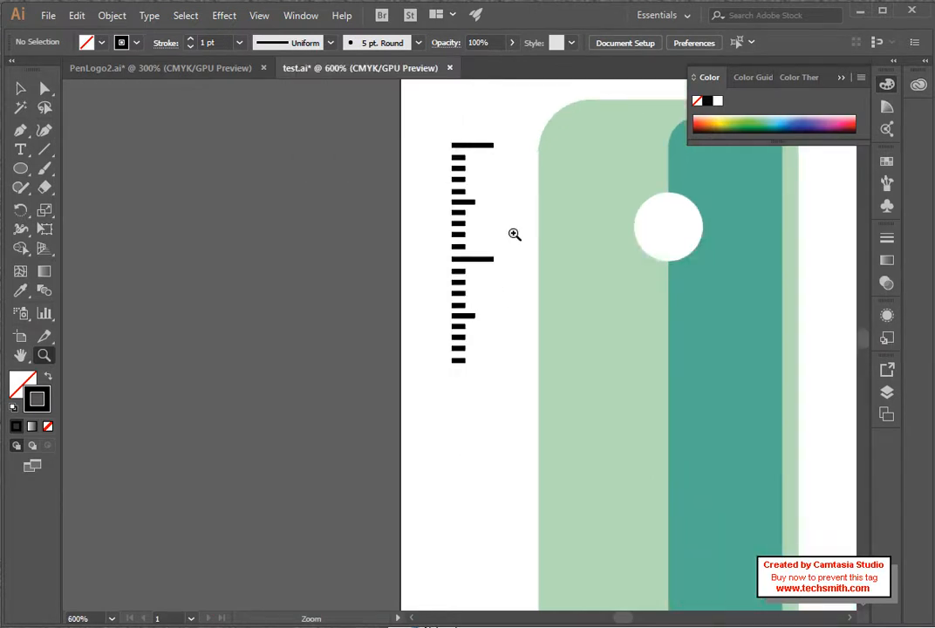
left_click(20, 88)
left_click_drag(433, 126, 519, 416)
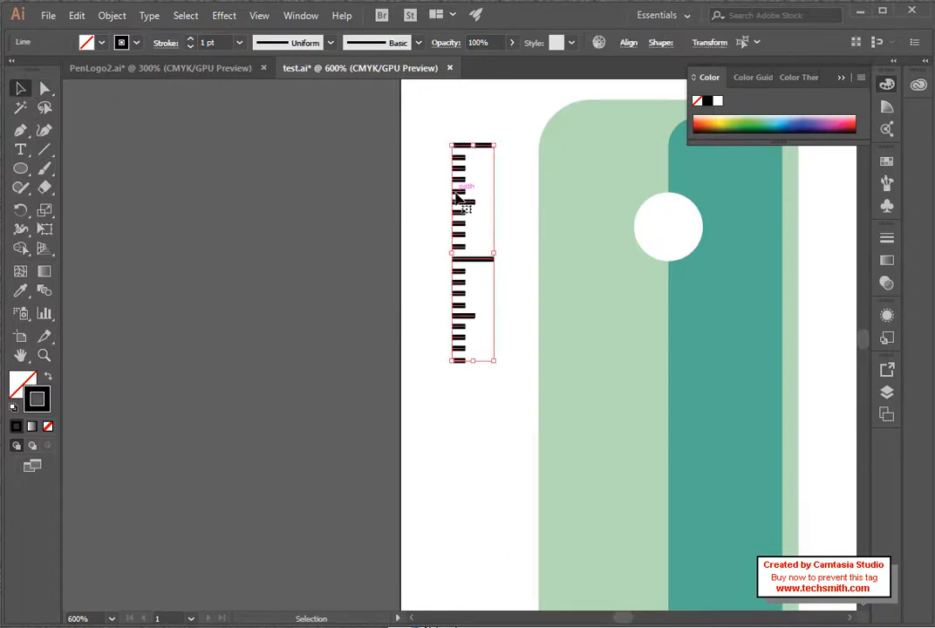
left_click_drag(468, 147, 461, 376)
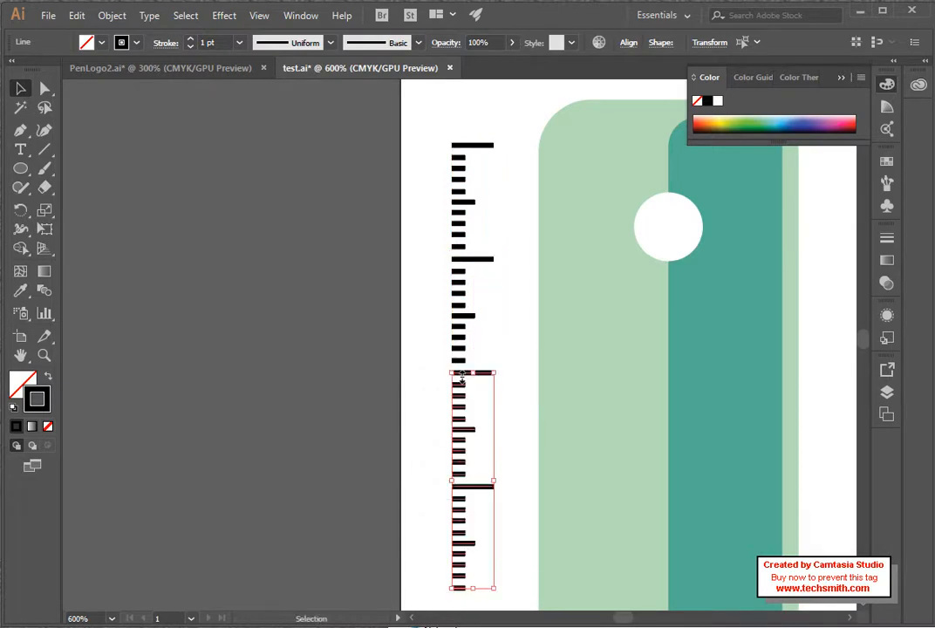
left_click(507, 374)
Step: Select all forty tick marks of the scale beside the green ruler
key("z")
left_click(492, 319, "alt")
left_click(521, 352, "alt")
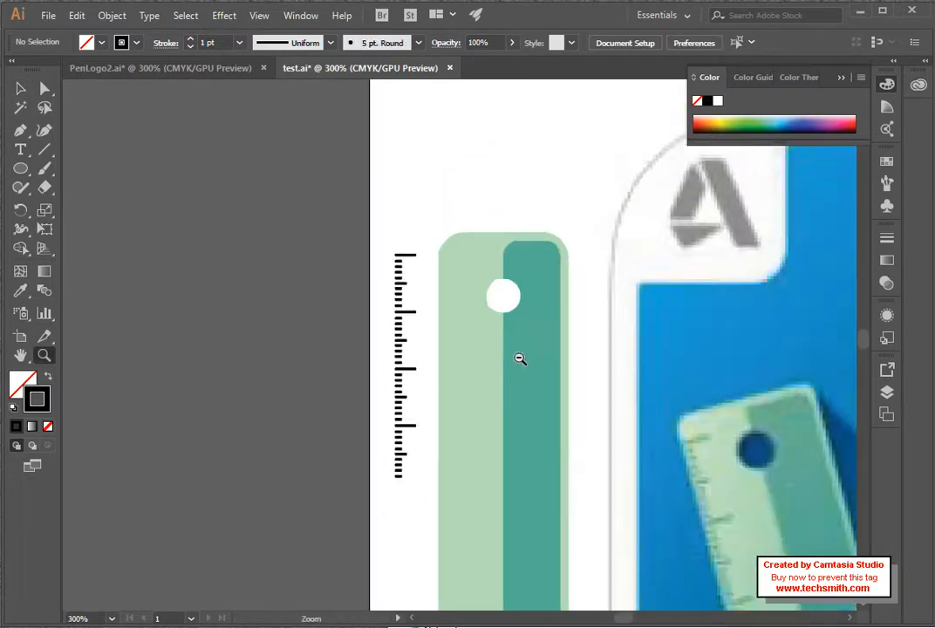
left_click(20, 88)
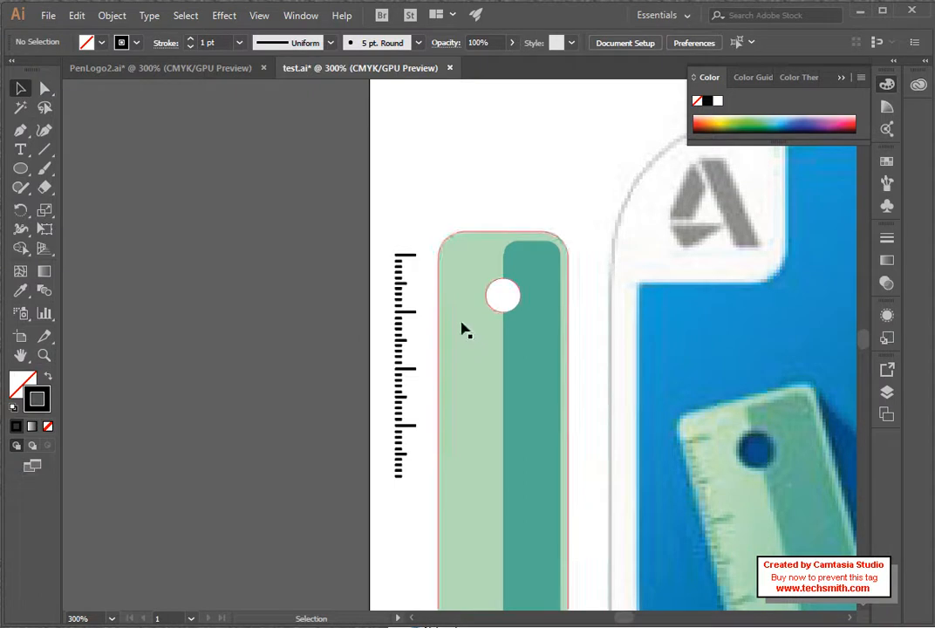
left_click_drag(380, 242, 427, 506)
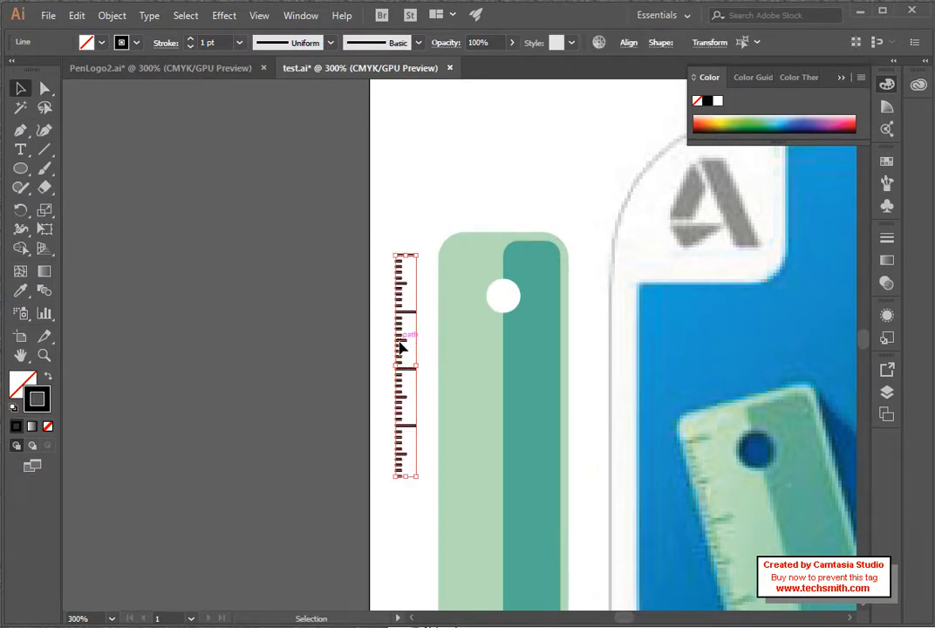
Step: Try a copy of the tick scale flush with the light green ruler's left edge, and undo that copy
left_click_drag(400, 347, 444, 359)
left_click(438, 184)
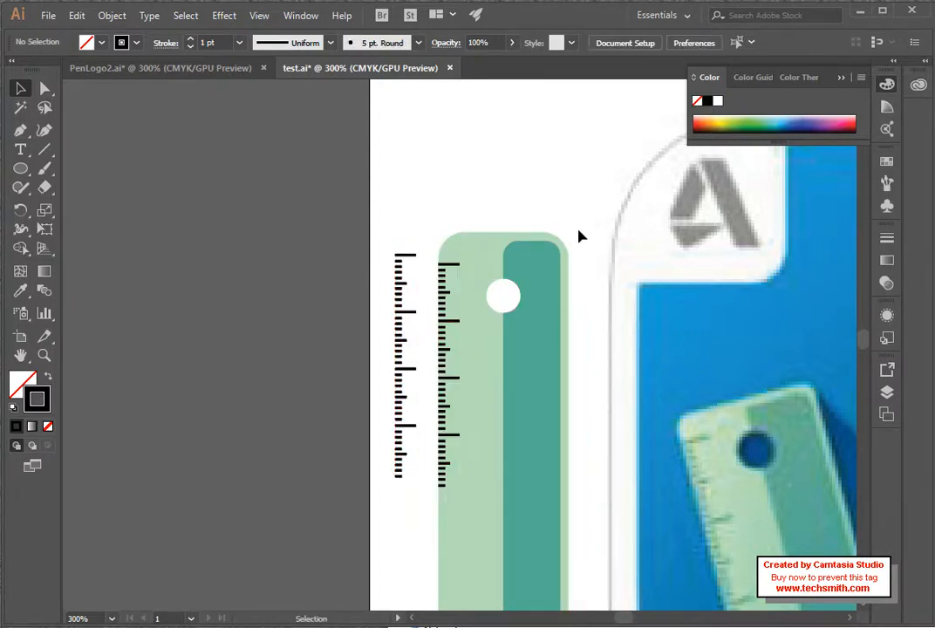
scroll(578, 235, "up", 1)
scroll(571, 262, "down", 3)
scroll(568, 277, "down", 3)
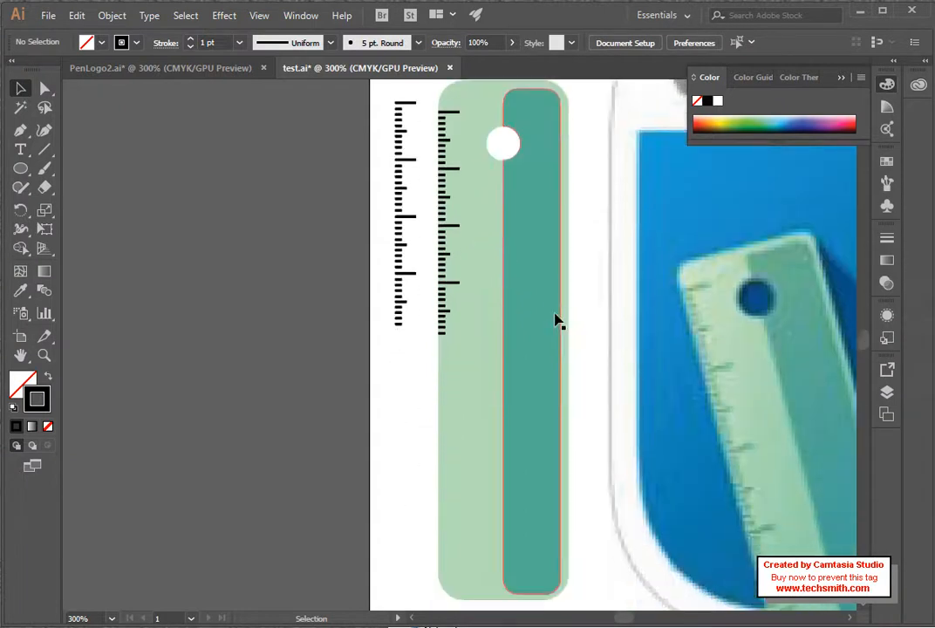
scroll(556, 319, "up", 3)
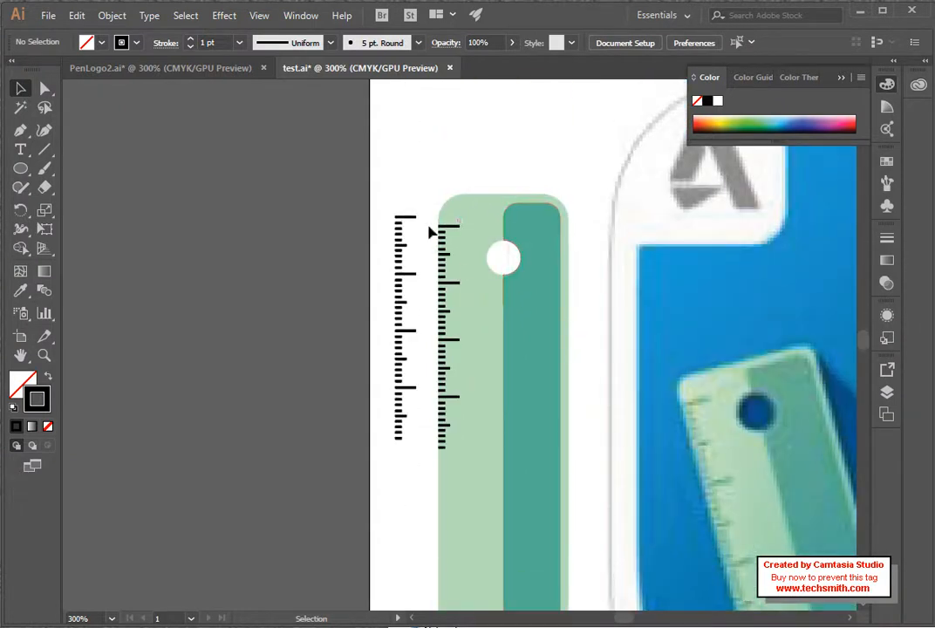
key("ctrl+z")
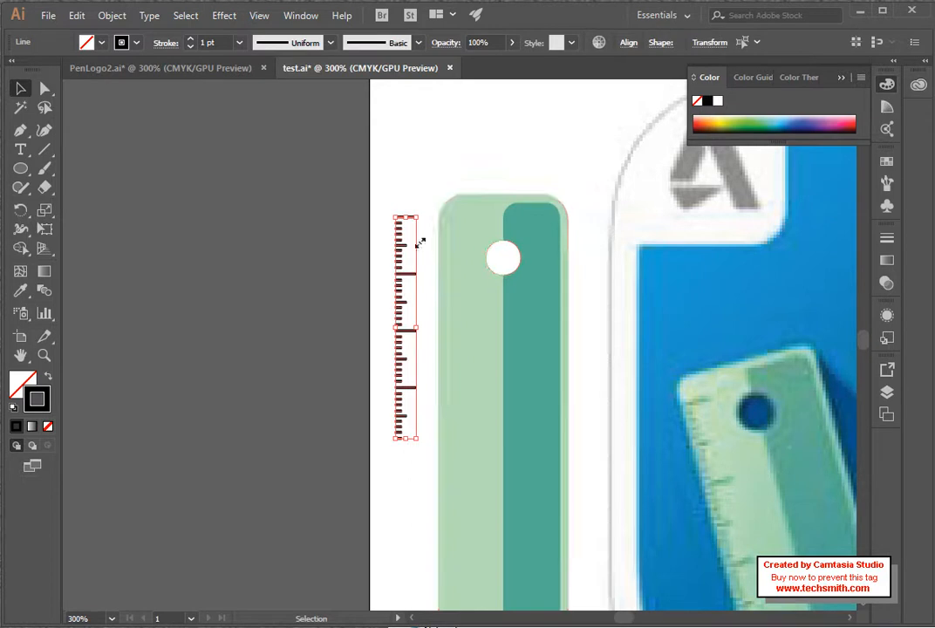
Step: Copy the selected tick scale onto the light green half of the ruler, nudge it to just inside the left edge, and deselect
left_click_drag(407, 286, 456, 301)
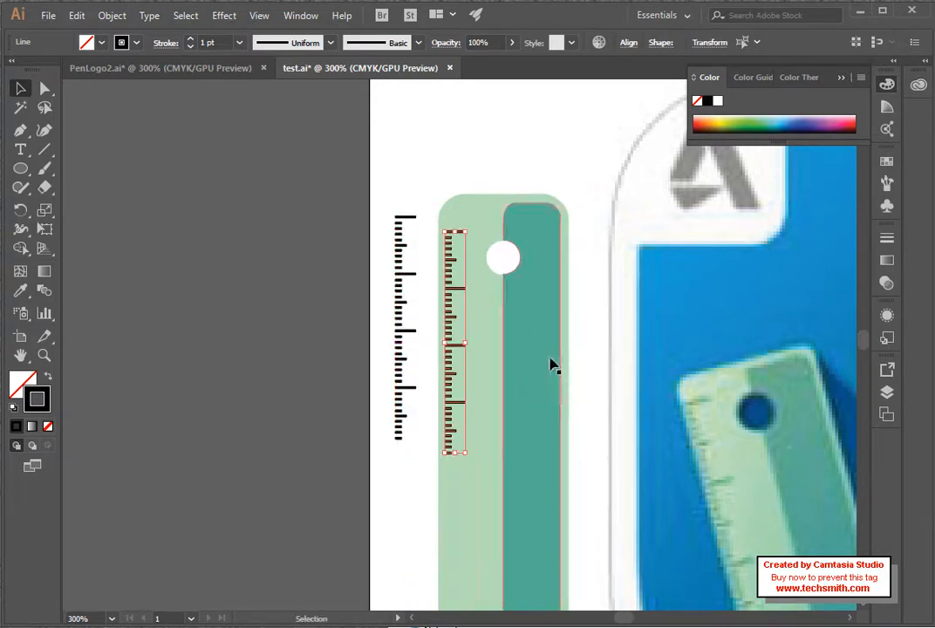
key("Left")
key("Left")
key("Left")
key("Right")
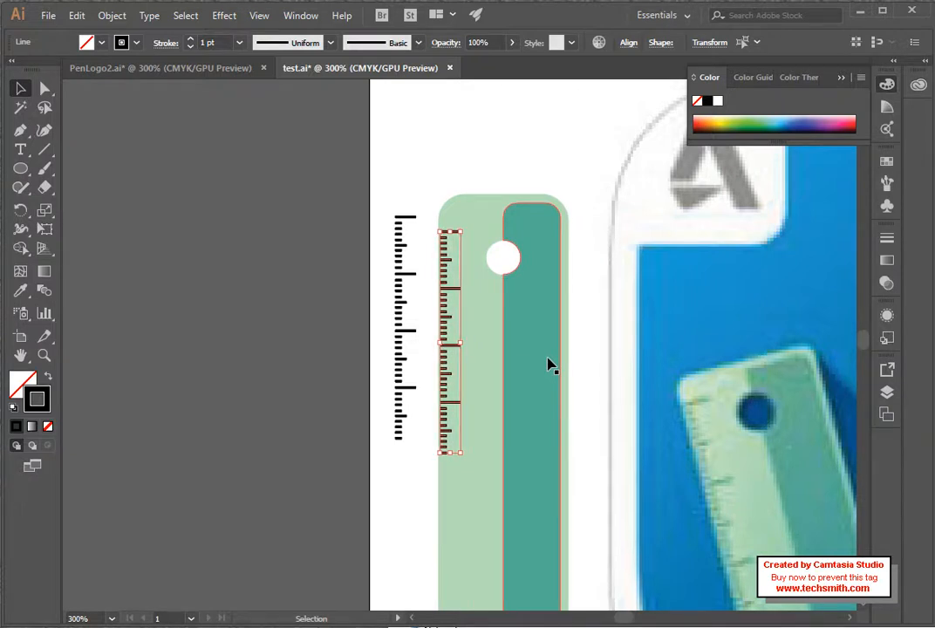
key("Right")
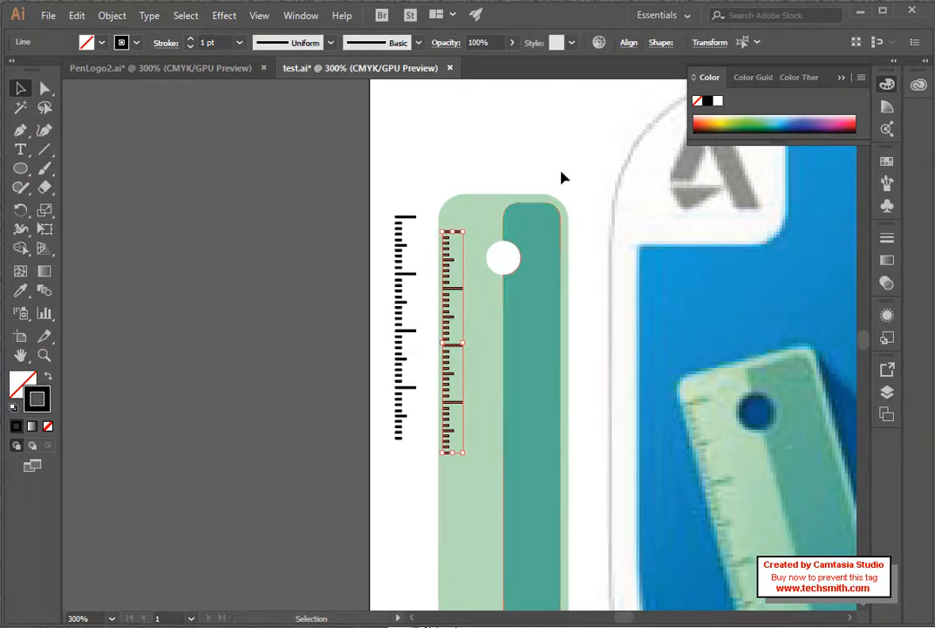
left_click(593, 254)
Step: Group the ruler's light green body, dark green strip and overlaid tick marks, leaving the spare tick scale outside the group
scroll(593, 255, "down", 3)
scroll(593, 254, "up", 3)
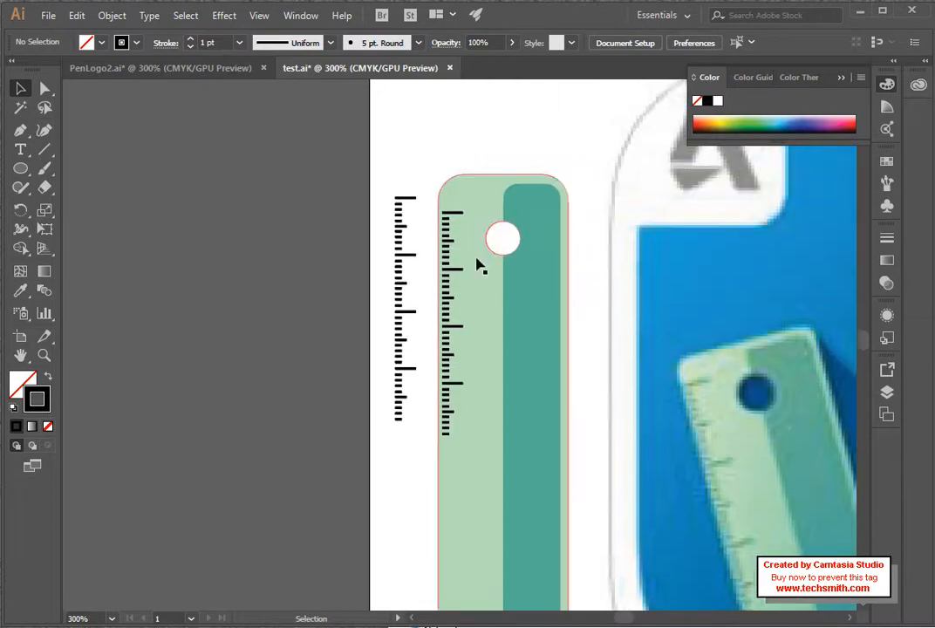
left_click_drag(427, 147, 580, 513)
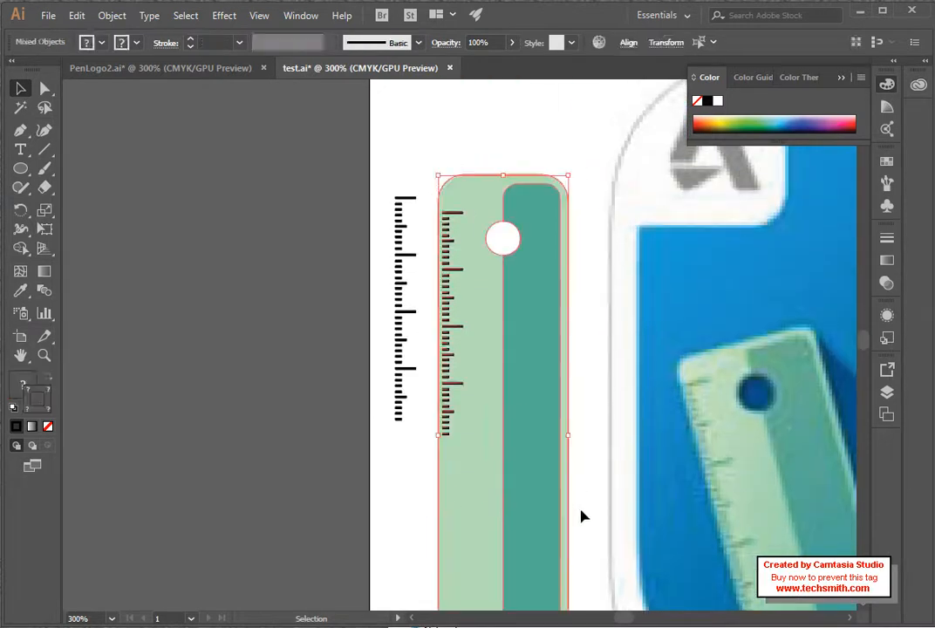
right_click(541, 382)
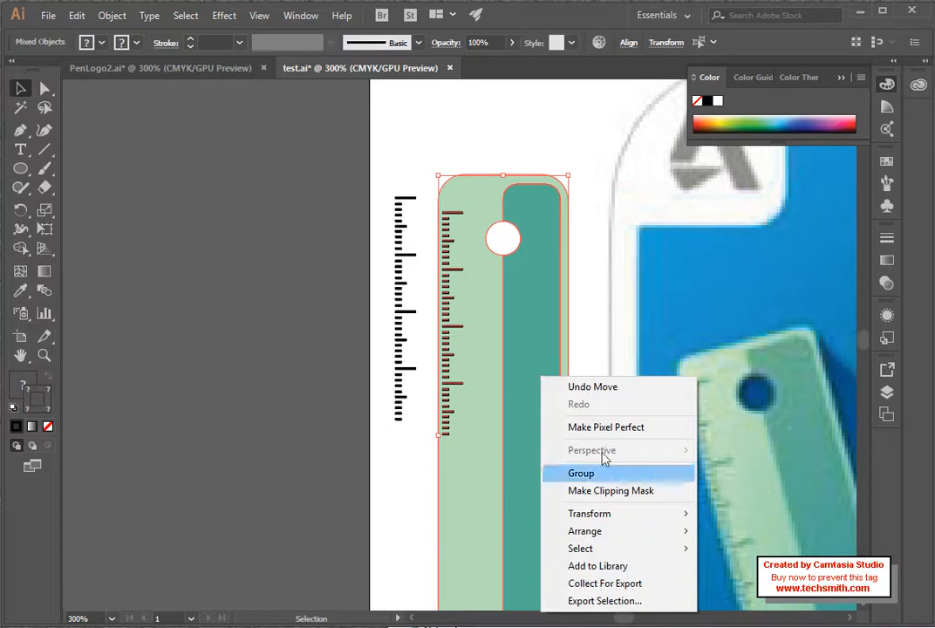
left_click(581, 473)
scroll(580, 397, "down", 1)
key("z")
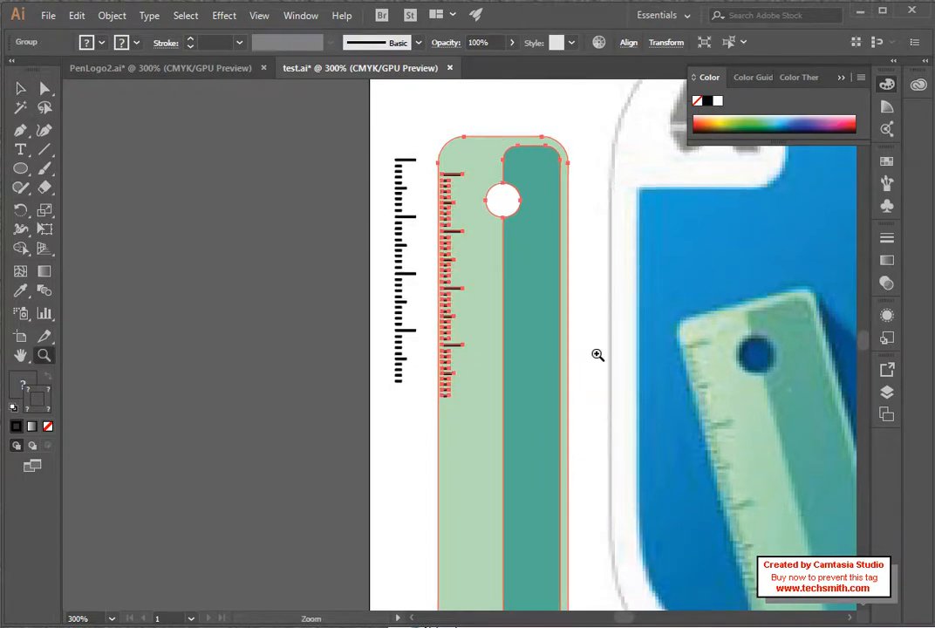
left_click(598, 355, "alt")
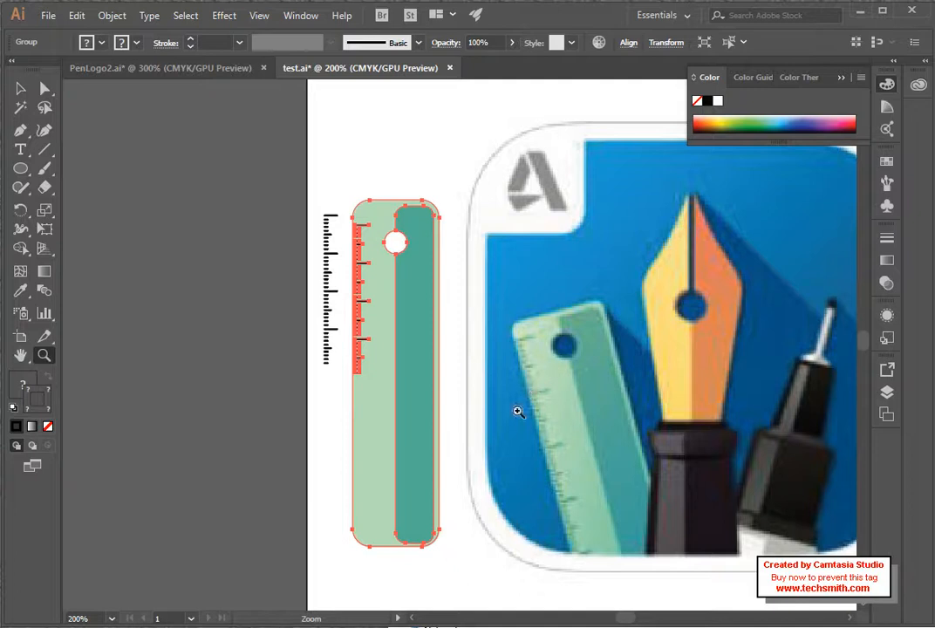
Step: Duplicate the ruler group onto the reference icon, lining up its hole with the hole of the pictured ruler
left_click(21, 88)
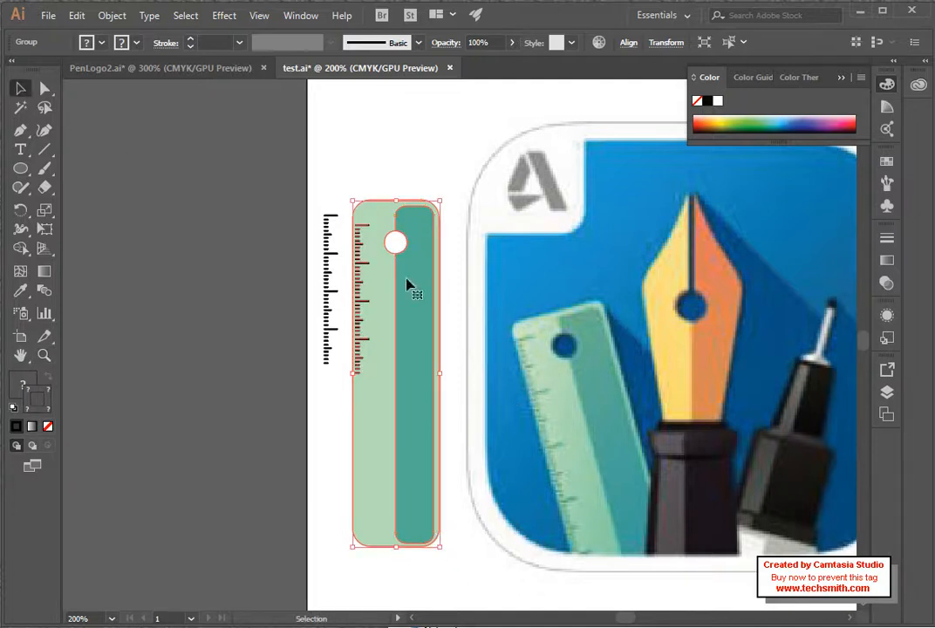
scroll(568, 271, "down", 1)
scroll(568, 272, "up", 2)
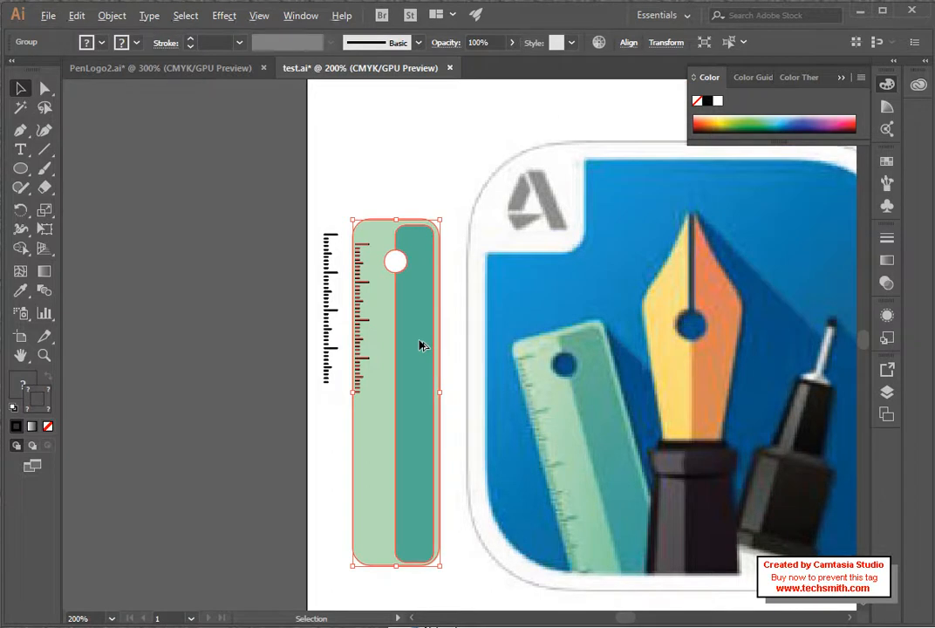
left_click_drag(421, 344, 585, 449)
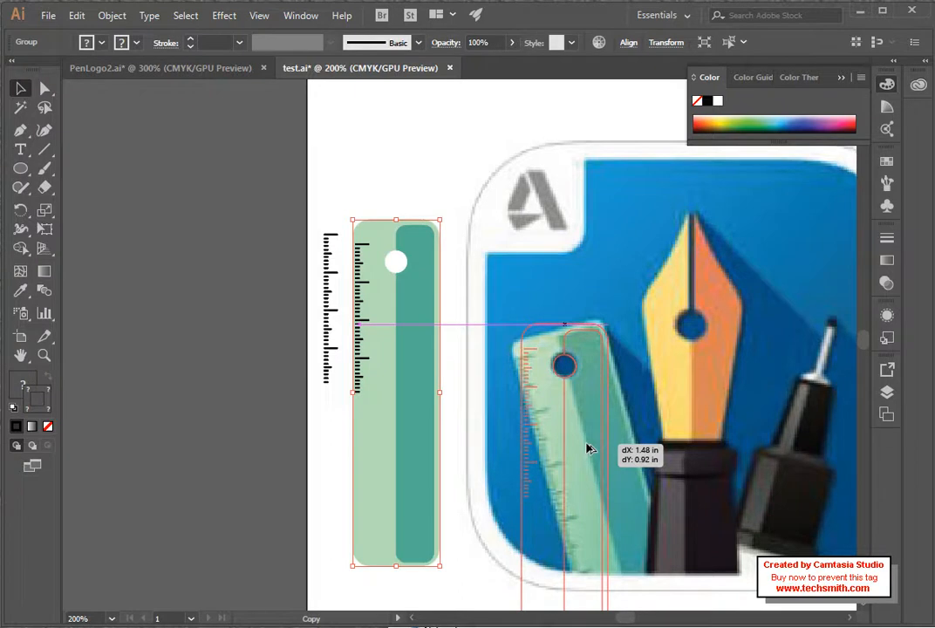
left_click_drag(588, 448, 589, 448)
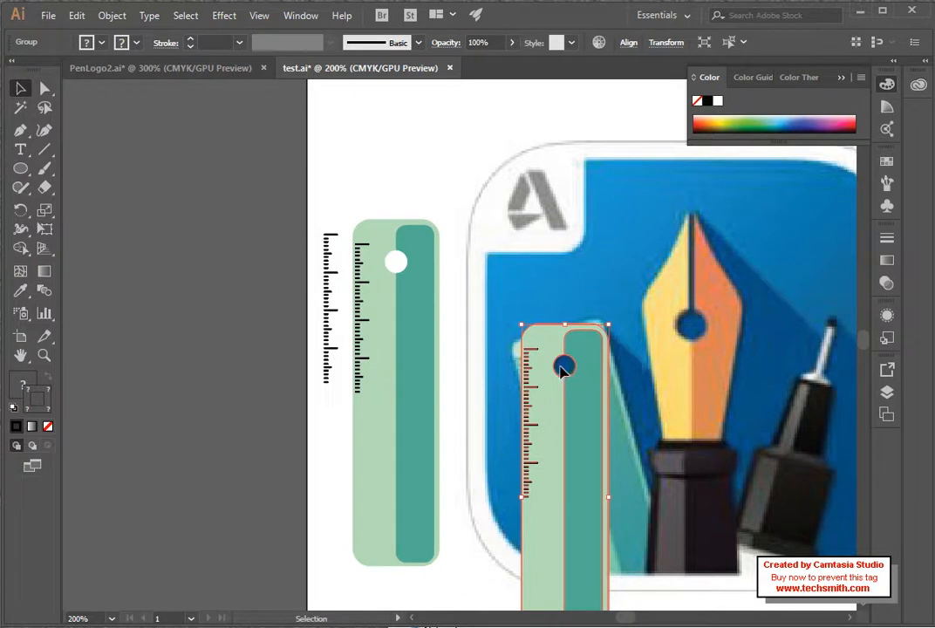
left_click(22, 212)
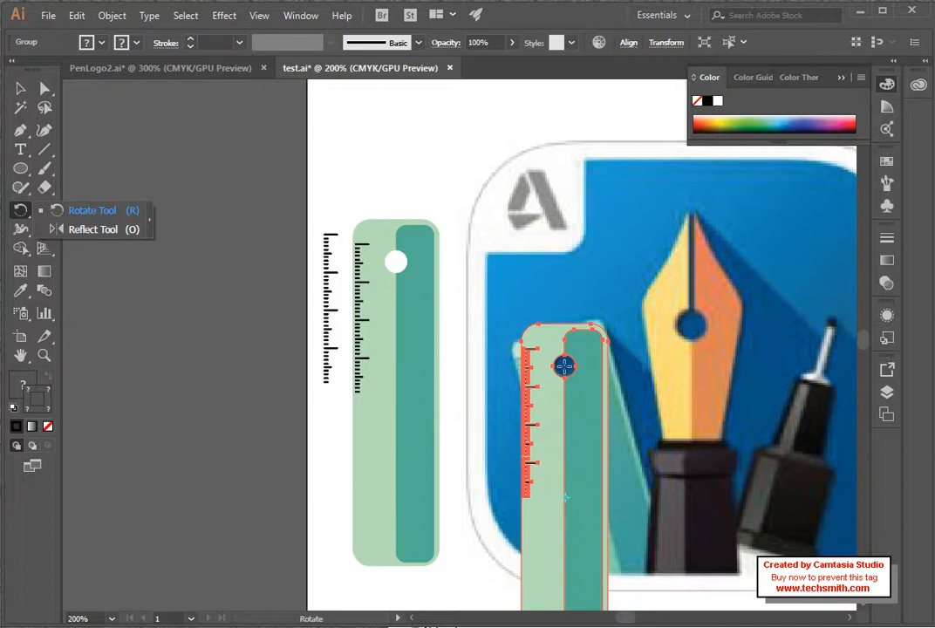
mouse_move(565, 369)
left_mouse_down()
mouse_move(547, 371)
mouse_move(559, 366)
mouse_move(547, 371)
mouse_move(571, 375)
left_mouse_up()
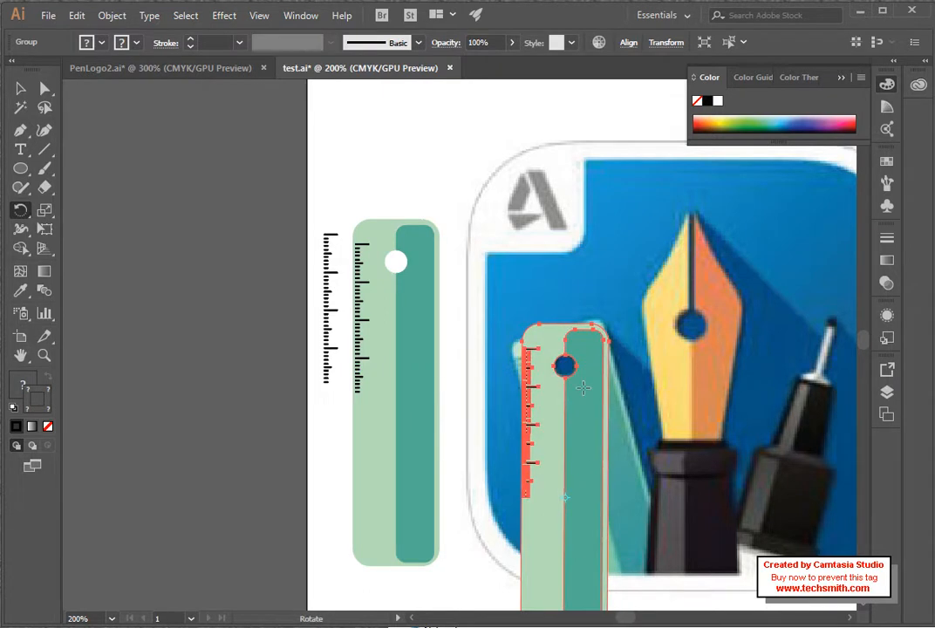
left_click_drag(560, 499, 602, 474)
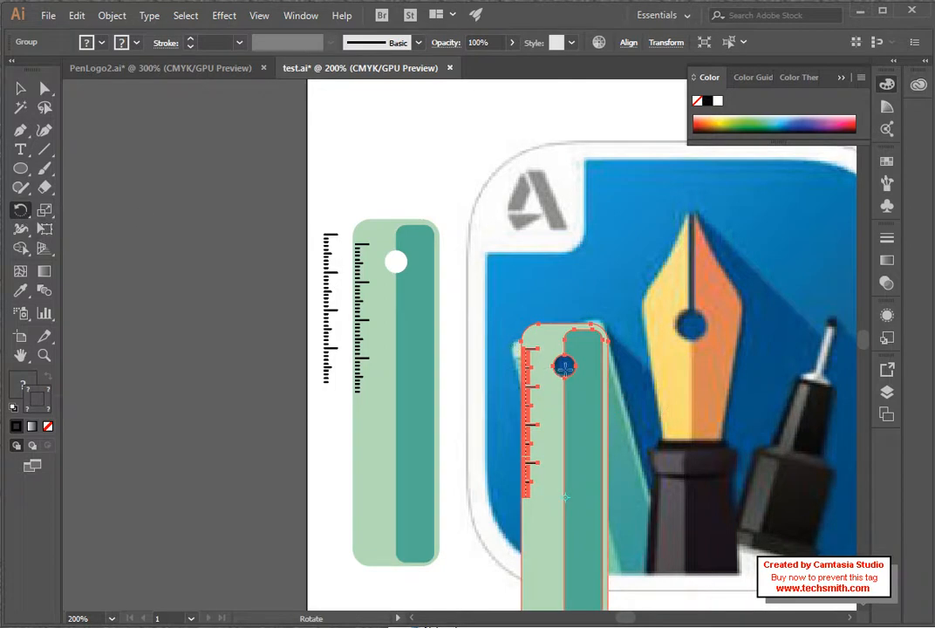
right_click(564, 370)
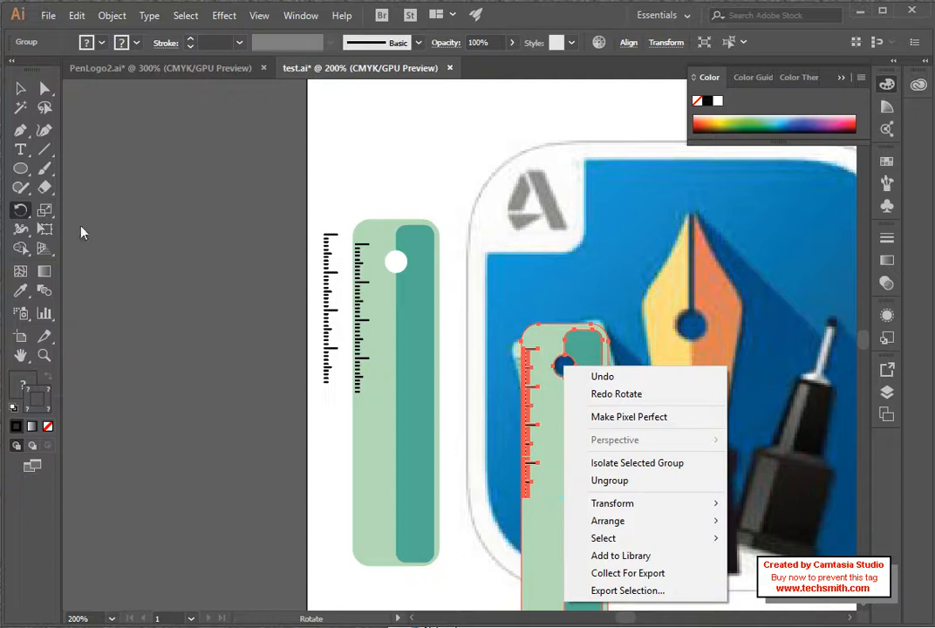
left_click(45, 88)
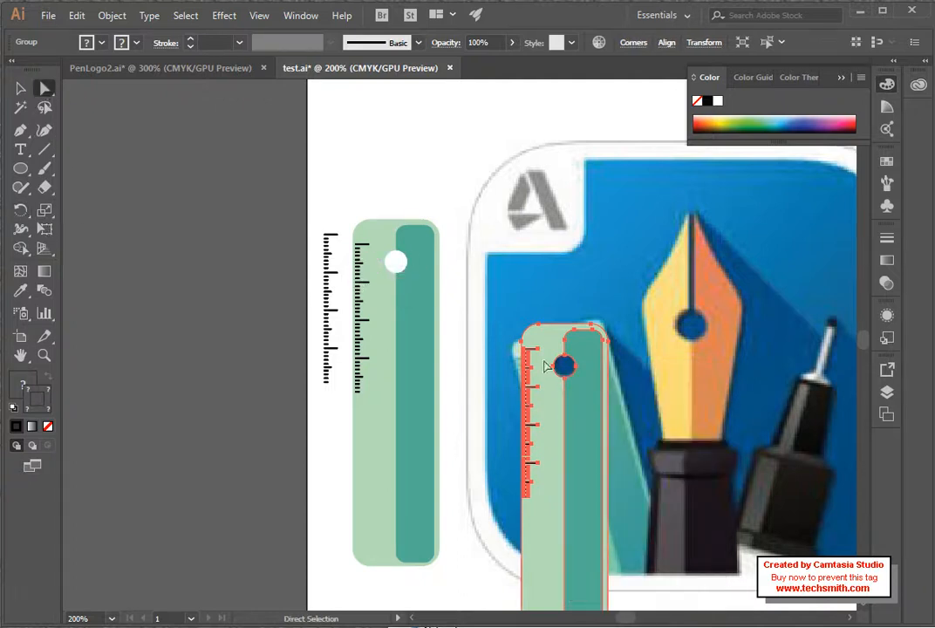
Step: Rotate the copied ruler counterclockwise around the centre of its hole to match the tilt of the reference ruler
left_click(21, 212)
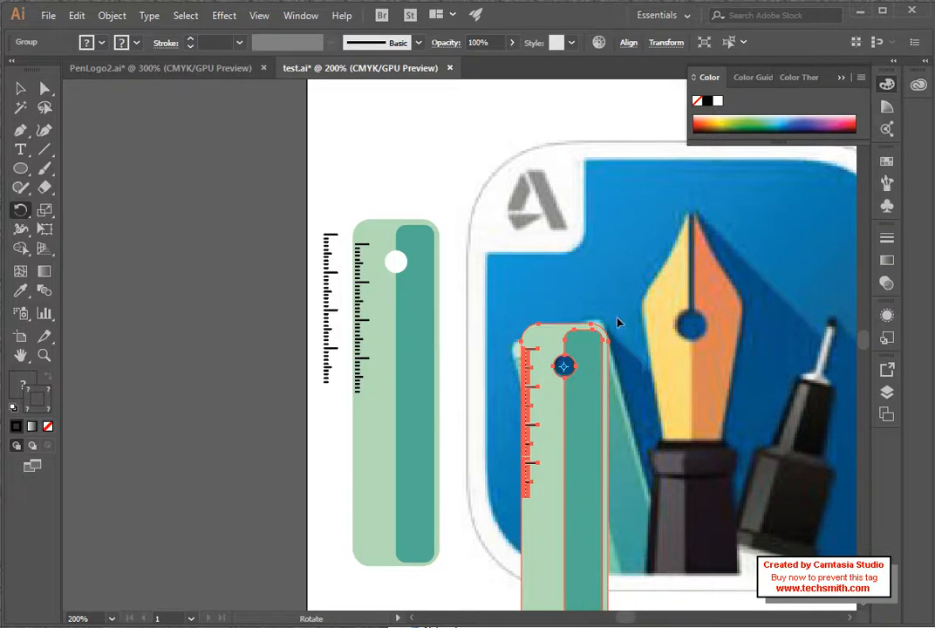
mouse_move(576, 348)
left_mouse_down()
mouse_move(585, 346)
mouse_move(569, 344)
mouse_move(589, 351)
left_mouse_up()
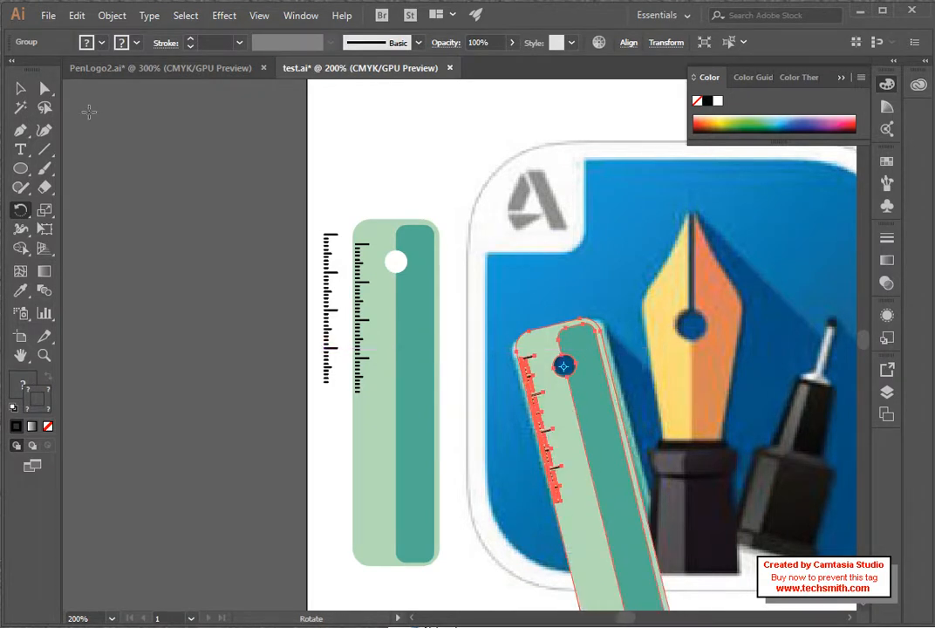
left_click(20, 88)
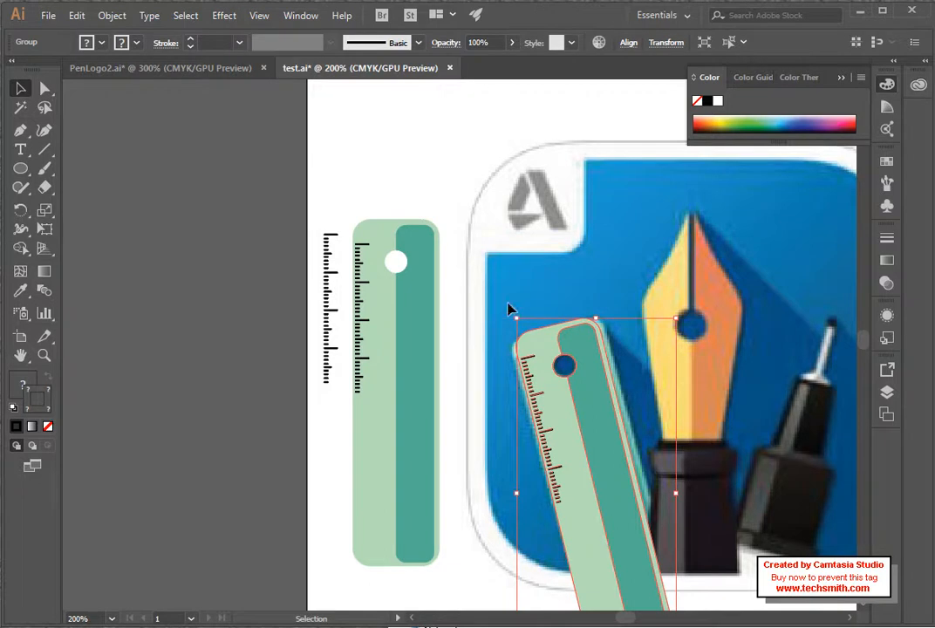
Step: Fine-tune the copied ruler's rotation and nudge it sideways so it sits over the reference ruler
mouse_move(515, 309)
left_mouse_down()
mouse_move(507, 313)
mouse_move(515, 314)
left_mouse_up()
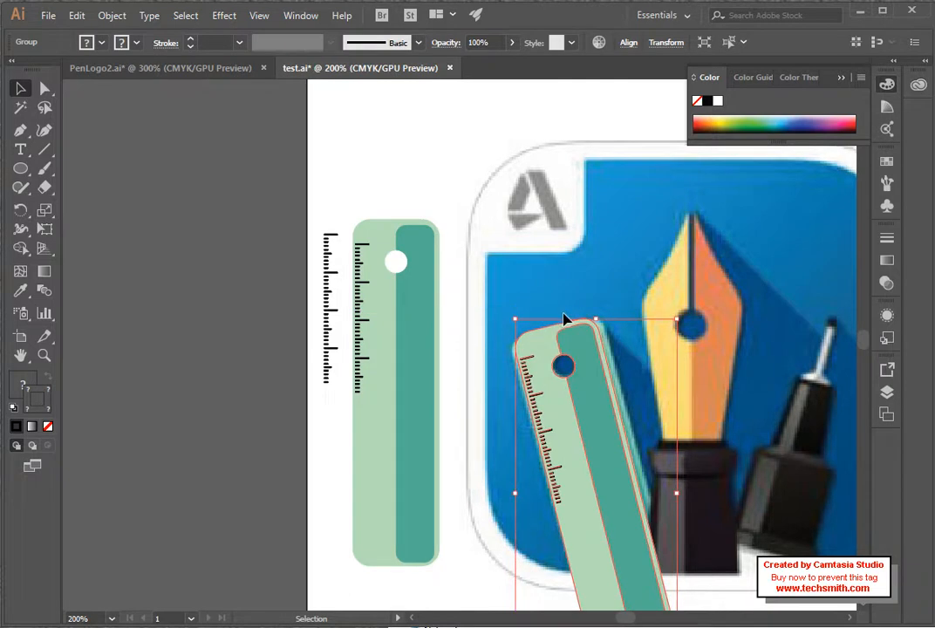
key("Right")
key("Right")
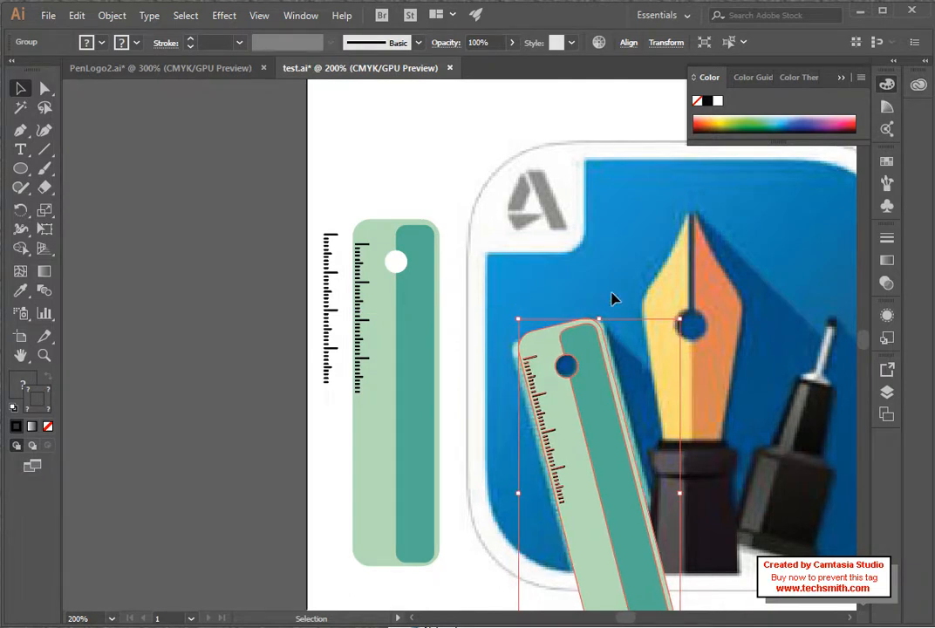
left_click(513, 316)
left_click(538, 351)
left_click_drag(515, 311, 510, 311)
Step: Collapse the contents of Layer 2 in the layer list and hide the Layer 1 reference image
left_click(887, 392)
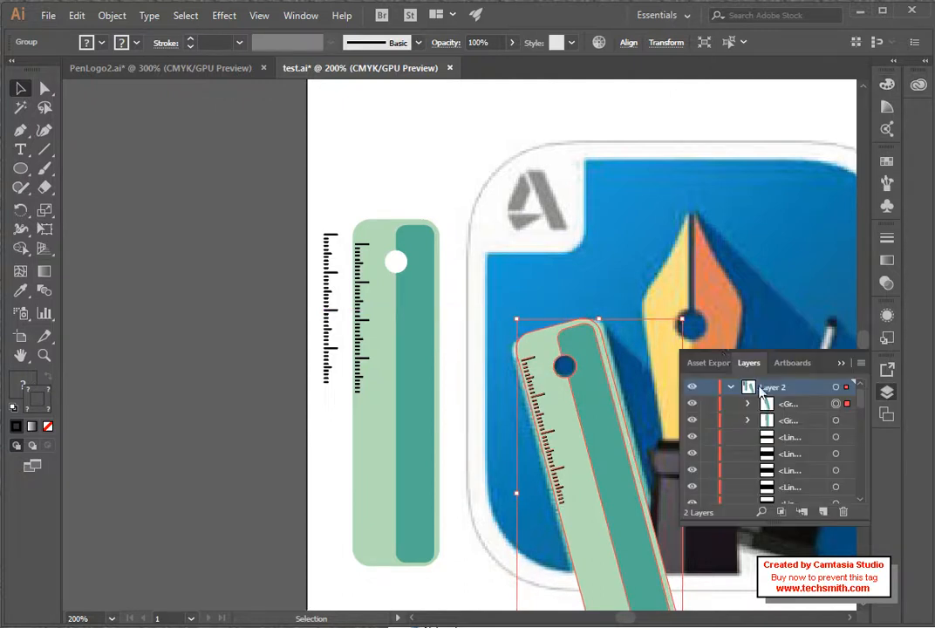
scroll(783, 436, "down", 3)
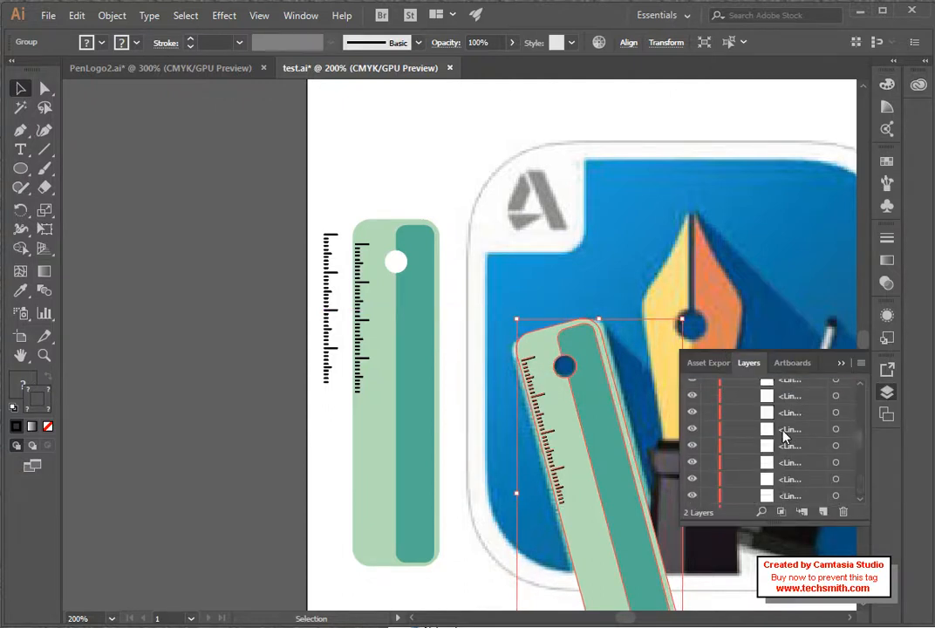
scroll(783, 437, "up", 5)
left_click(729, 387)
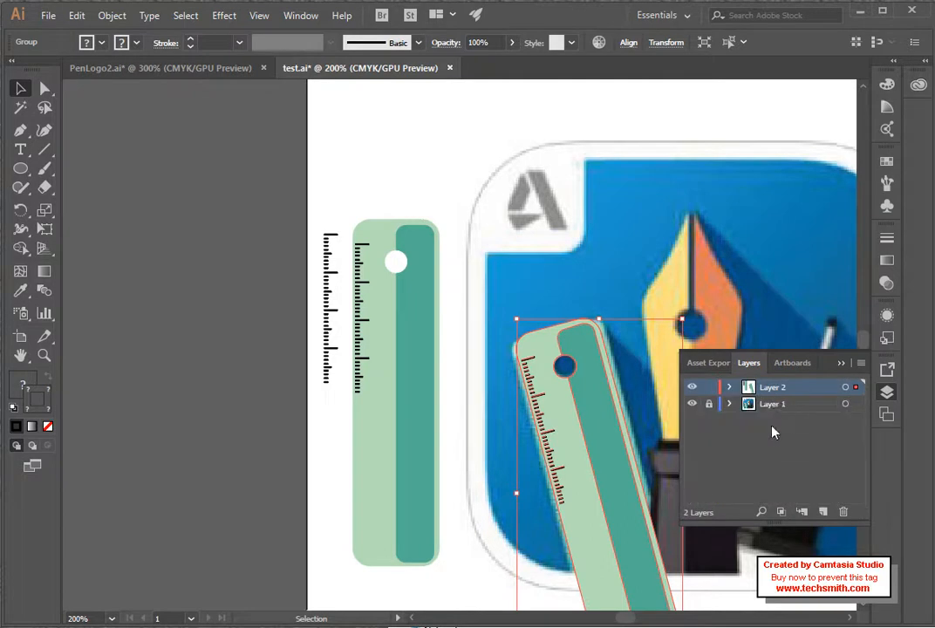
left_click(692, 404)
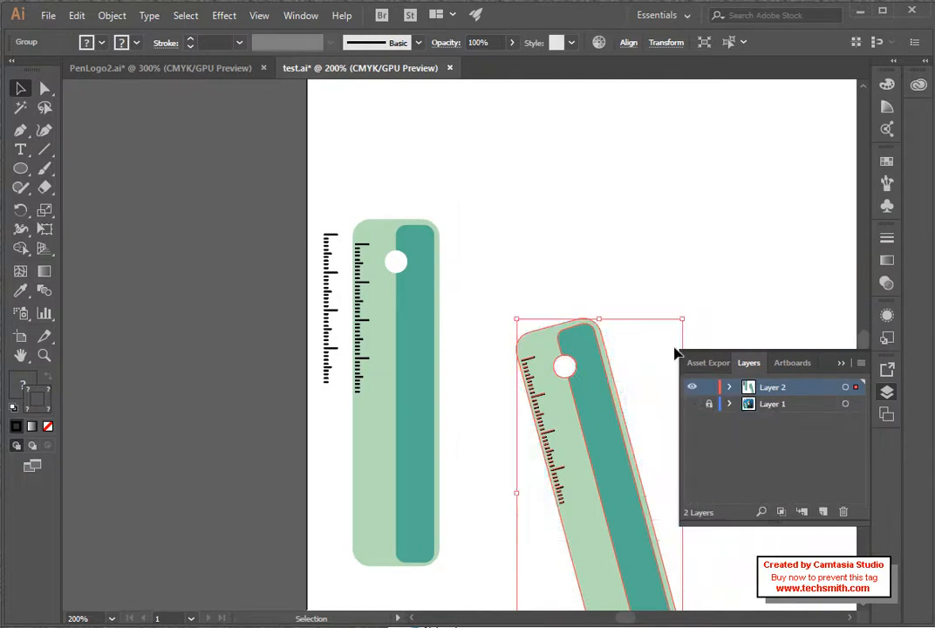
Step: Deselect the tilted ruler and examine both rulers without the reference image behind them
left_click(641, 351)
scroll(613, 338, "down", 4)
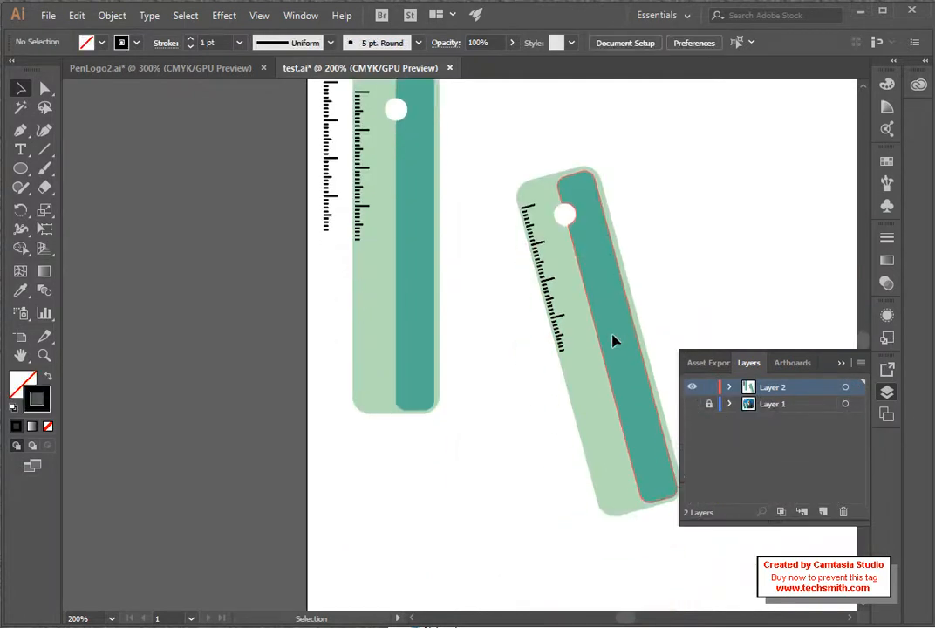
scroll(707, 279, "up", 3)
scroll(706, 279, "down", 5)
scroll(707, 279, "up", 3)
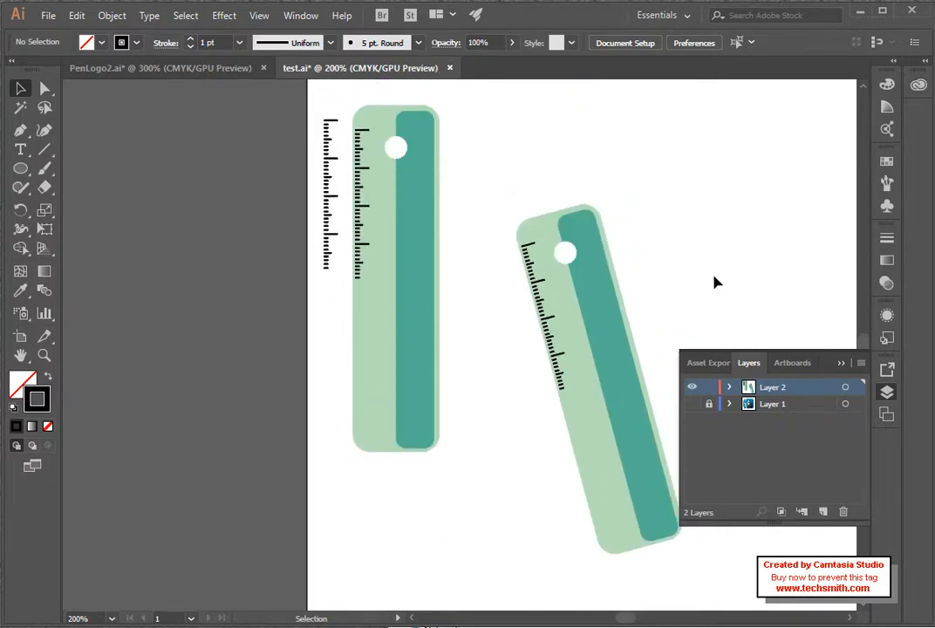
scroll(624, 238, "up", 2)
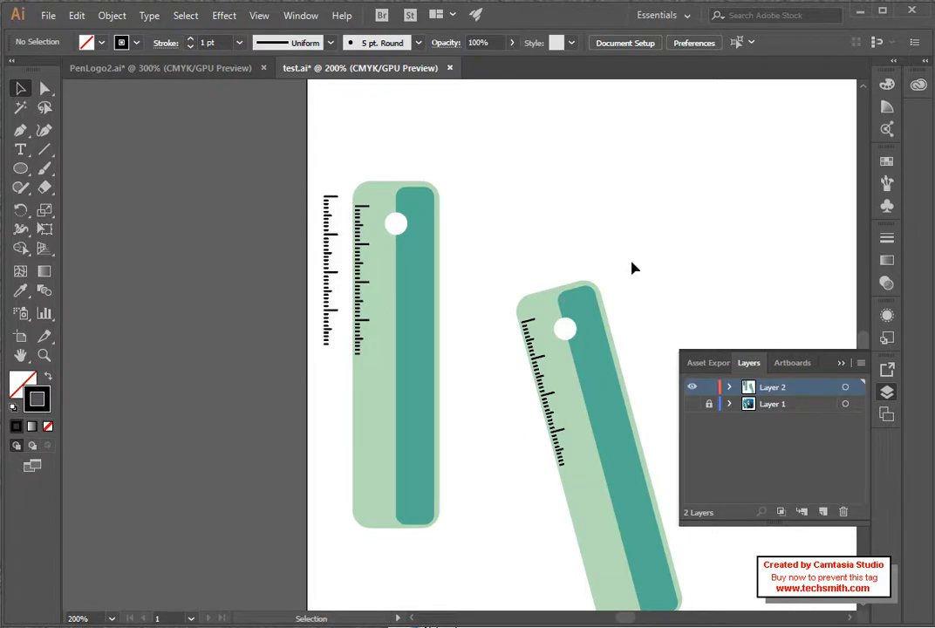
key("h")
left_click_drag(567, 234, 444, 241)
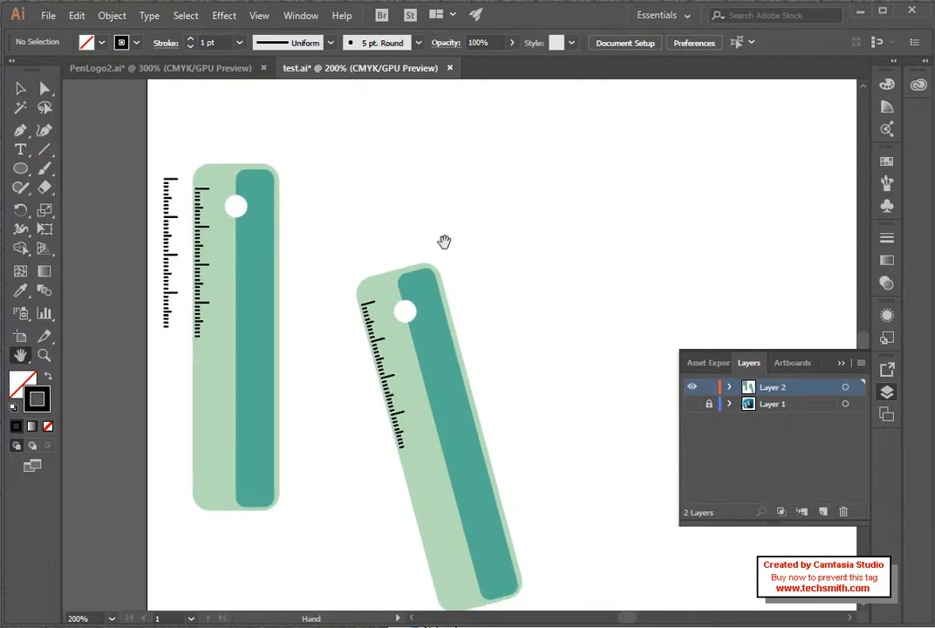
Step: Make the Layer 1 reference image visible again
left_click(691, 404)
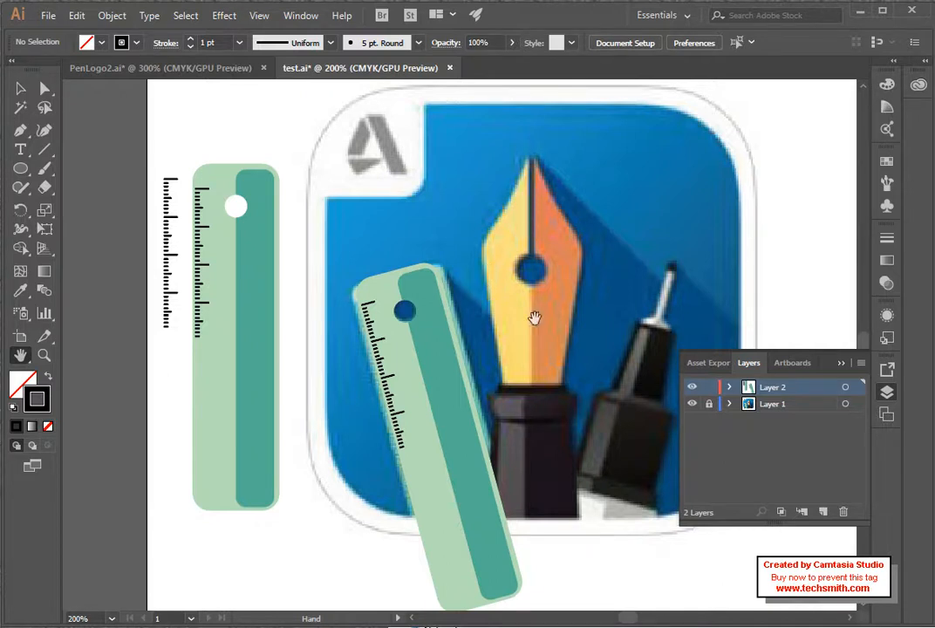
left_click_drag(520, 275, 416, 286)
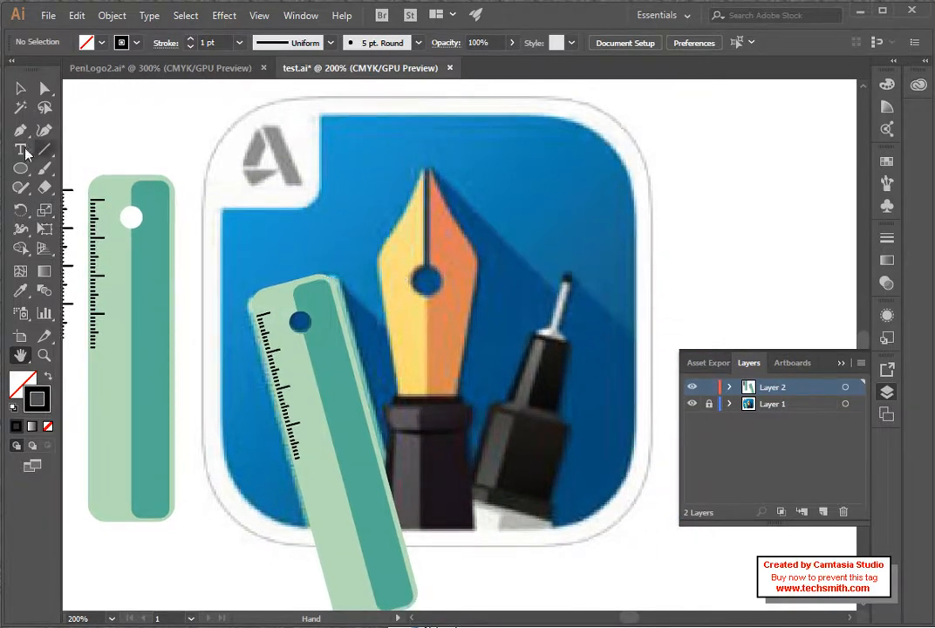
Step: Draw a Pen path of straight segments from the nib's tip, looping down beside the nib and back across its upper half
left_click(43, 355)
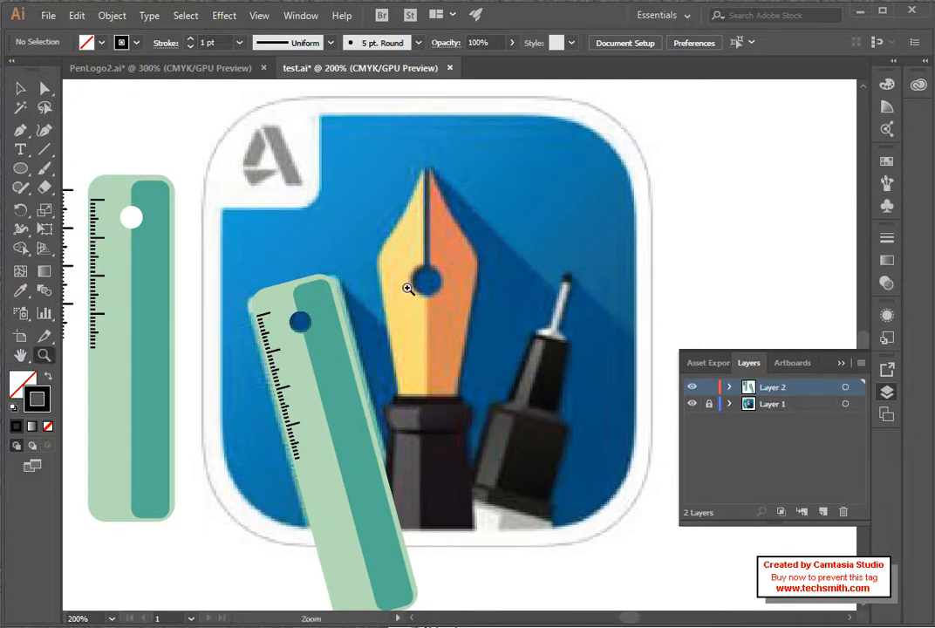
left_click(462, 310)
left_click(20, 130)
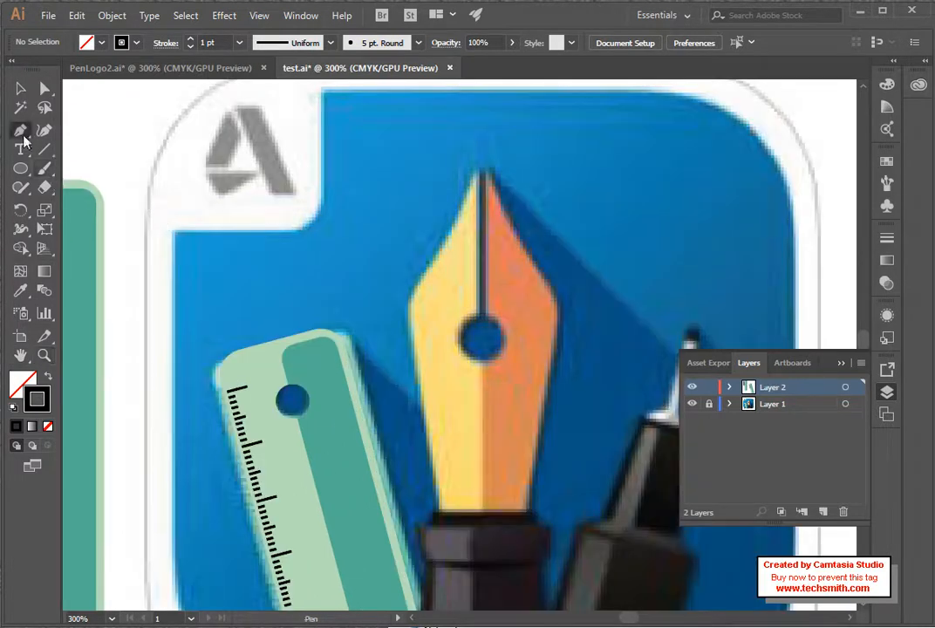
left_click(475, 176)
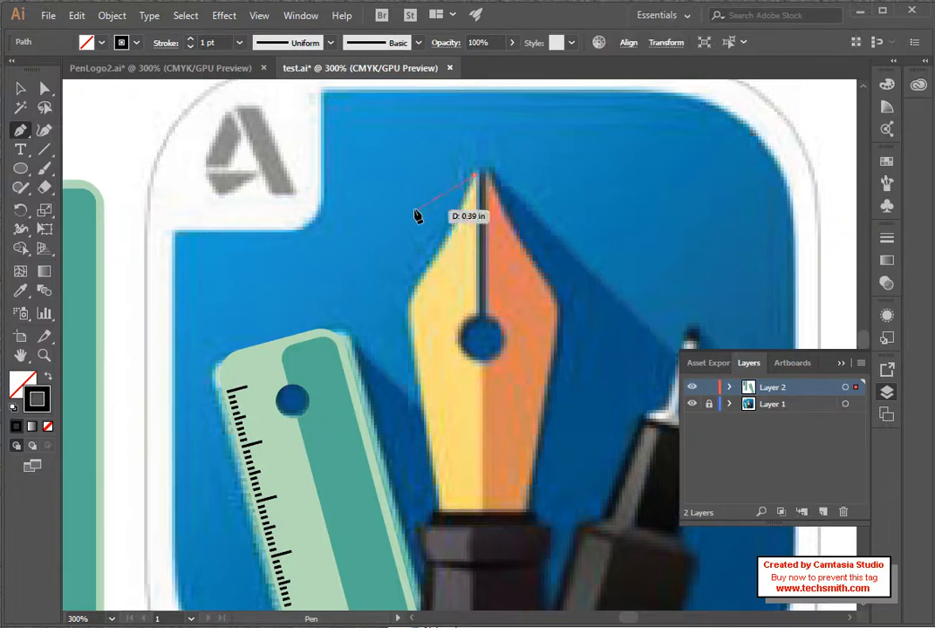
left_click(360, 261)
left_click(361, 296)
left_click(392, 349)
left_click(430, 297)
left_click(469, 259)
left_click(496, 253)
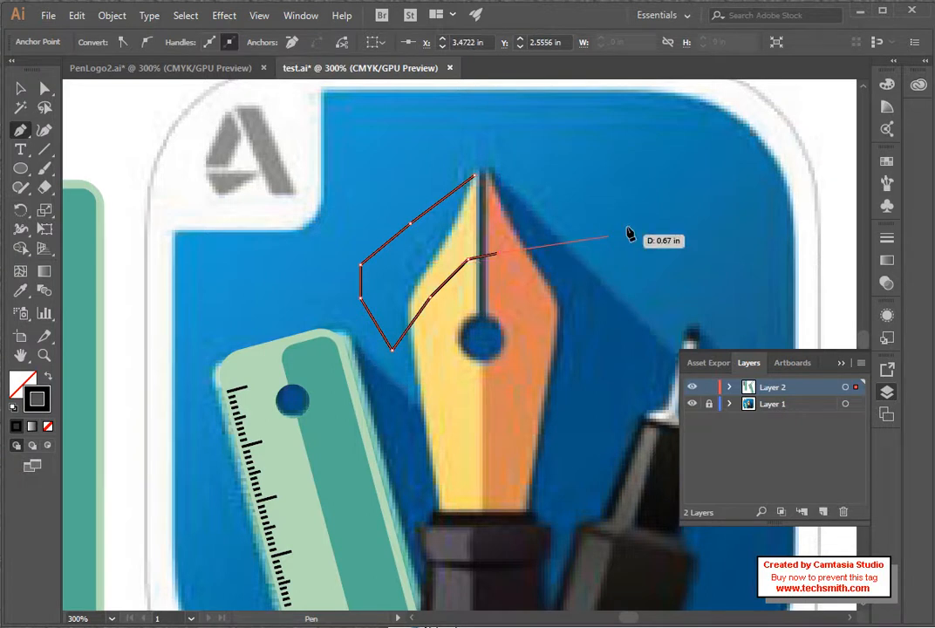
Step: Extend the path with two curved segments over the blue area beyond the nib and remove the last anchor's outgoing handle
left_click_drag(625, 208, 691, 213)
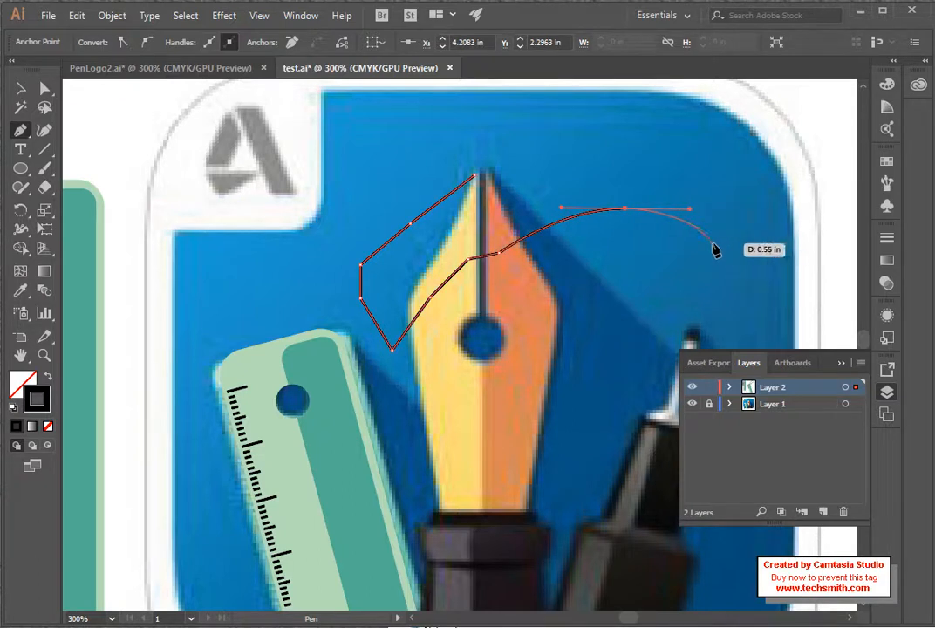
left_click_drag(723, 243, 771, 257)
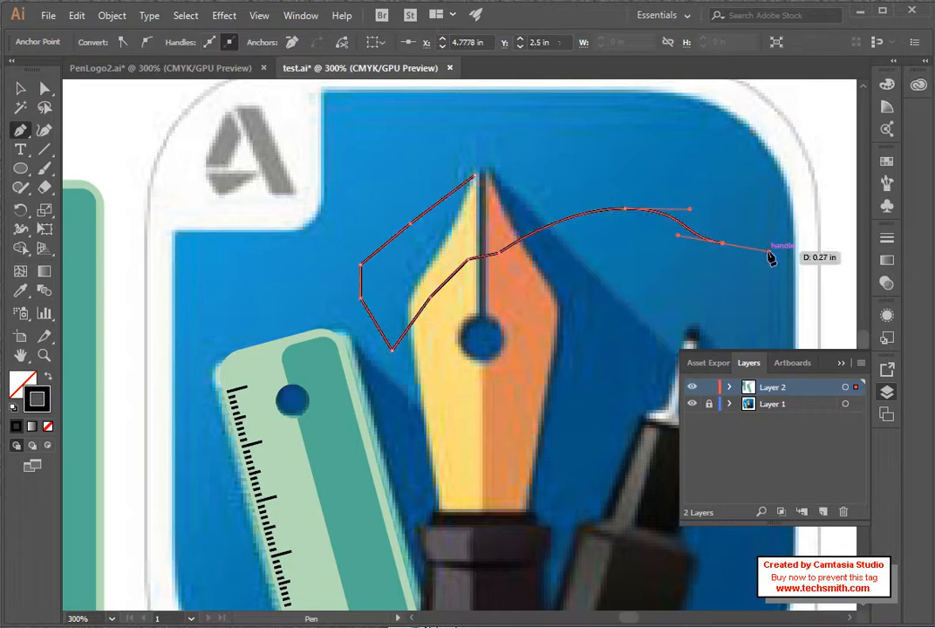
left_click(722, 243)
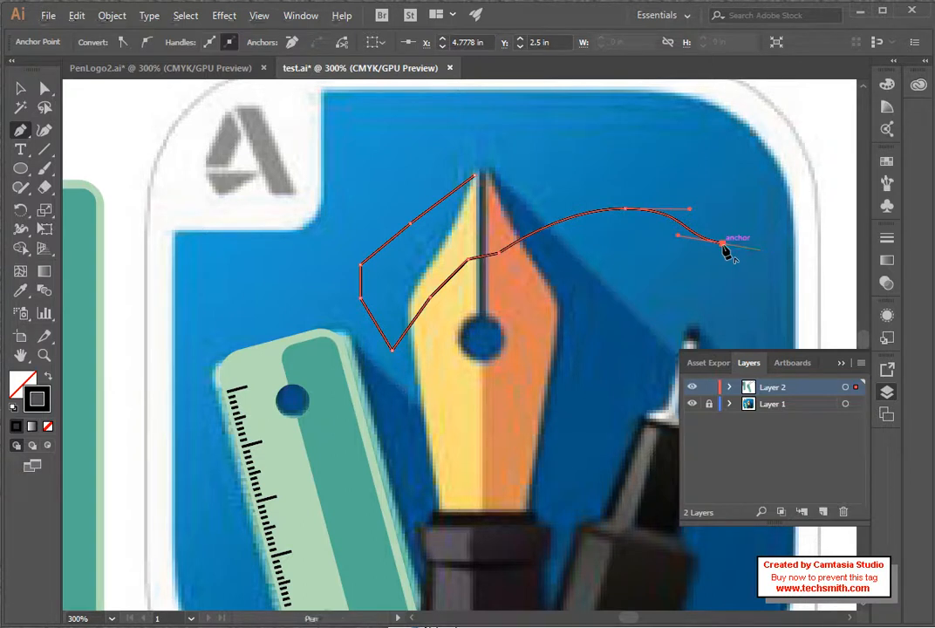
Step: Continue the path straight to the icon's rounded corner and back above the nib, converting the middle anchor of the return to a corner
left_click(779, 167)
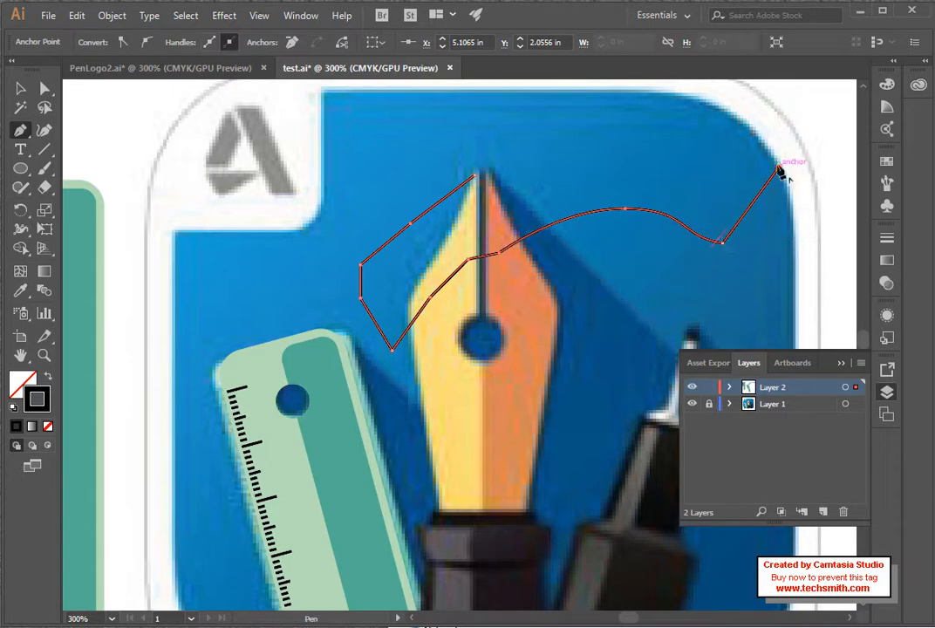
left_click_drag(632, 149, 546, 186)
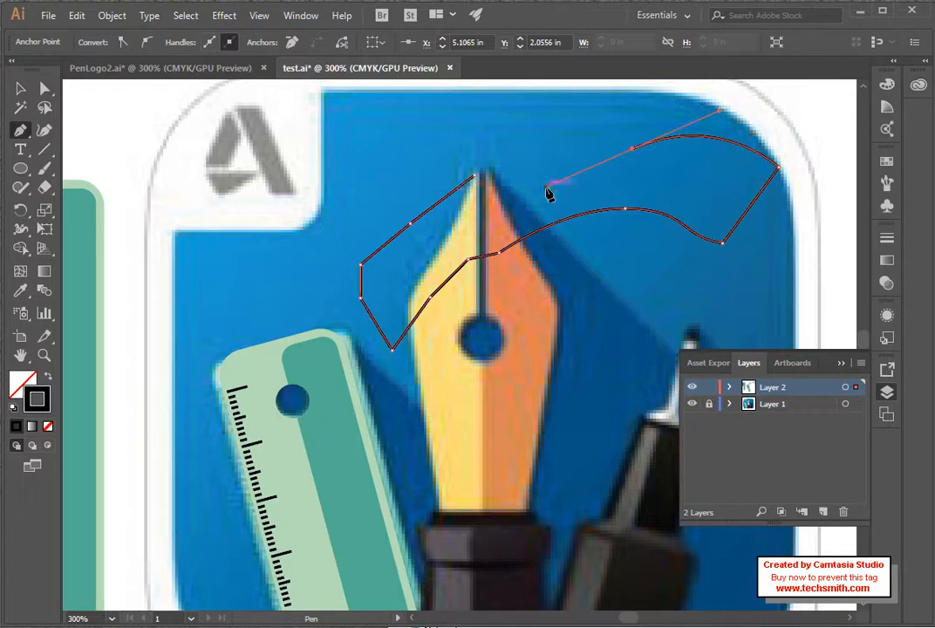
left_click(459, 152)
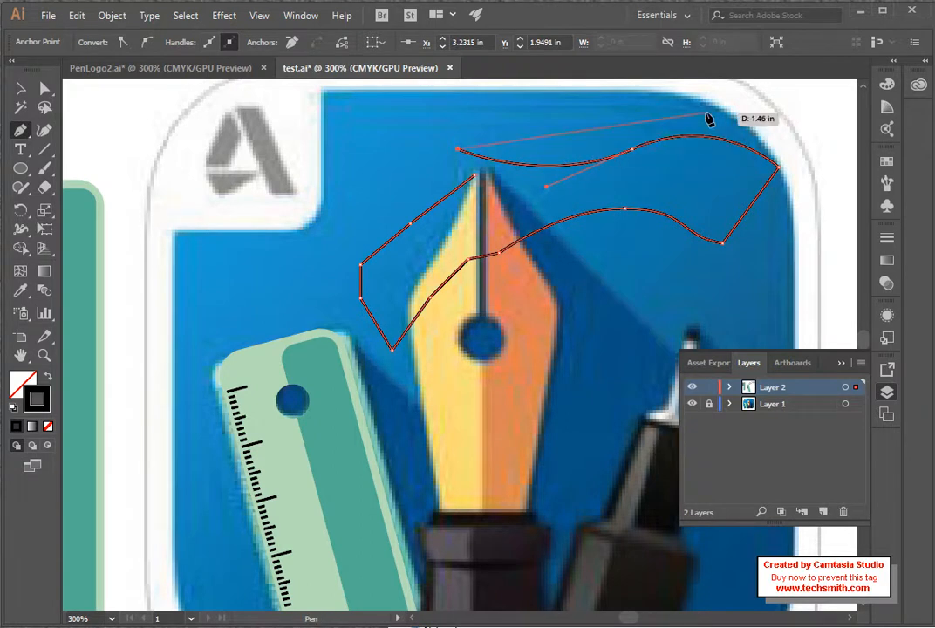
left_click(632, 150)
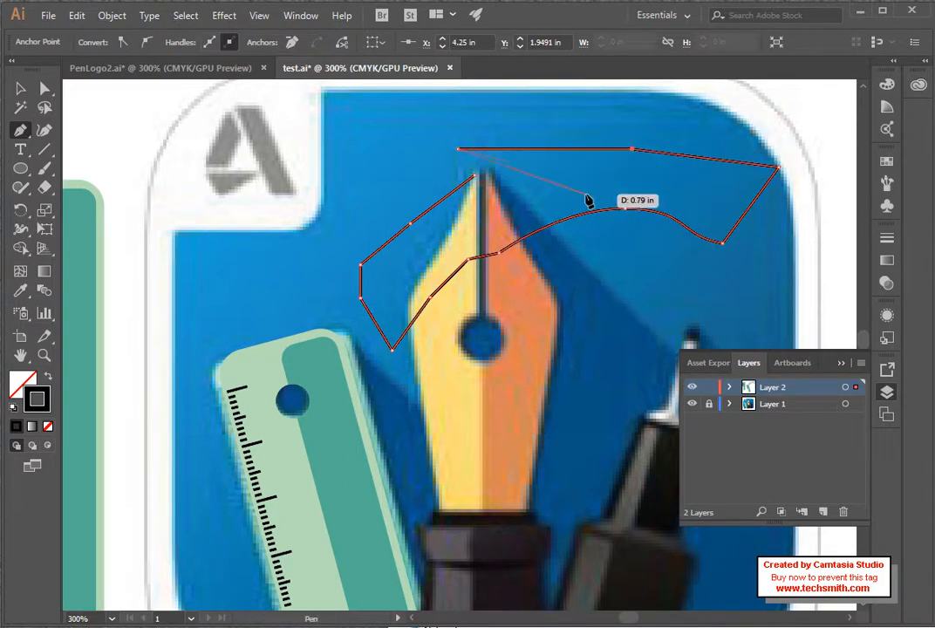
Step: Continue the practice path with straight segments toward the icon's white corner and close it at the nib's tip
left_click_drag(383, 188, 363, 205)
left_click(405, 162)
left_click(345, 127)
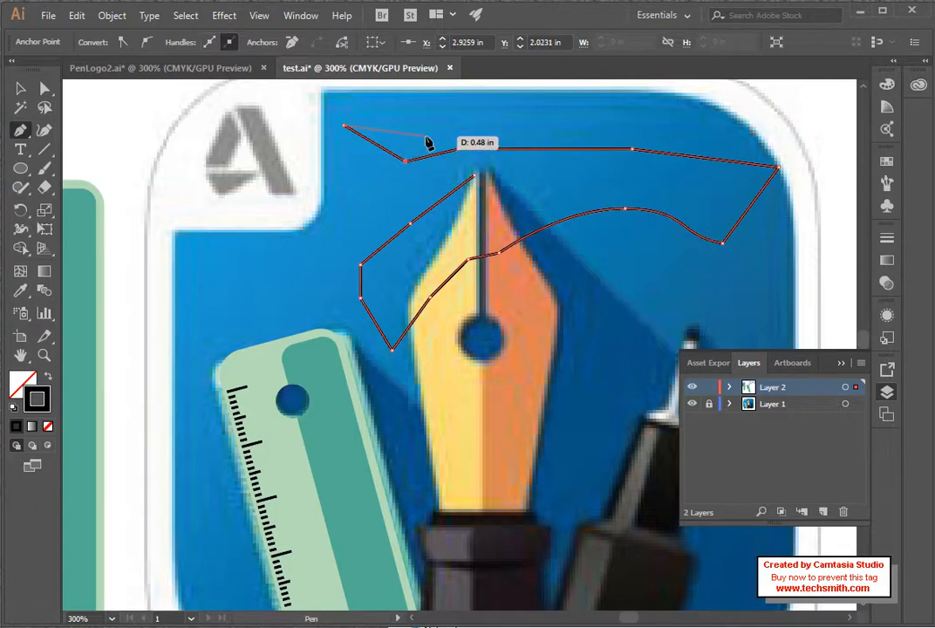
left_click(329, 209)
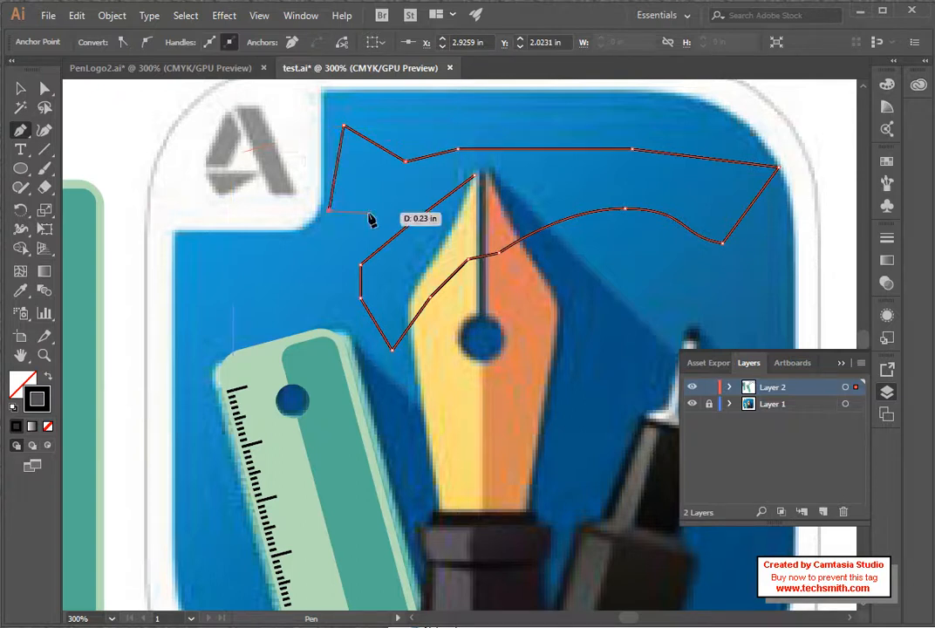
left_click(475, 175)
Step: Delete the finished practice path
left_click(20, 88)
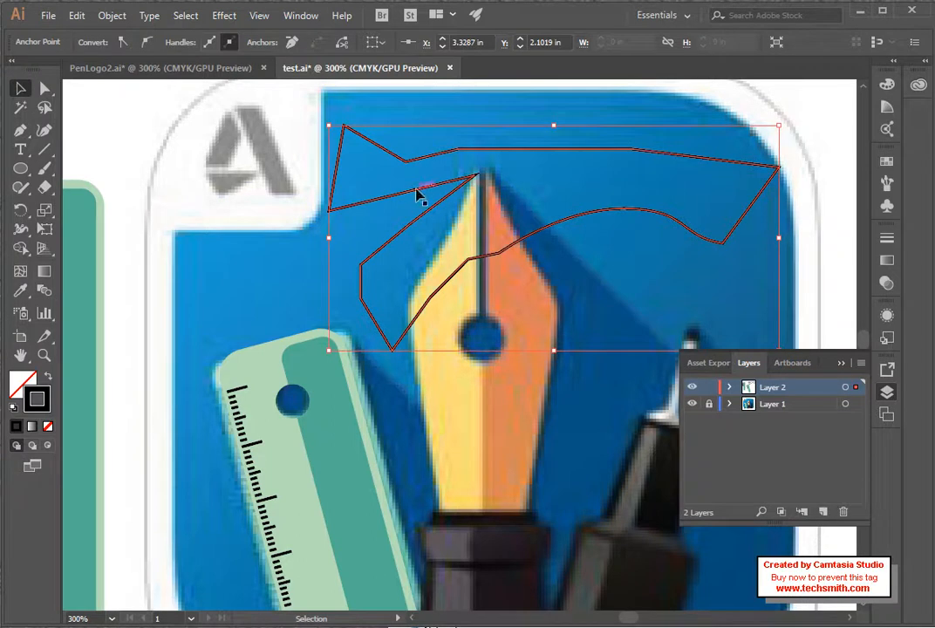
key("Delete")
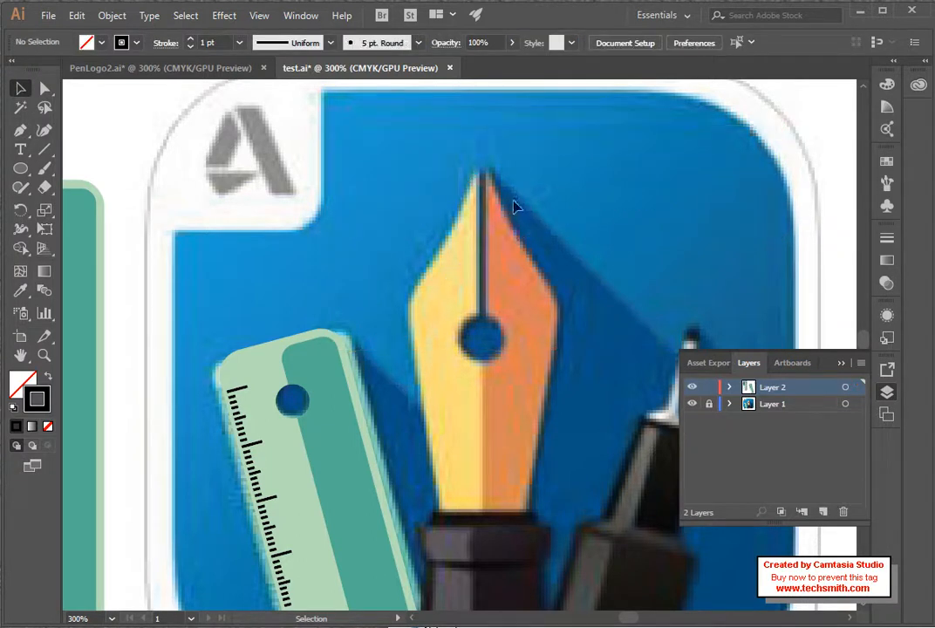
Step: Trace the nib's yellow half with a closed Pen path along its curved outer edge, across the base and straight up to the tip
key("p")
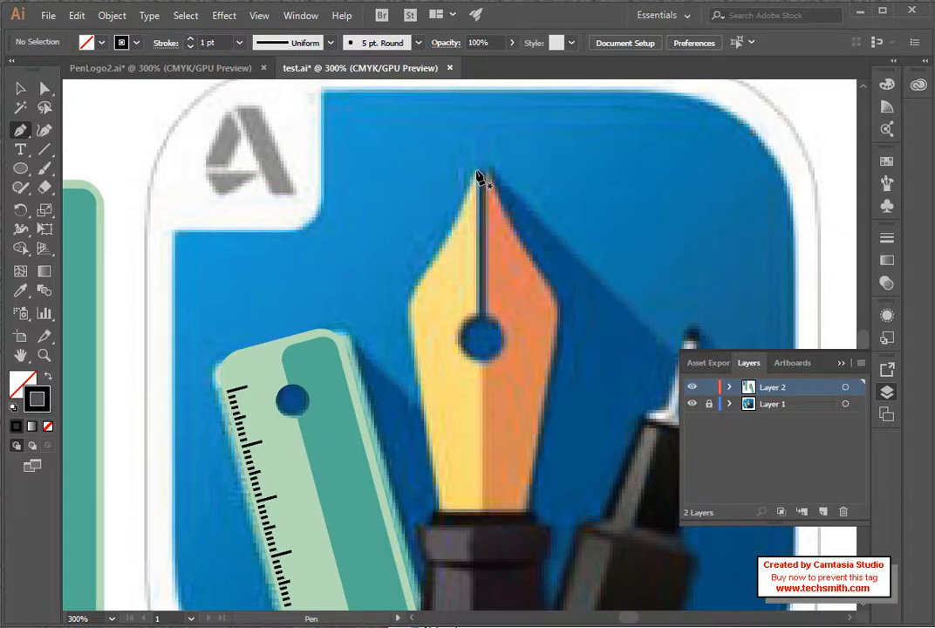
left_click(477, 173)
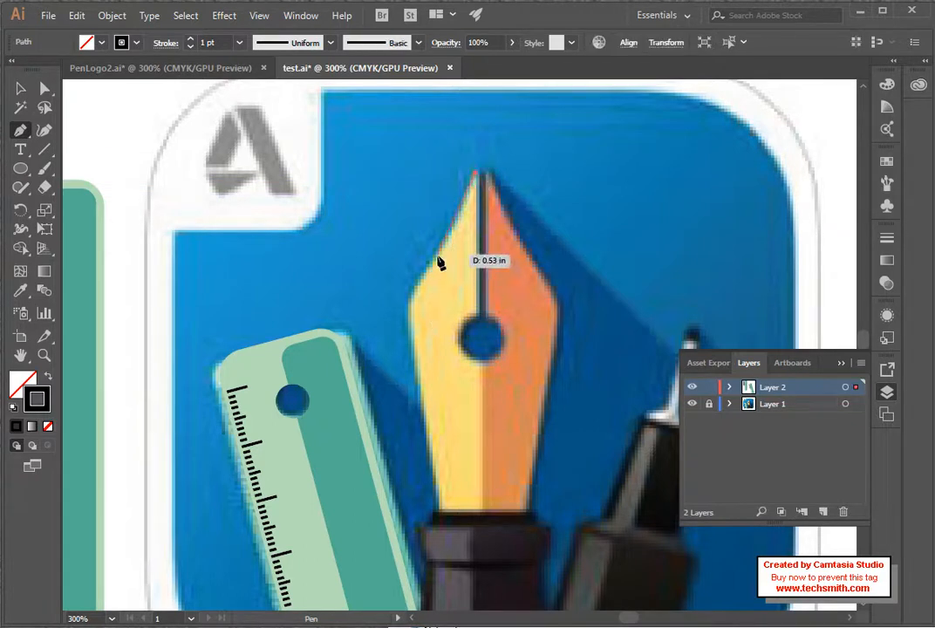
left_click(438, 259)
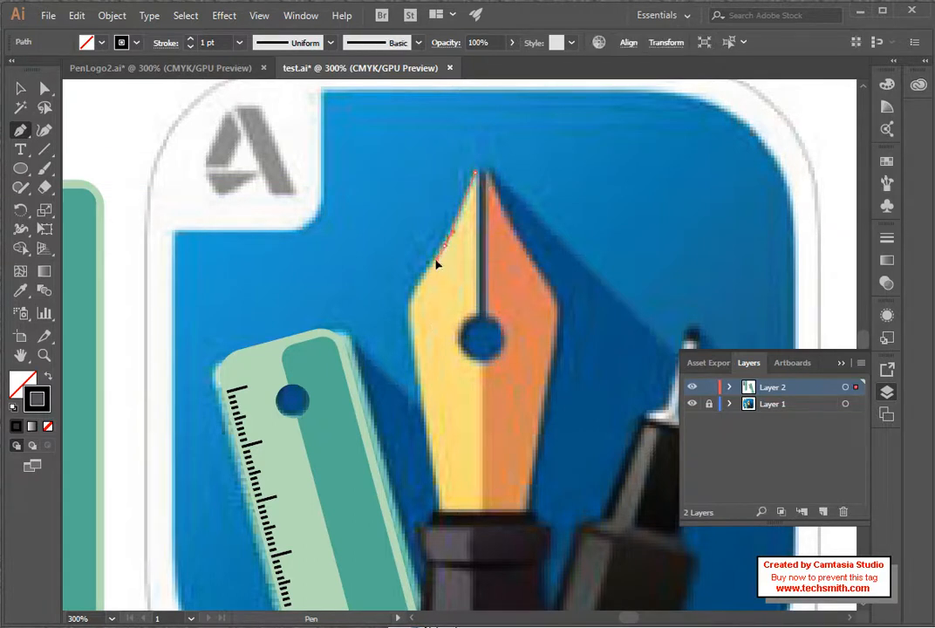
left_click_drag(411, 290, 408, 308)
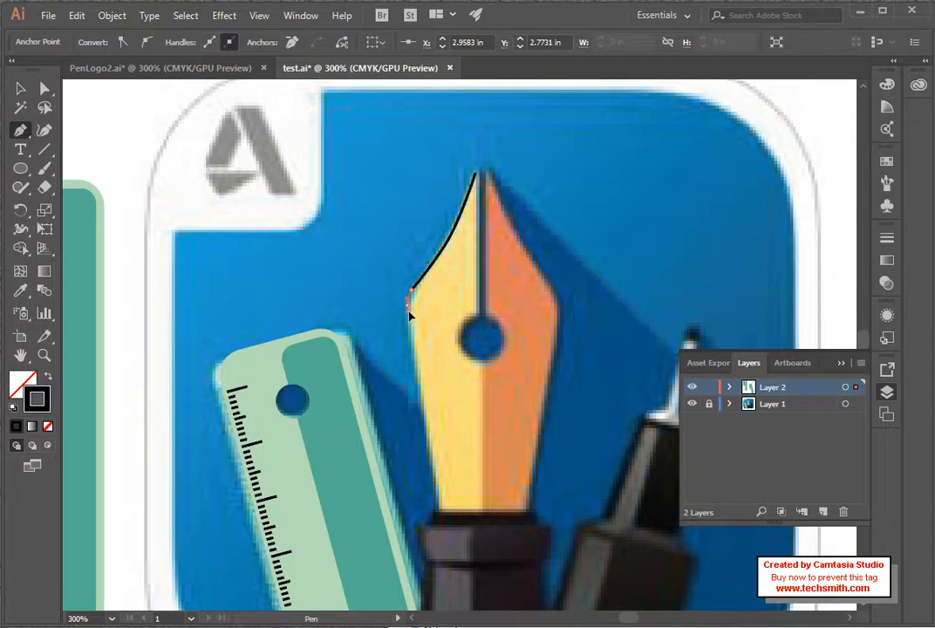
left_click_drag(408, 316, 425, 416)
left_click(423, 413)
left_click_drag(441, 514, 476, 518)
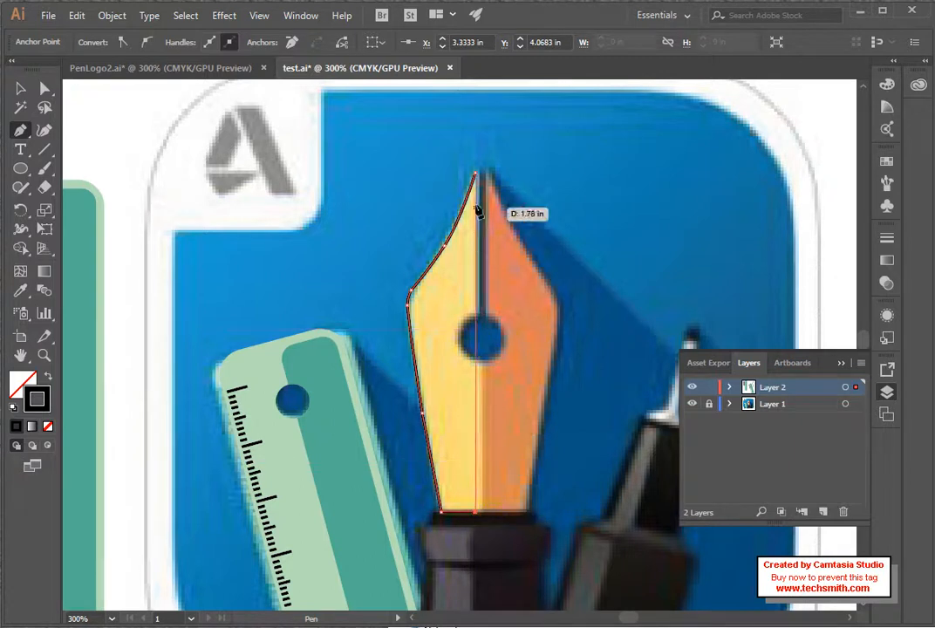
left_click(476, 177)
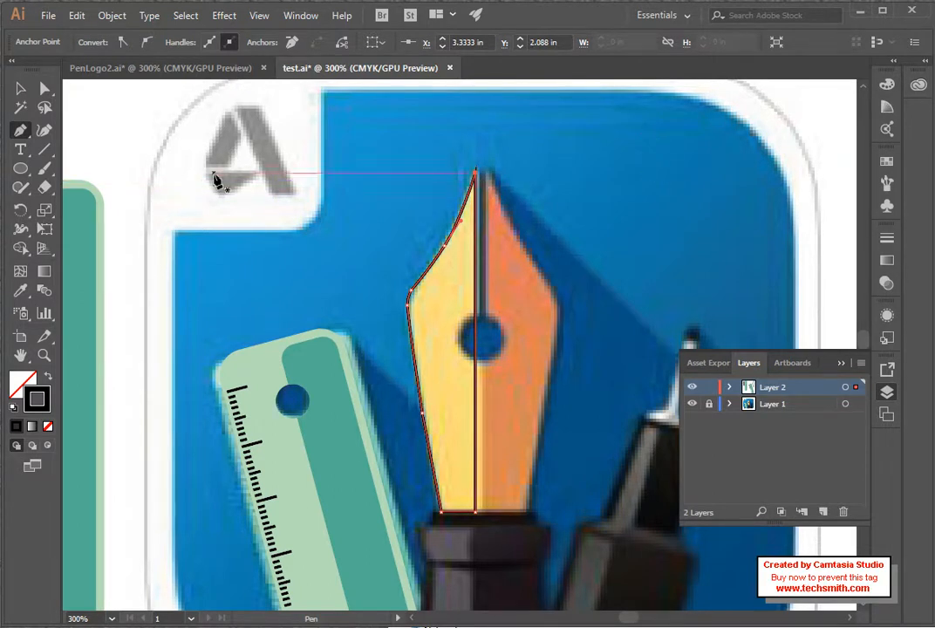
Step: Add an anchor point on the traced path's outer edge, between the nib's shoulder and the anchor partway down
left_click(44, 355)
left_click(428, 323)
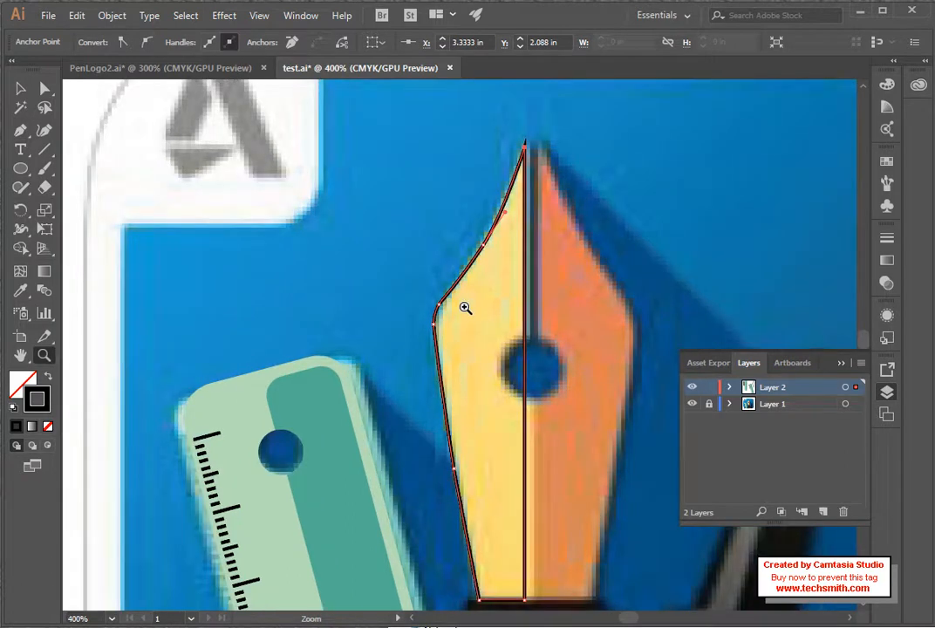
scroll(549, 286, "down", 3)
scroll(548, 286, "down", 2)
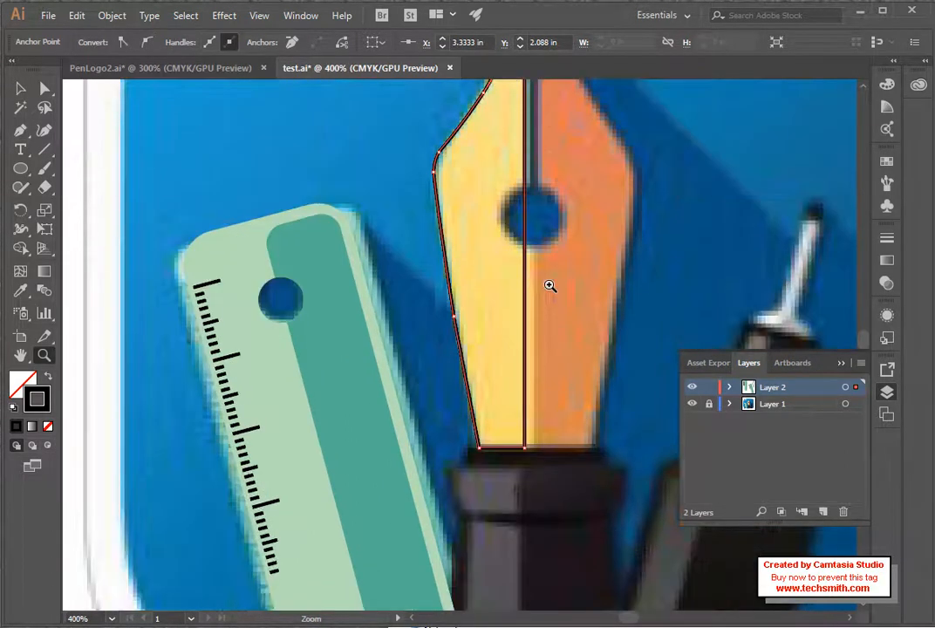
scroll(334, 247, "up", 2)
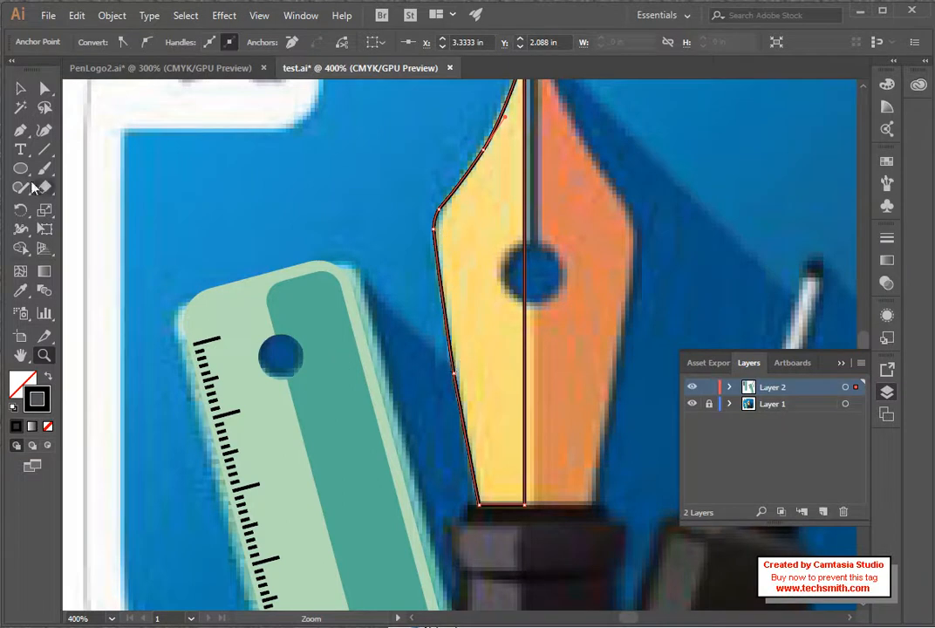
left_click(21, 131)
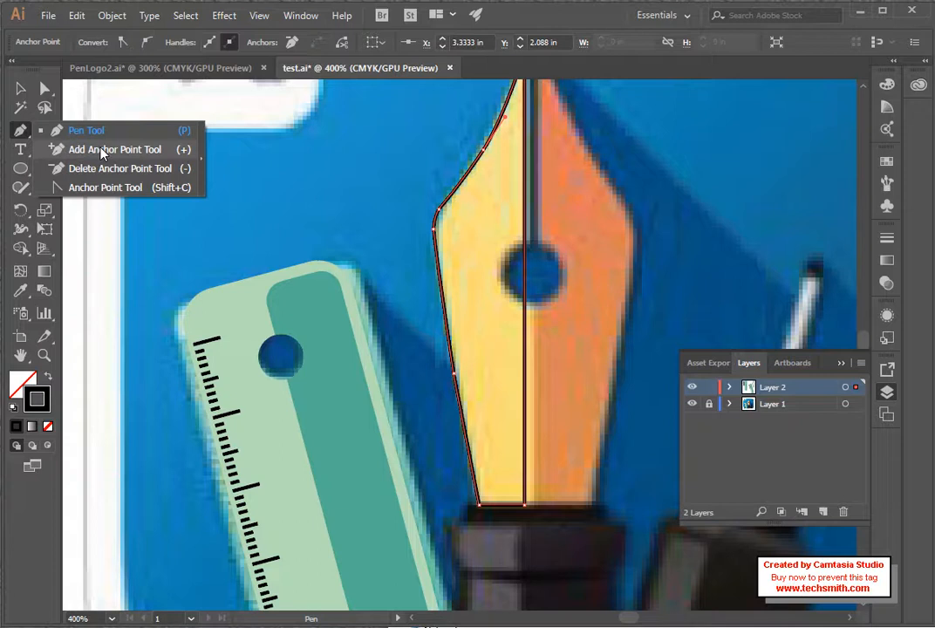
left_click(102, 150)
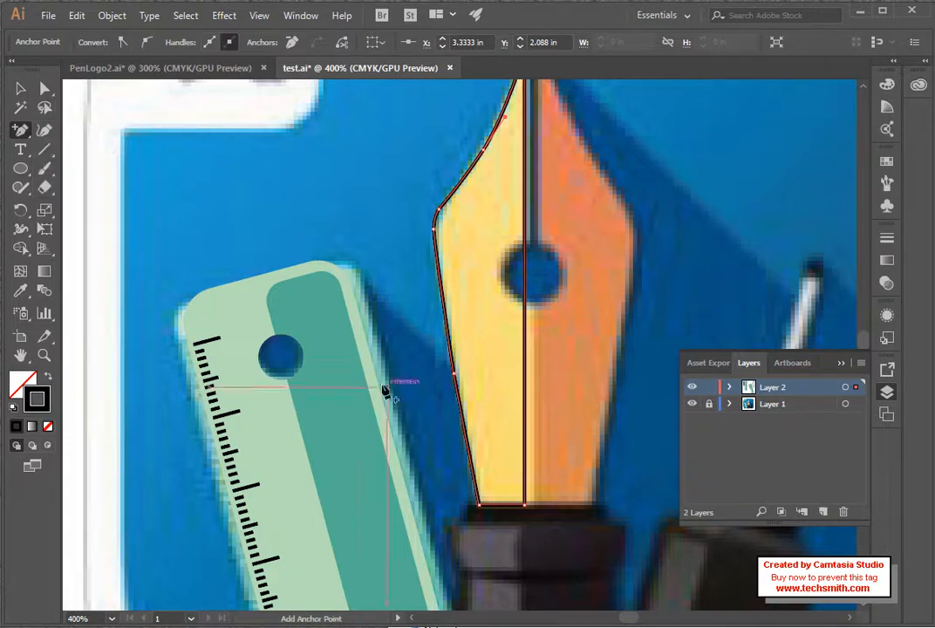
left_click(446, 316)
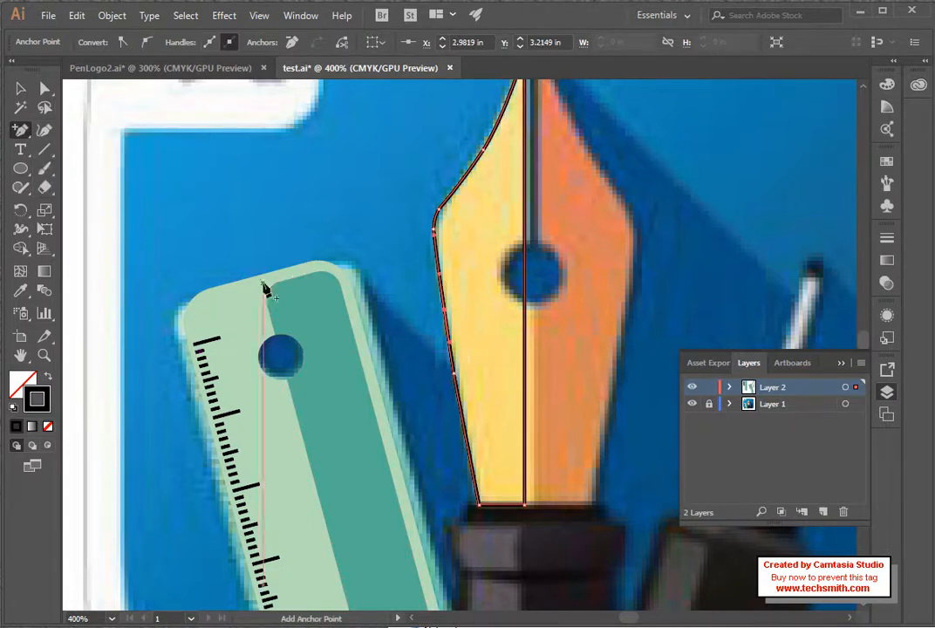
Step: Move the lower side anchor down along the nib's outer edge and shift the added anchor slightly to fit the yellow shape
left_click(45, 88)
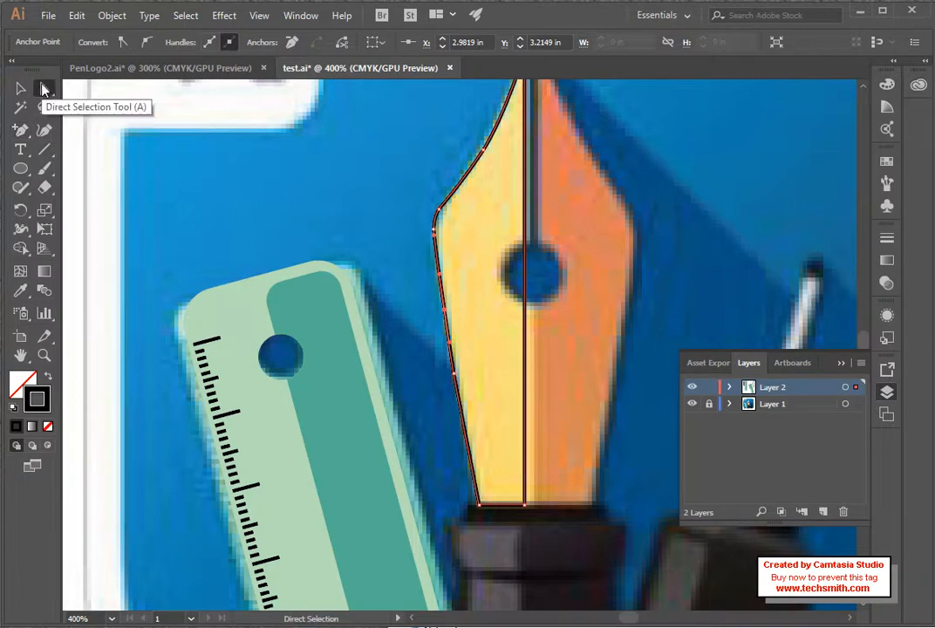
left_click(422, 340)
left_click(452, 359)
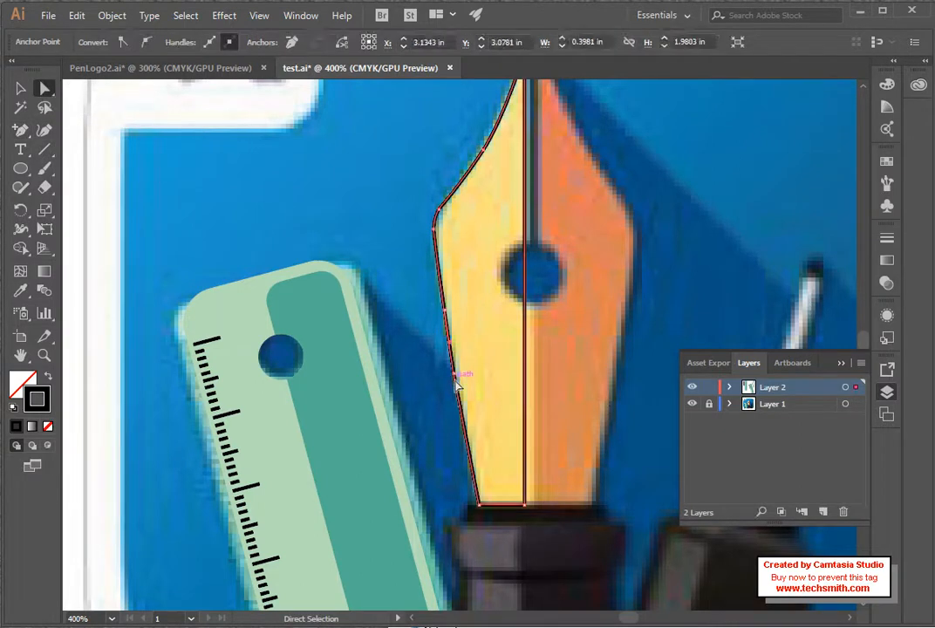
left_click(454, 374)
left_click_drag(457, 376, 462, 393)
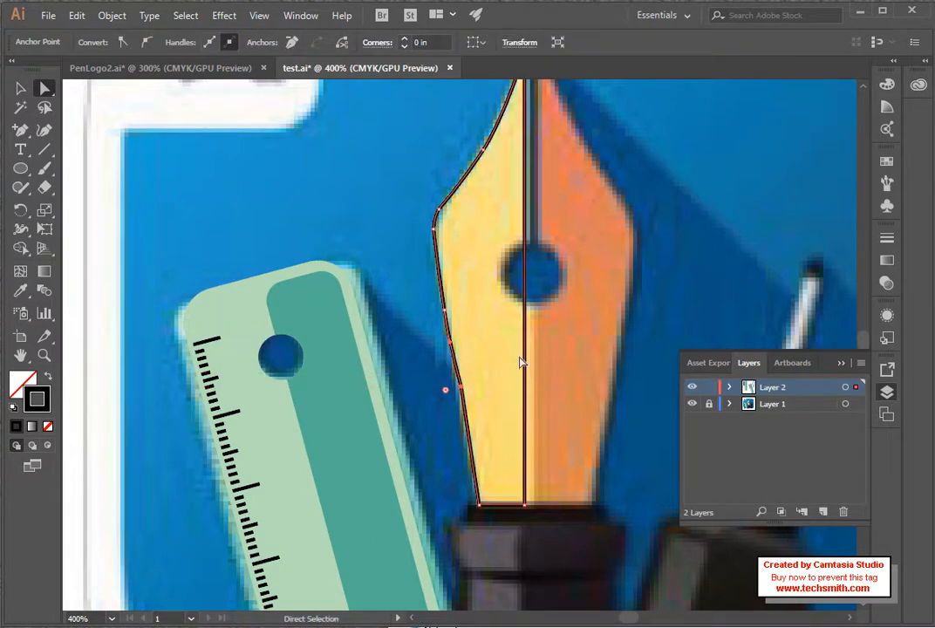
left_click_drag(449, 317, 446, 310)
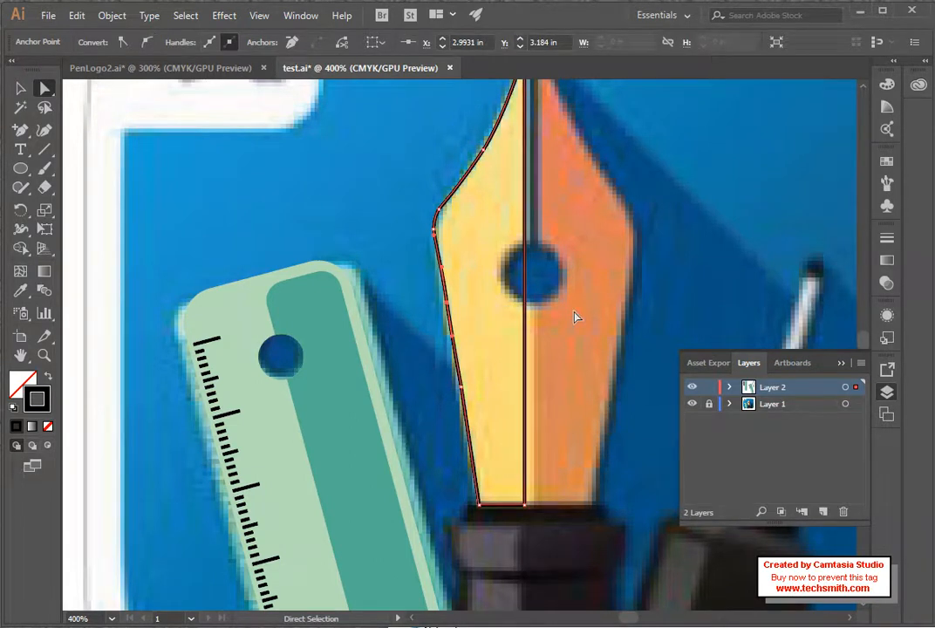
Step: Move the path's inner base anchor and its tip anchor slightly toward the nib's centre so the inner edge is vertical
scroll(575, 316, "up", 1)
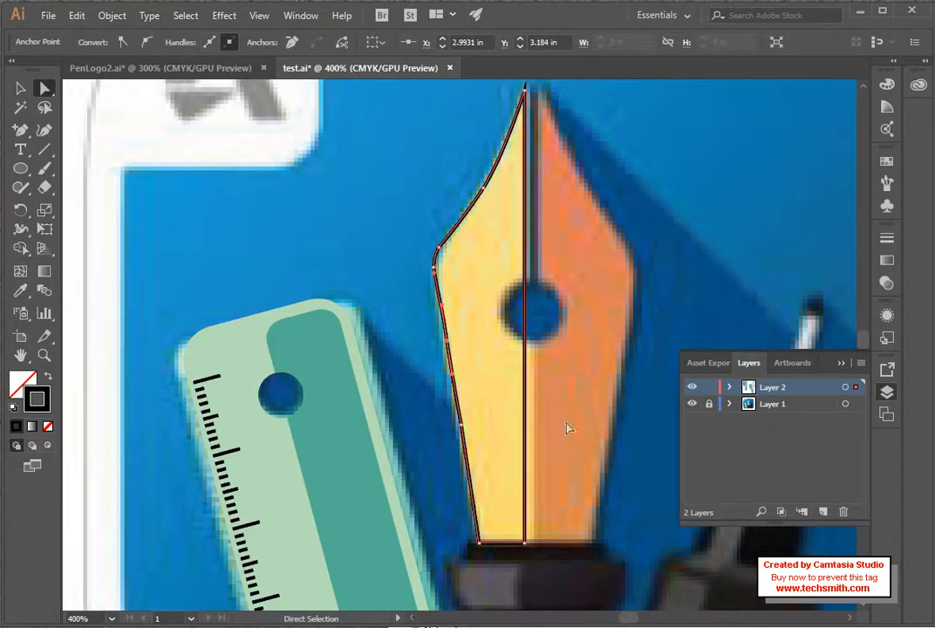
left_click(524, 544)
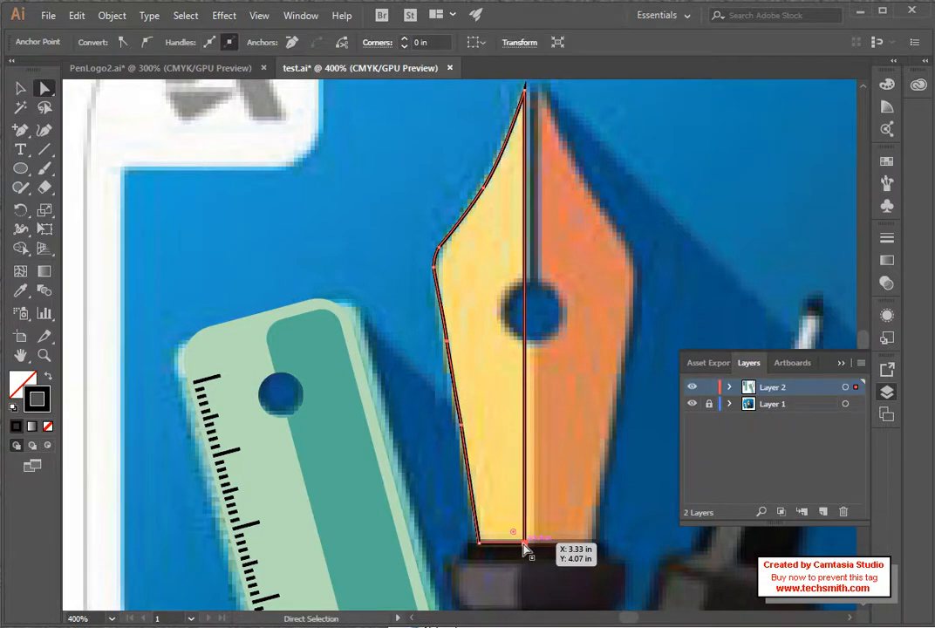
left_click_drag(524, 545, 529, 546)
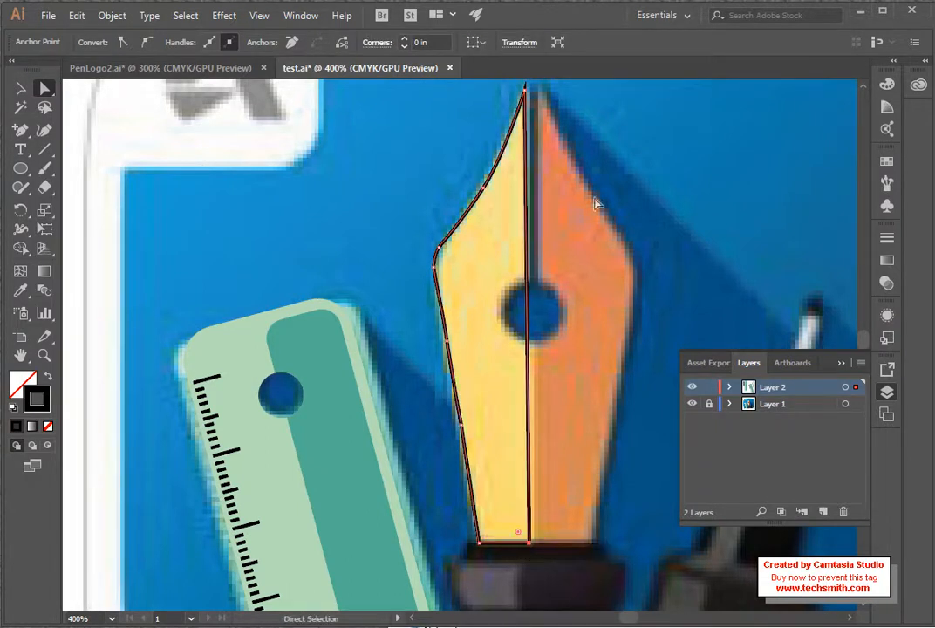
scroll(593, 174, "up", 2)
left_click_drag(524, 126, 531, 131)
scroll(600, 214, "down", 4)
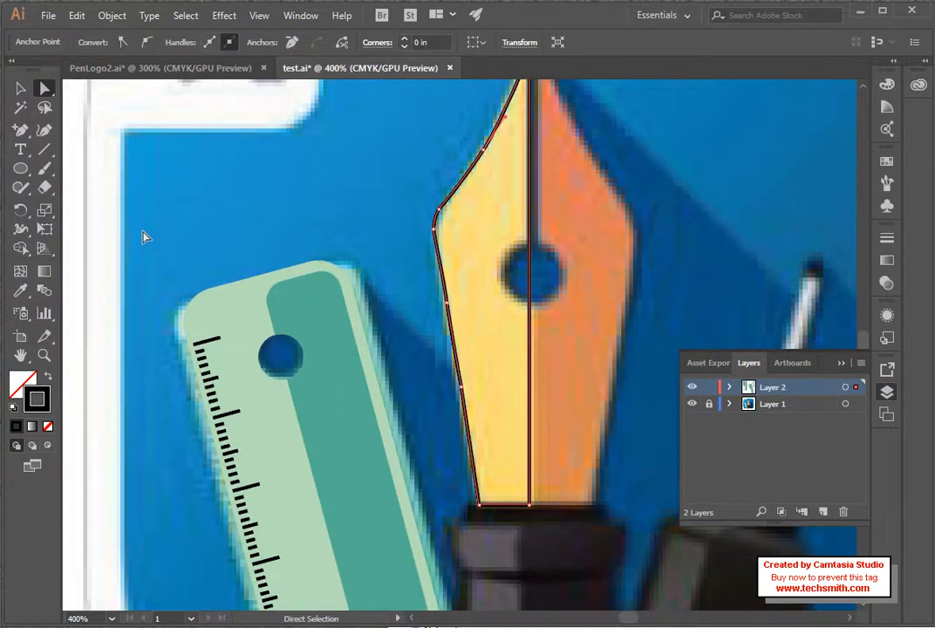
Step: Draw a small circle the size of the nib's hole and place it over the hole, centred on the path's inner edge
left_click(20, 168)
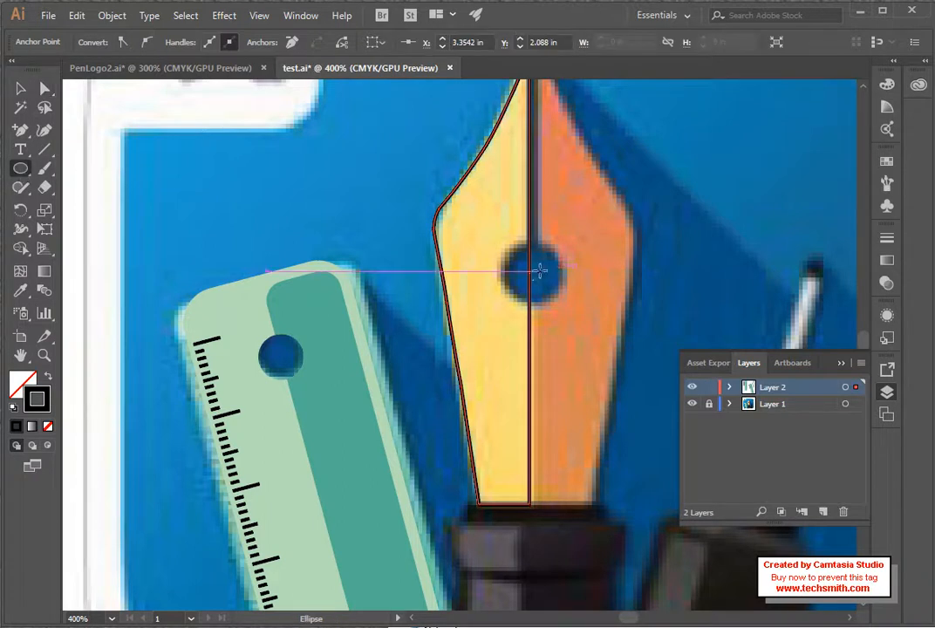
mouse_move(573, 226)
left_mouse_down()
mouse_move(637, 290)
mouse_move(630, 282)
left_mouse_up()
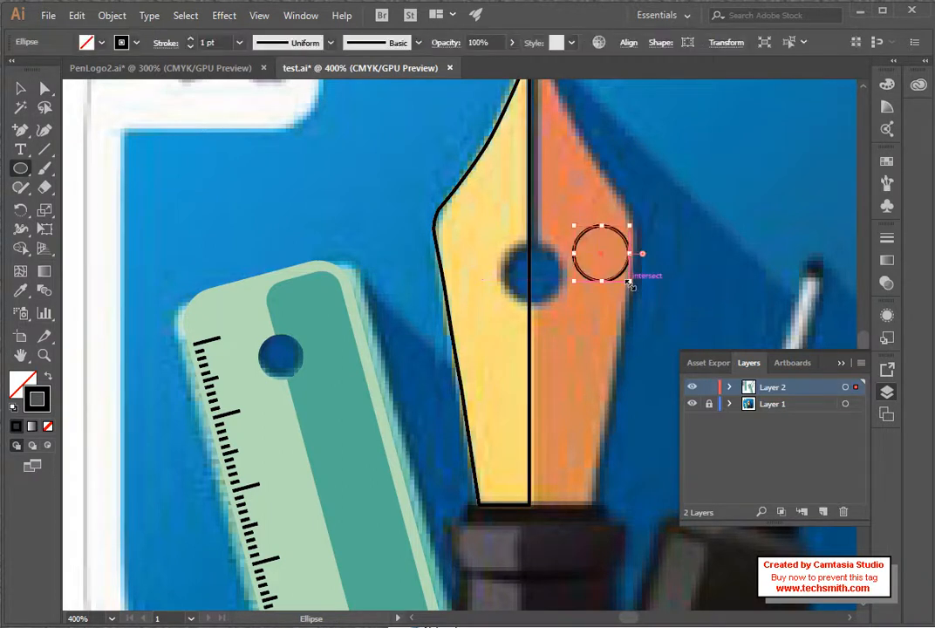
key("v")
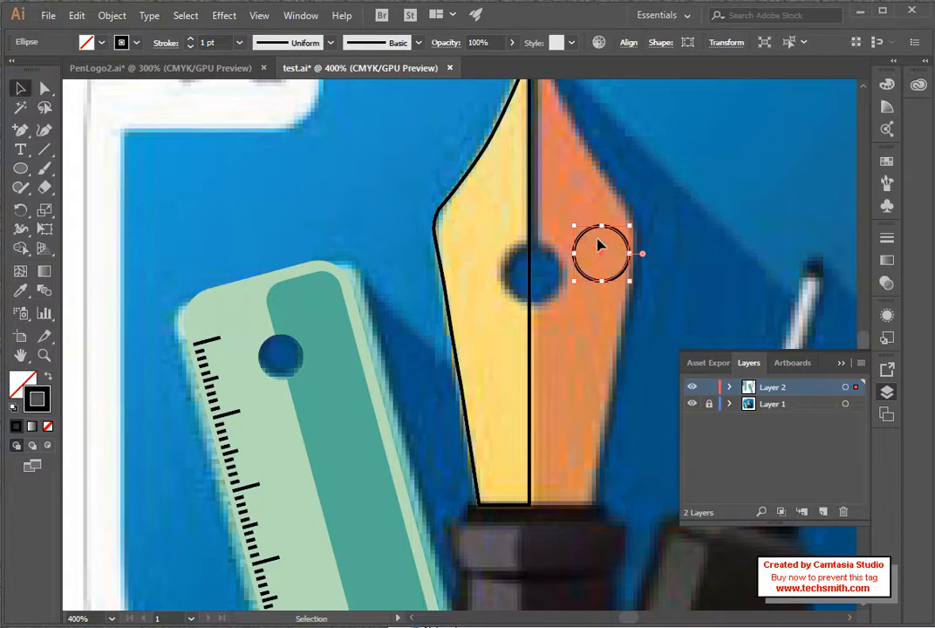
left_click_drag(589, 234, 522, 251)
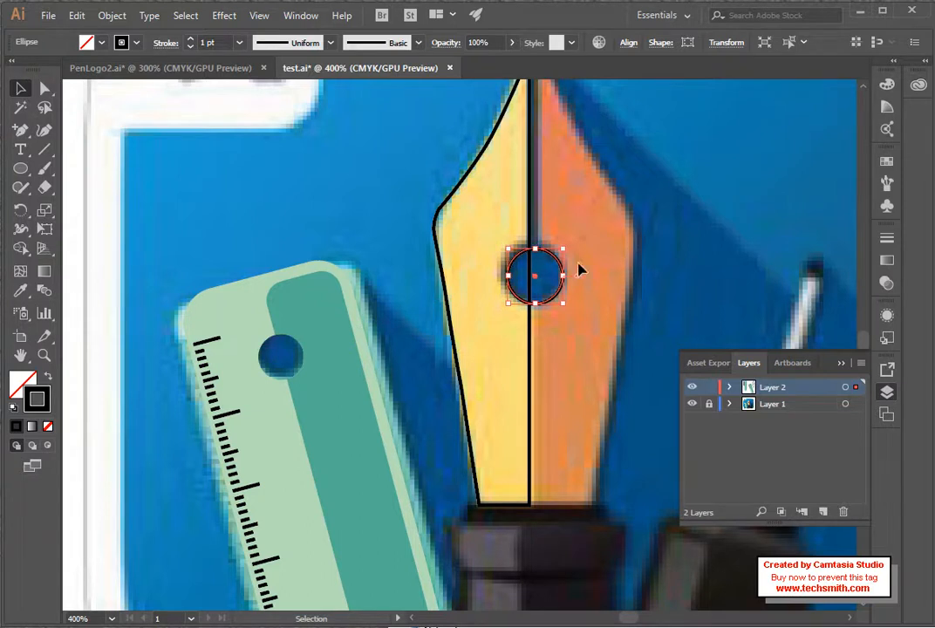
key("Left")
key("Left")
key("Up")
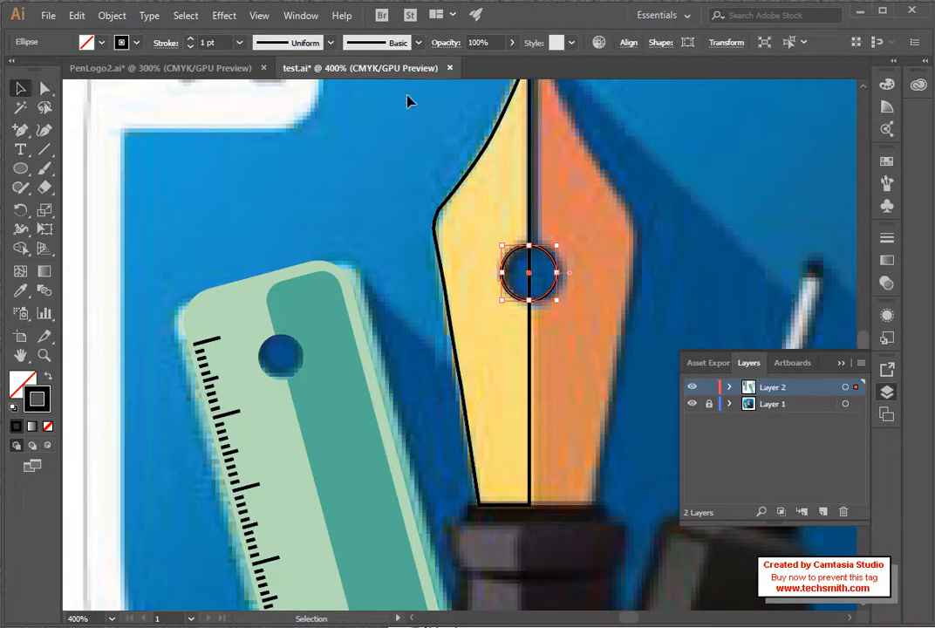
Step: Try to subtract the circle from the nib's traced half with the Pathfinder Minus Front operation, and undo it
left_click(301, 15)
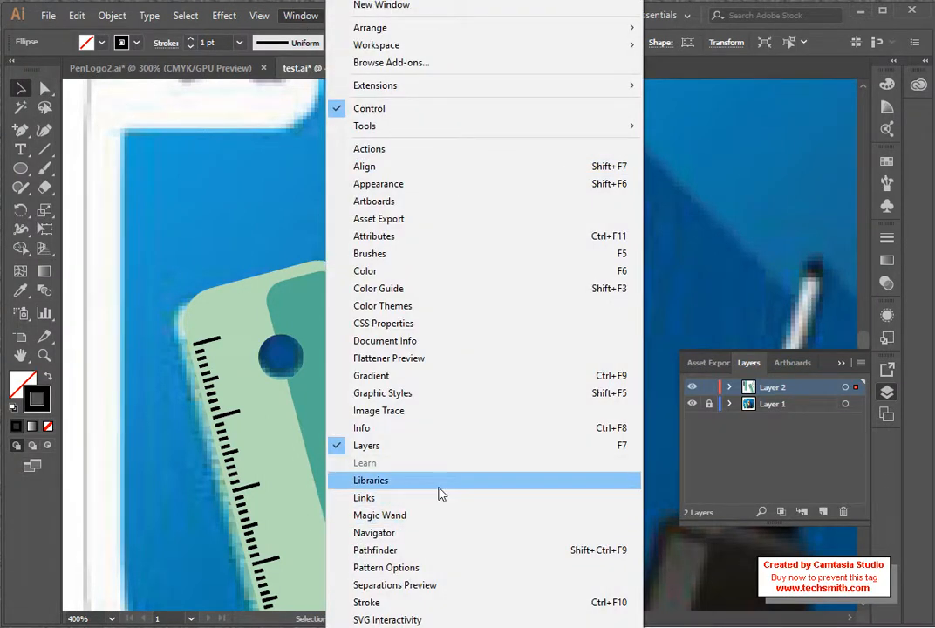
left_click(418, 550)
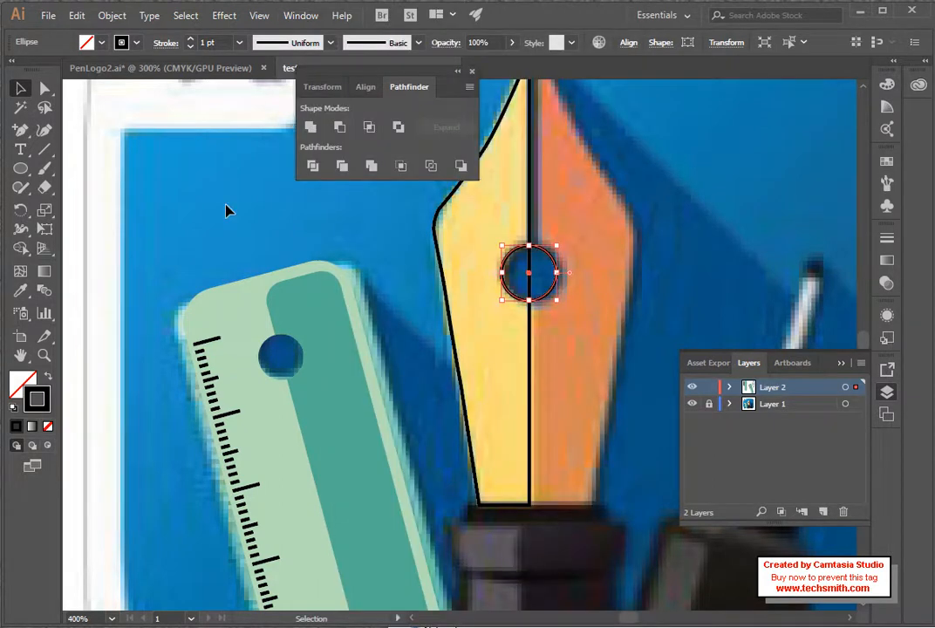
left_click(444, 280)
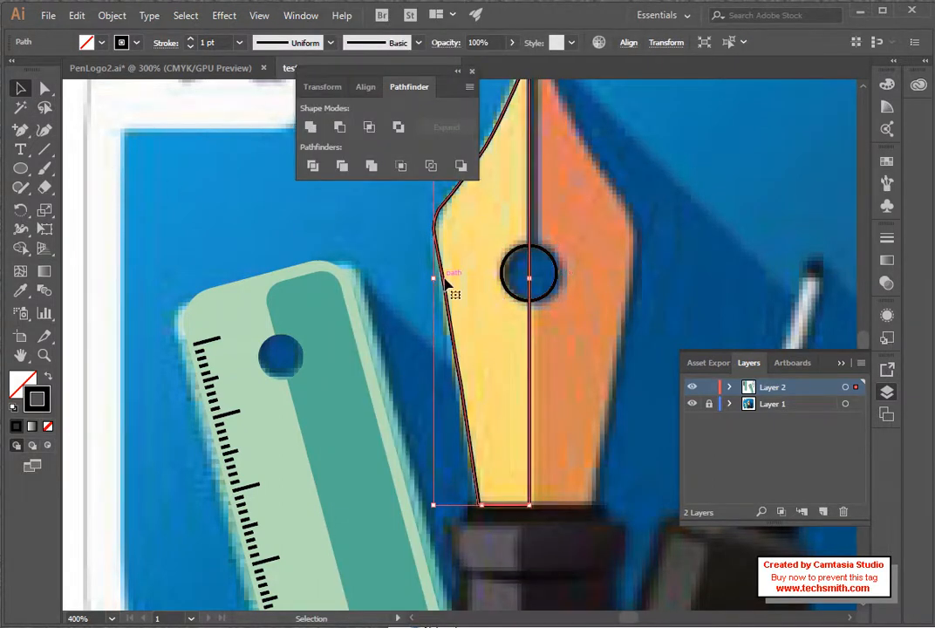
left_click(506, 288, "shift")
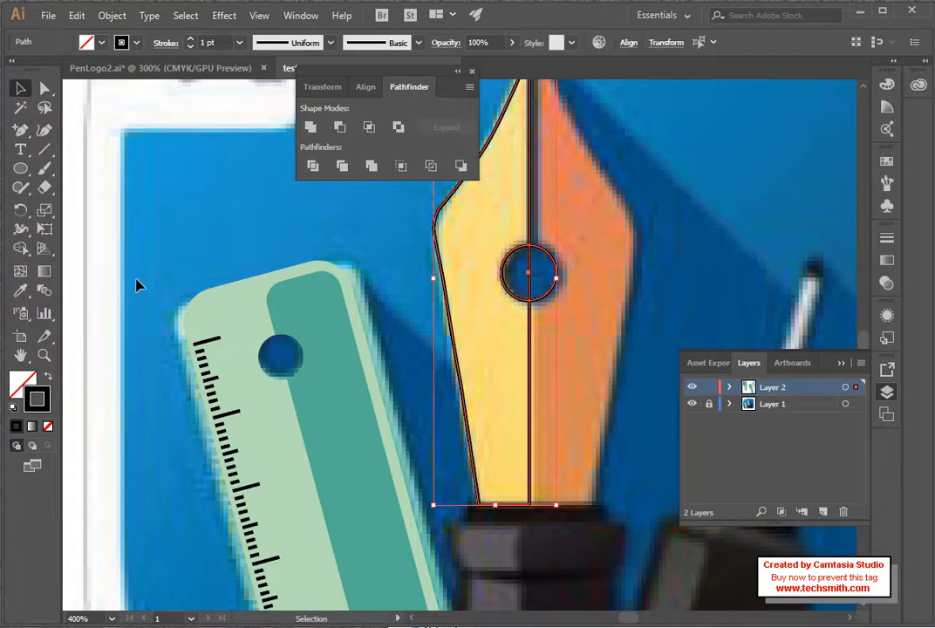
left_click(339, 129)
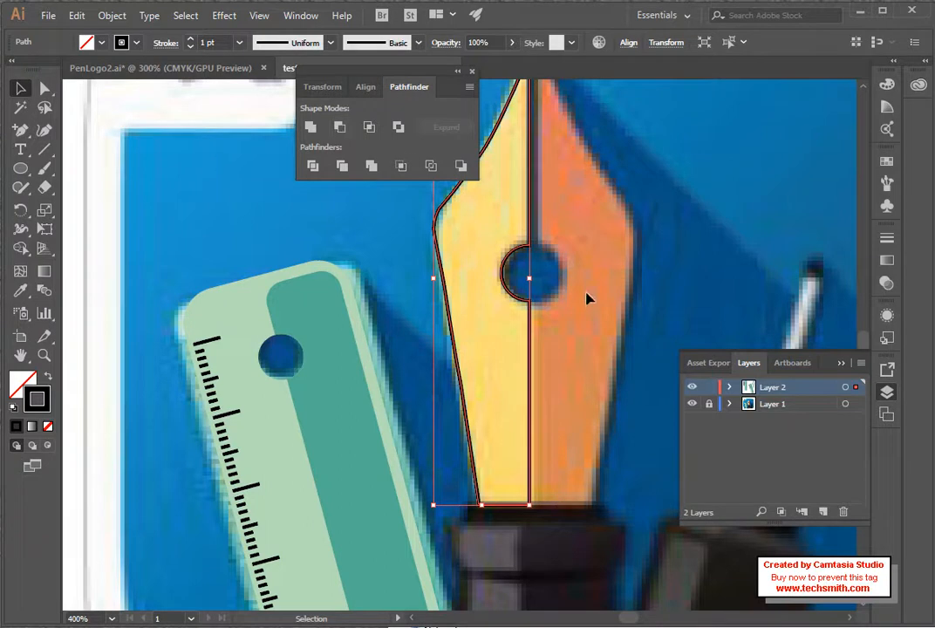
key("ctrl+z")
left_click(563, 291)
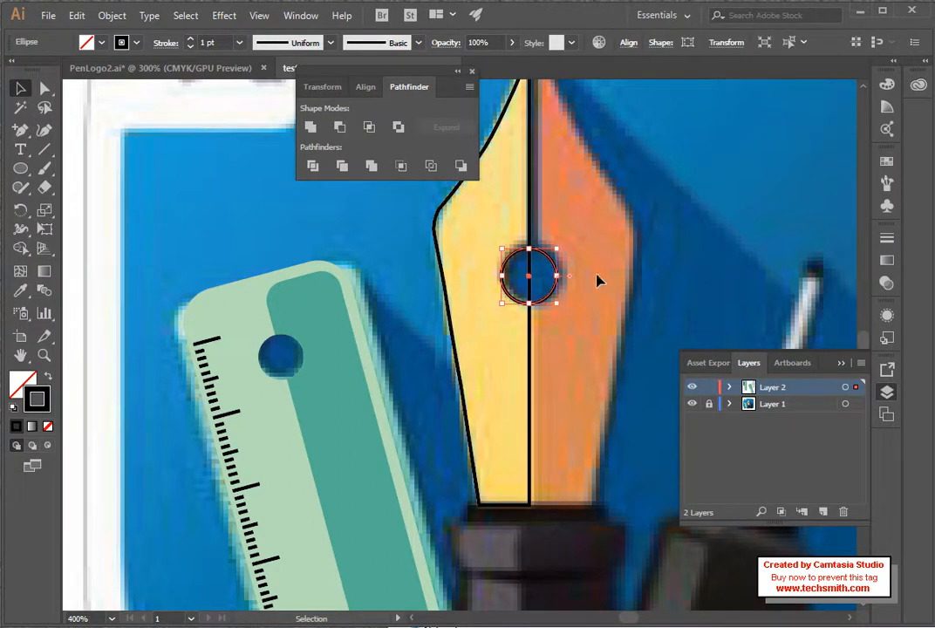
Step: Fill the nib's traced half with light blue, after trying pink
left_click(440, 249)
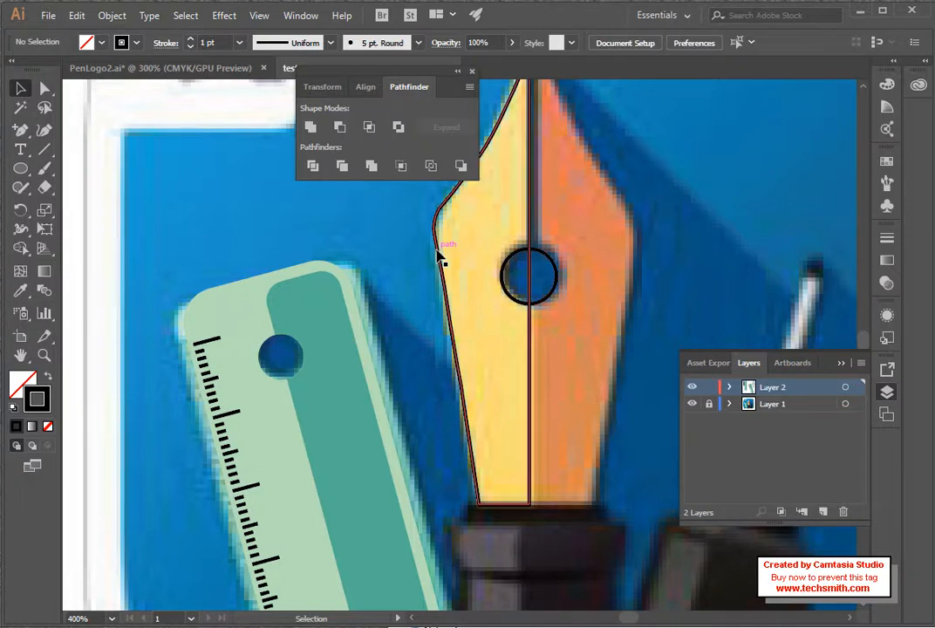
left_click(438, 252)
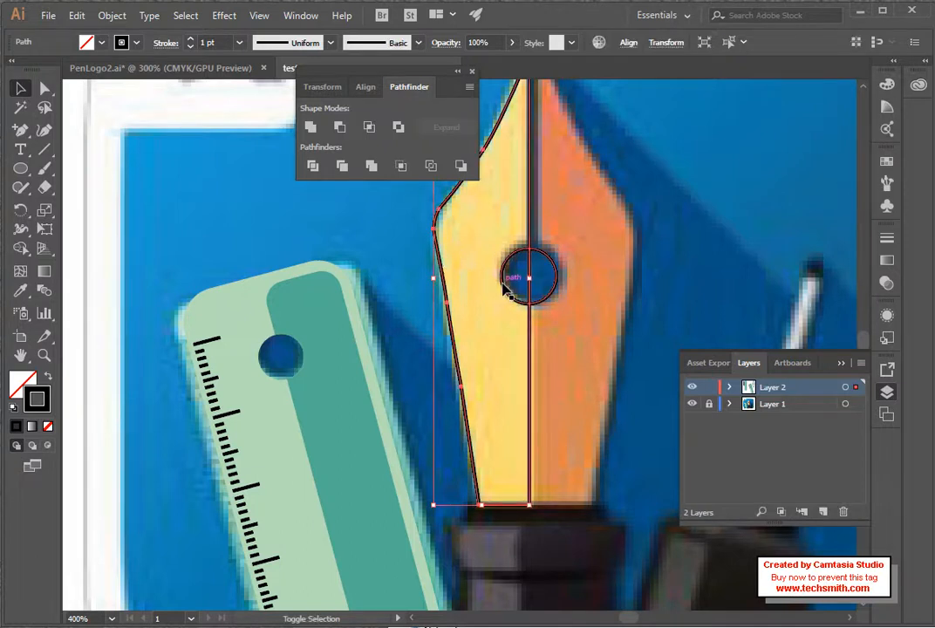
left_click(27, 383)
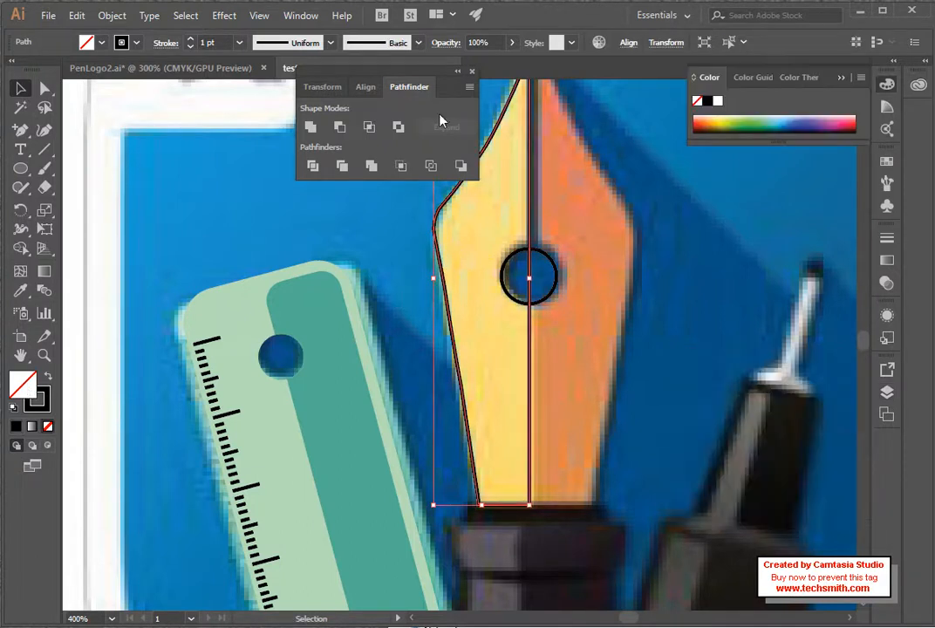
left_click(101, 41)
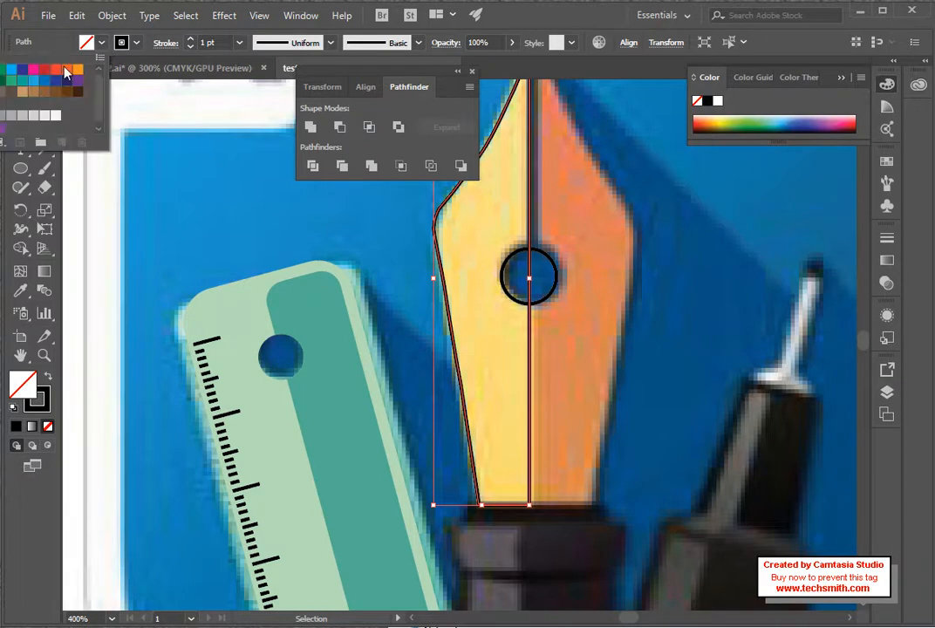
left_click(33, 69)
left_click(534, 262)
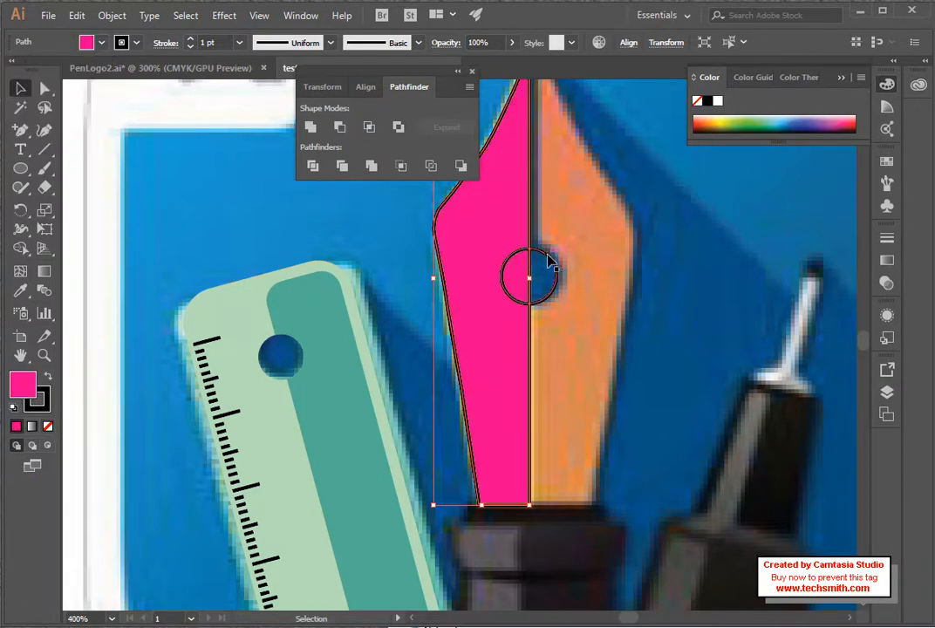
left_click(102, 42)
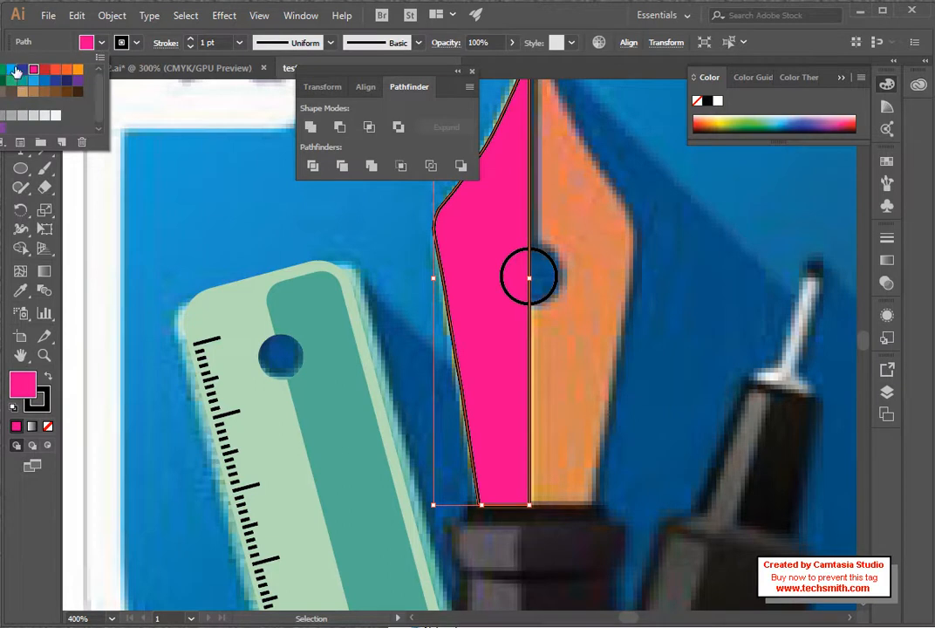
left_click(11, 69)
left_click(567, 277)
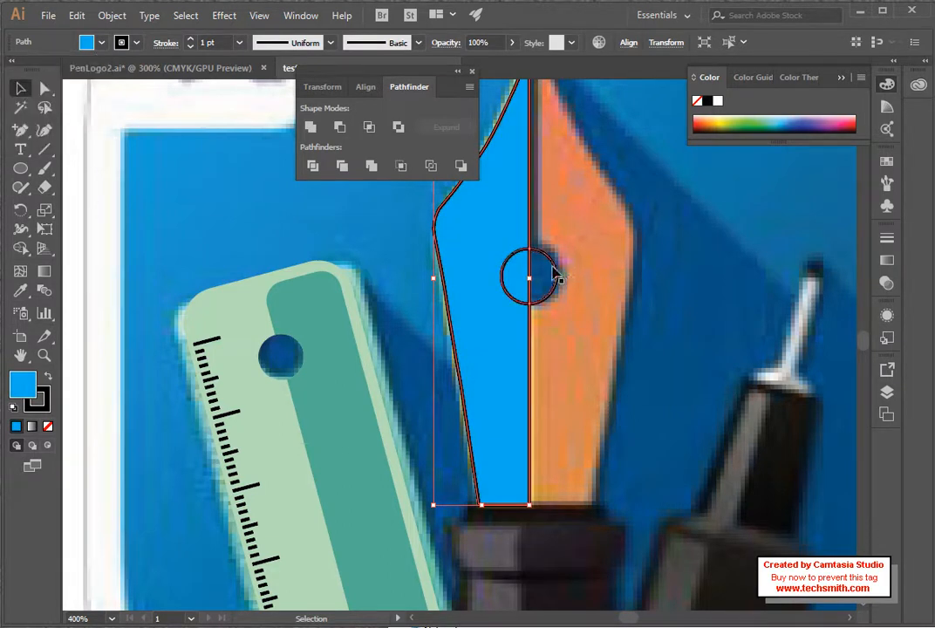
Step: Fill the circle over the nib's hole with orange
left_click(555, 274)
left_click(101, 42)
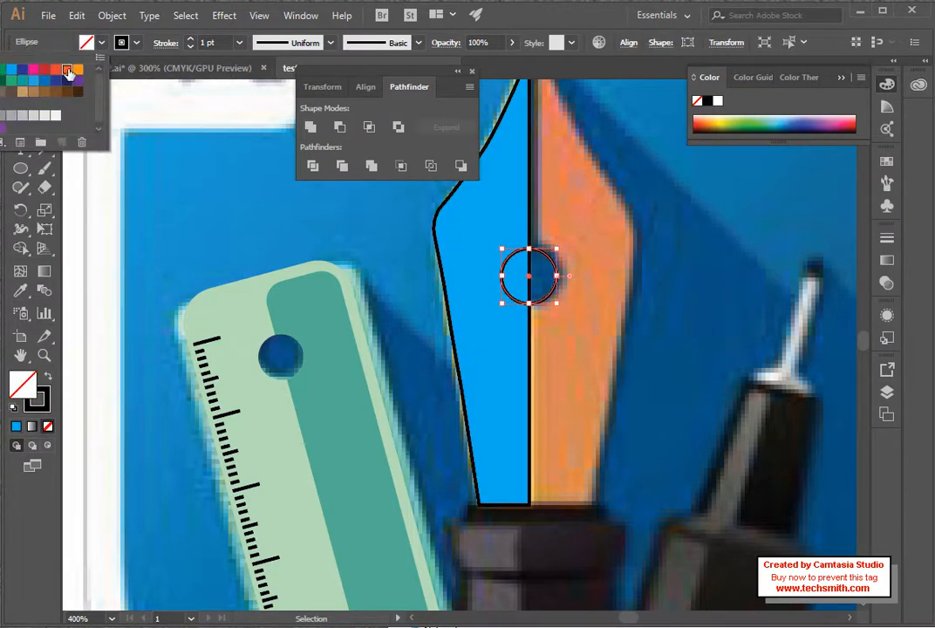
left_click(67, 68)
left_click(380, 226)
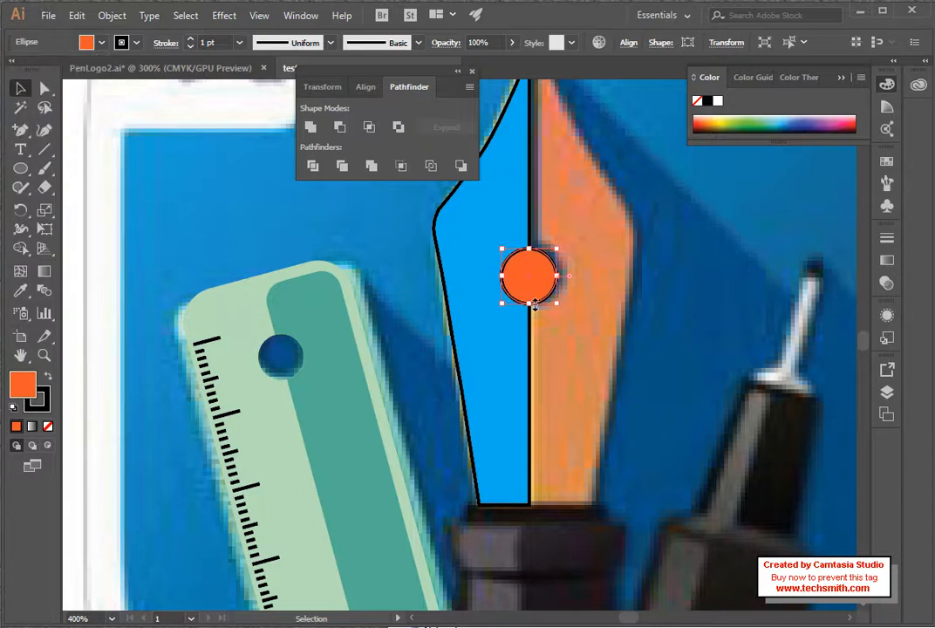
Step: Hide Layer 1 and subtract the orange circle from the blue nib half with the Pathfinder Minus Front operation
left_click(888, 392)
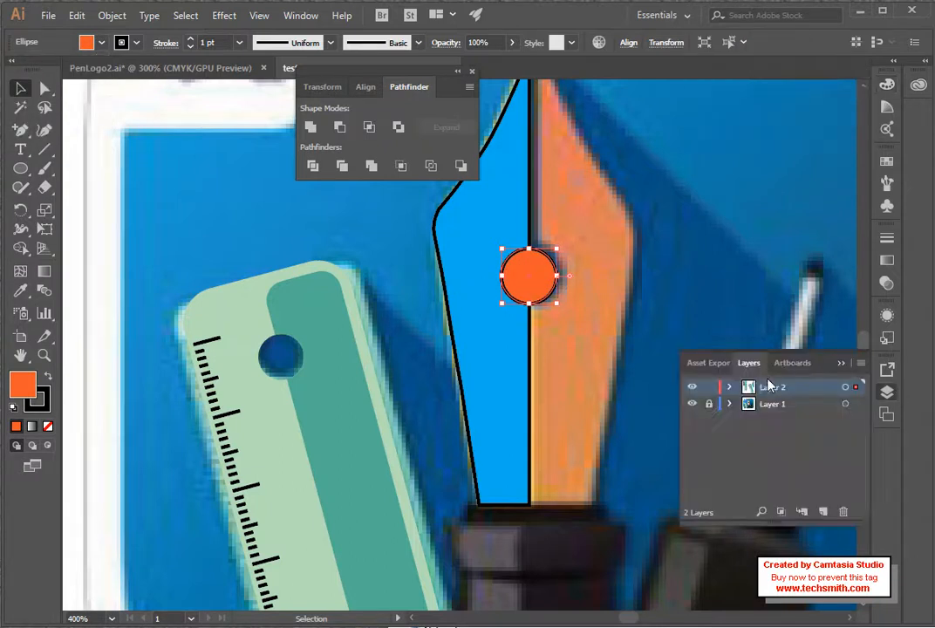
left_click(692, 405)
left_click(576, 349)
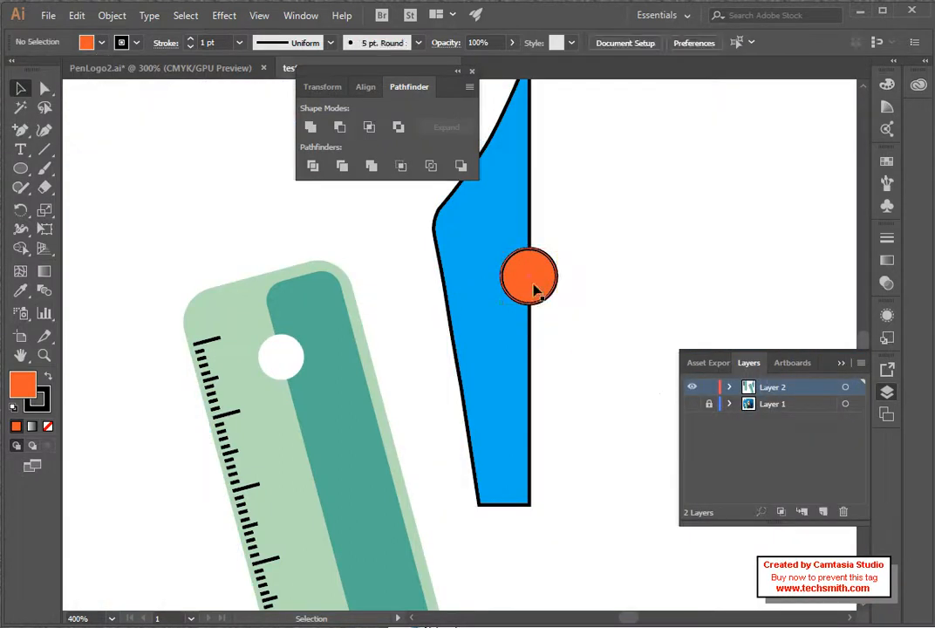
left_click_drag(411, 258, 532, 334)
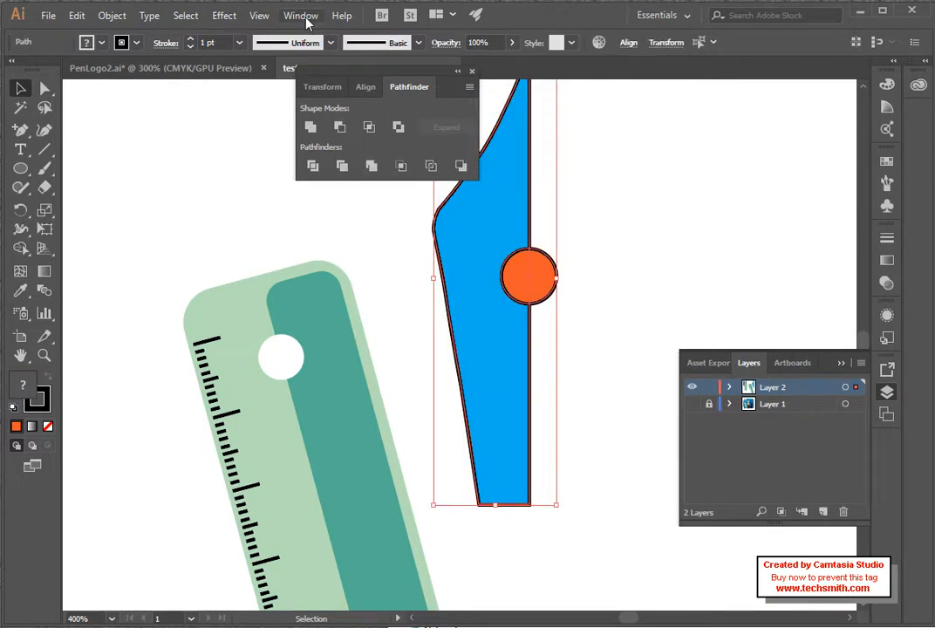
left_click(339, 127)
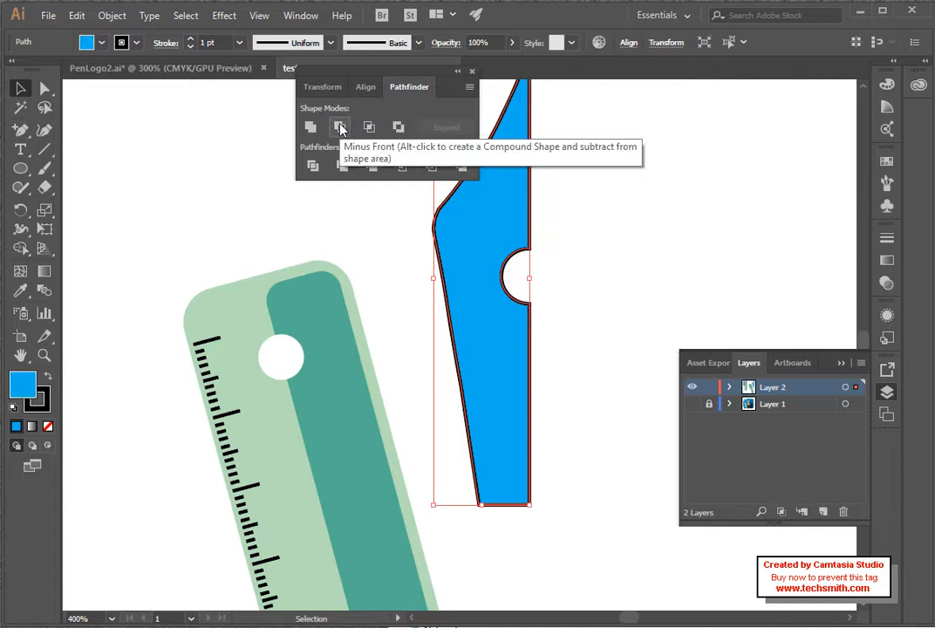
left_click(588, 295)
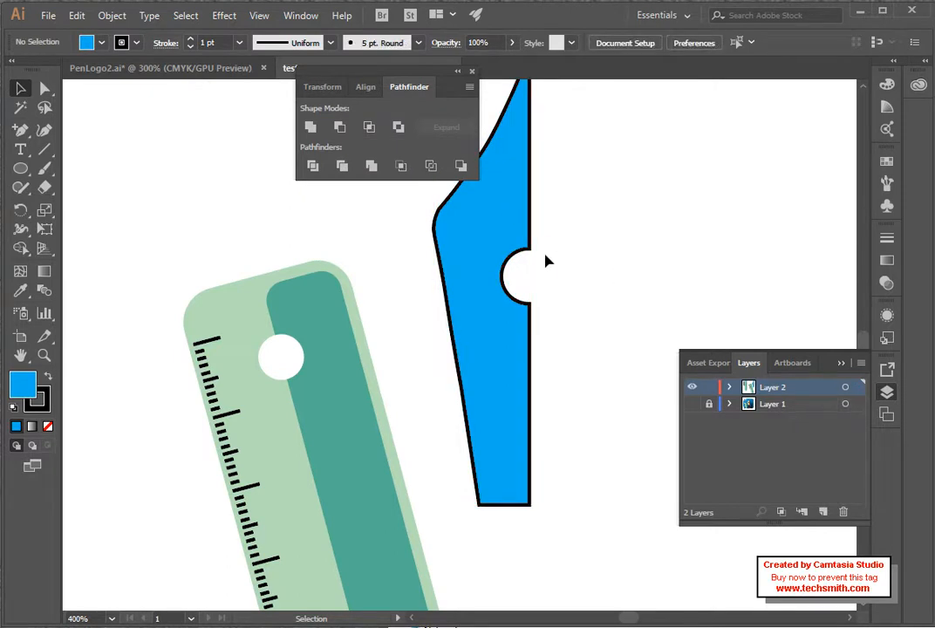
Step: Reflect a copy of the nib half across the vertical axis and place it against the original so their inner edges meet
key("ctrl+a")
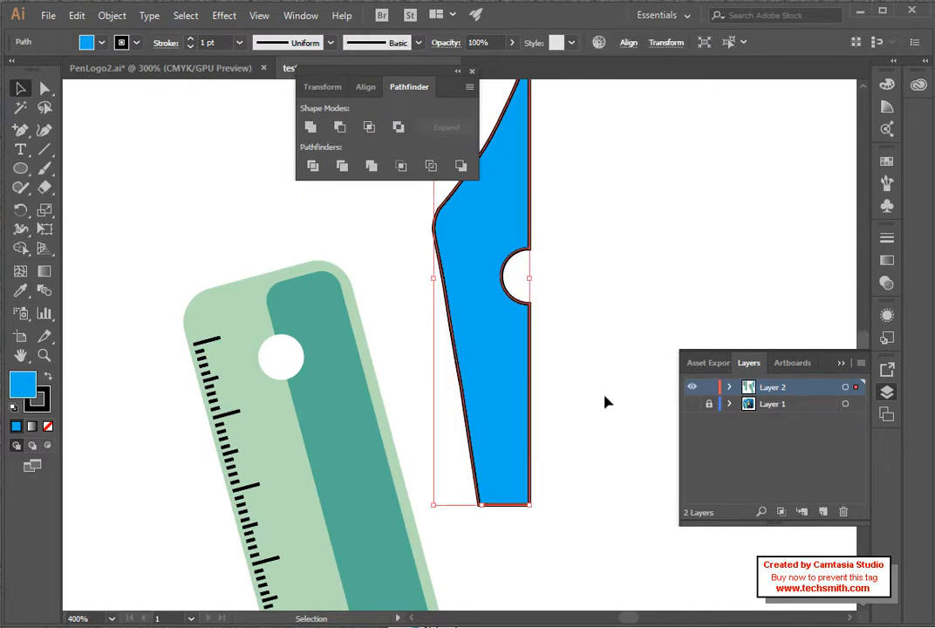
right_click(474, 273)
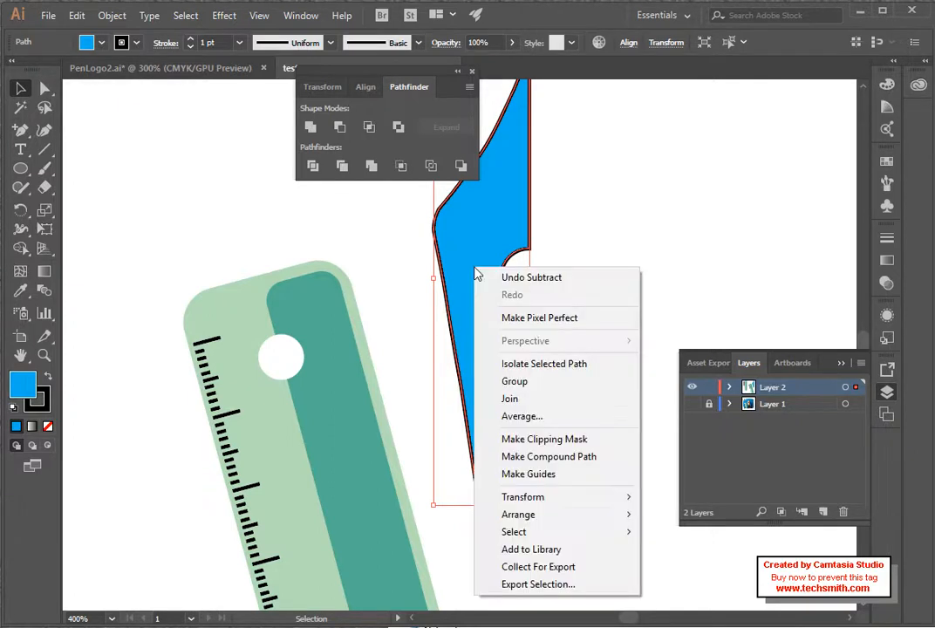
mouse_move(512, 510)
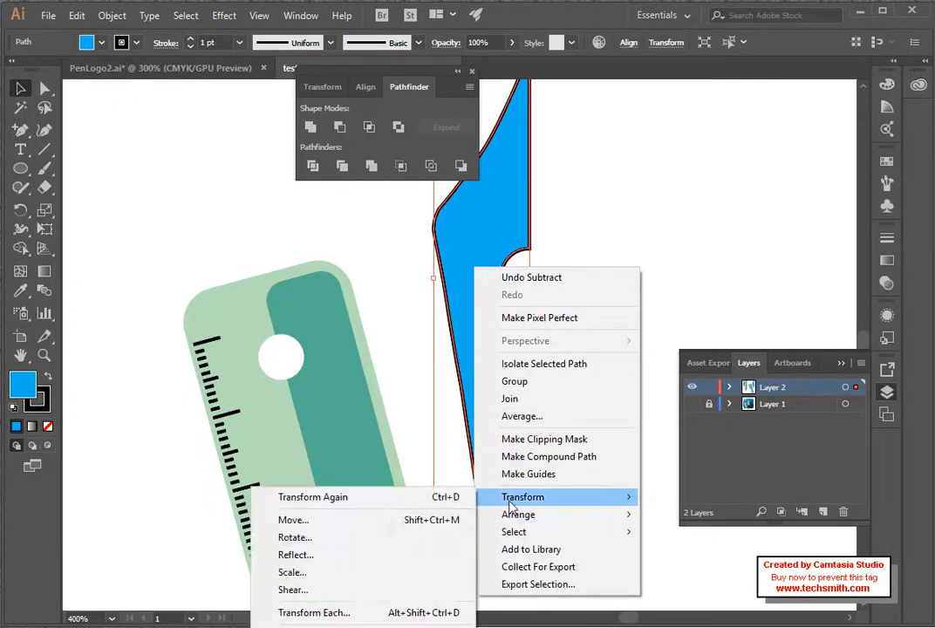
left_click(338, 557)
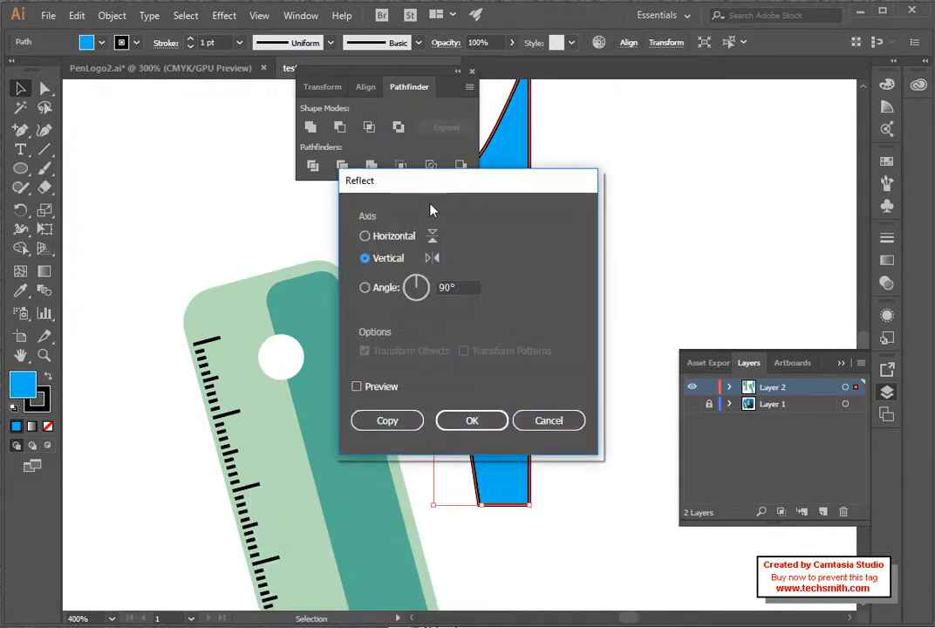
left_click_drag(432, 196, 589, 185)
left_click(522, 246)
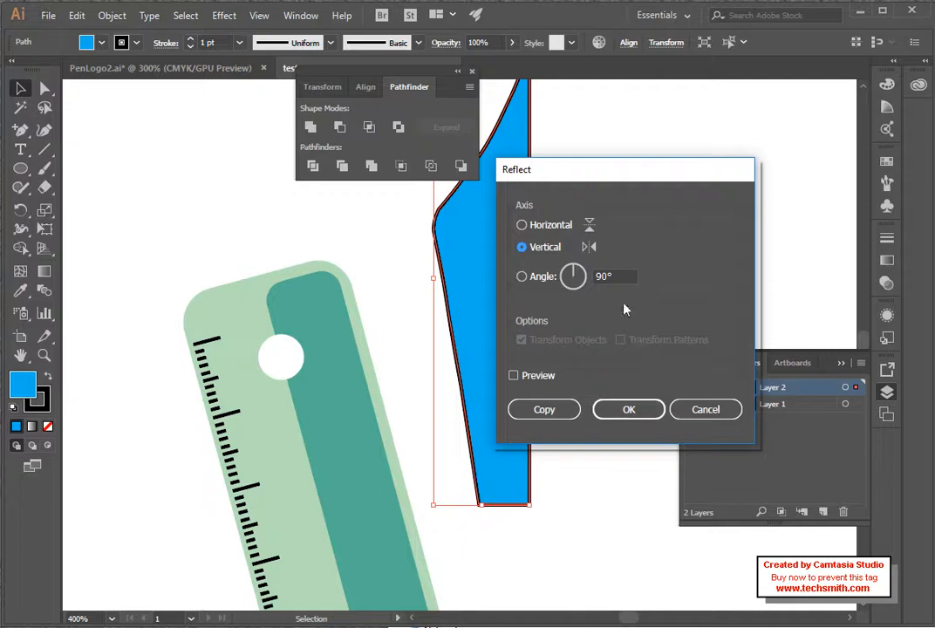
left_click(543, 410)
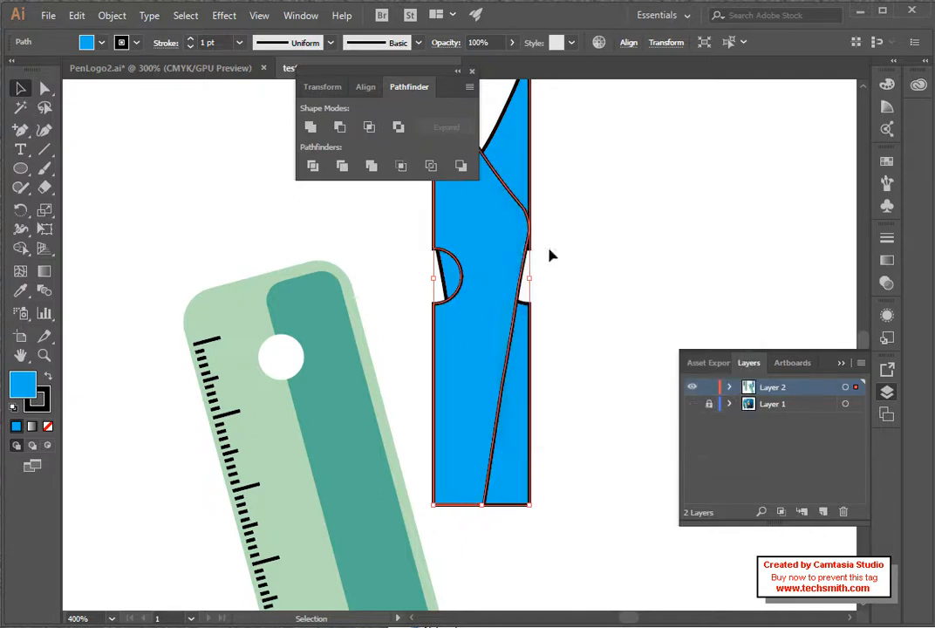
left_click_drag(487, 222, 590, 223)
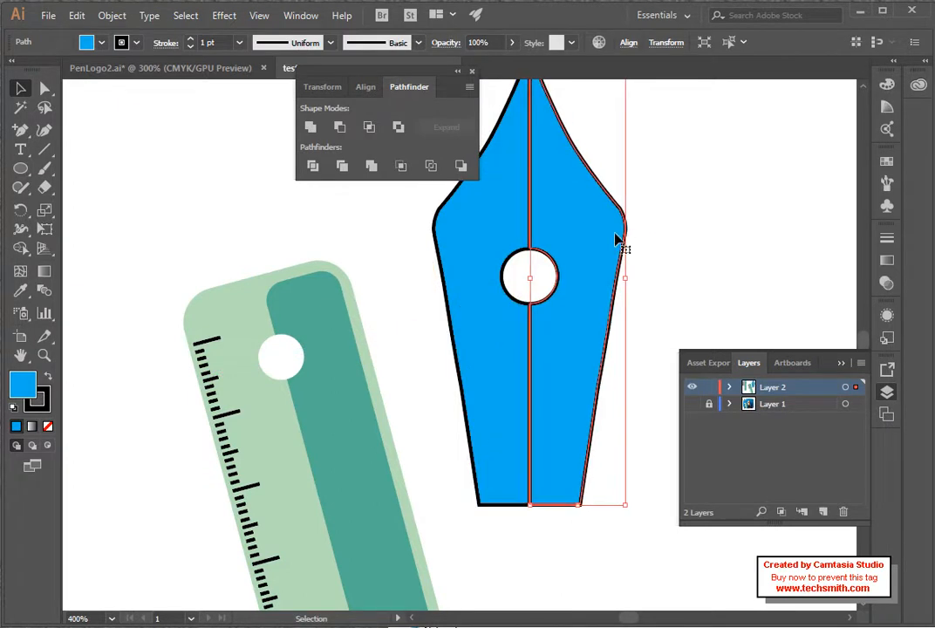
Step: Show Layer 1 and nudge the mirrored half slightly outward to fit the reference nib, leaving nothing selected
left_click(691, 404)
key("Left")
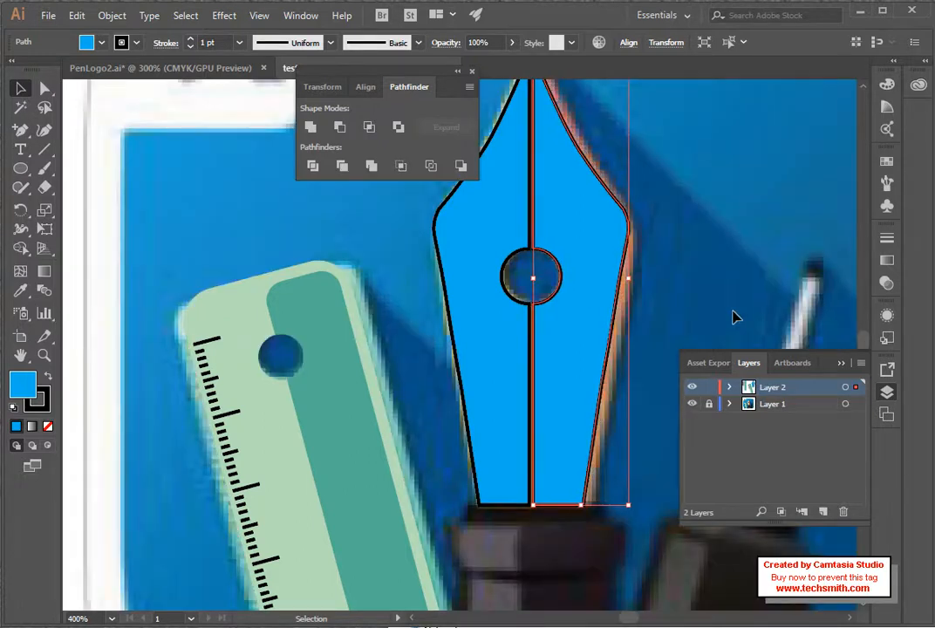
left_click(472, 71)
left_click(891, 390)
left_click(761, 223)
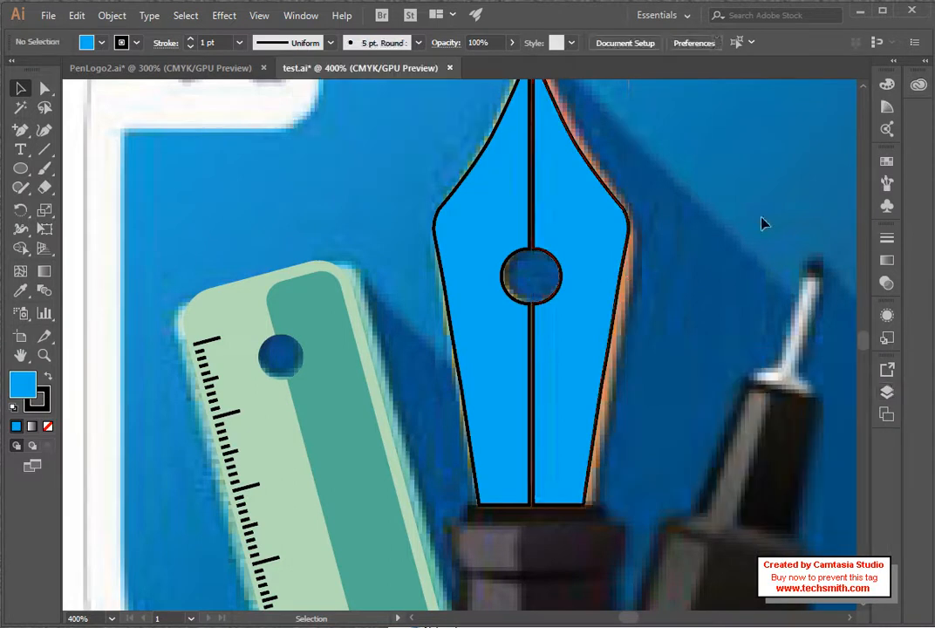
Step: Examine the whole nib against the reference icon to check how the two halves fit
key("z")
left_click(547, 319, "alt")
left_click(469, 283, "alt")
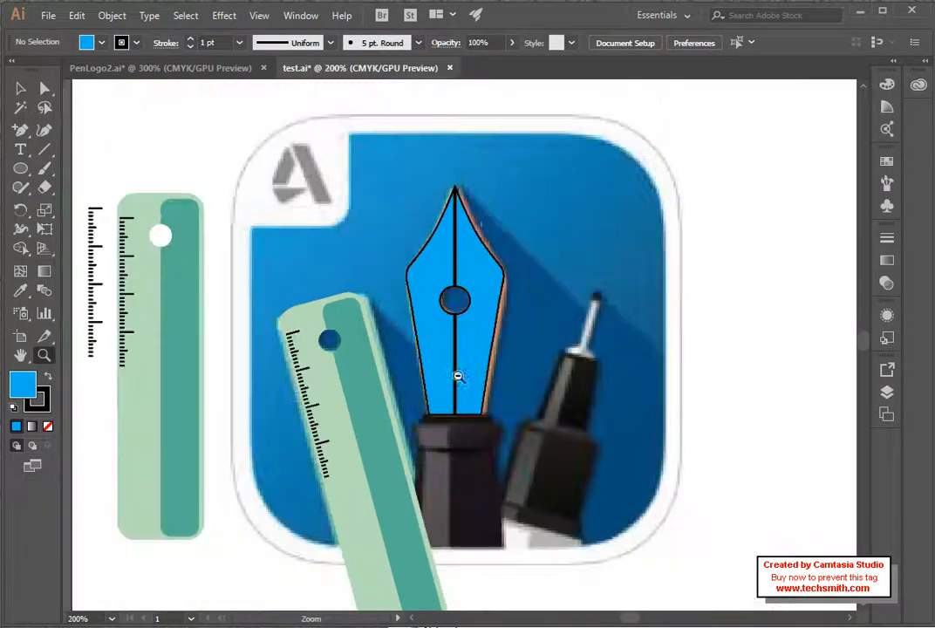
left_click(462, 358)
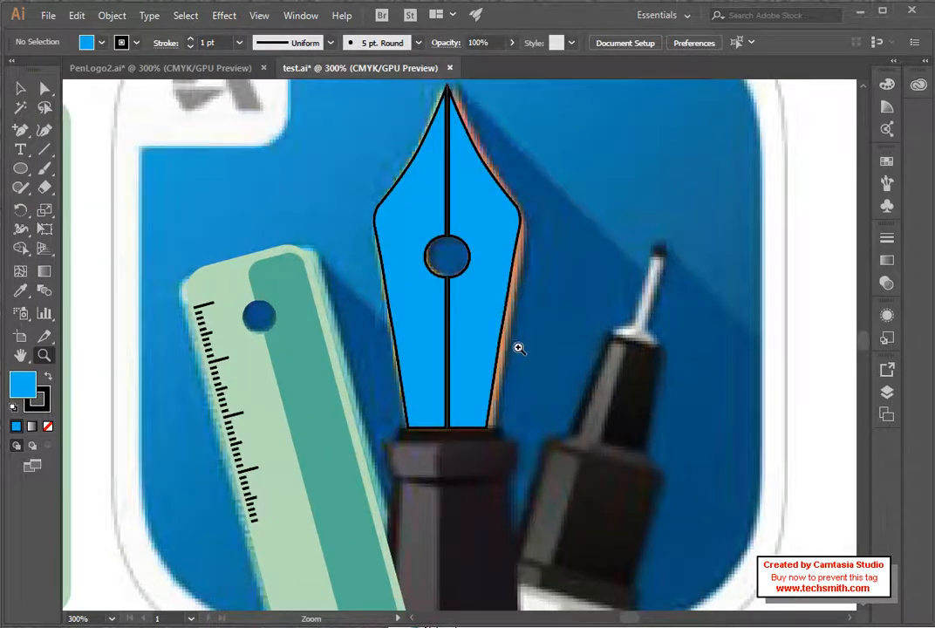
scroll(504, 310, "up", 2)
scroll(505, 310, "down", 2)
scroll(504, 310, "up", 3)
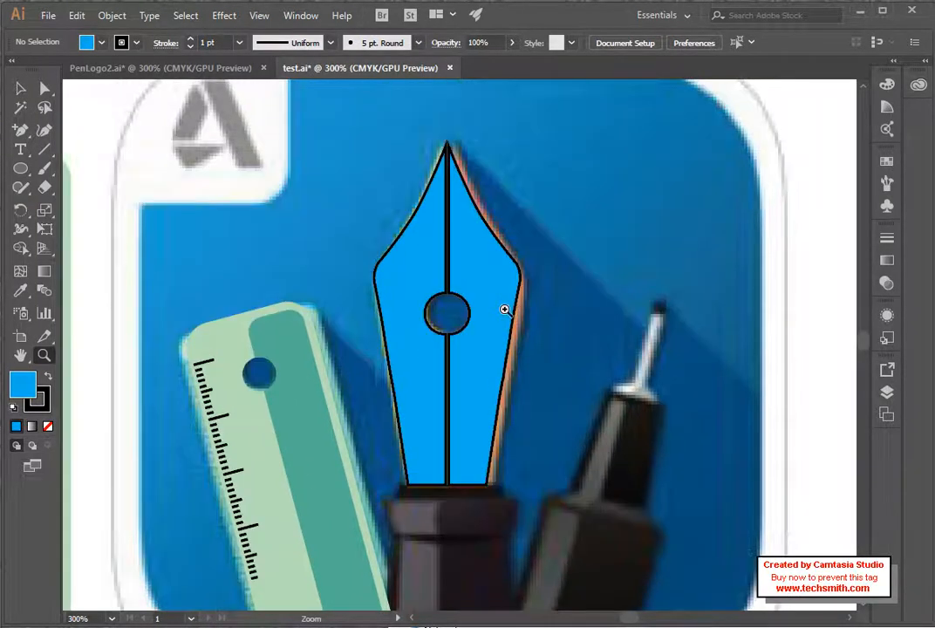
scroll(504, 310, "down", 2)
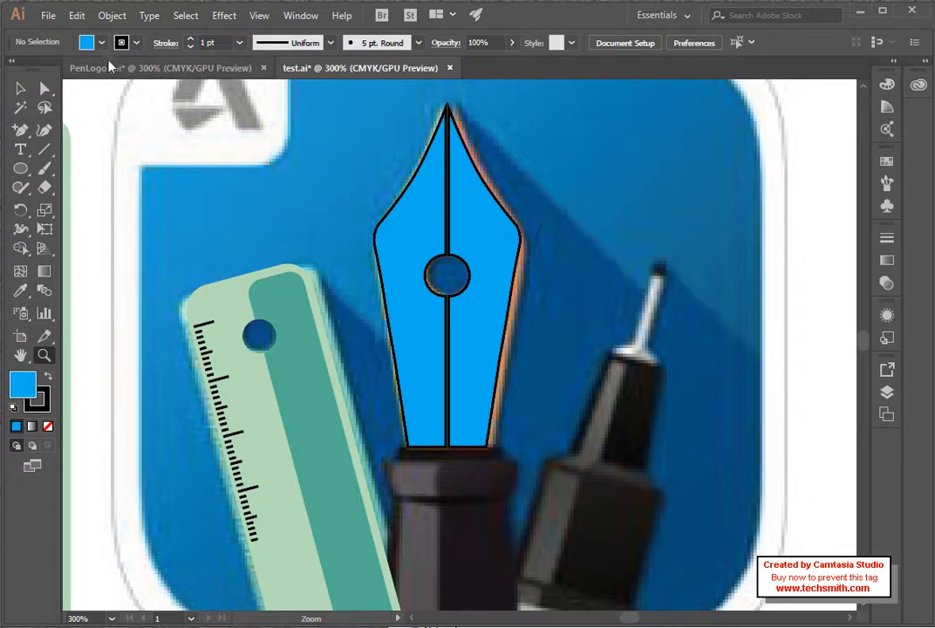
Step: Select both nib halves and set their fill to none, exposing the reference colours underneath
left_click(20, 88)
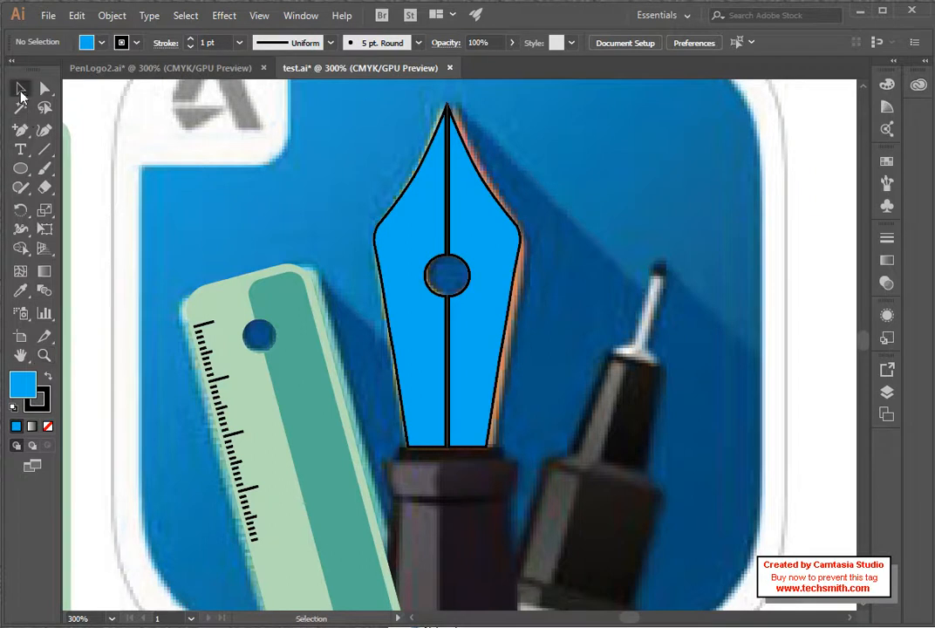
left_click(411, 192)
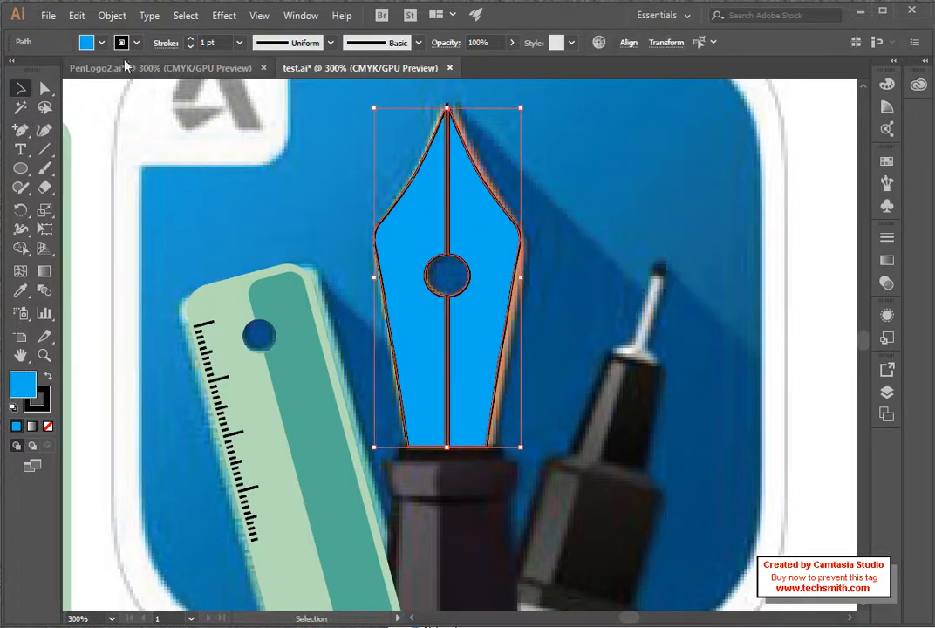
left_click(101, 42)
left_click(0, 69)
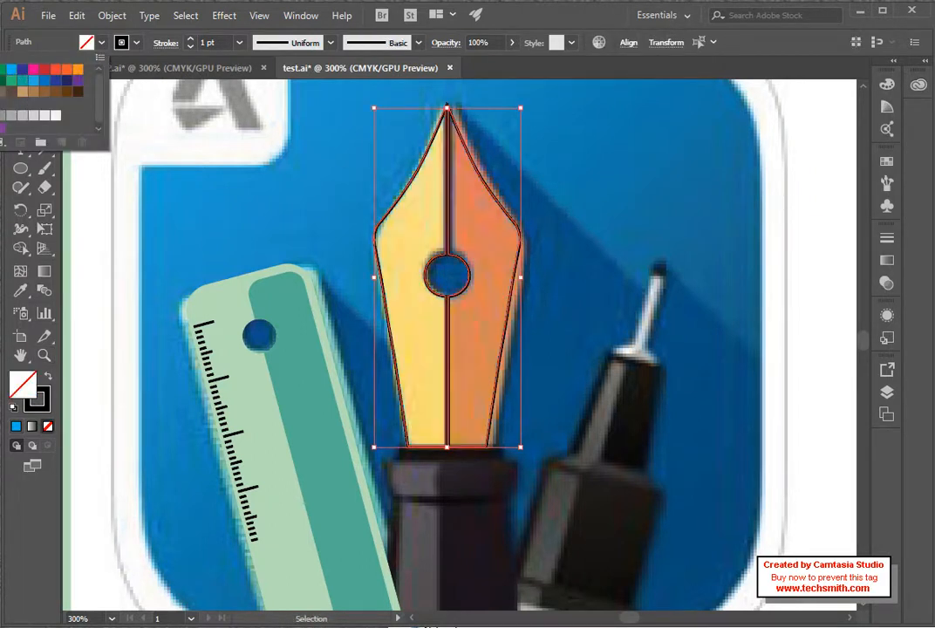
left_click(422, 213)
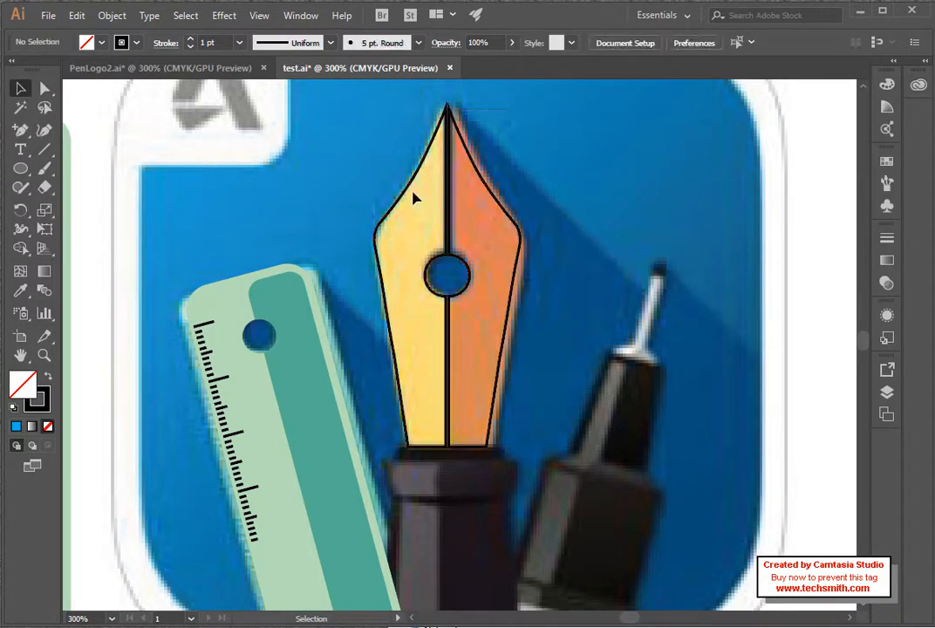
Step: Colour the nib's original half with the yellow sampled from the reference using the Eyedropper
left_click(406, 192)
left_click(20, 292)
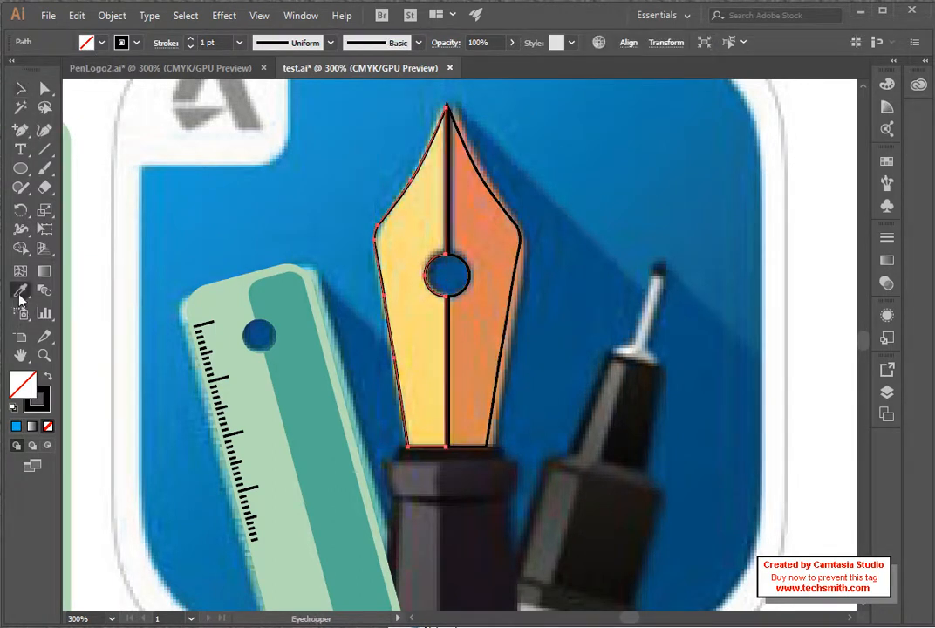
left_click(392, 278)
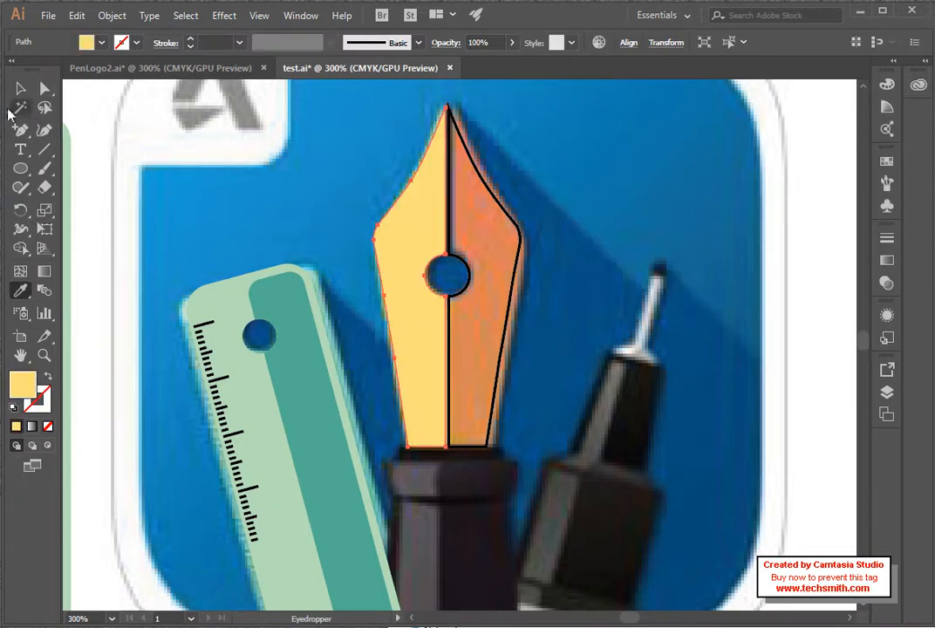
key("v")
Step: Colour the nib's mirrored half with the orange sampled from the reference using the Eyedropper, leaving nothing selected
left_click(492, 197)
left_click(492, 197)
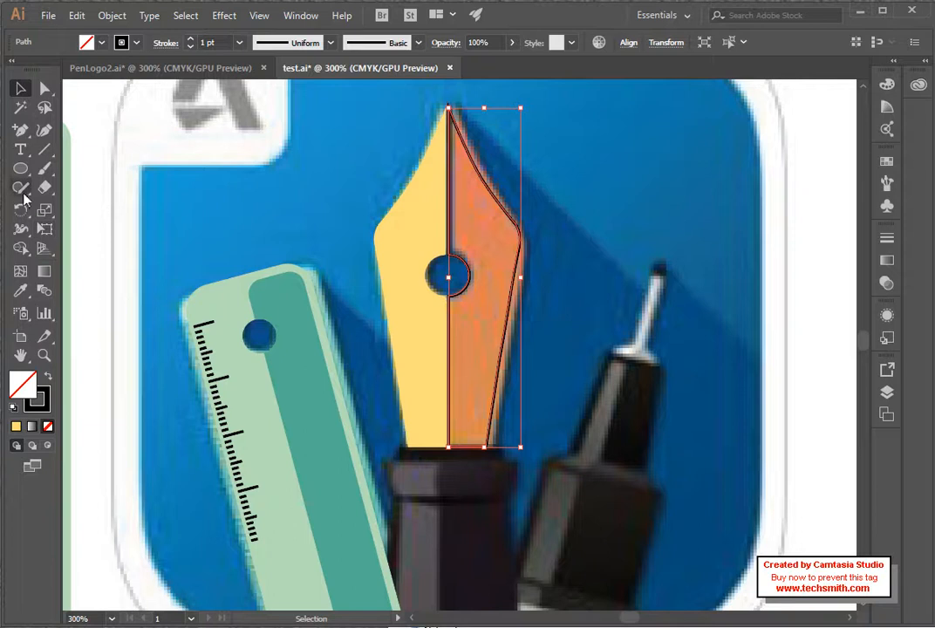
left_click(20, 290)
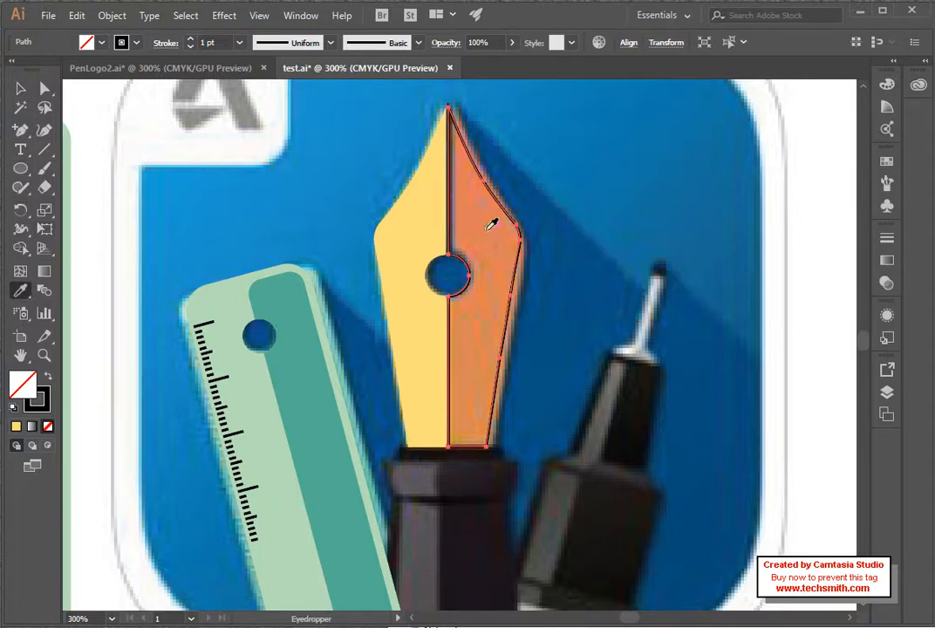
left_click(494, 219)
left_click(21, 89)
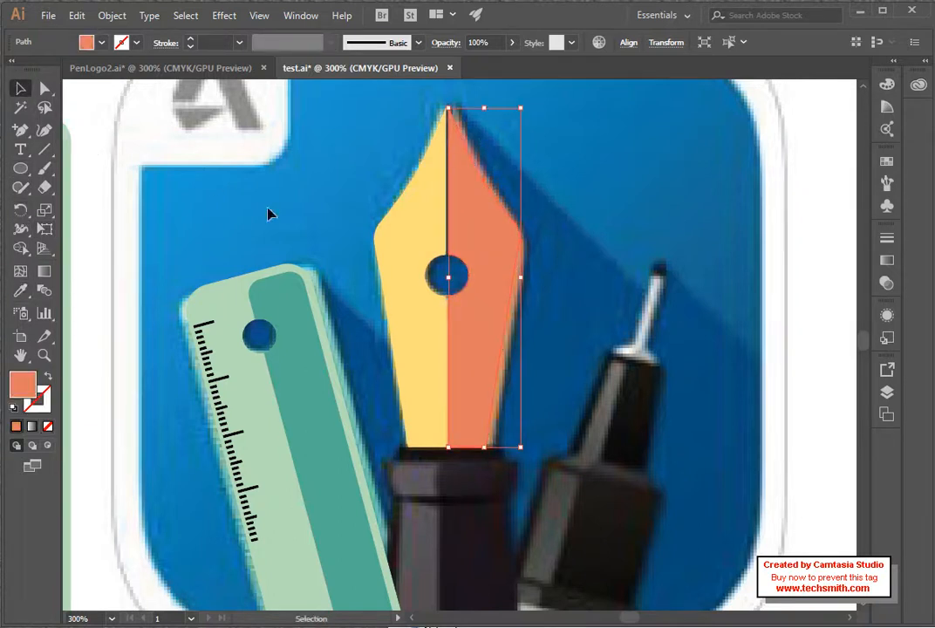
left_click(267, 212)
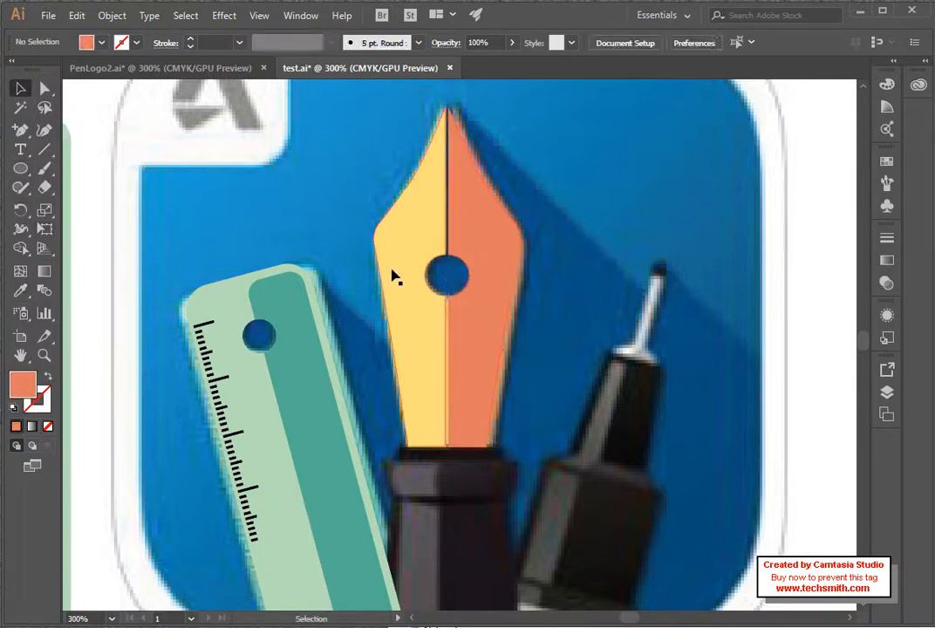
Step: Hide Layer 1 and outline both nib halves with a black 0.5 pt stroke
left_click(886, 391)
left_click(692, 404)
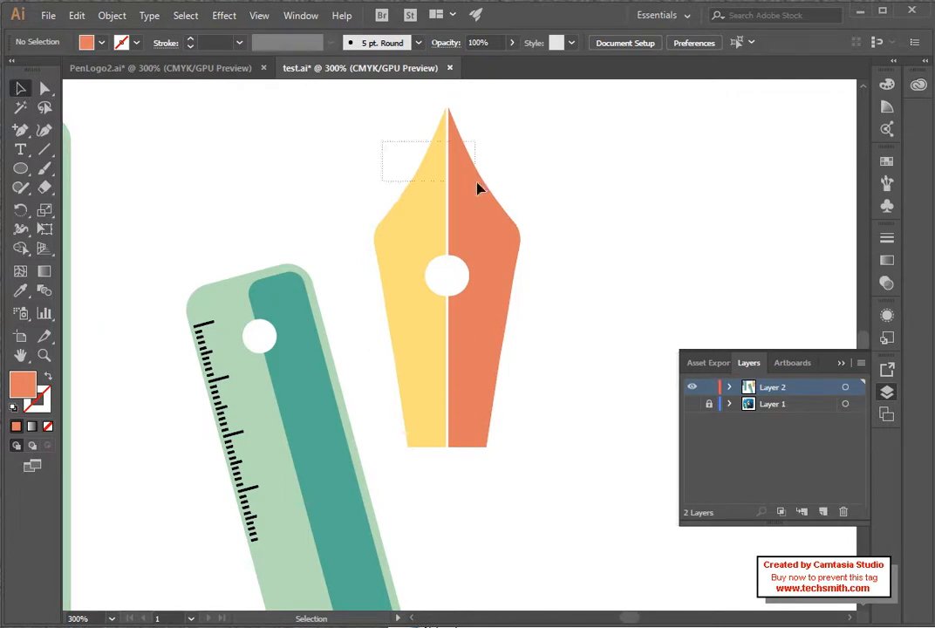
left_click_drag(478, 187, 480, 190)
left_click(136, 44)
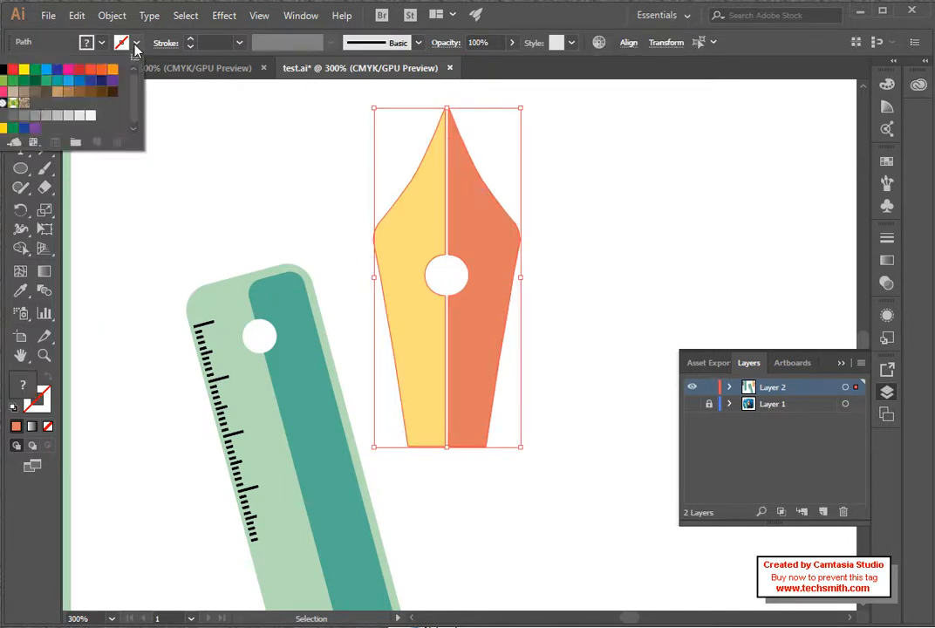
left_click(13, 69)
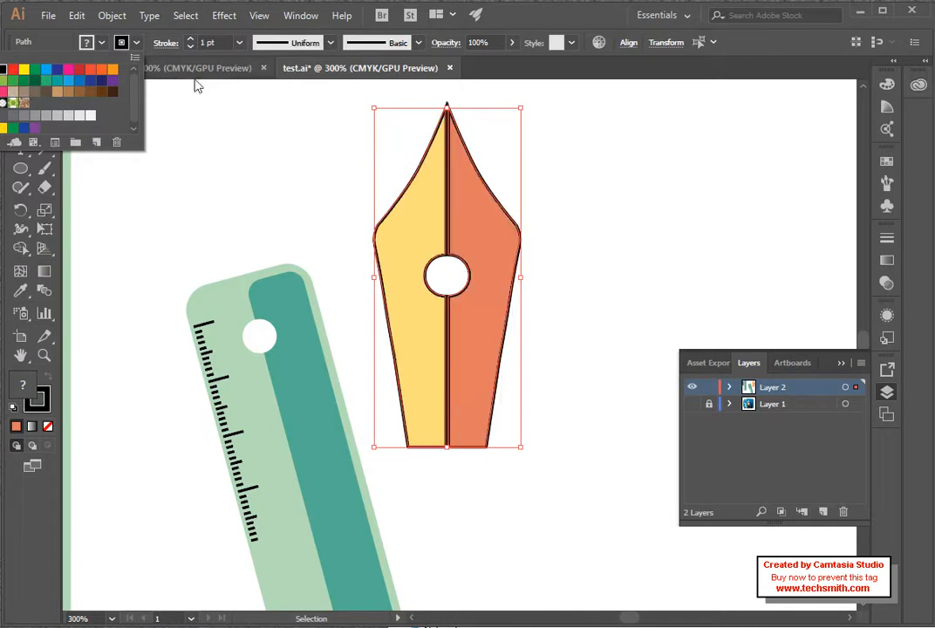
left_click(236, 46)
left_click(237, 45)
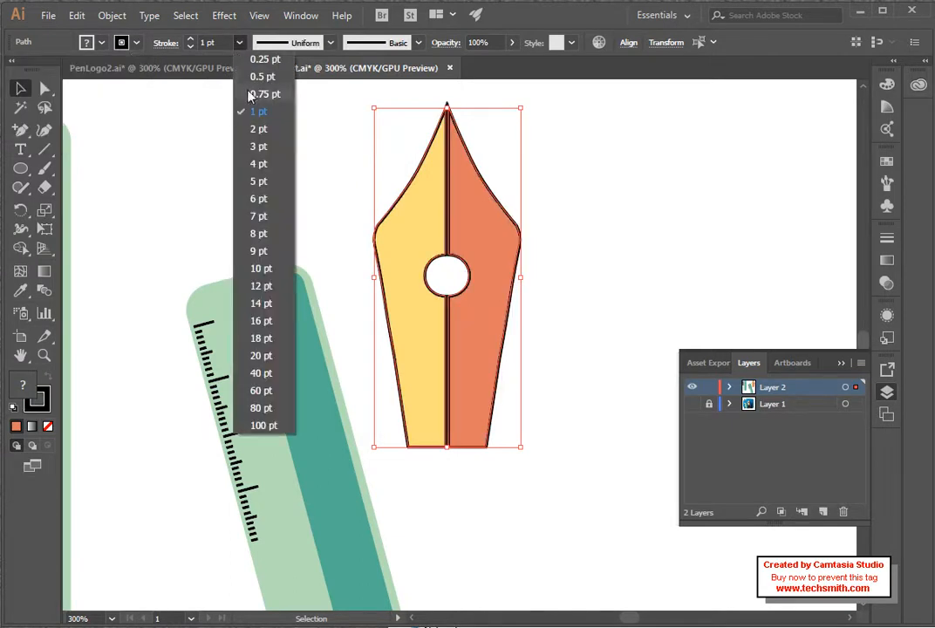
left_click(241, 77)
left_click(603, 211)
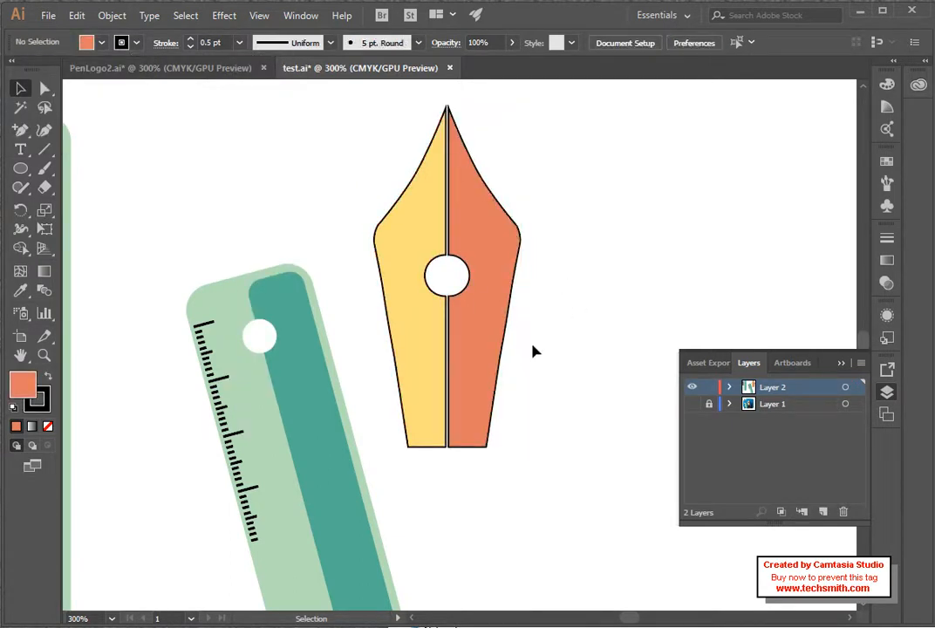
Step: Show Layer 1, give the ruler group a black 0.5 pt stroke, and compare the artwork with the reference hidden and shown
left_click(692, 406)
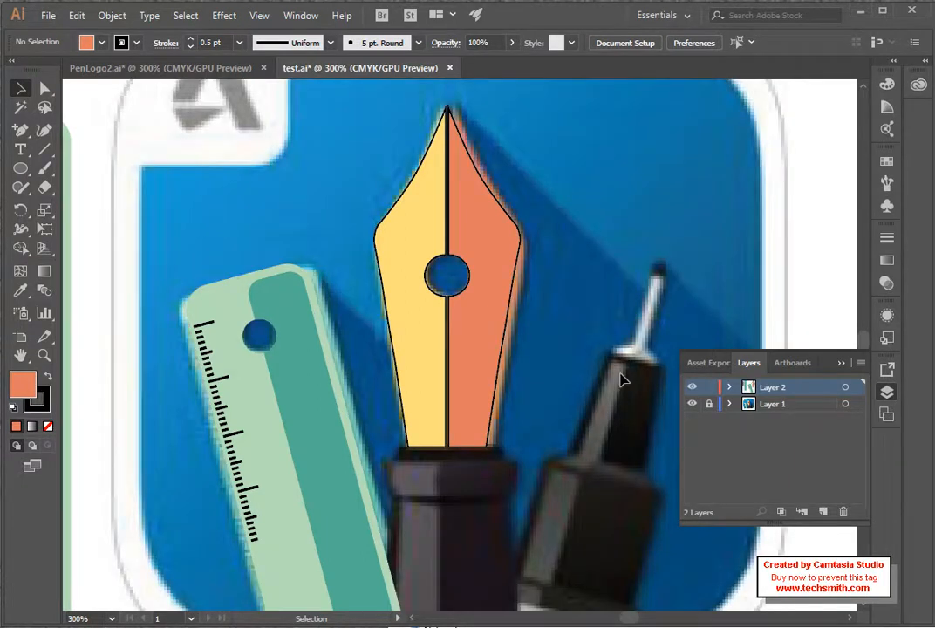
left_click(244, 301)
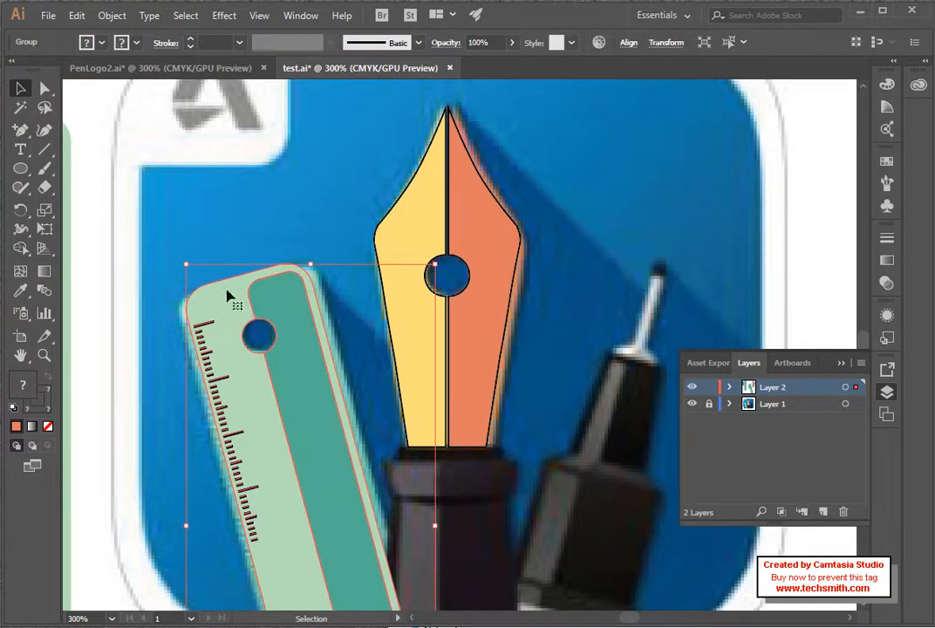
left_click(136, 41)
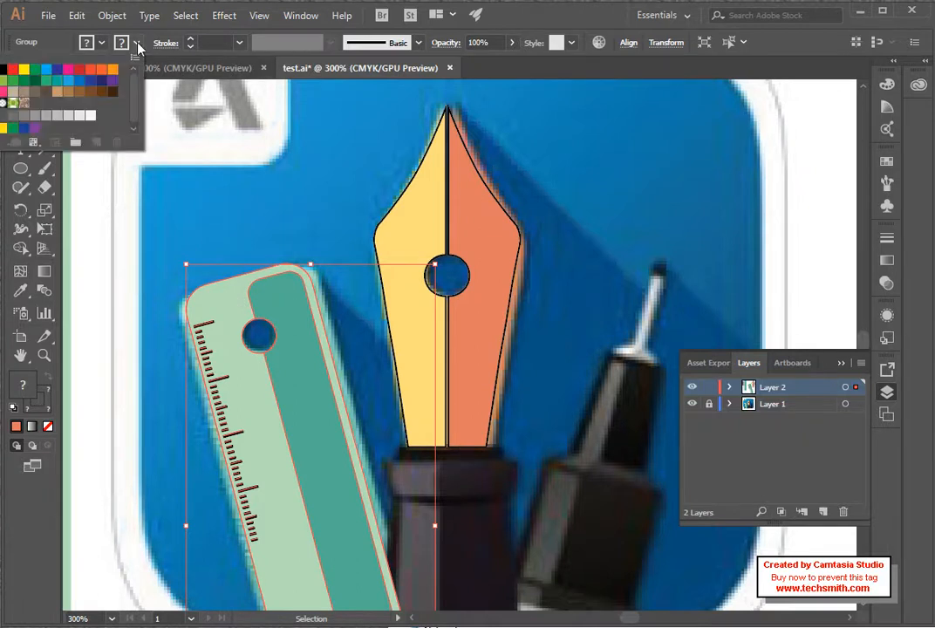
left_click(4, 68)
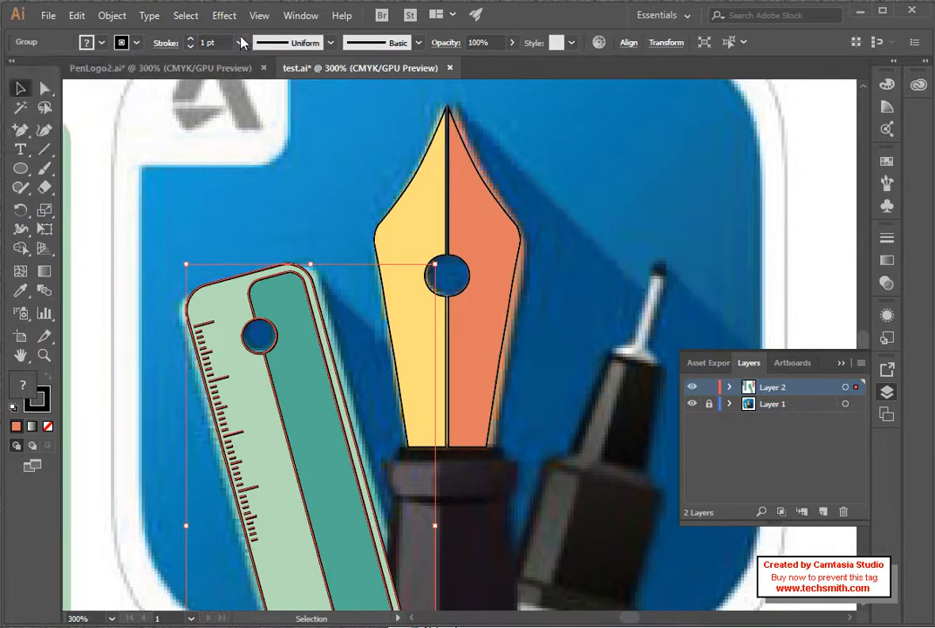
left_click(239, 42)
left_click(255, 75)
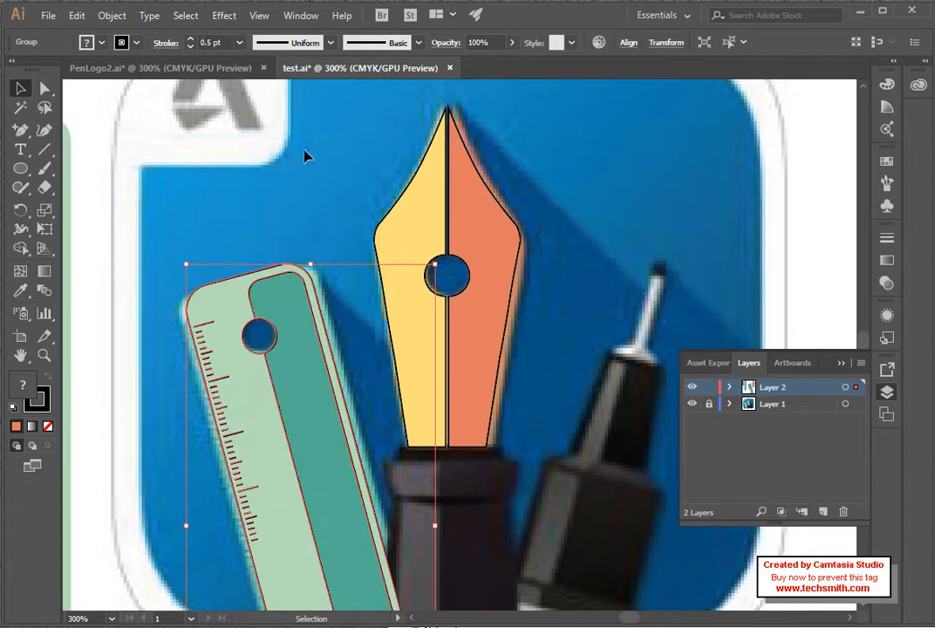
left_click(366, 189)
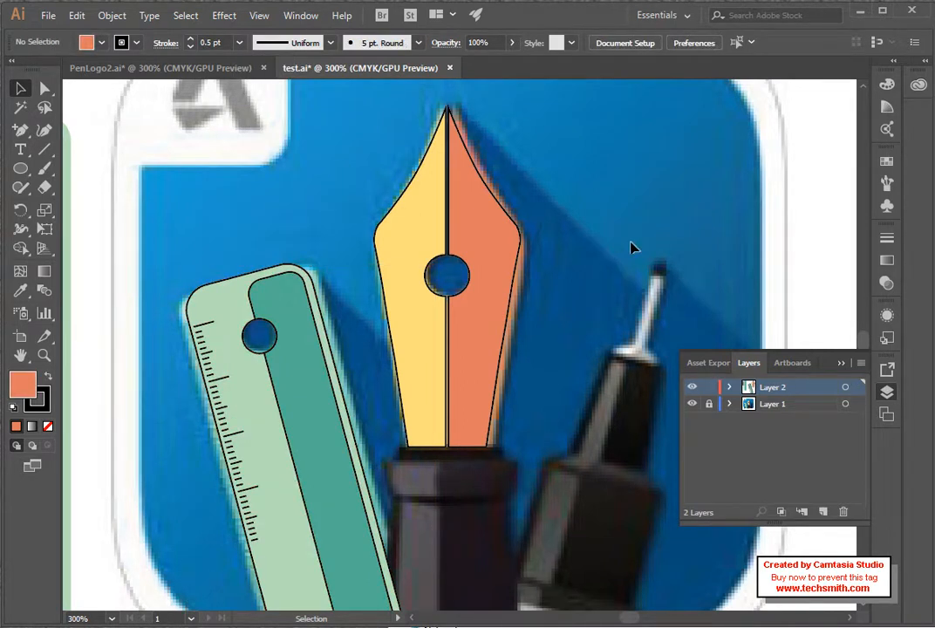
left_click(693, 405)
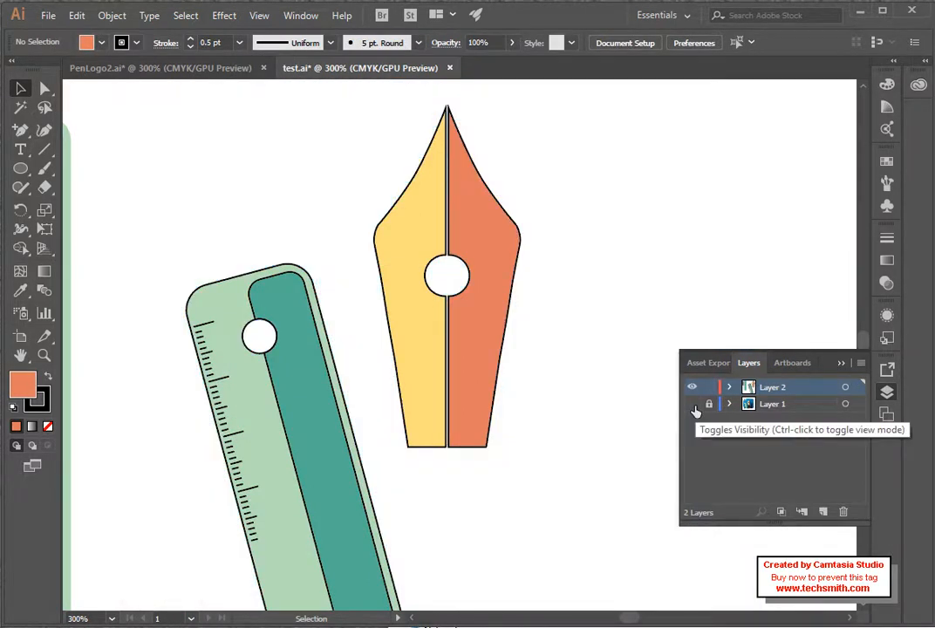
left_click(692, 405)
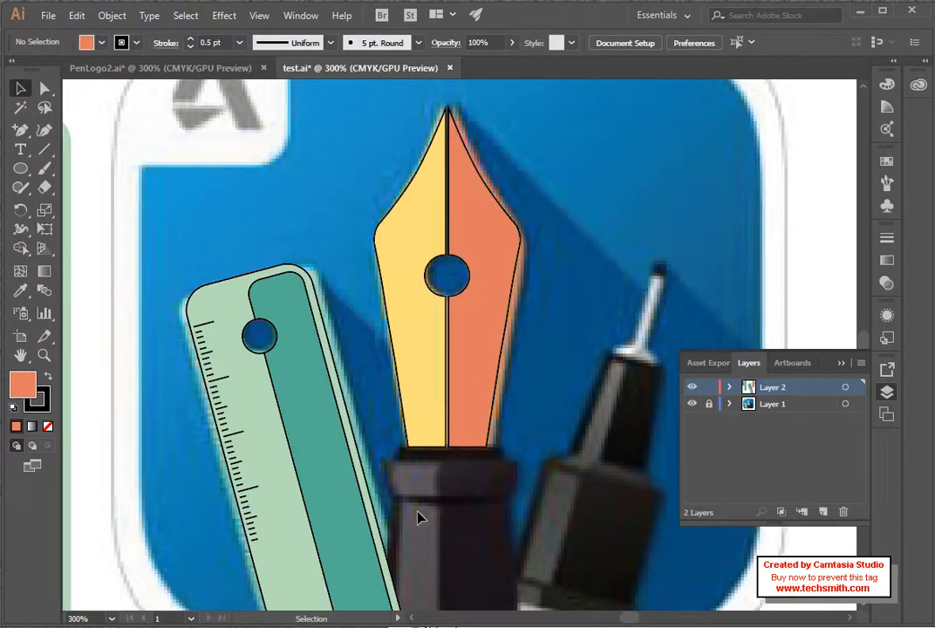
Step: Draw three stacked rounded rectangles below the nib for the pen holder: a thin band, a wider collar and a tall body
scroll(519, 464, "down", 3)
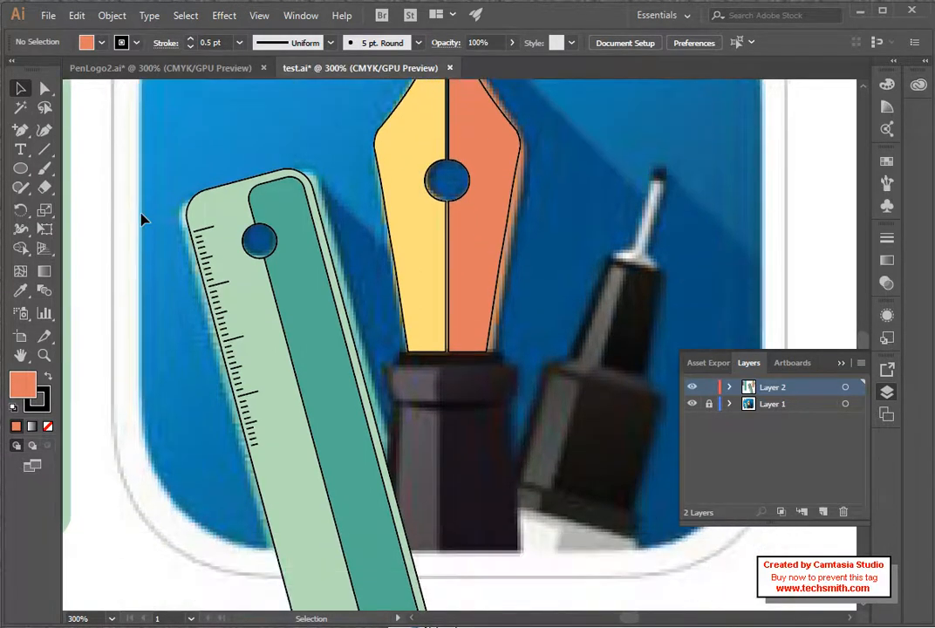
left_click(20, 169)
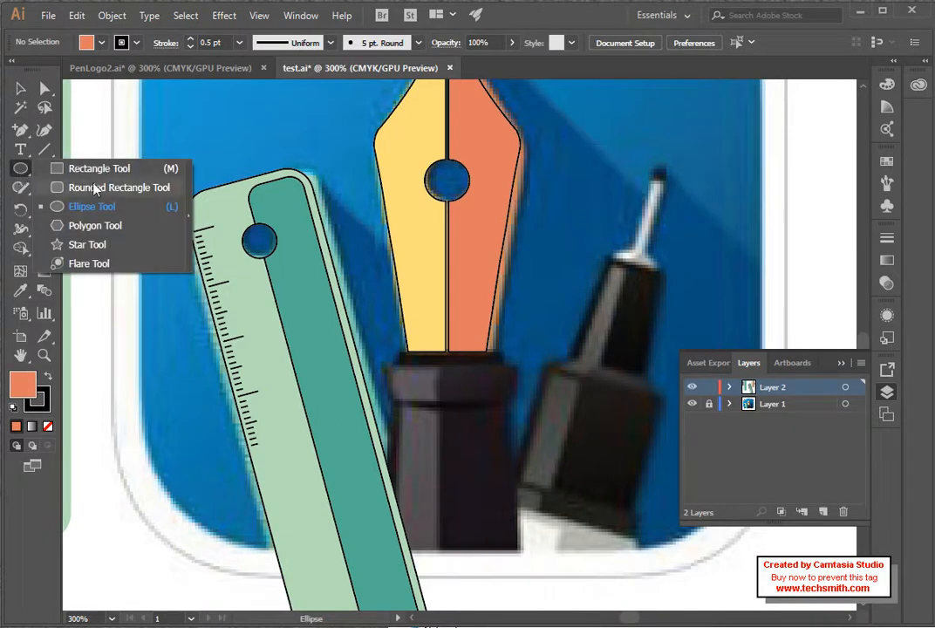
left_click(96, 187)
left_click_drag(401, 358, 500, 367)
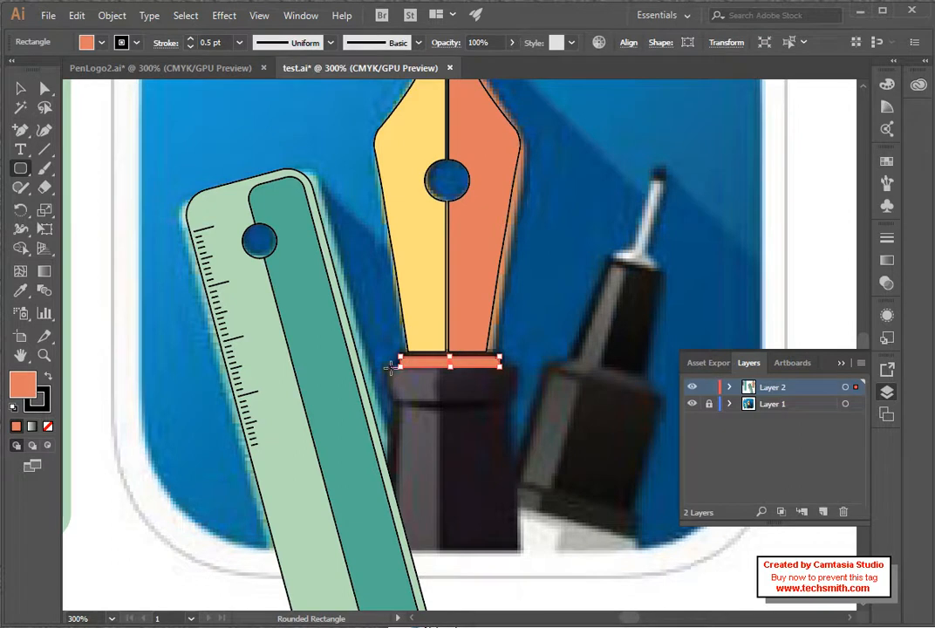
left_click_drag(390, 368, 512, 406)
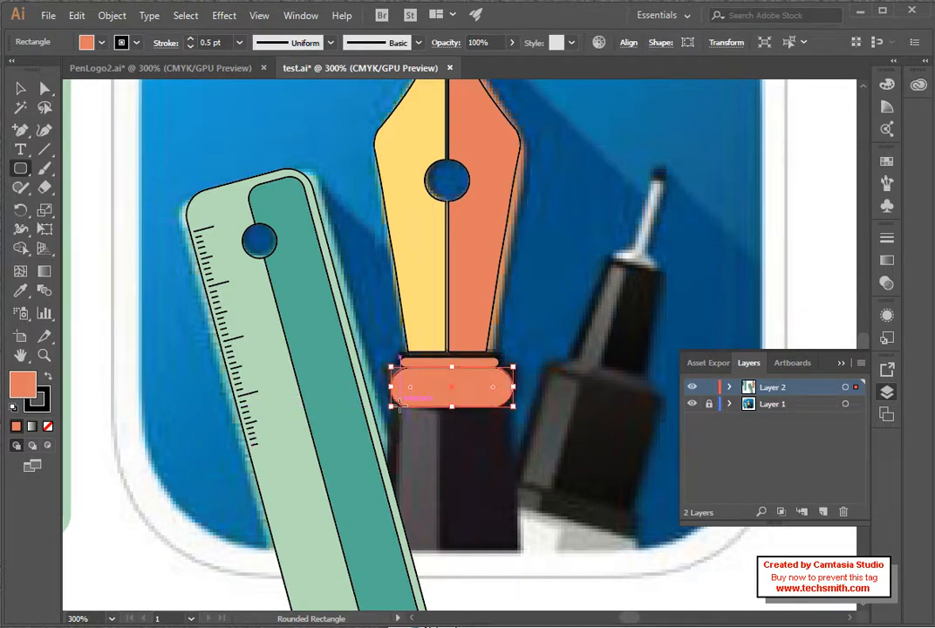
left_click_drag(398, 404, 508, 576)
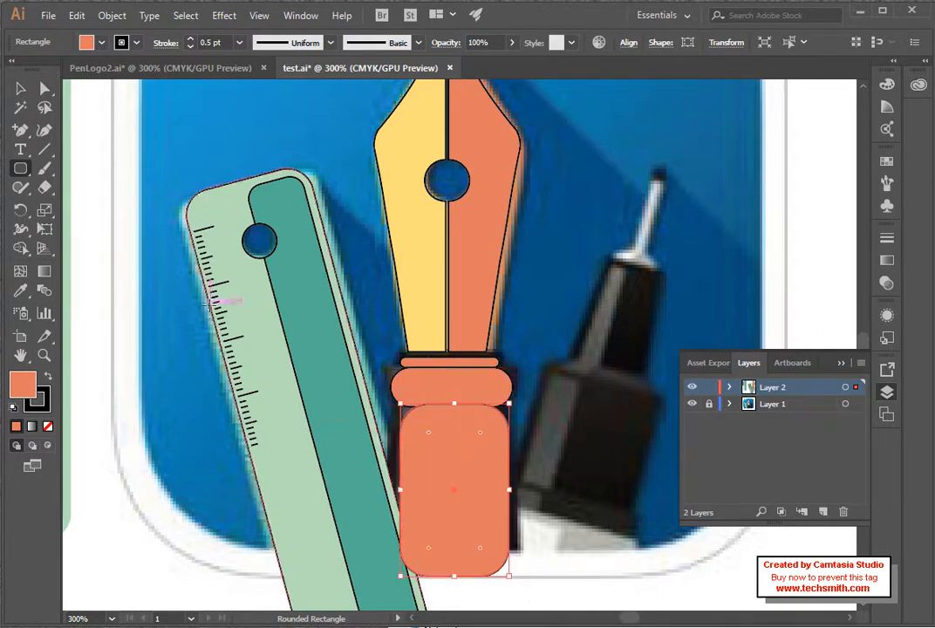
Step: Move the lower-right corner anchors of the holder's tall body slightly outward to flare that side towards the reference edge
left_click(44, 88)
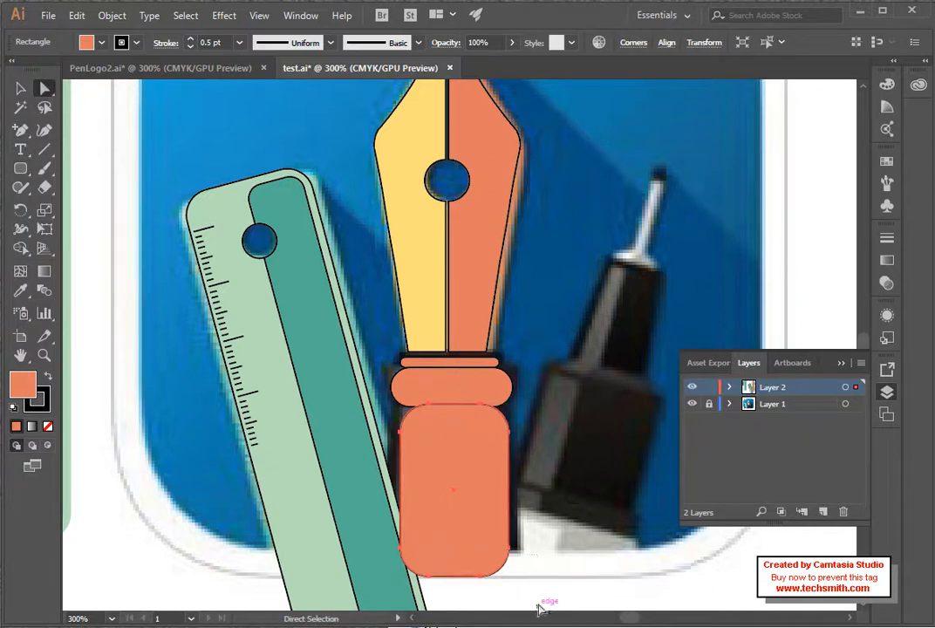
left_click(381, 535)
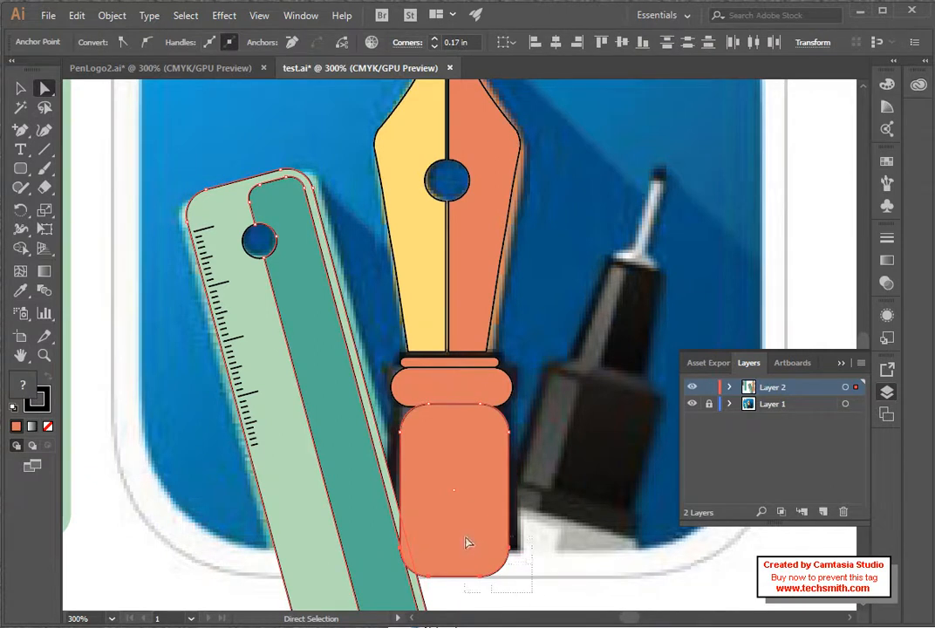
left_click_drag(466, 537, 465, 537)
left_click_drag(499, 570, 508, 576)
Step: Select the two lower-left corner anchors of the holder's tall body and move them slightly outward to match the opposite flare
left_click(384, 547)
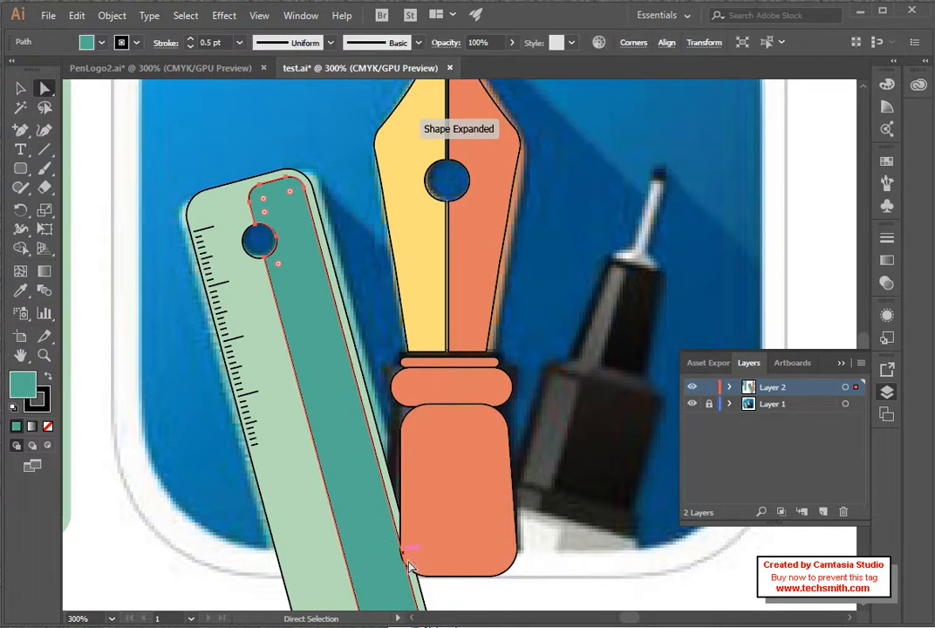
left_click(410, 566)
left_click(428, 579)
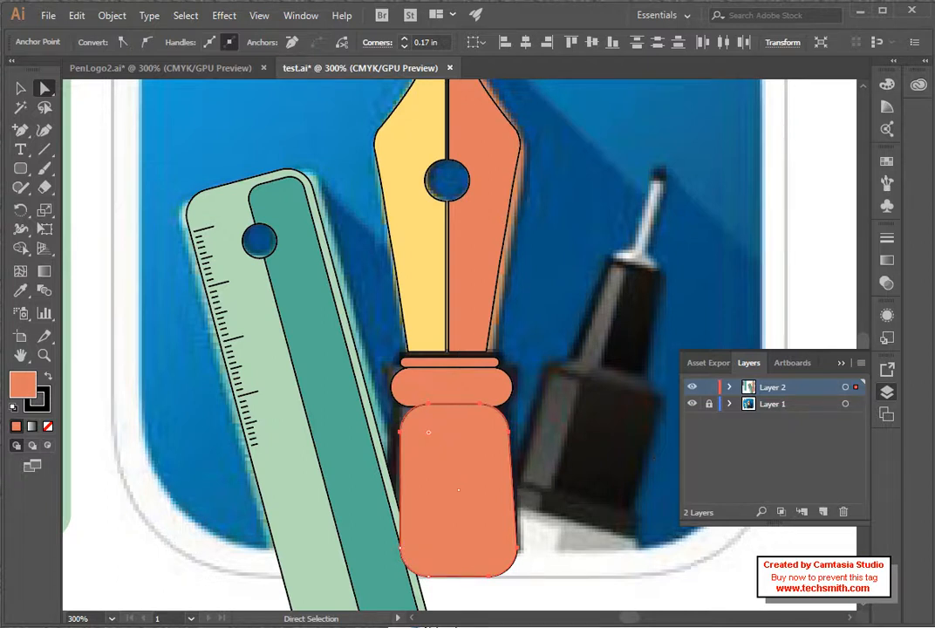
key("v")
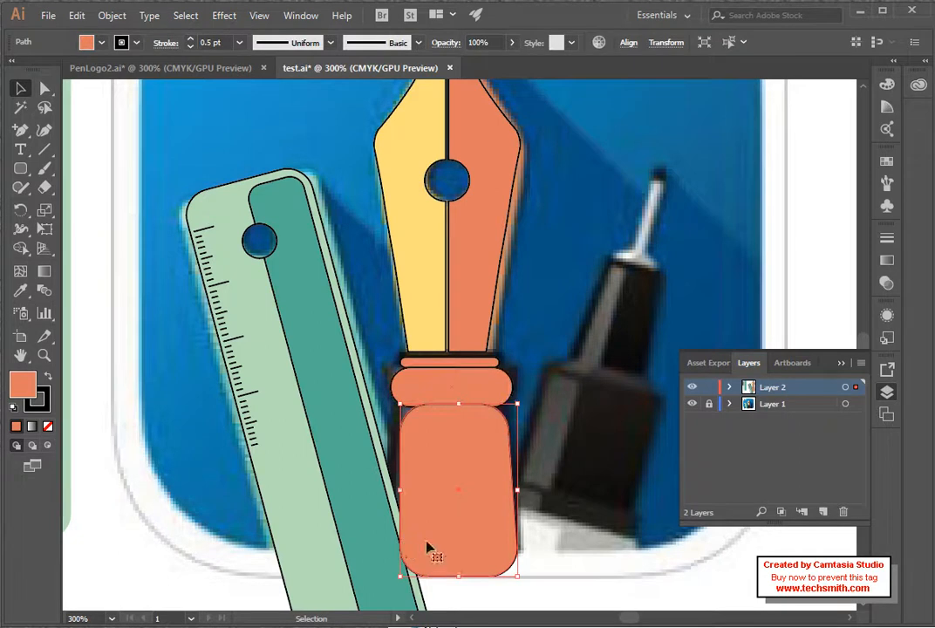
left_click(45, 88)
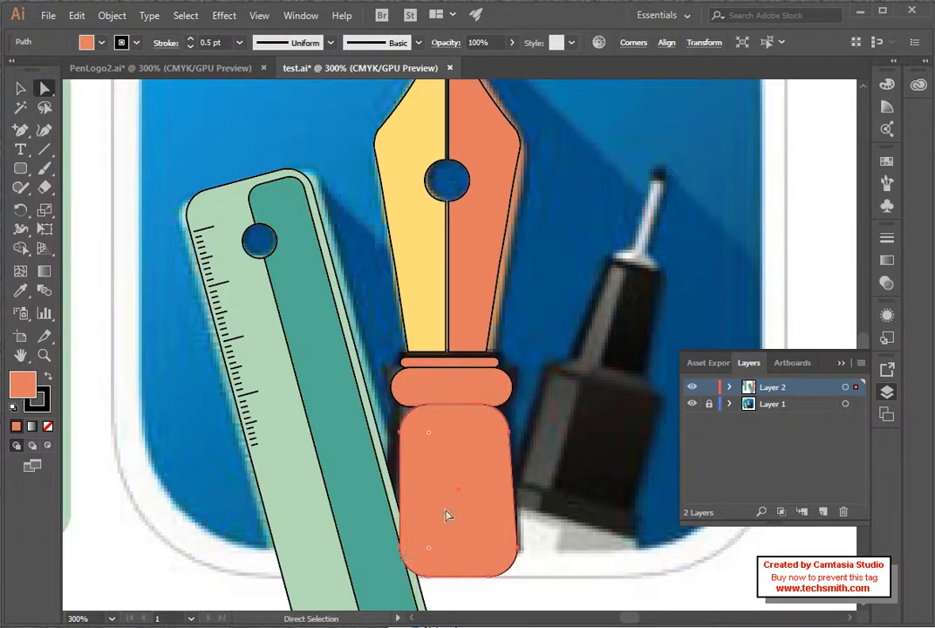
left_click(415, 569)
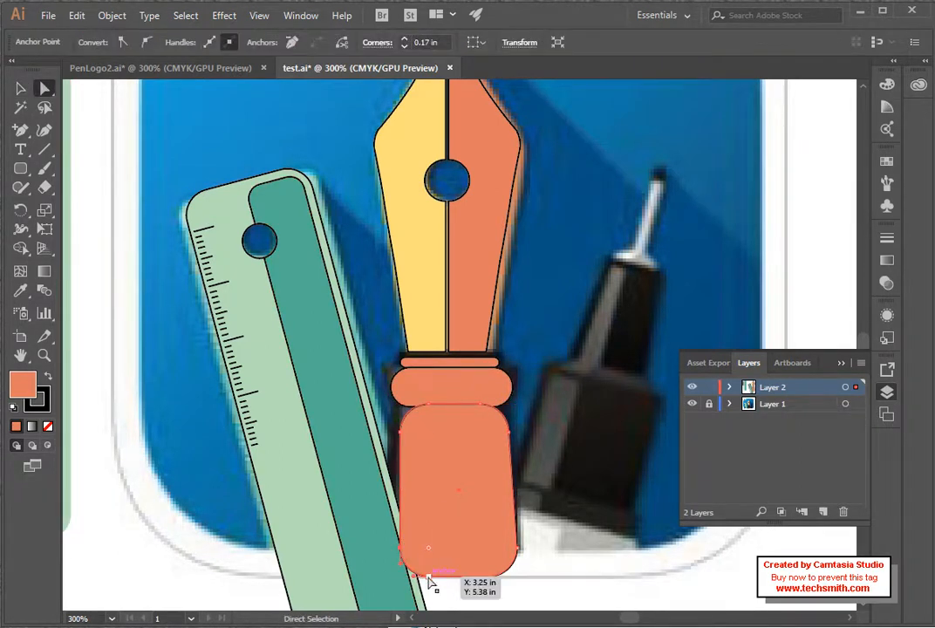
left_click(428, 578, "shift")
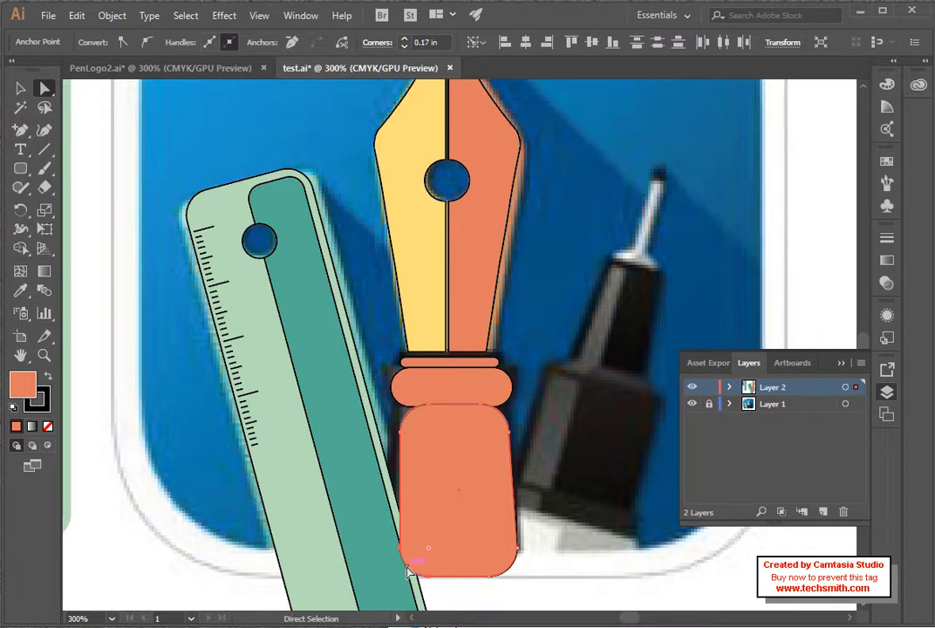
left_click_drag(409, 572, 398, 571)
left_click(479, 509)
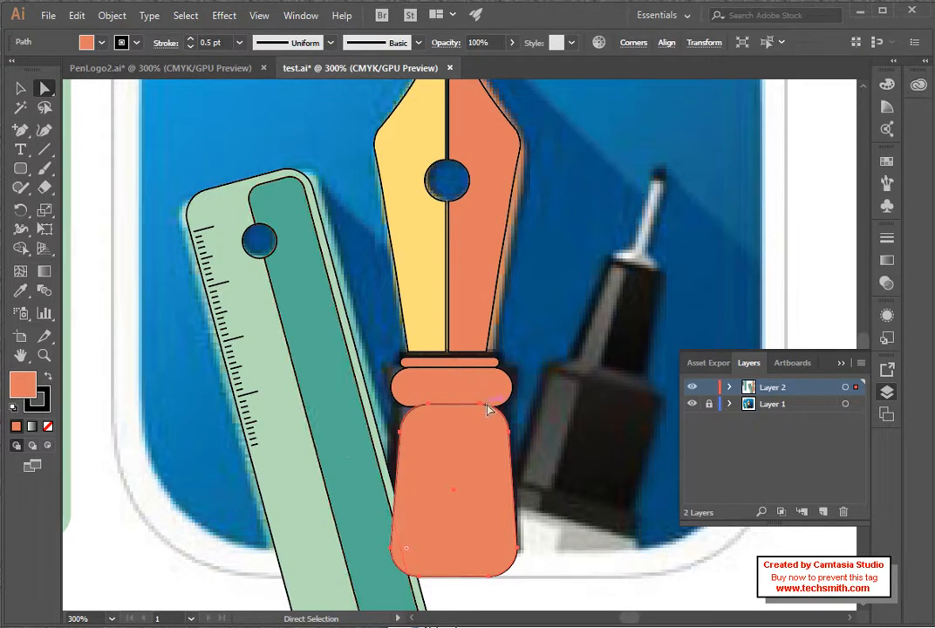
Step: Select the holder's band, collar and body together and set their fill to none
left_click(423, 368)
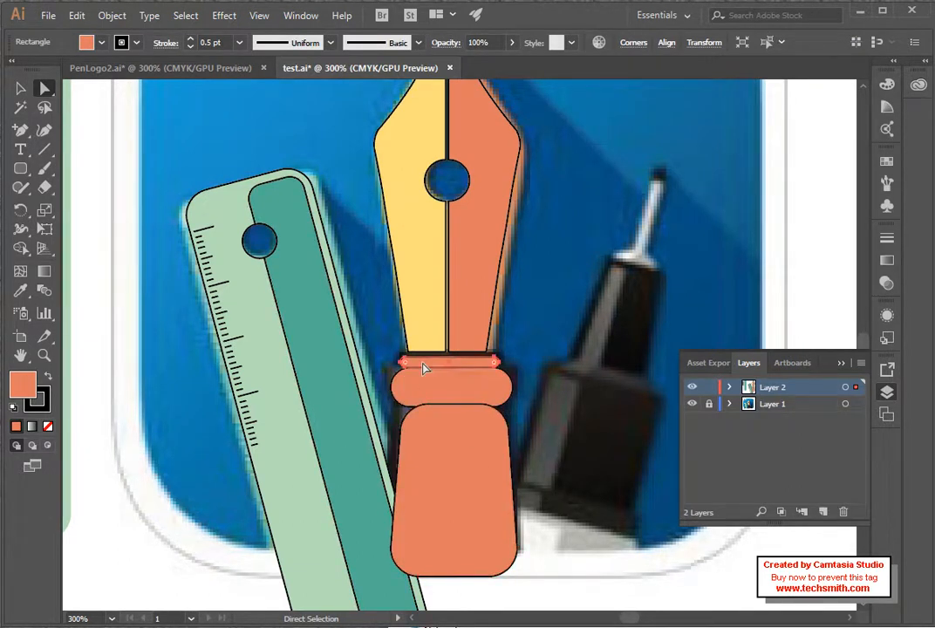
left_click(20, 88)
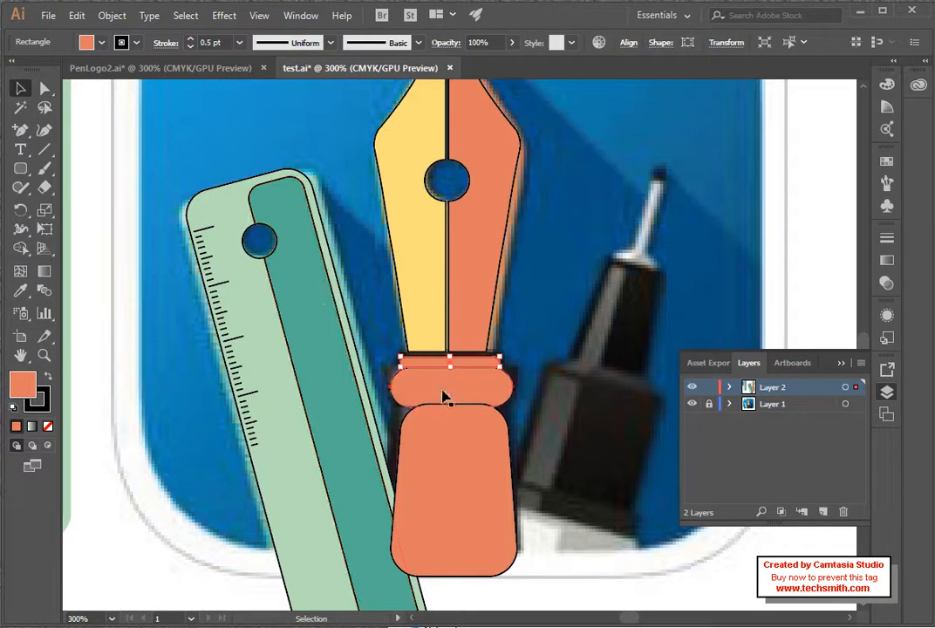
left_click(444, 457, "shift")
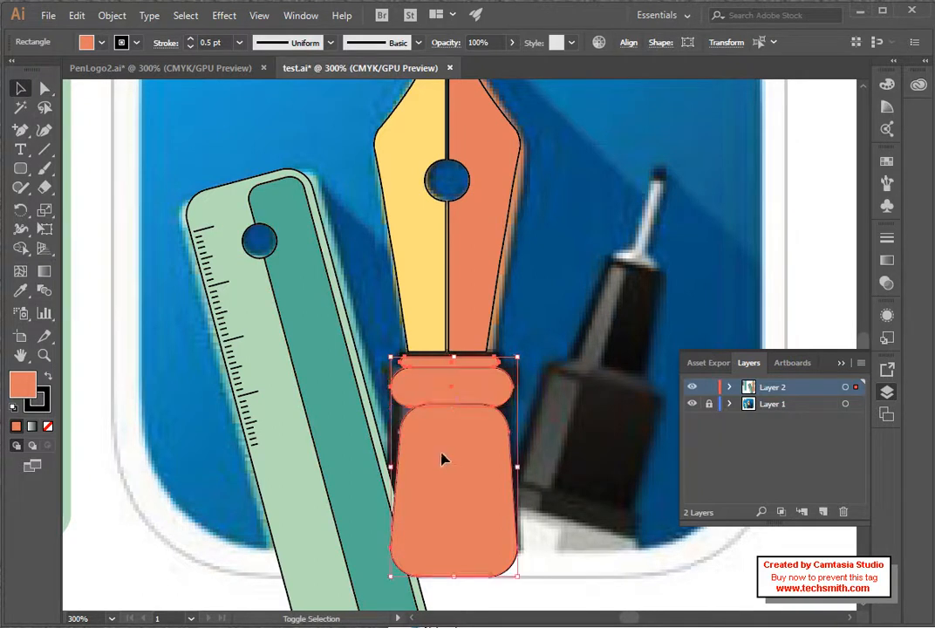
left_click(102, 43)
left_click(0, 69)
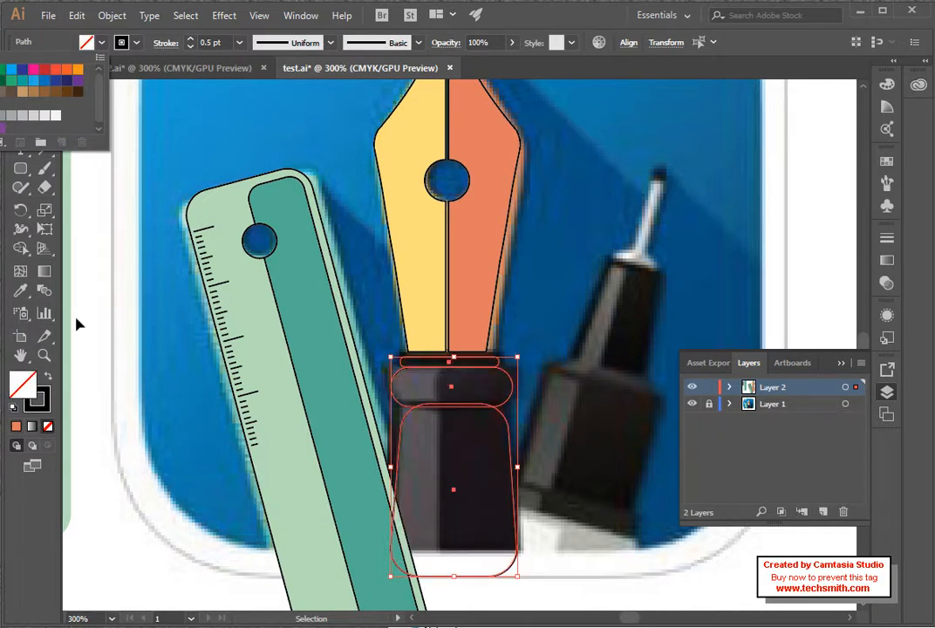
Step: Fill the holder's band, collar and body with the near-black sampled from the reference using the Eyedropper
left_click(19, 298)
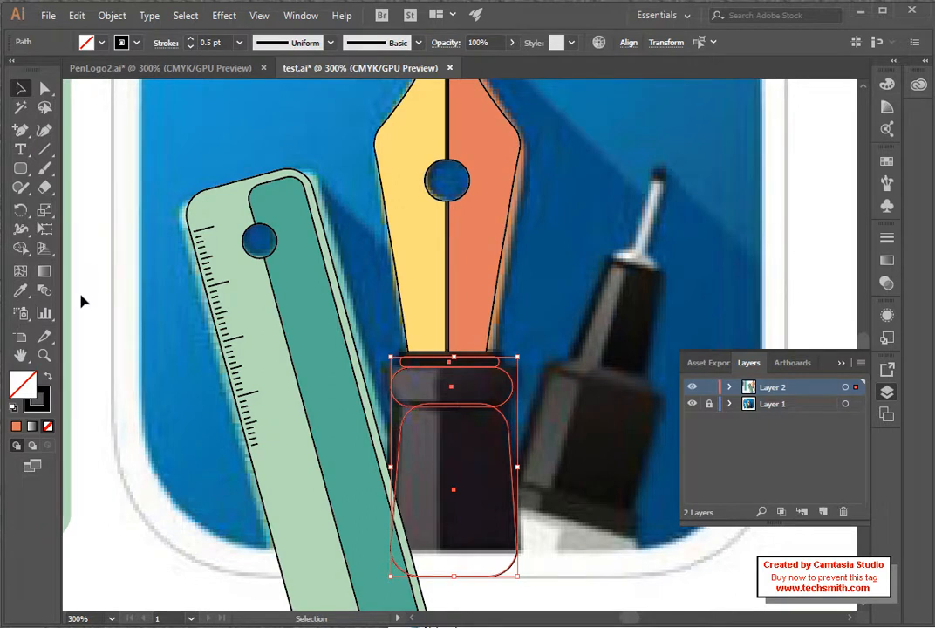
left_click(20, 293)
left_click(455, 393)
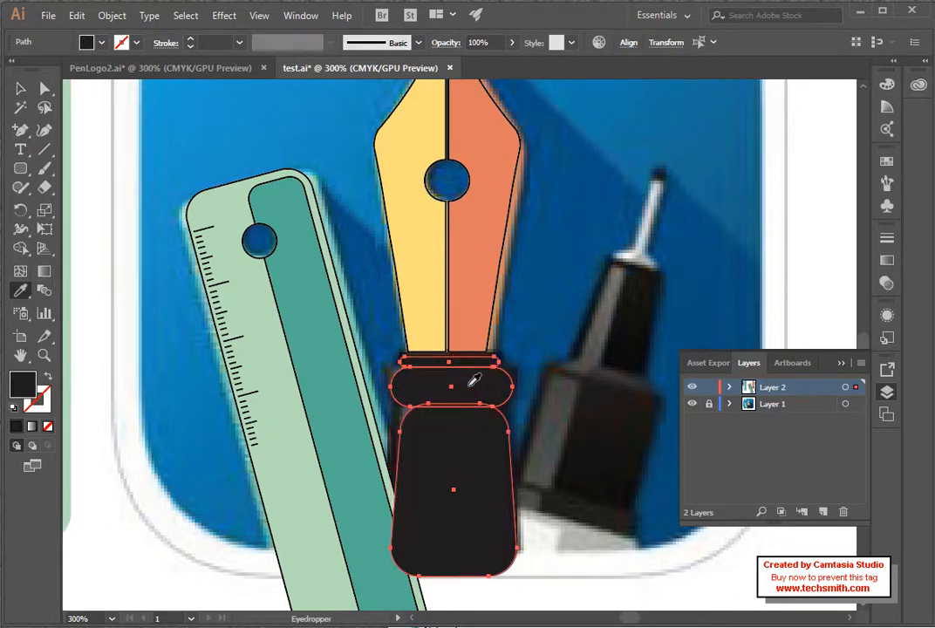
left_click(20, 89)
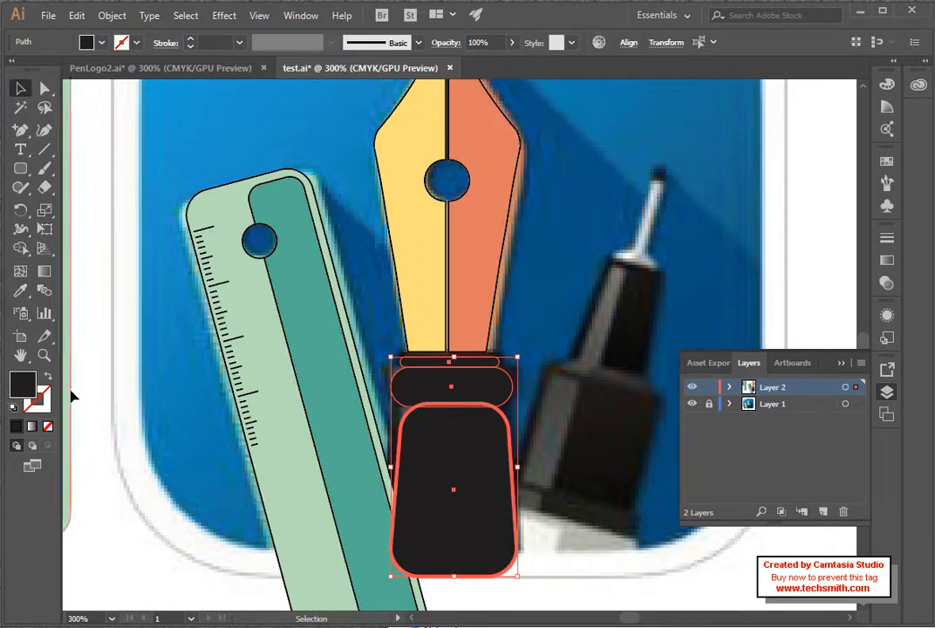
left_click(569, 333)
left_click(438, 445)
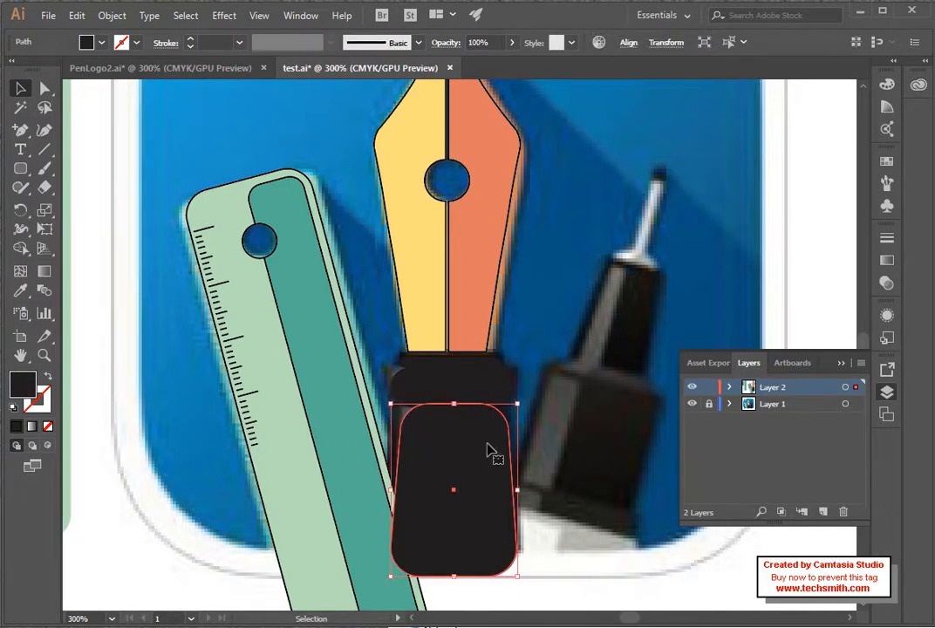
left_click(565, 314)
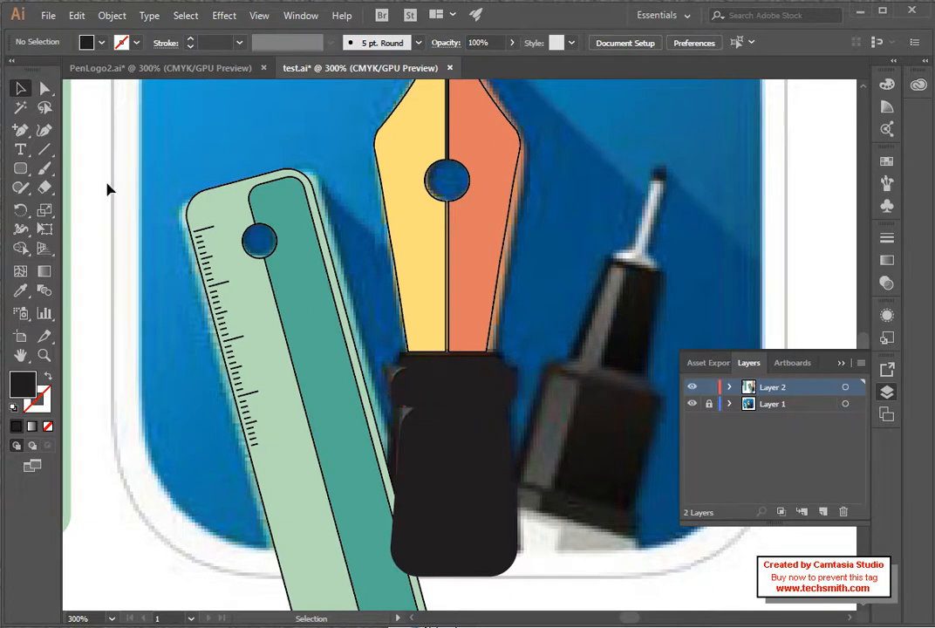
Step: Duplicate the holder's collar, narrow the copy into a small rounded highlight on its left half and fill it with dark grey
left_click(477, 388)
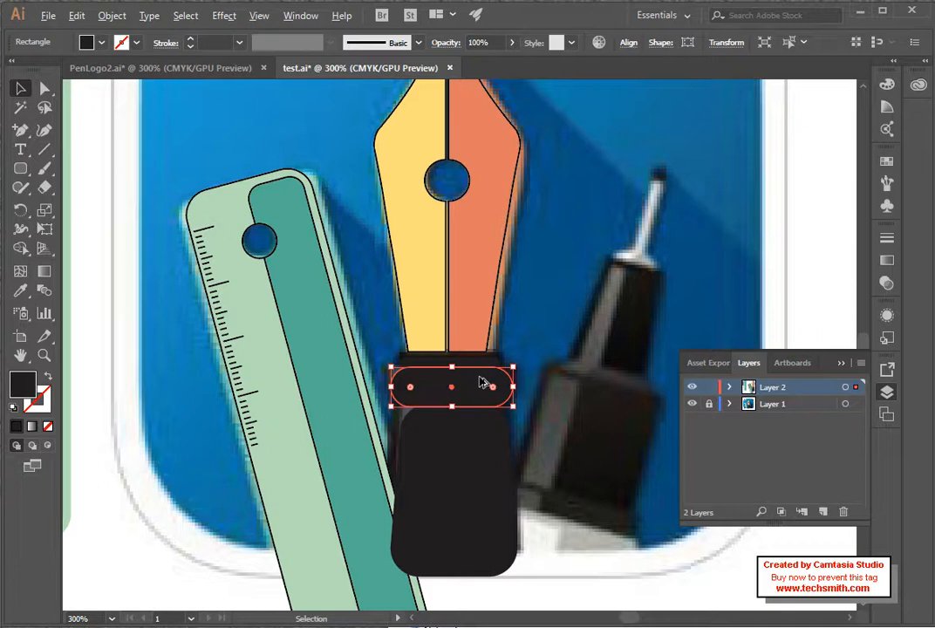
mouse_move(481, 382)
left_mouse_down()
mouse_move(590, 281)
mouse_move(599, 294)
mouse_move(593, 386)
mouse_move(548, 386)
mouse_move(527, 371)
mouse_move(440, 382)
left_mouse_up()
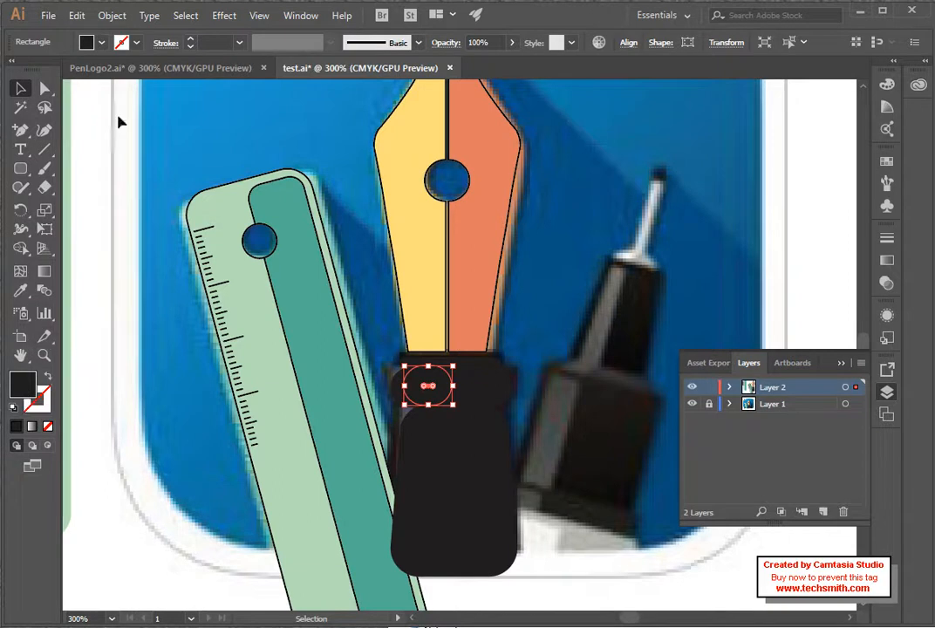
left_click(102, 42)
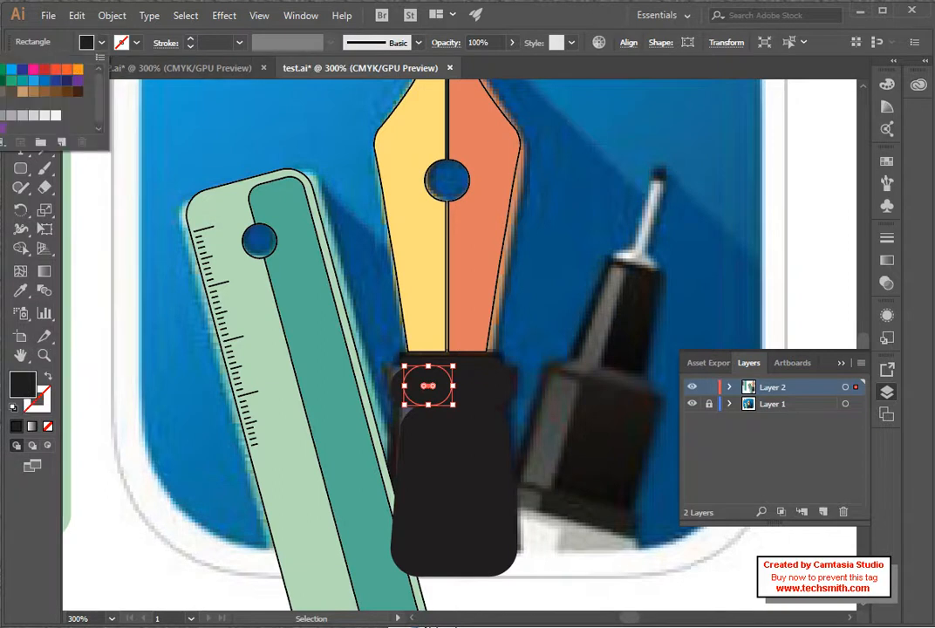
left_click(0, 115)
left_click(578, 263)
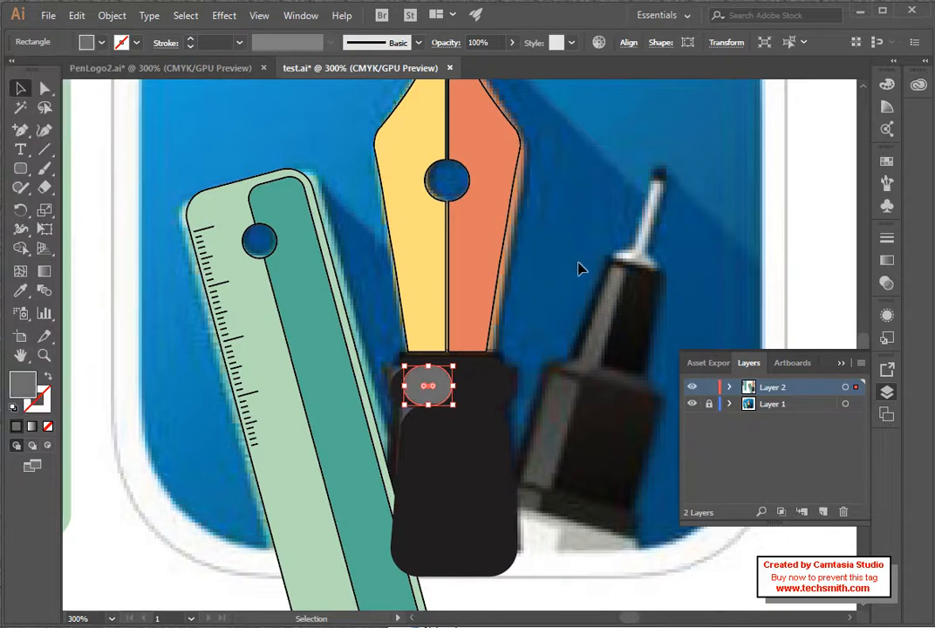
left_click(574, 329)
Step: Duplicate the holder's tall body, shrink the copy into a narrow highlight on its left half and fill it with the same dark grey
left_click(447, 452)
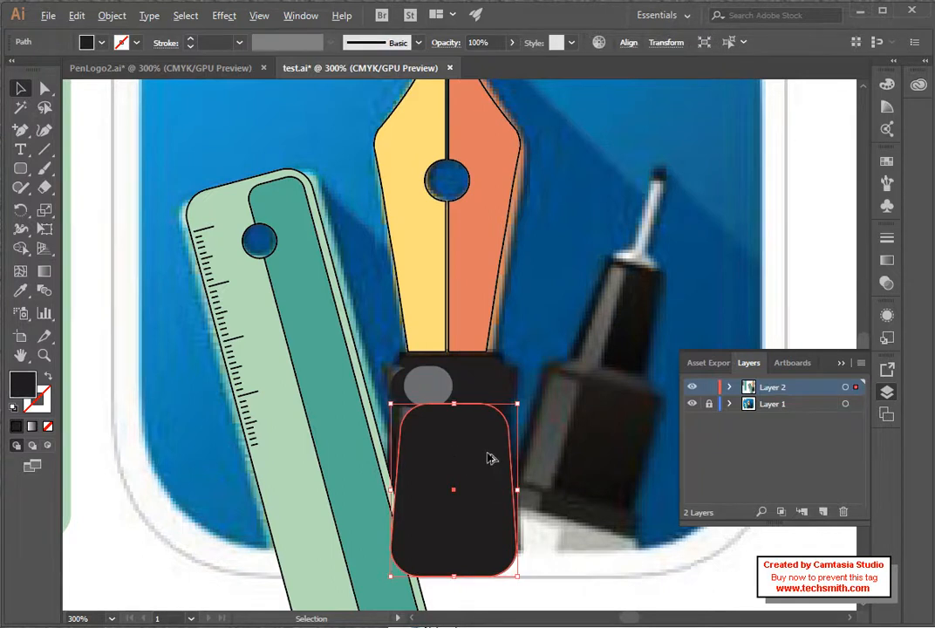
left_click_drag(494, 490, 453, 490)
left_click_drag(426, 405, 427, 412)
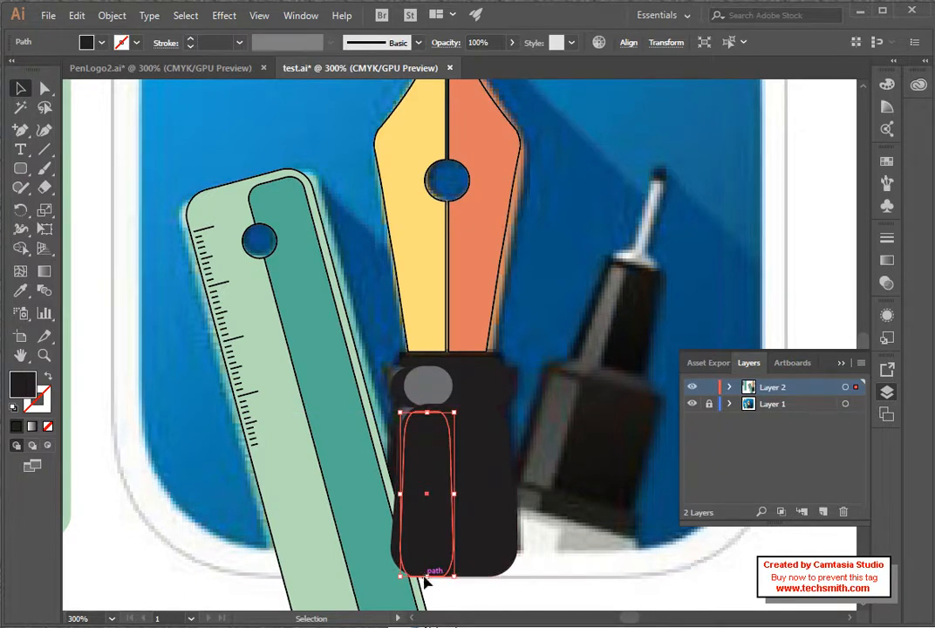
left_click(80, 39)
left_click(1, 115)
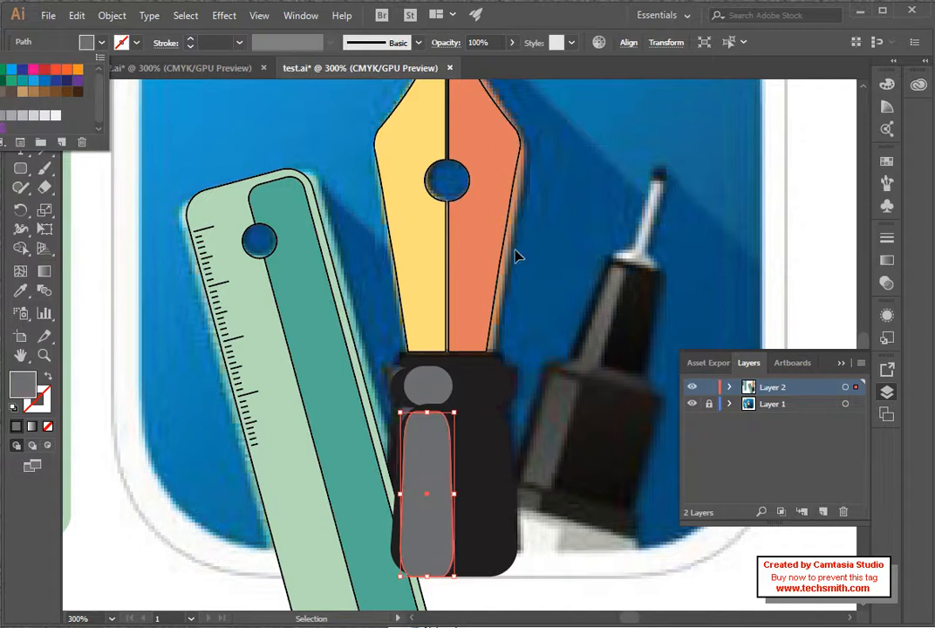
left_click(574, 233)
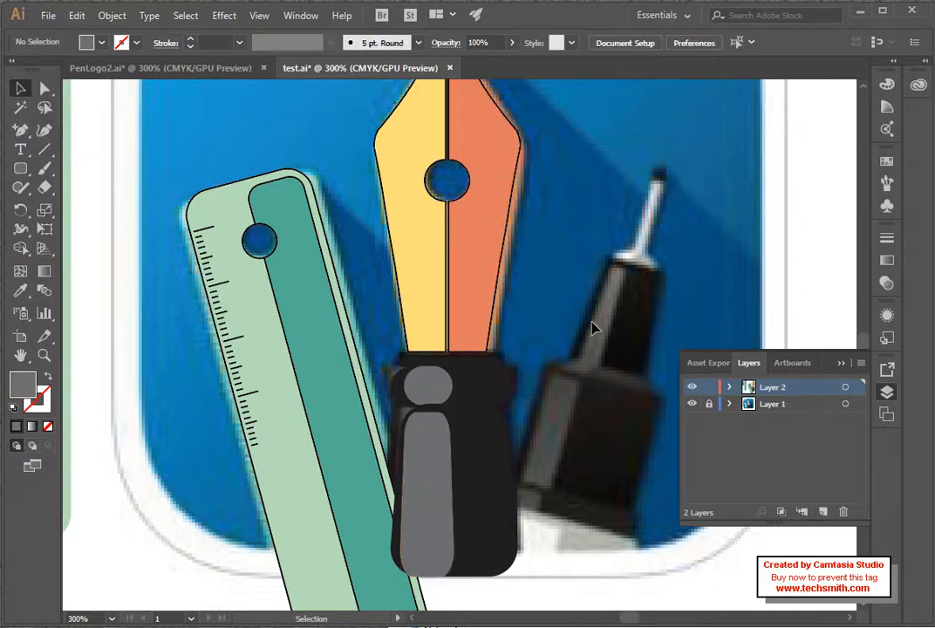
Step: Draw a closed highlight strip with the Pen tool along the outer edge of the nib's yellow half, down to its base
scroll(591, 328, "up", 3)
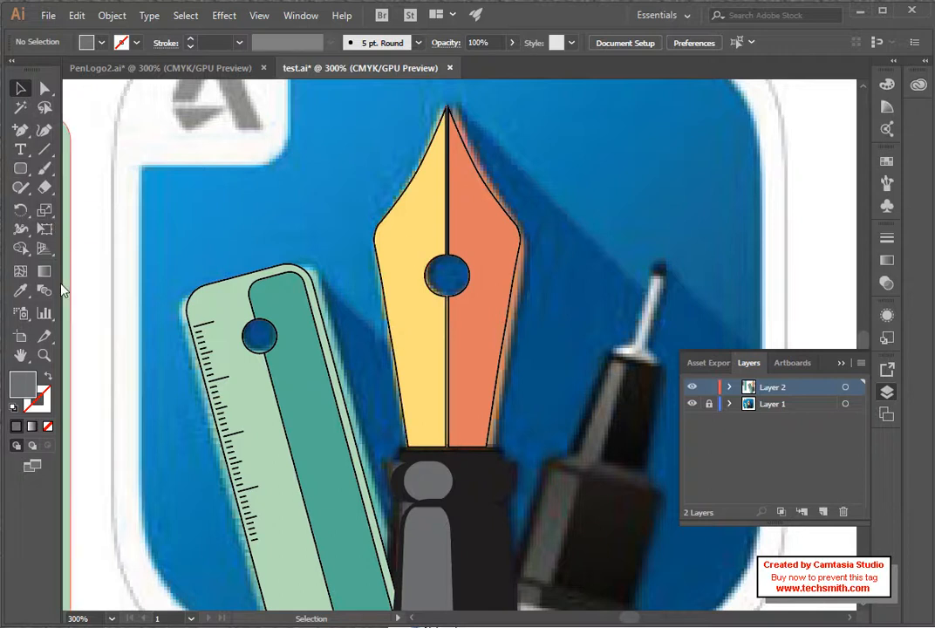
left_click(22, 131, "alt")
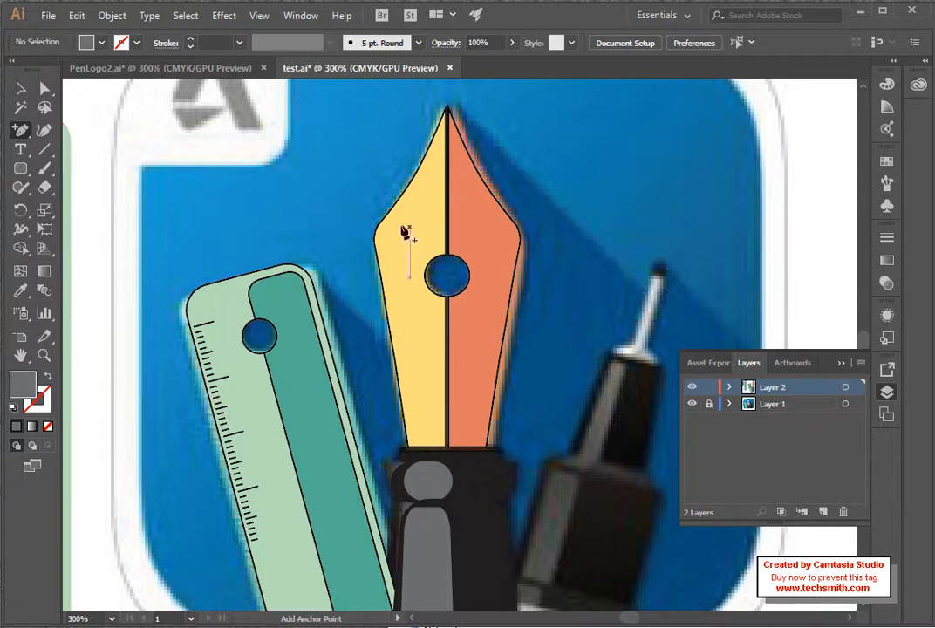
left_click_drag(21, 131, 74, 129)
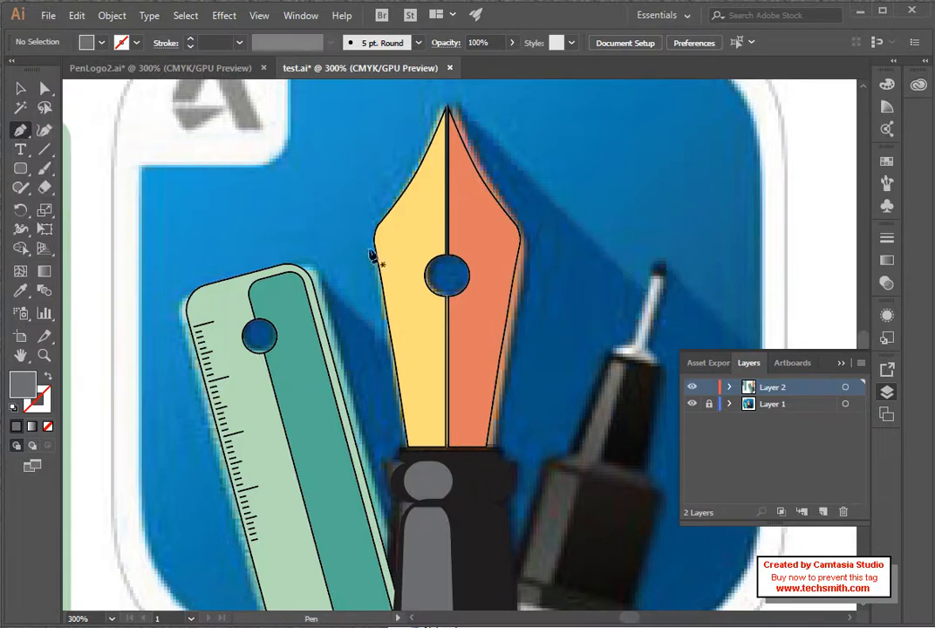
left_click(408, 206)
left_click_drag(404, 229, 397, 330)
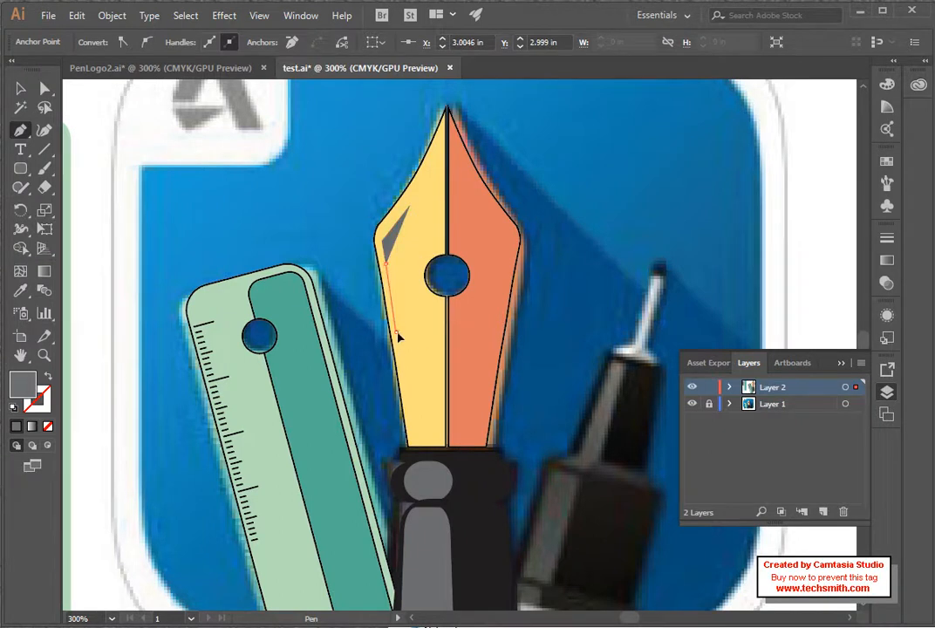
left_click(399, 360)
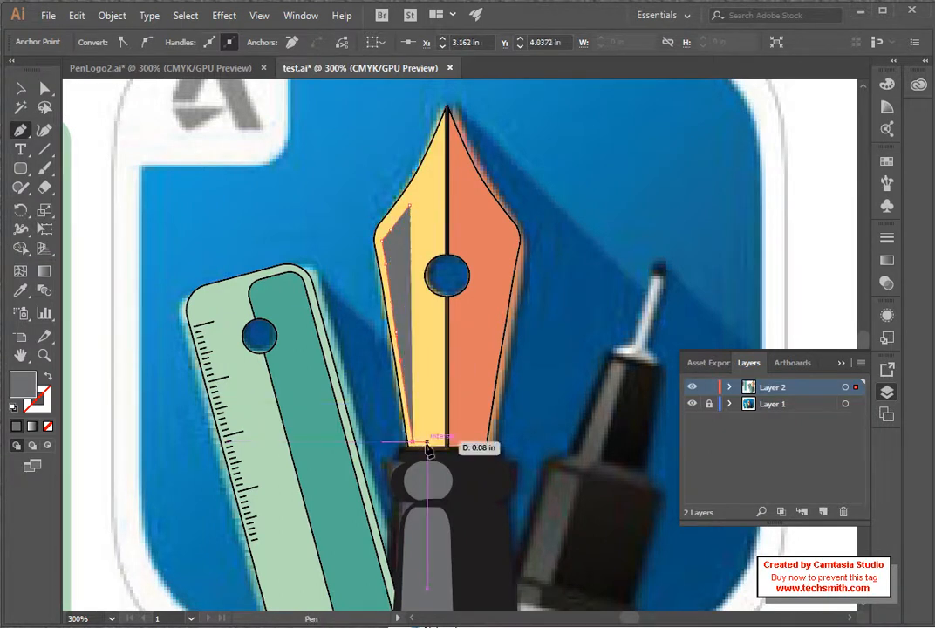
left_click(418, 442)
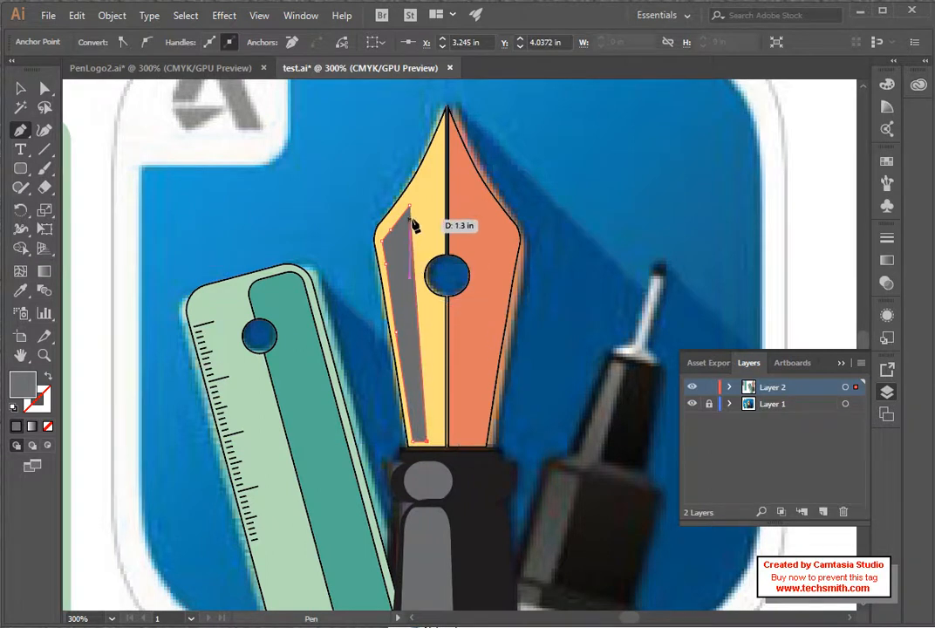
left_click(410, 208)
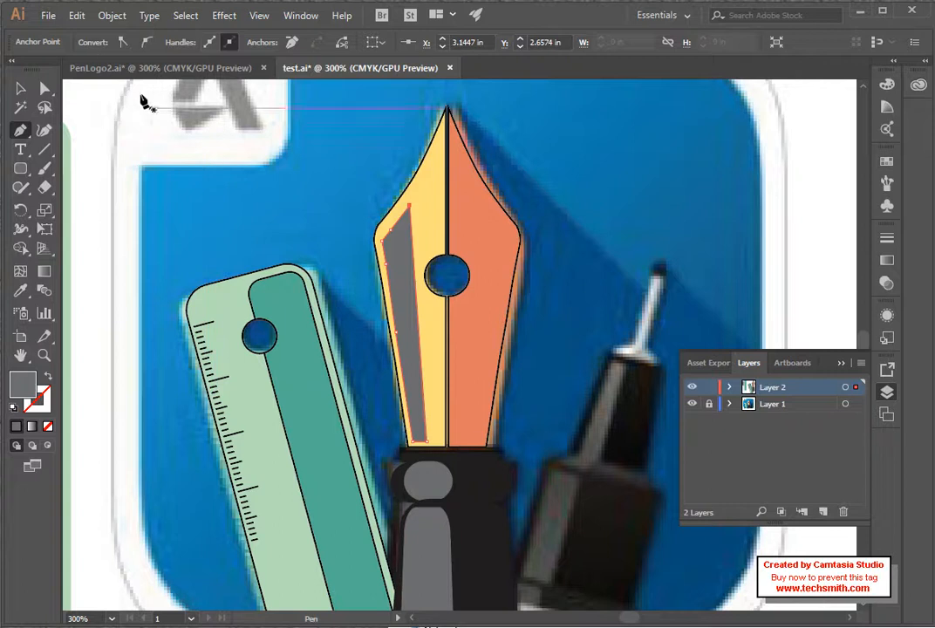
left_click(21, 90)
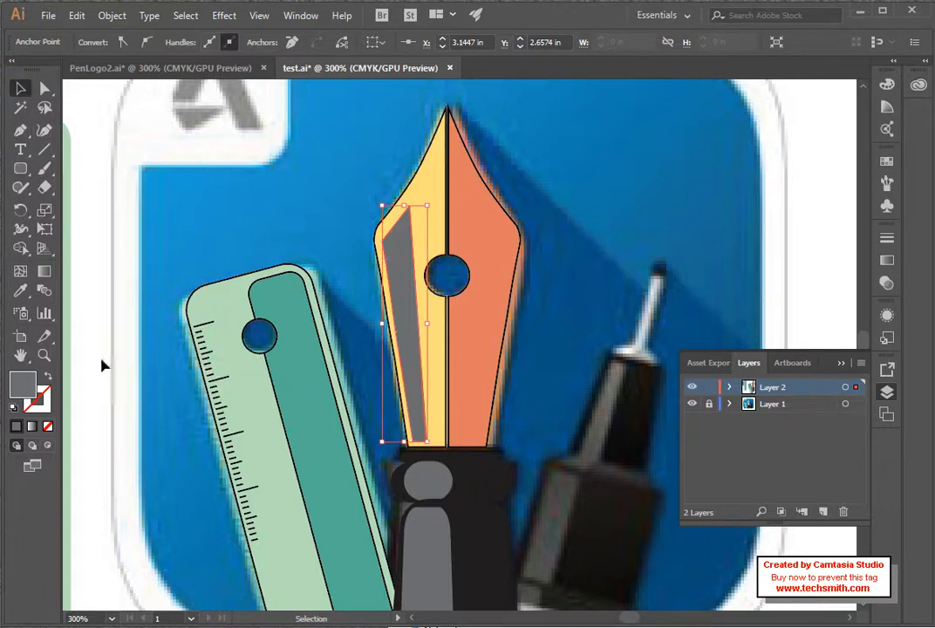
left_click(432, 255)
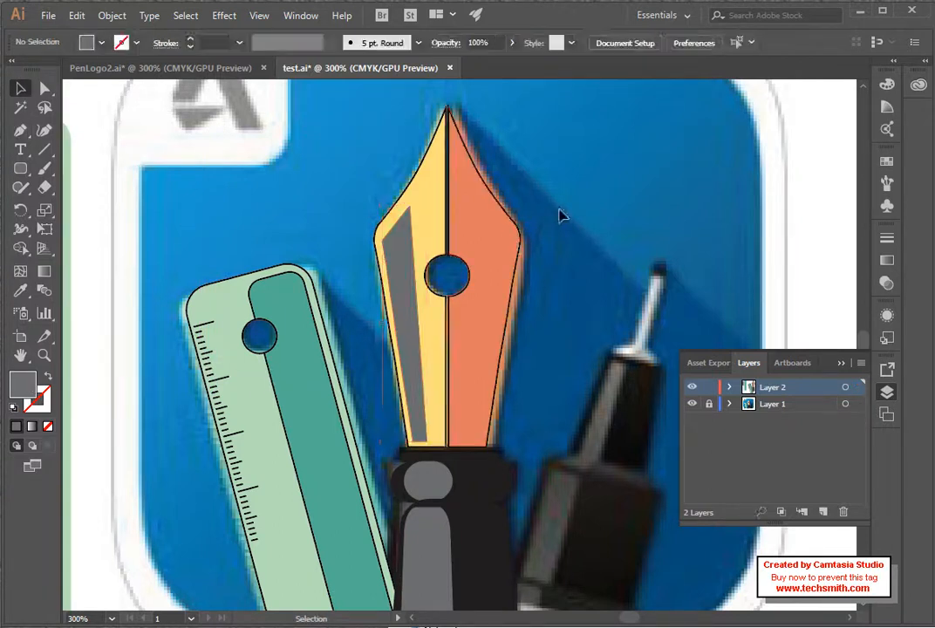
Step: Fill the highlight strip on the nib's yellow half with light grey
left_click(409, 262)
left_click(85, 41)
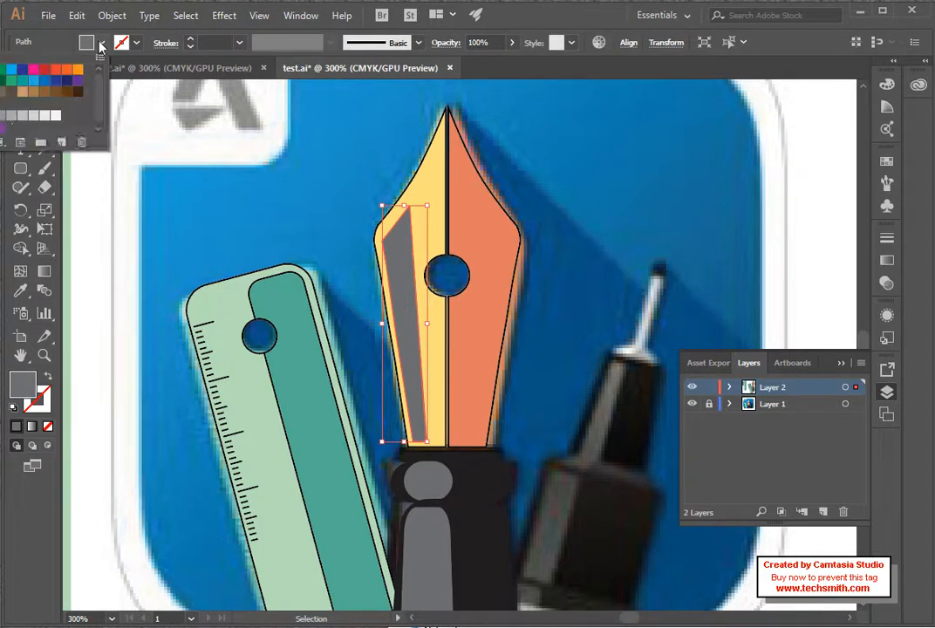
left_click(23, 115)
left_click(354, 219)
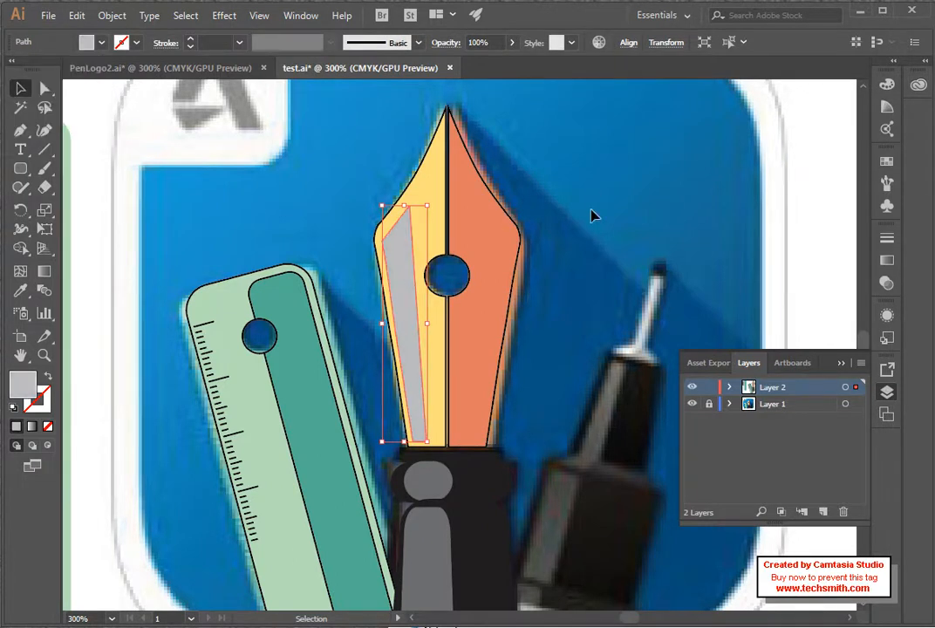
left_click(578, 209)
Step: Try the white-to-black gradient on the nib's highlight strip, and replace it with the yellow-to-orange gradient swatch
key("z")
left_click(517, 356, "alt")
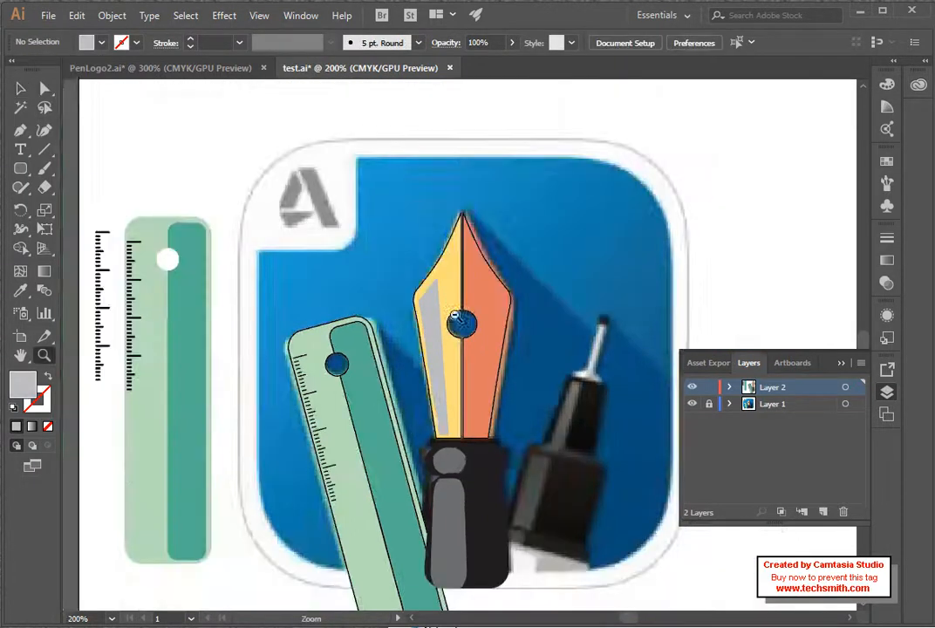
left_click(517, 356, "alt")
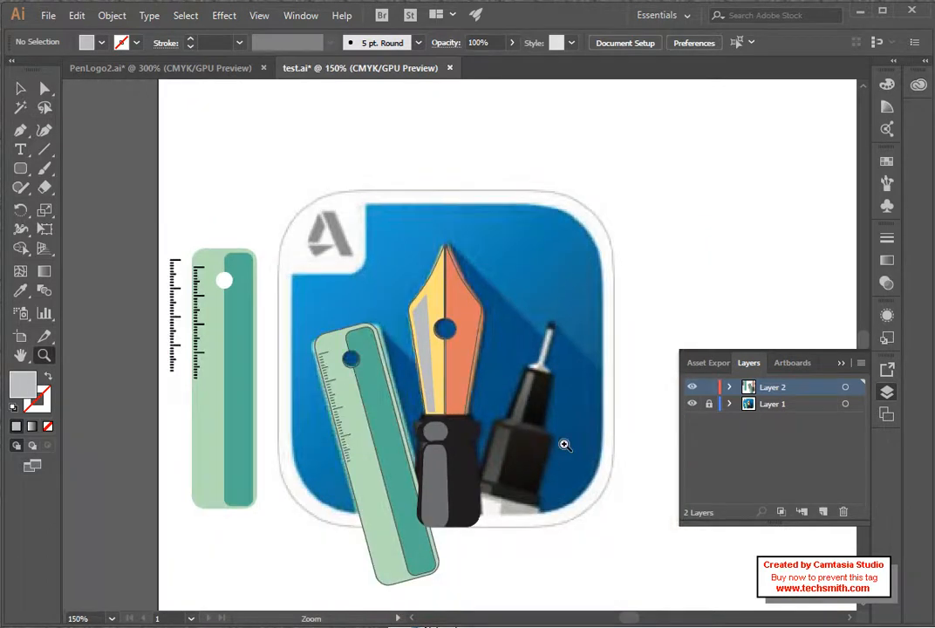
left_click(431, 363)
left_click(455, 382)
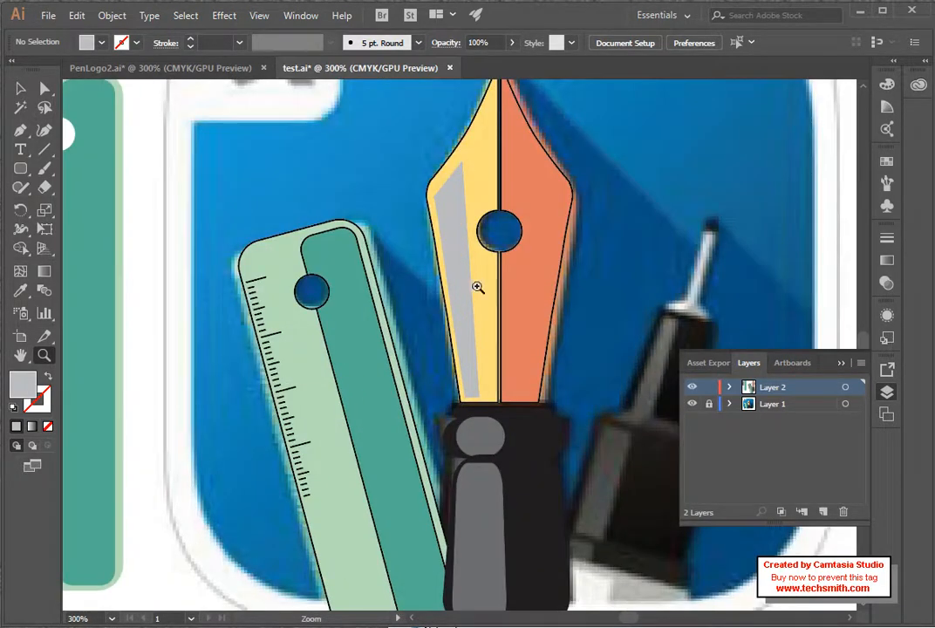
scroll(490, 192, "up", 2)
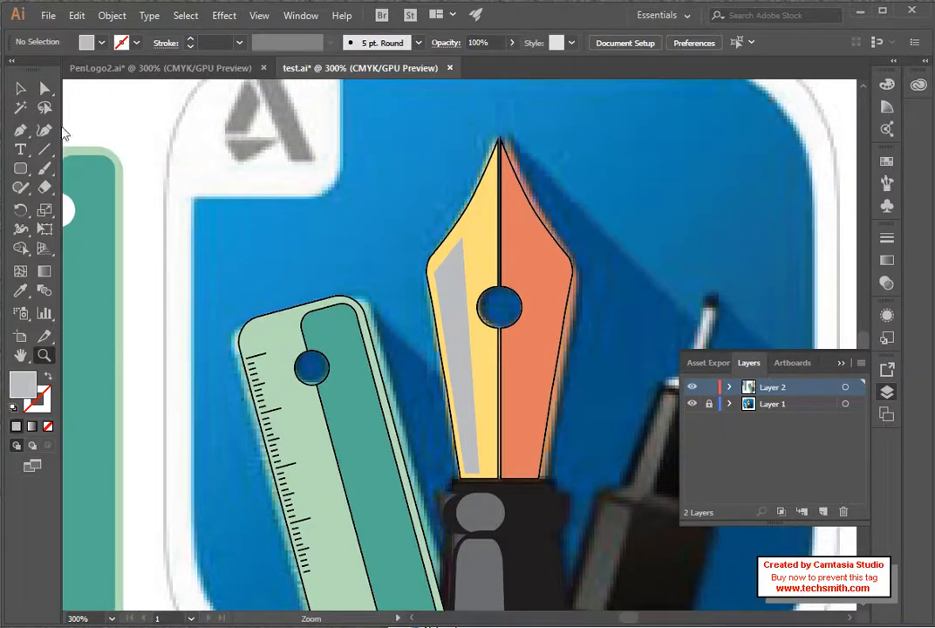
left_click(24, 93)
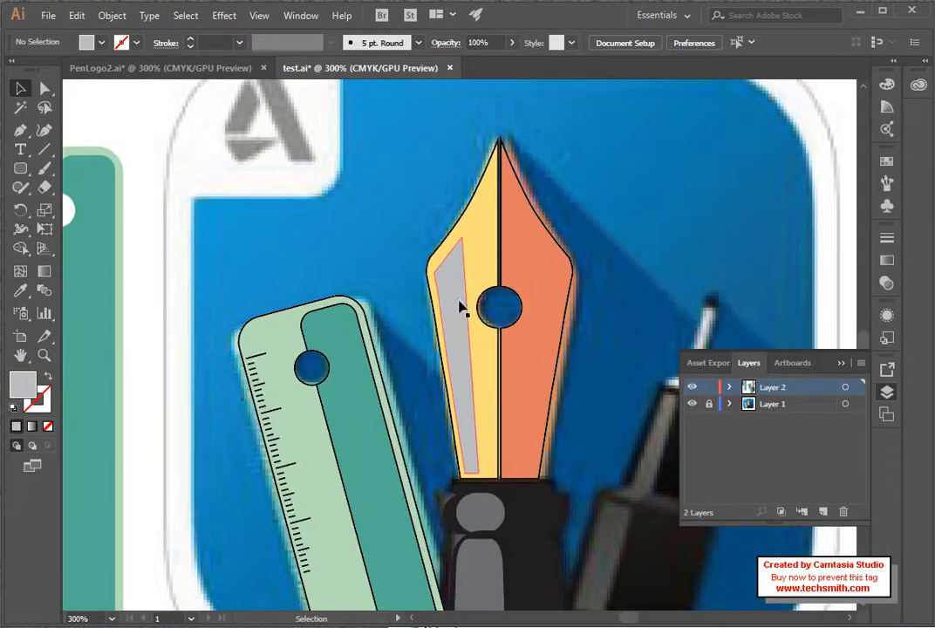
left_click(455, 311)
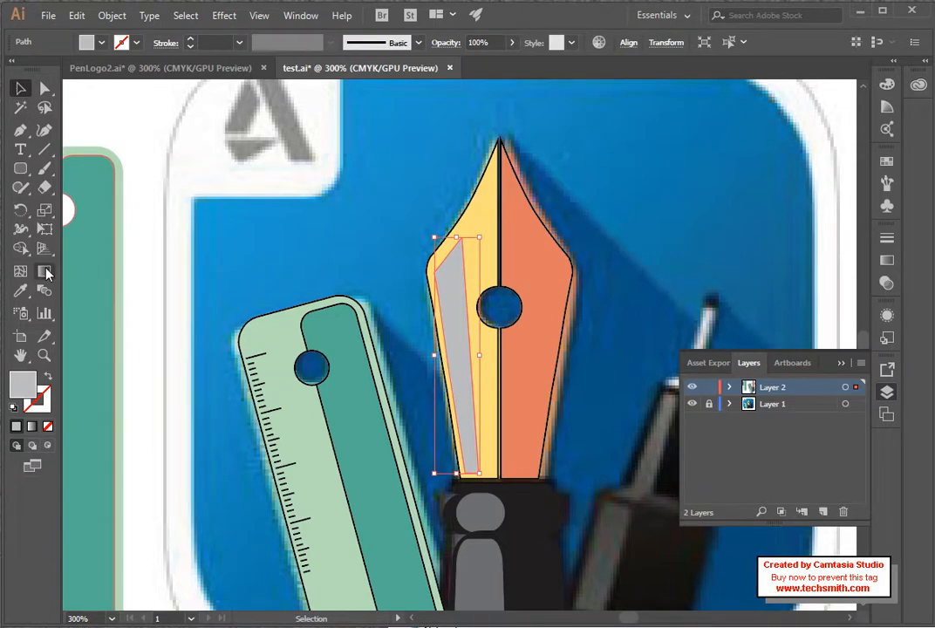
left_click(101, 41)
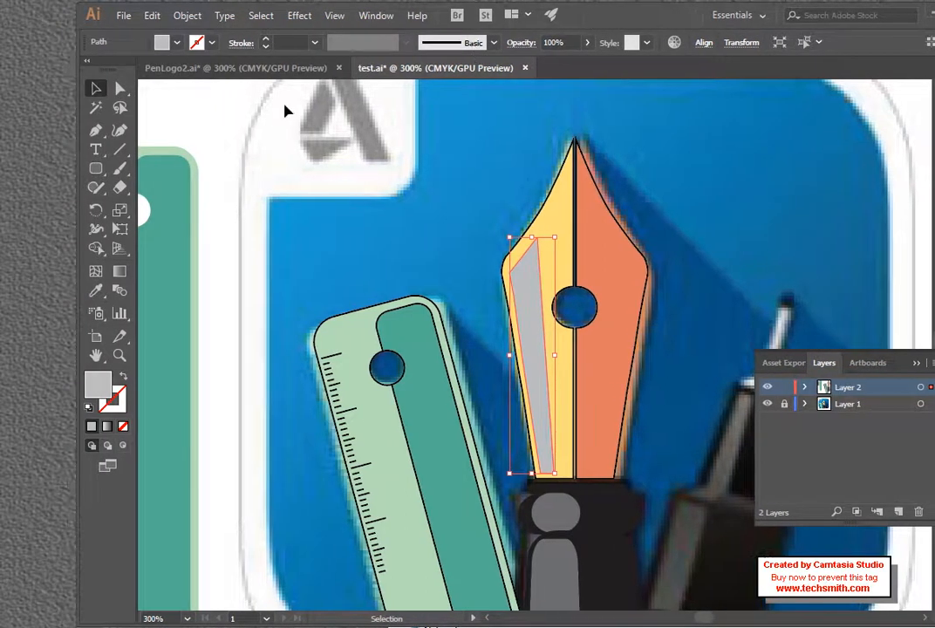
left_click(176, 43)
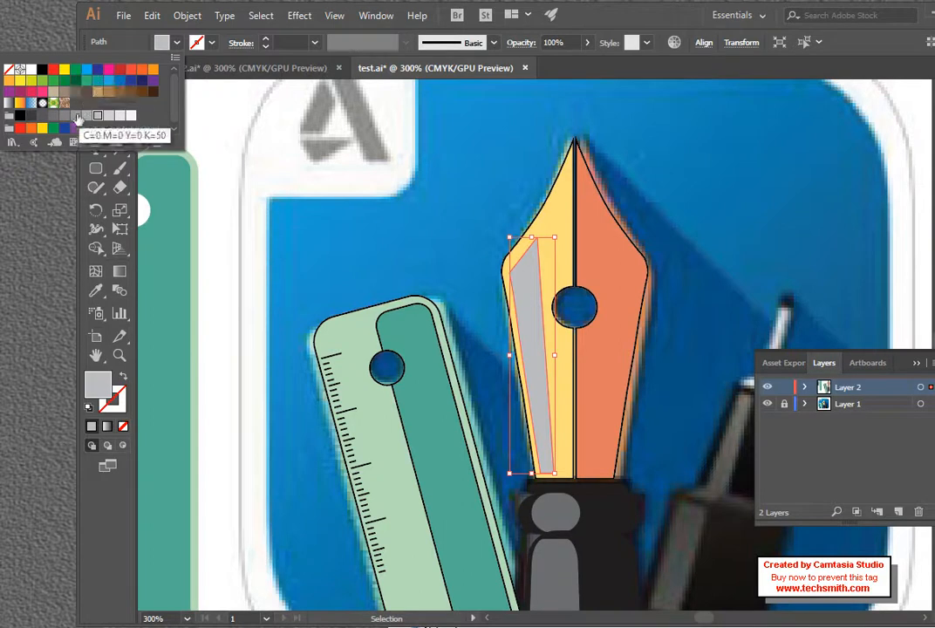
left_click(7, 105)
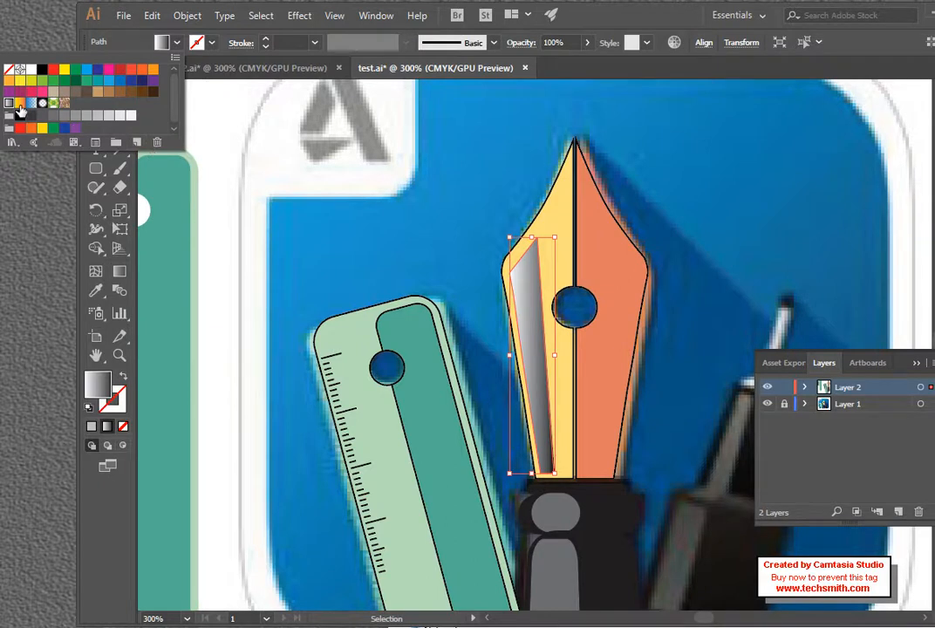
left_click(19, 104)
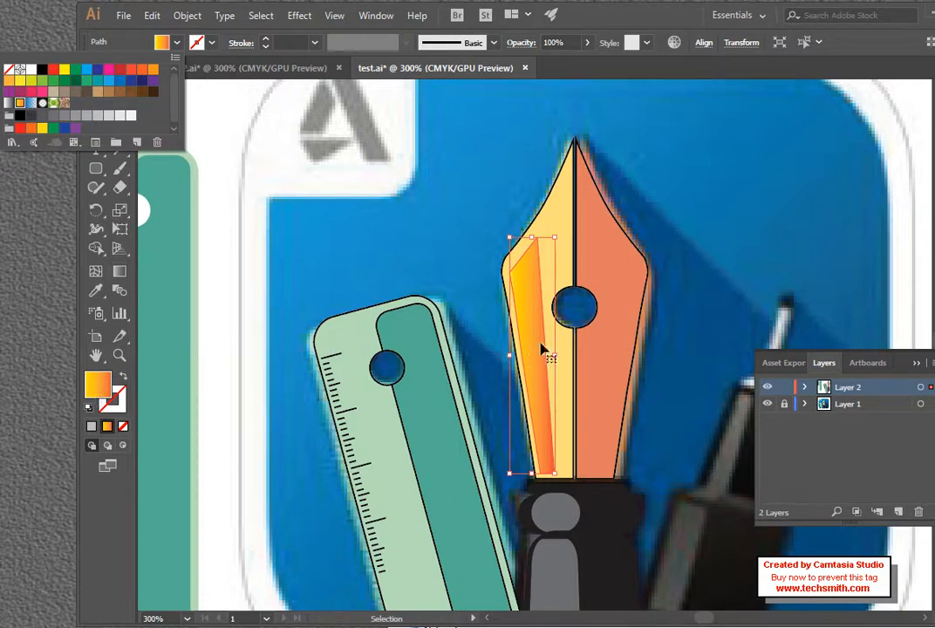
left_click(123, 274)
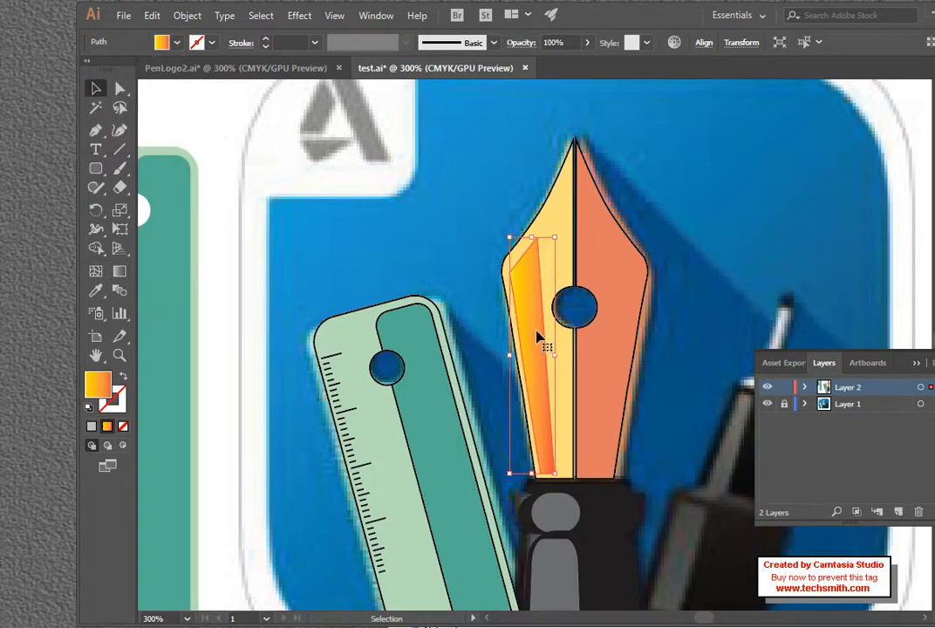
left_click_drag(536, 331, 524, 335)
key("ctrl+z")
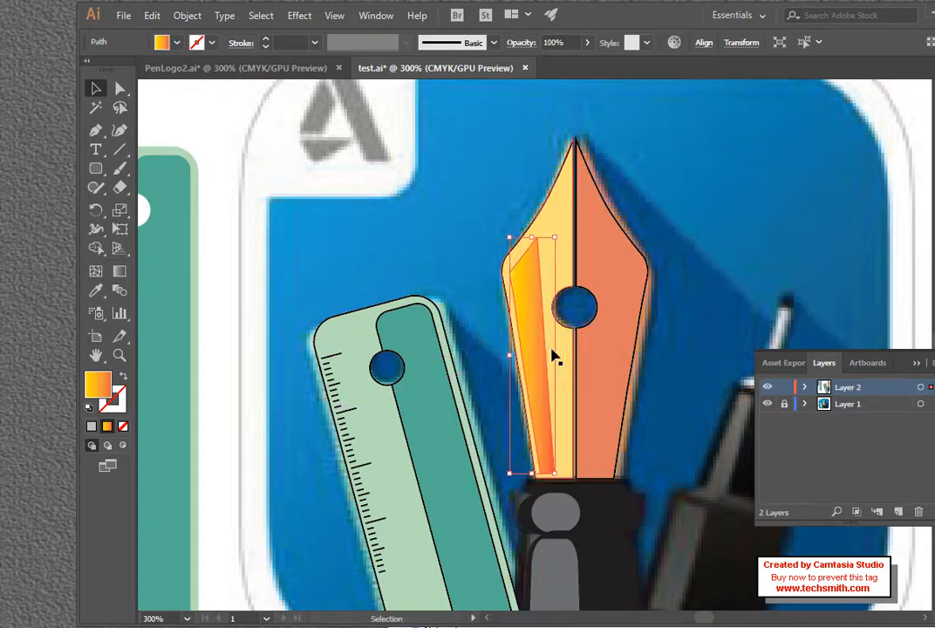
left_click(473, 294)
left_click(120, 271)
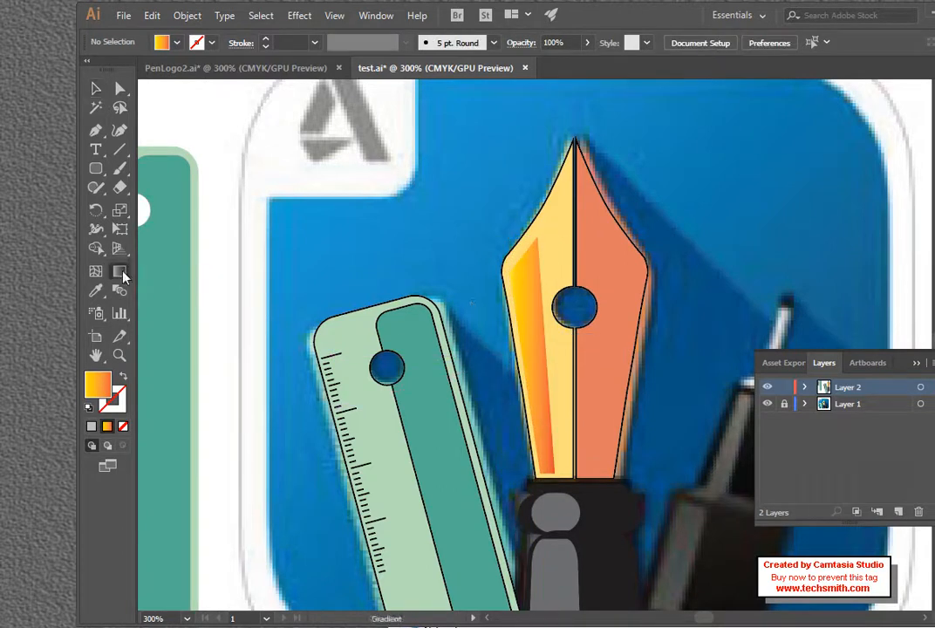
left_click(96, 88)
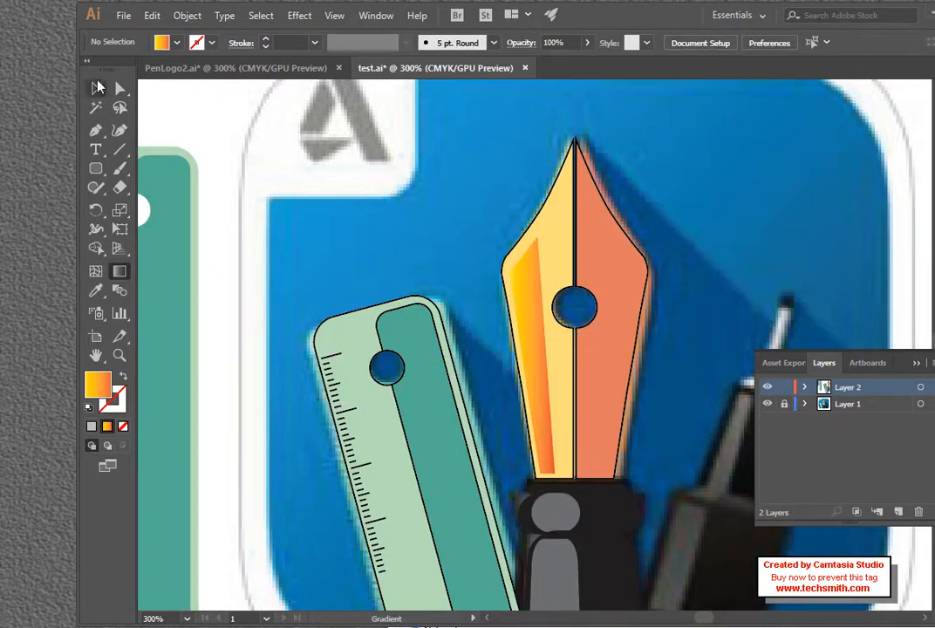
Step: Redirect the gradient across the nib's highlight strip with the Gradient tool, from yellow at the inner edge to orange at the outer edge
left_click(538, 366)
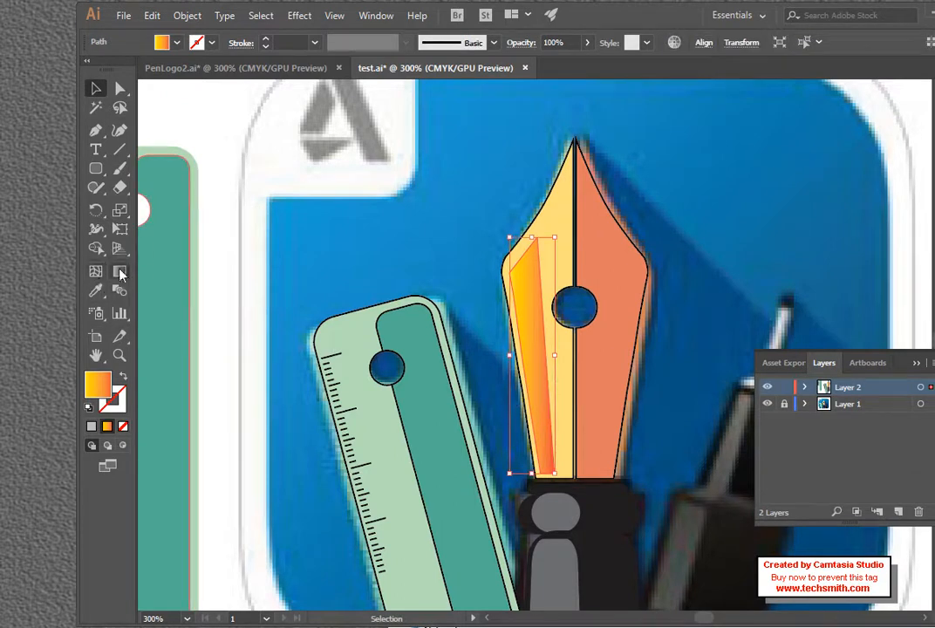
left_click(119, 271)
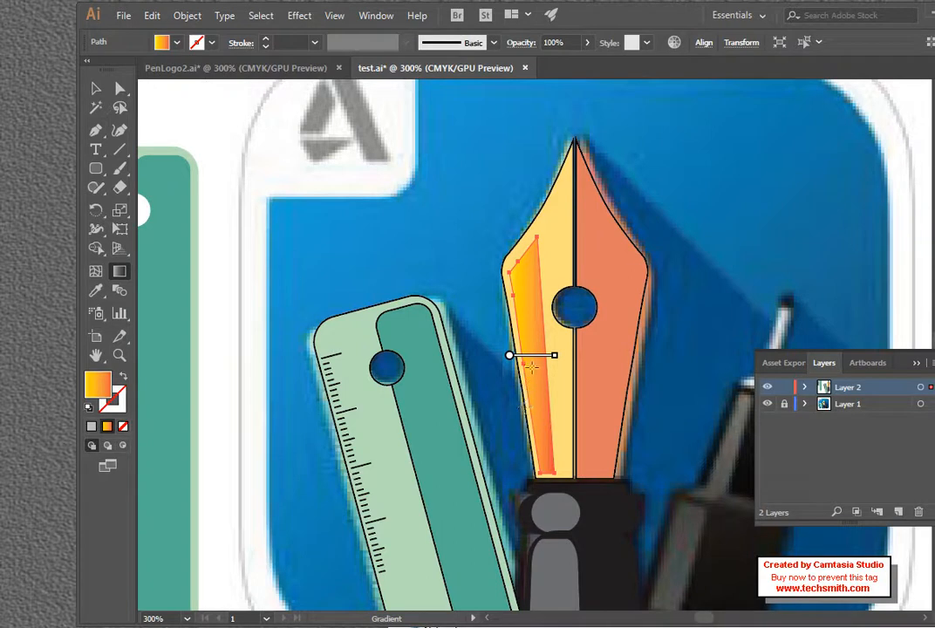
left_click_drag(526, 289, 541, 429)
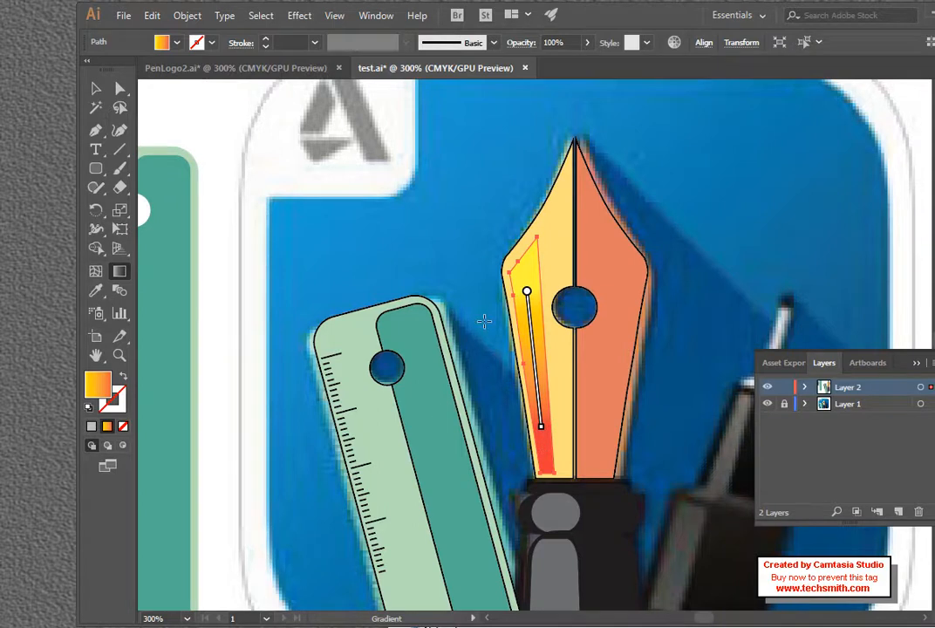
left_click_drag(499, 360, 550, 355)
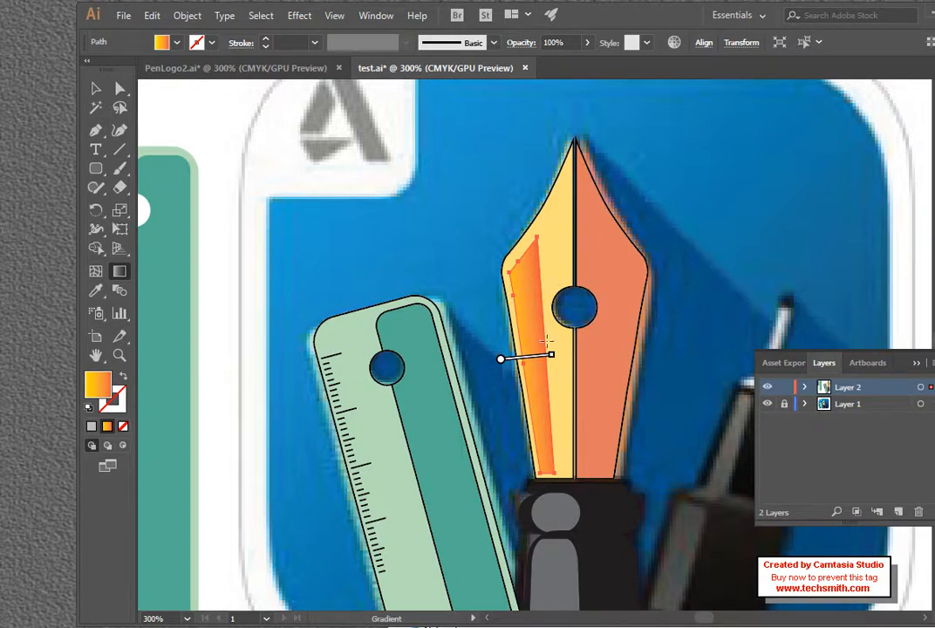
mouse_move(539, 342)
left_mouse_down()
mouse_move(495, 357)
mouse_move(521, 350)
mouse_move(485, 348)
left_mouse_up()
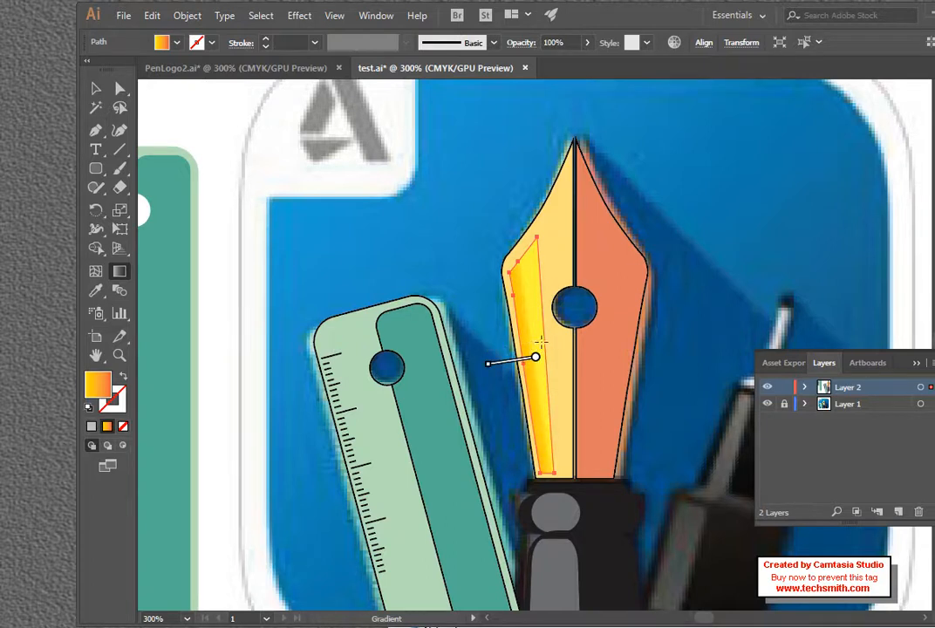
mouse_move(499, 356)
left_mouse_down()
mouse_move(522, 344)
mouse_move(503, 350)
left_mouse_up()
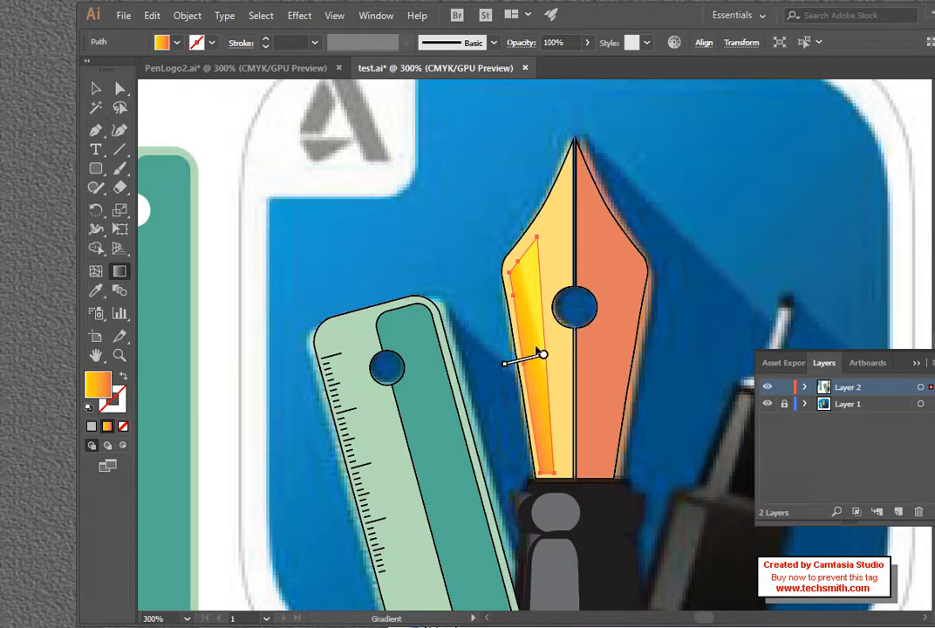
left_click_drag(510, 359, 505, 357)
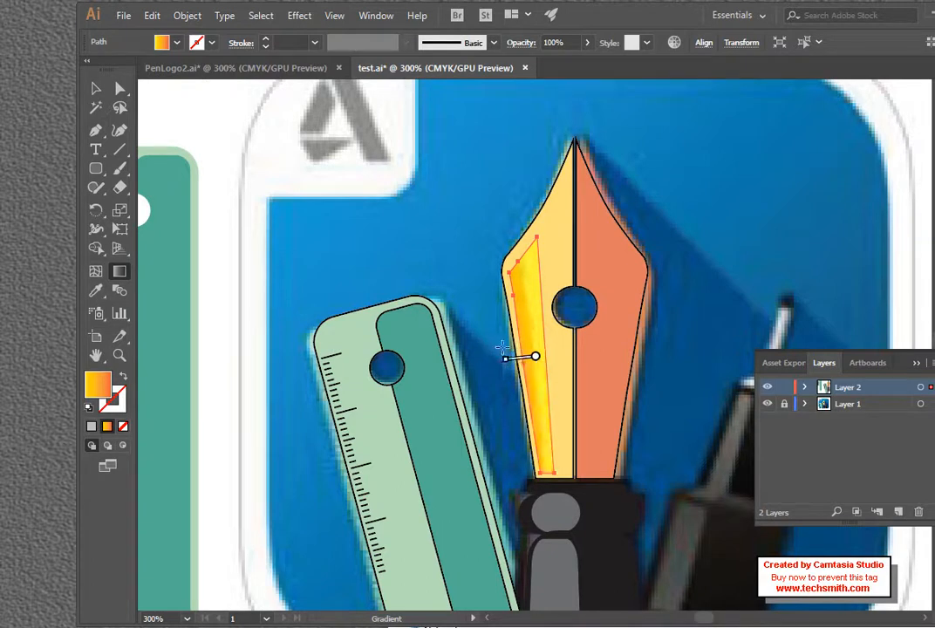
left_click(531, 248)
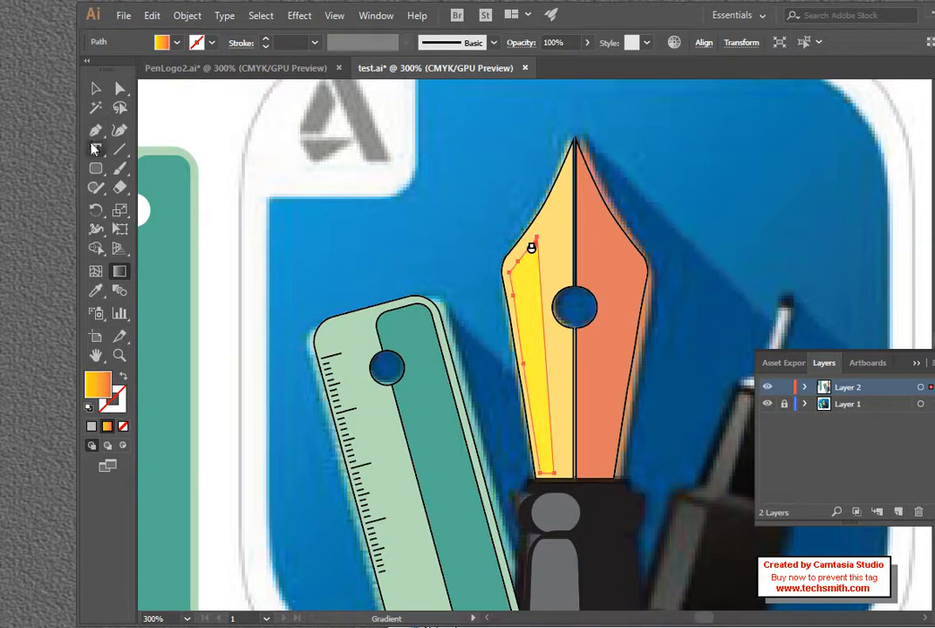
key("ctrl+z")
left_click(96, 89)
left_click(392, 214)
Step: Fill both grey highlights on the pen holder with the white-to-black gradient swatch
key("z")
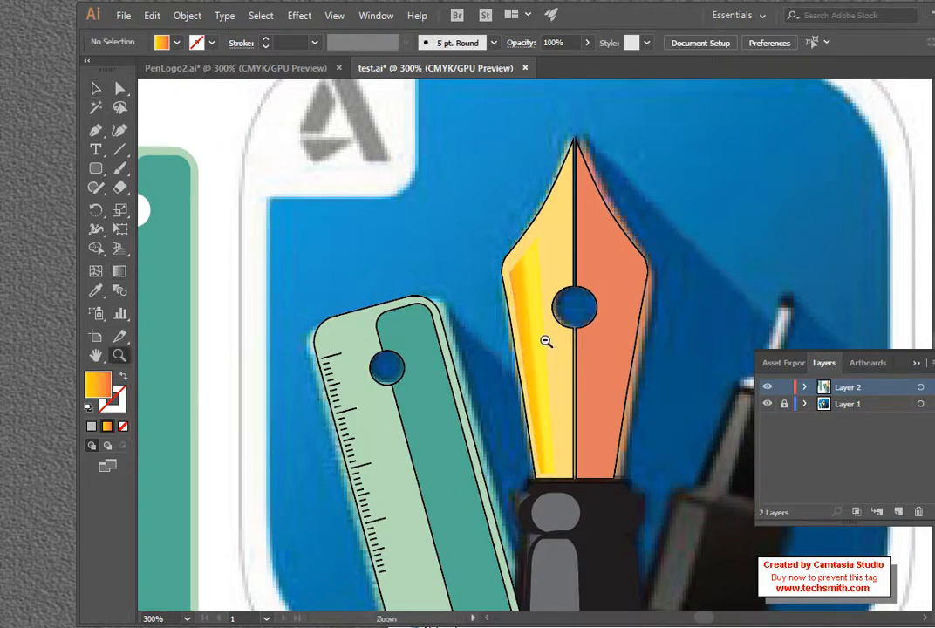
left_click(513, 359, "alt")
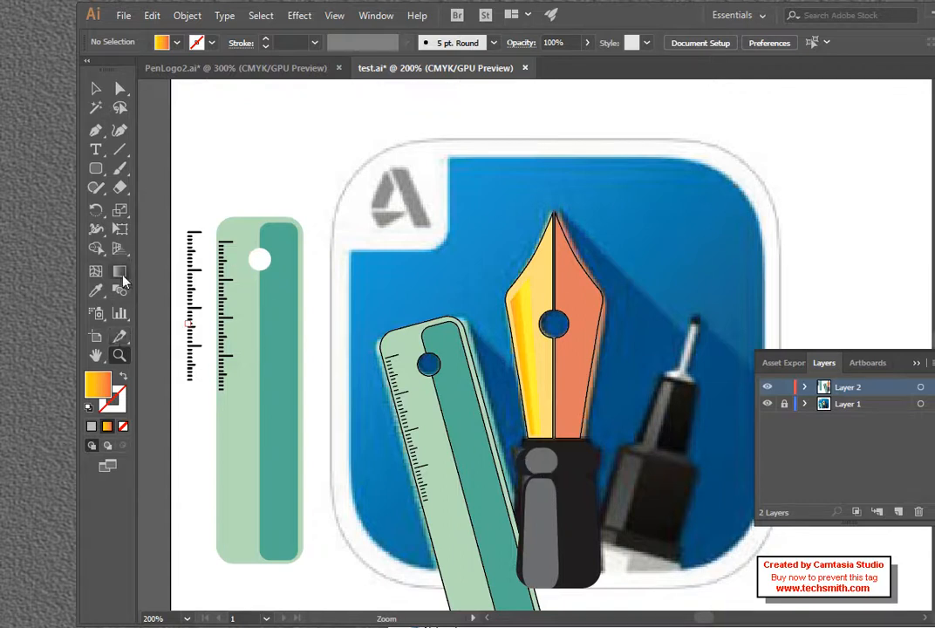
left_click(120, 271)
left_click(95, 88)
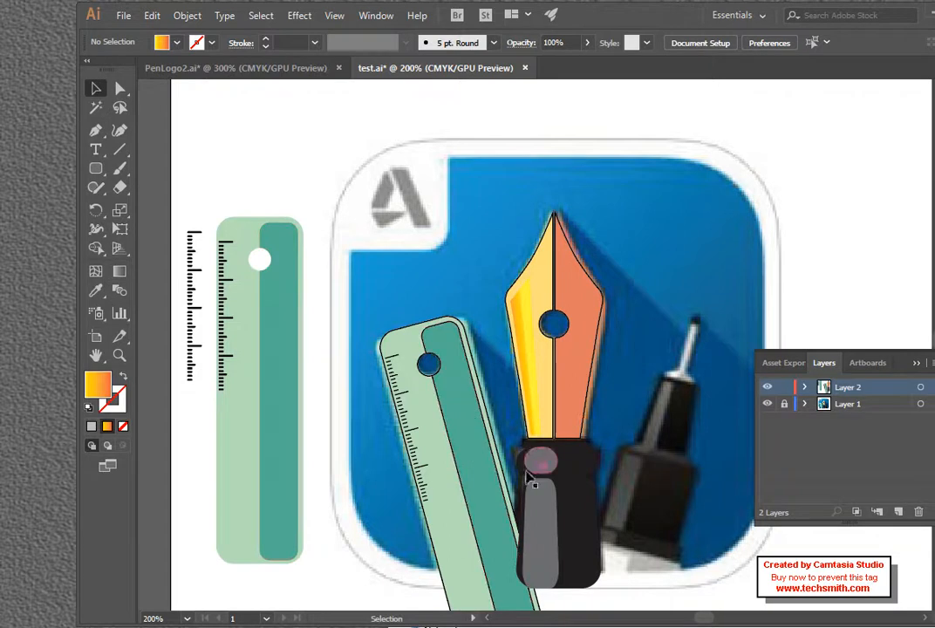
left_click(539, 504)
left_click_drag(545, 466, 543, 460)
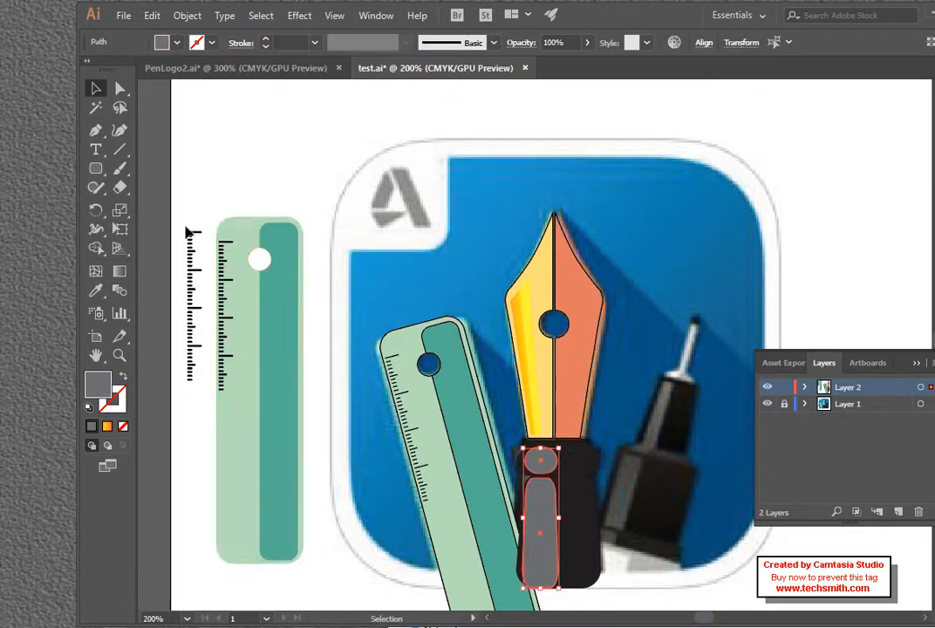
left_click(120, 272)
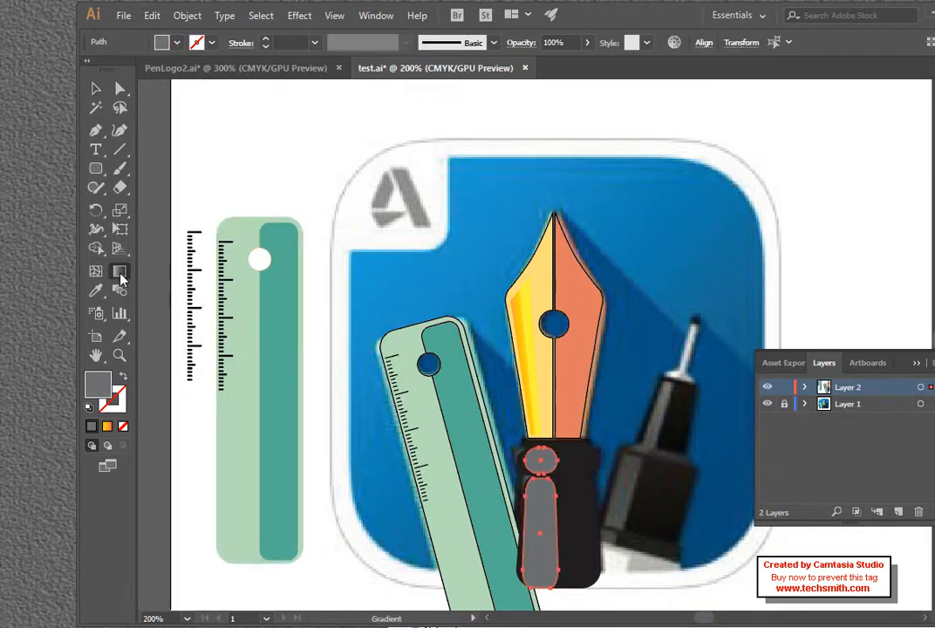
left_click(162, 42)
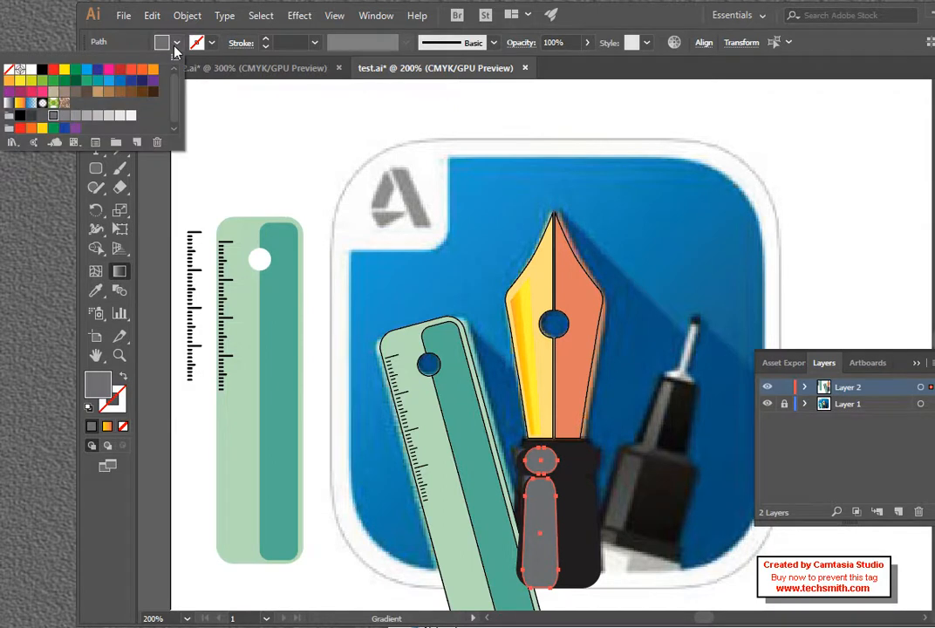
left_click(9, 102)
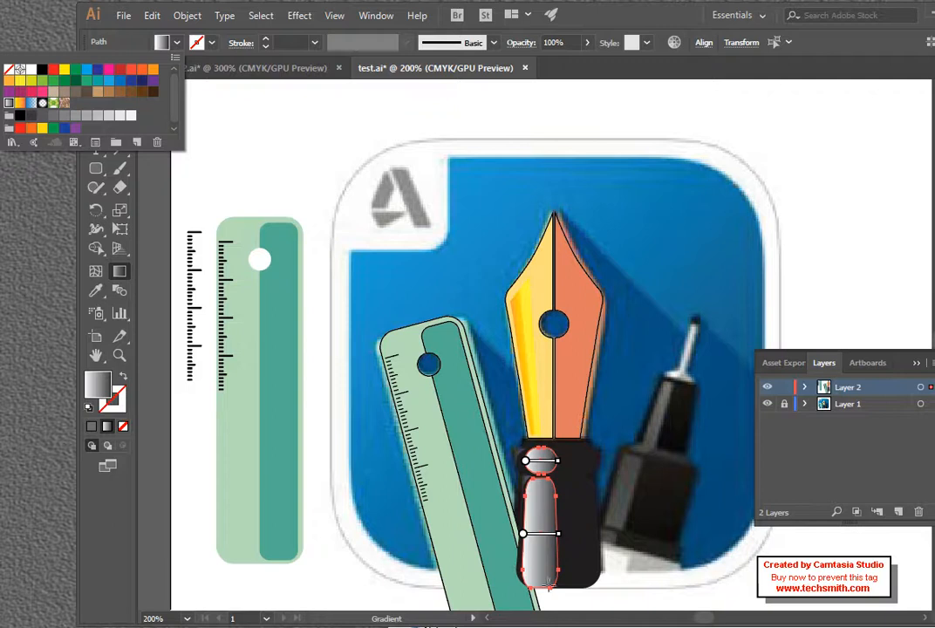
Step: Redirect the gradient across both holder highlights together, with black along the outer left side fading to white on the right
left_click(122, 274)
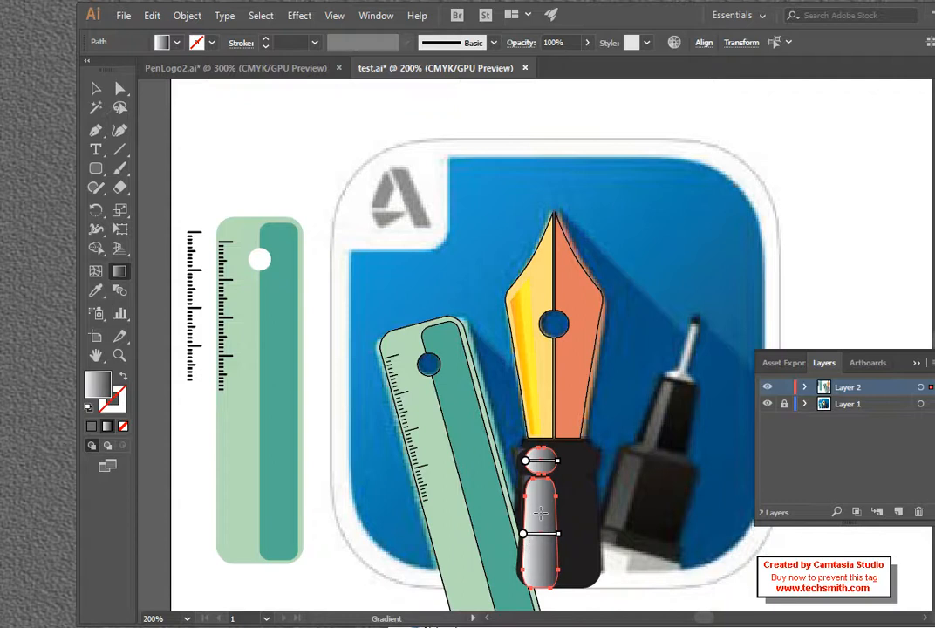
left_click_drag(551, 513, 503, 516)
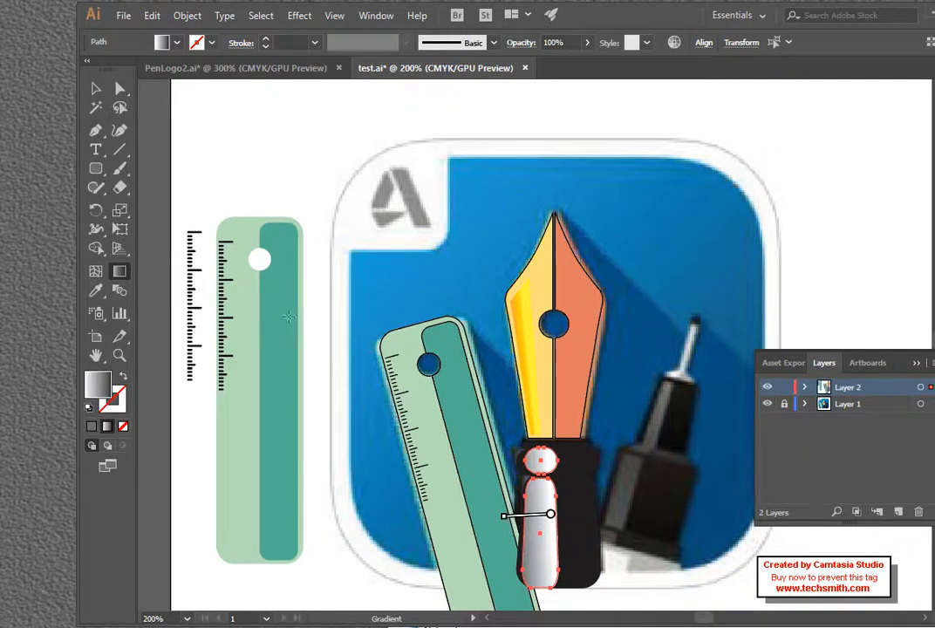
mouse_move(547, 503)
left_mouse_down()
mouse_move(530, 504)
mouse_move(518, 525)
mouse_move(527, 512)
left_mouse_up()
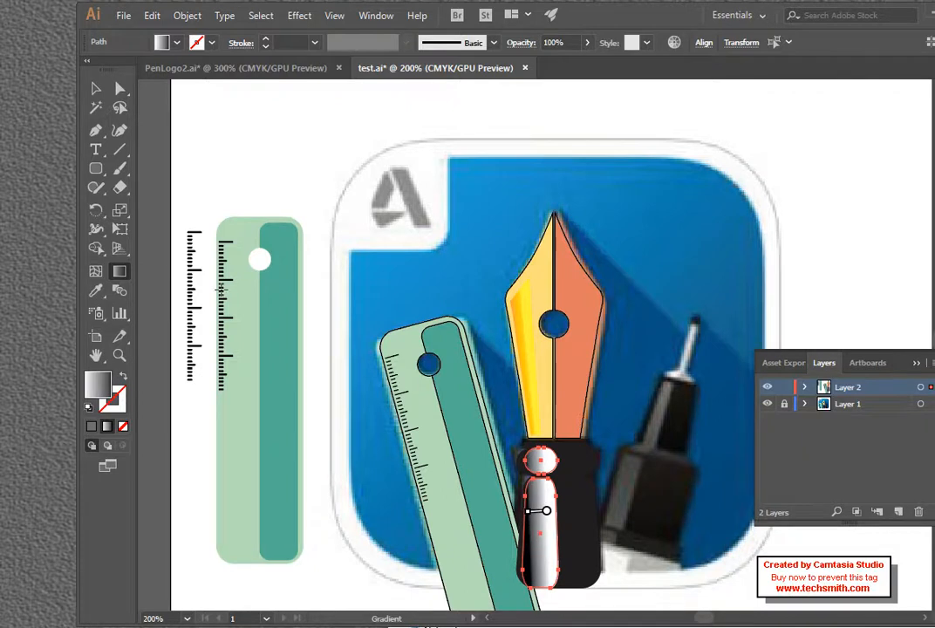
left_click(96, 88)
left_click(282, 159)
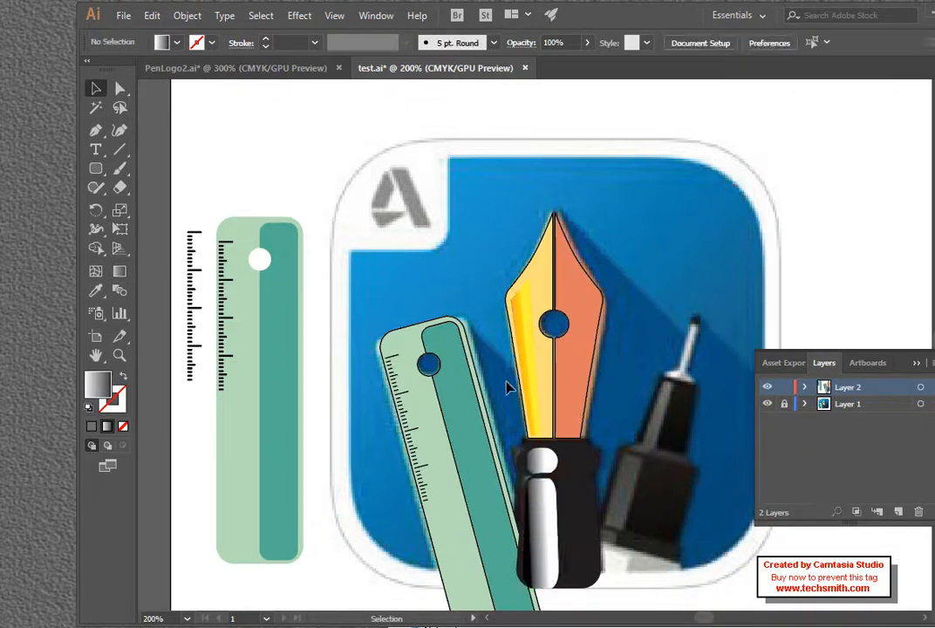
Step: Hide Layer 1 with the reference image and open the gradient settings
key("z")
left_click(557, 427, "alt")
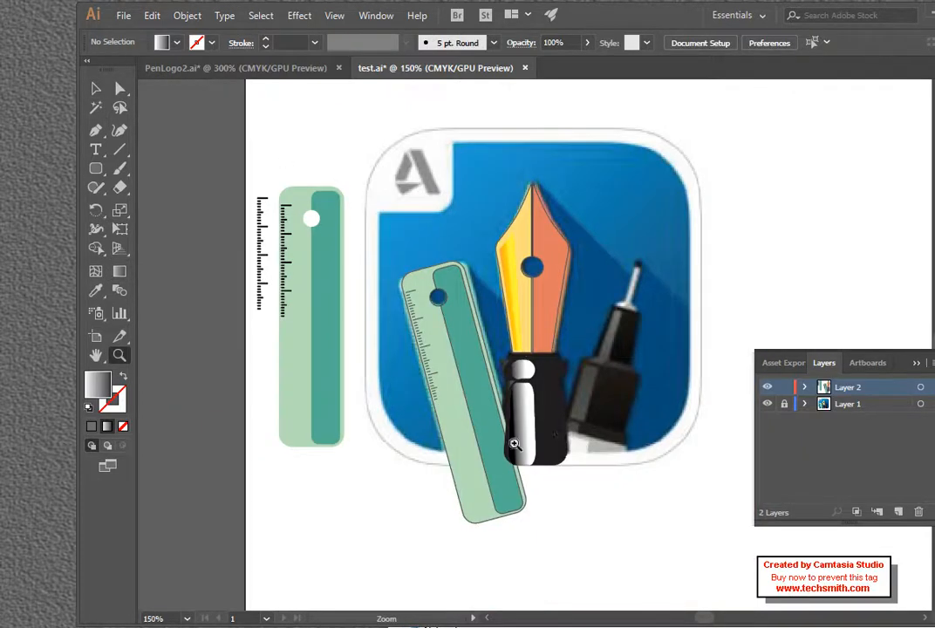
scroll(580, 425, "up", 3)
scroll(581, 425, "down", 4)
scroll(581, 425, "up", 1)
scroll(580, 424, "up", 2)
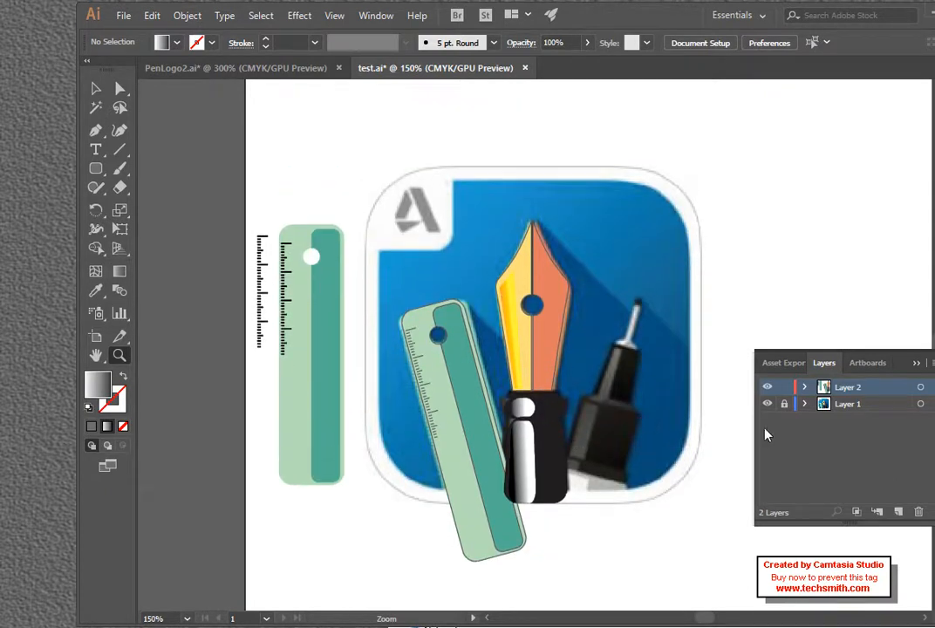
left_click(767, 404)
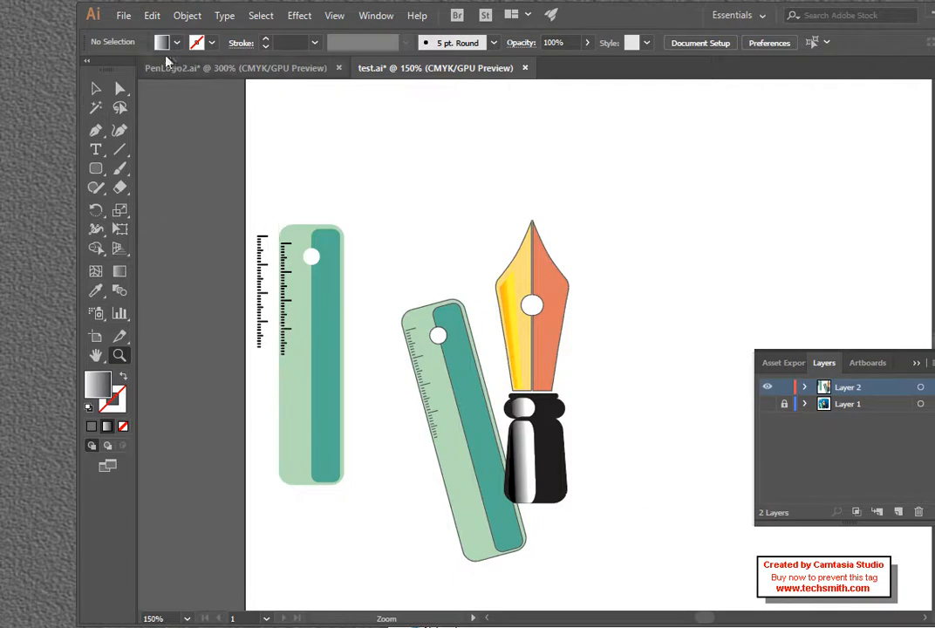
double_click(120, 271)
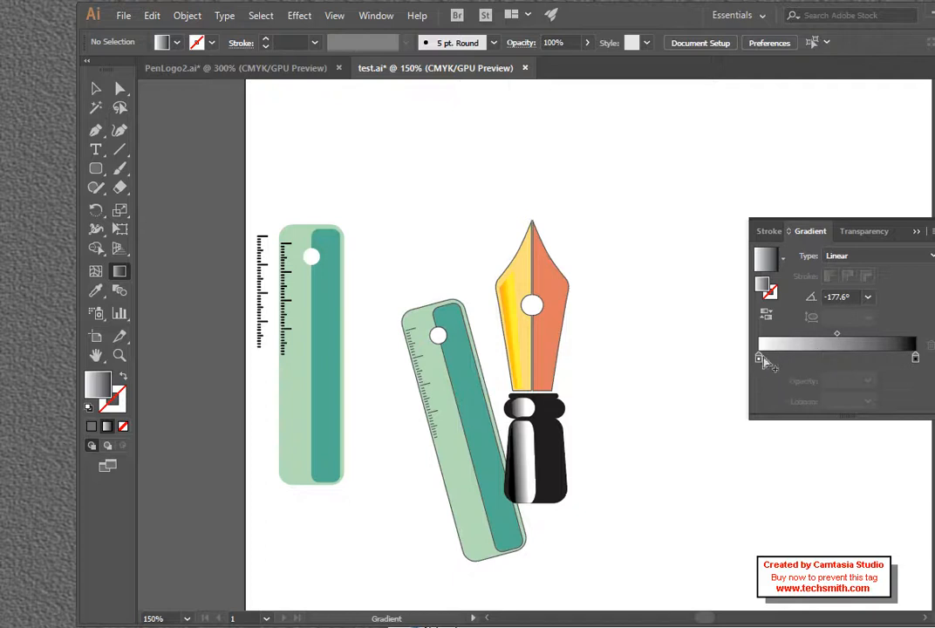
Step: Try to build a black-white-black linear gradient with the white stop at the middle and a black stop at 2.72%, without selecting any artwork
left_click_drag(759, 362, 837, 359)
left_click(764, 359)
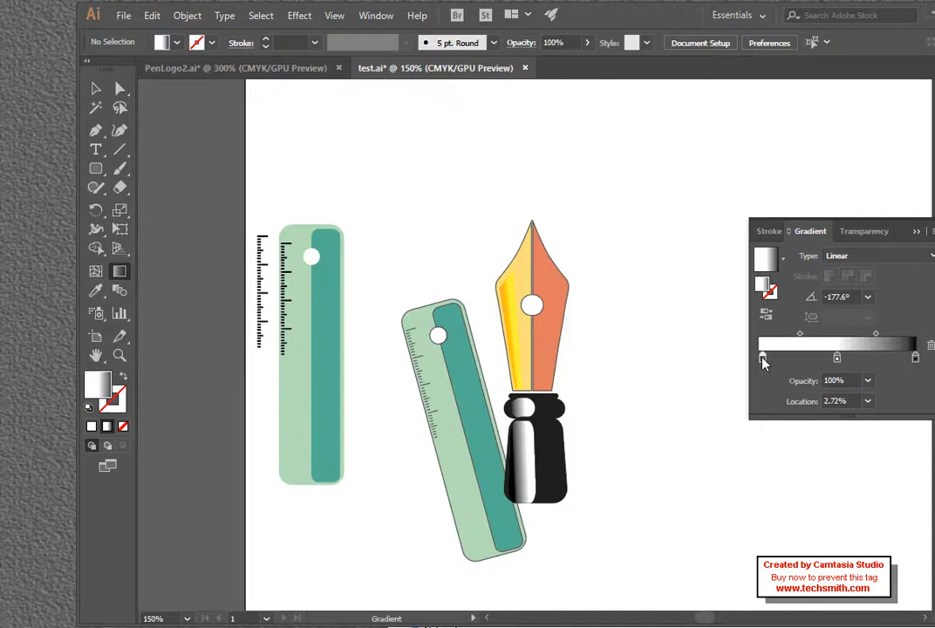
double_click(763, 358)
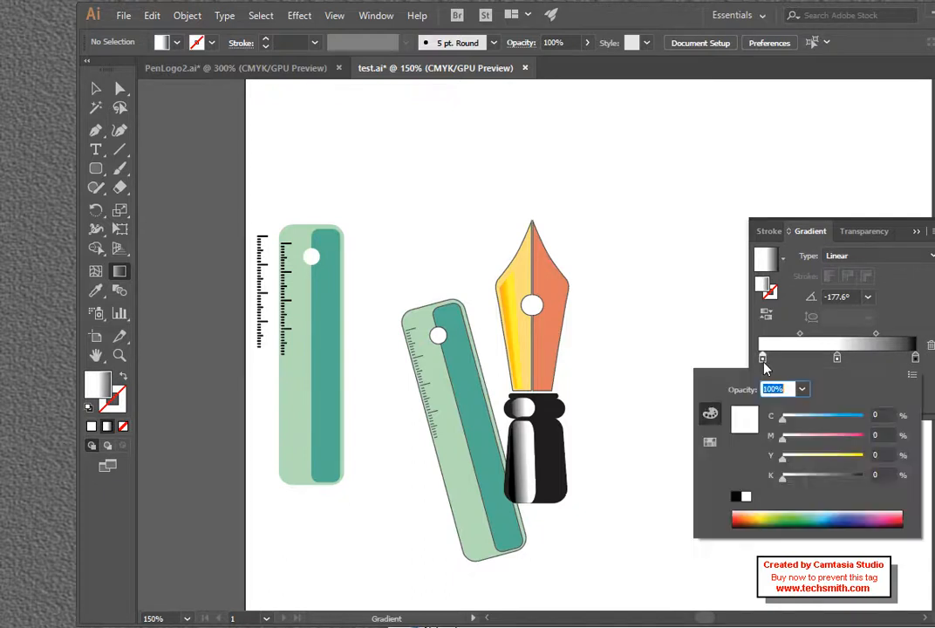
left_click(735, 496)
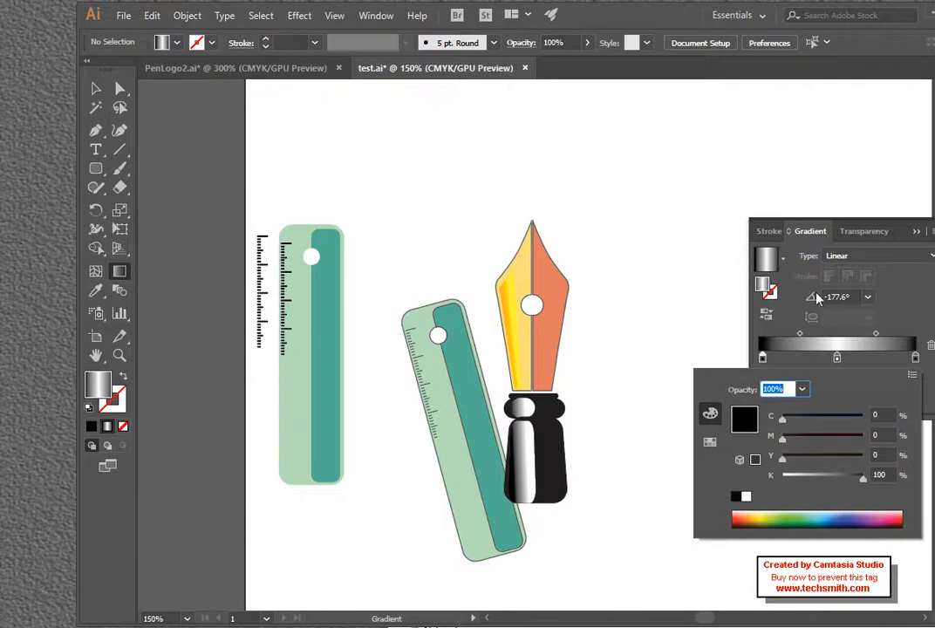
left_click(174, 164)
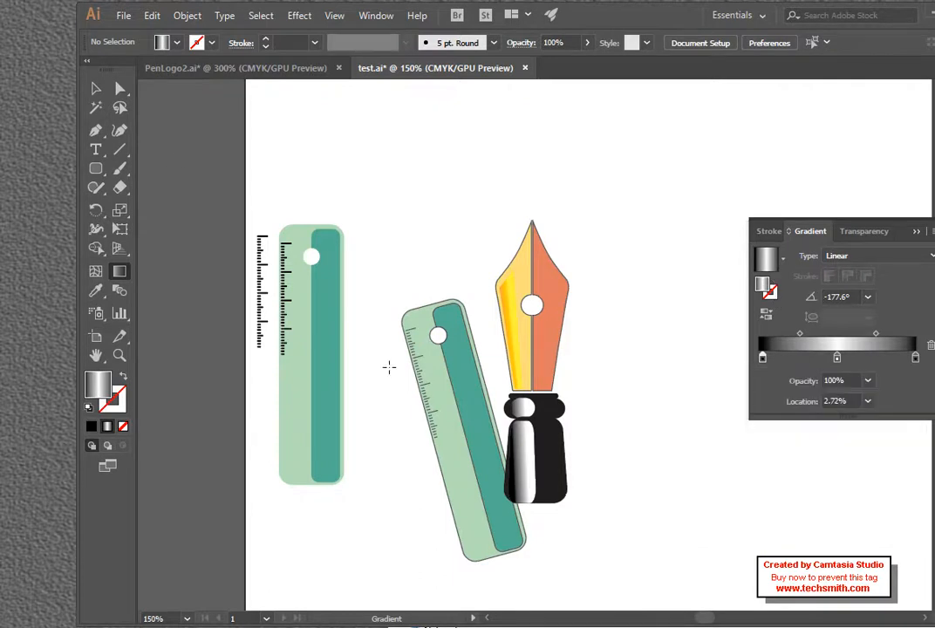
Step: Give both pen-holder highlights a black-white-black linear gradient, with the white stop near the middle and a black stop at 6.68%
left_click(518, 450)
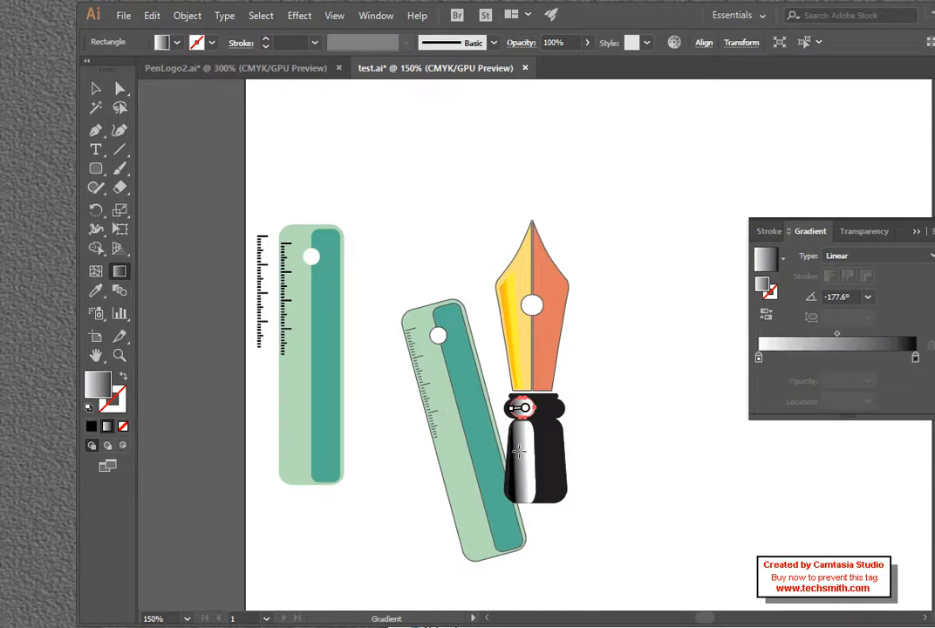
key("v")
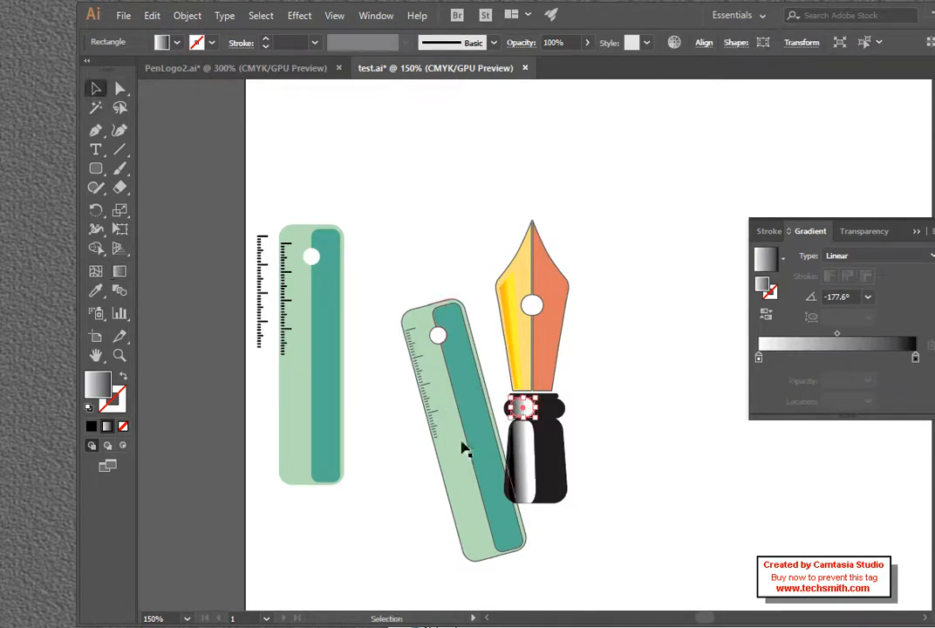
left_click(524, 458)
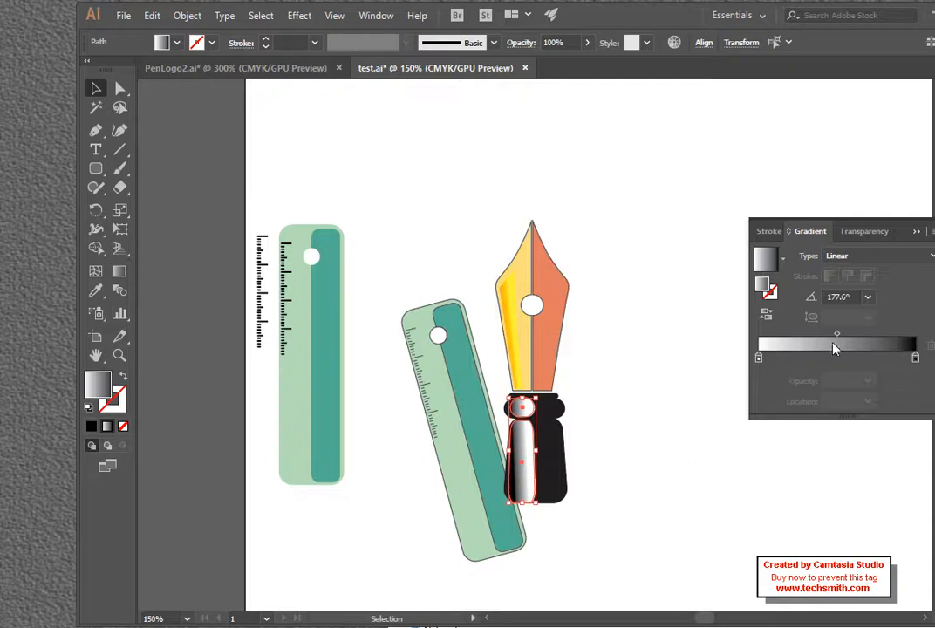
left_click_drag(758, 359, 839, 365)
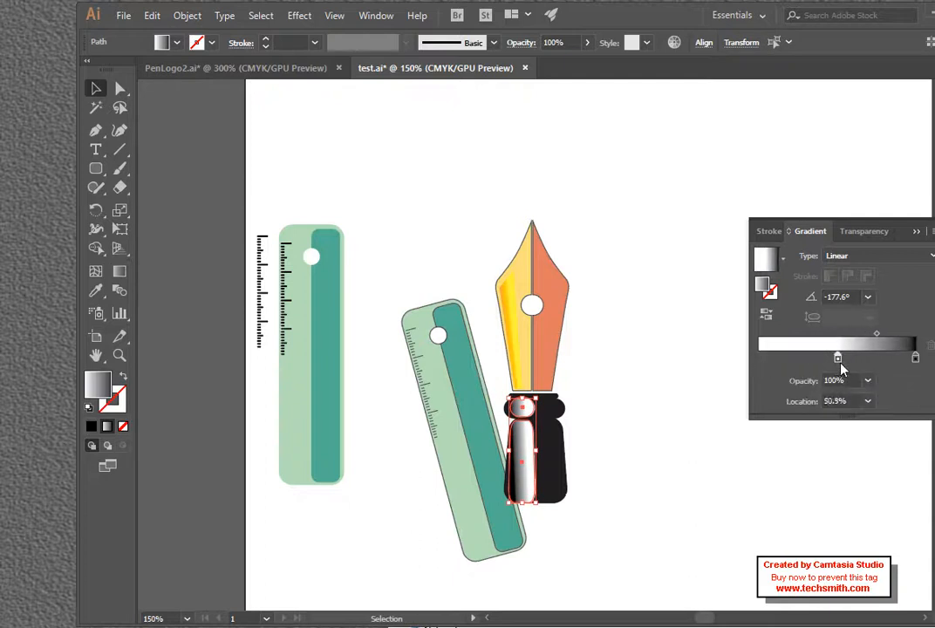
left_click(770, 358)
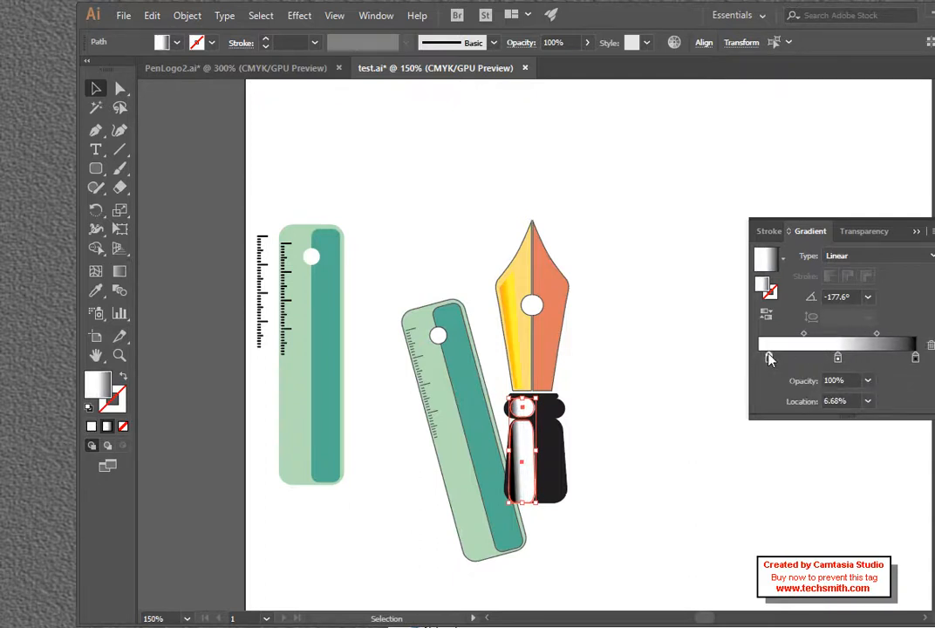
double_click(768, 357)
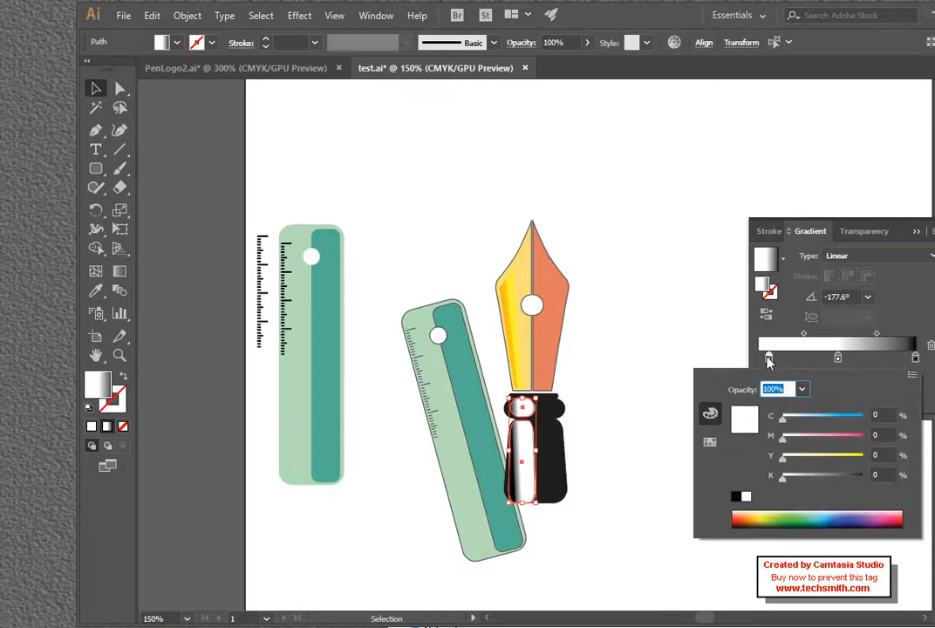
left_click(737, 497)
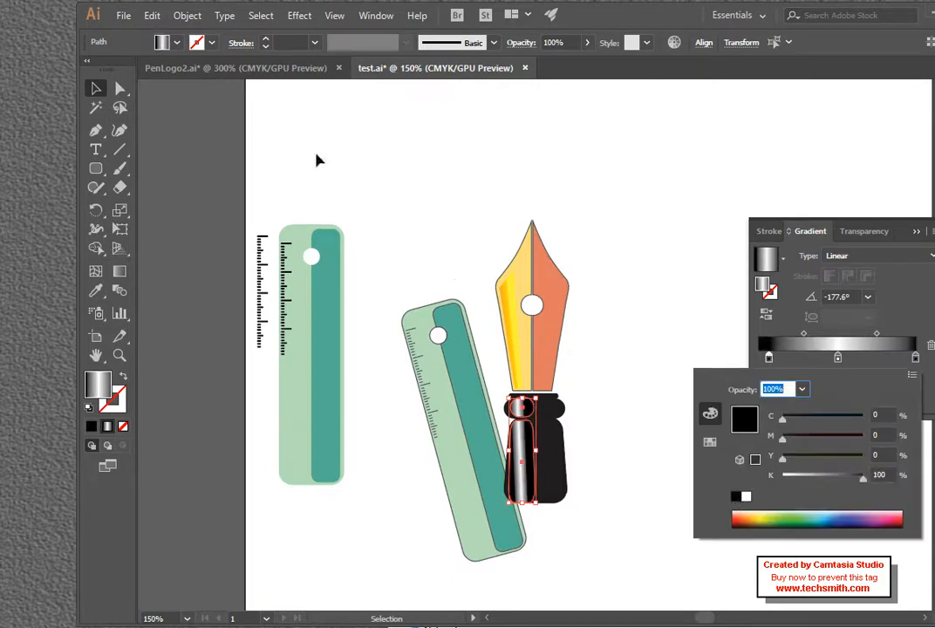
left_click(406, 254)
left_click(582, 410)
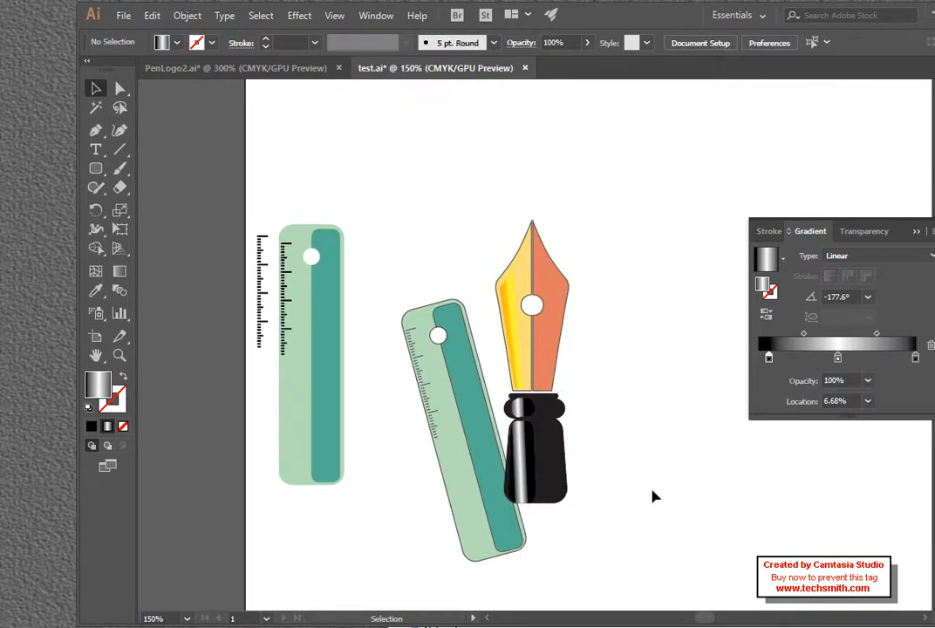
Step: Save the black-white-black gradient as a swatch and check for it among the fill swatches
left_click(781, 258)
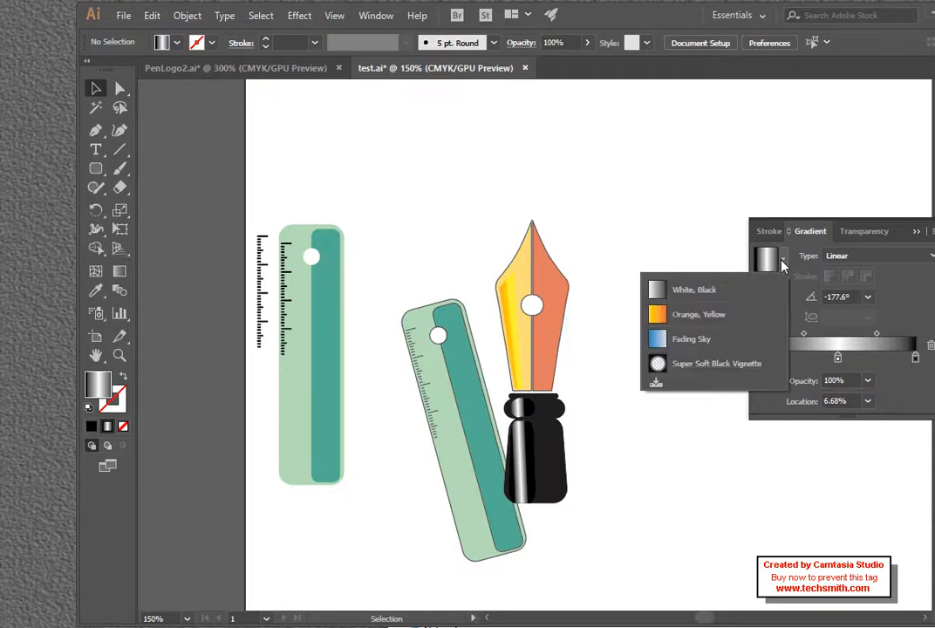
left_click(656, 387)
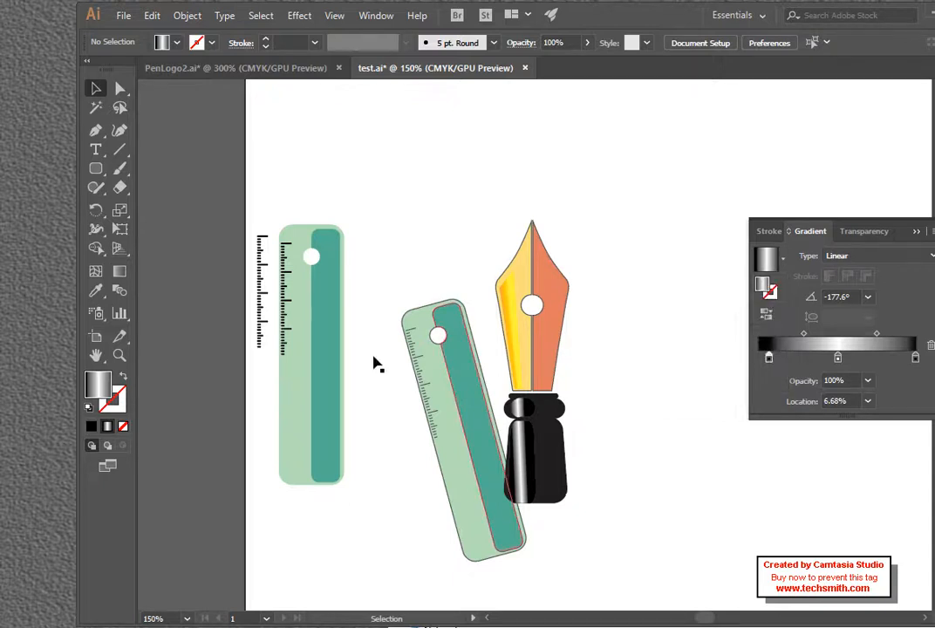
left_click(159, 42)
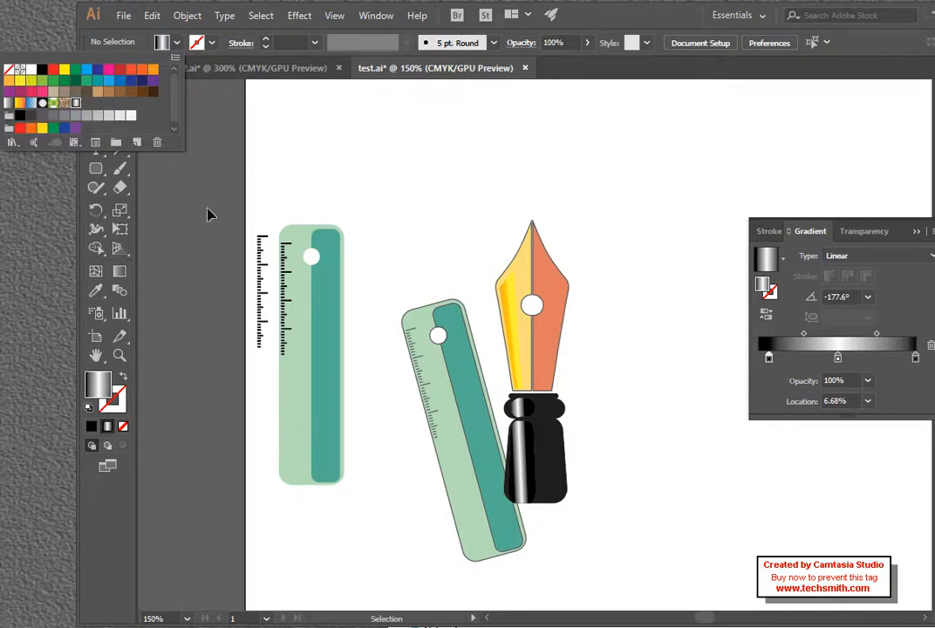
Step: Load the orange-yellow gradient swatch without selecting artwork and add a pale cream stop at 3.71% with 16% yellow
left_click(20, 103)
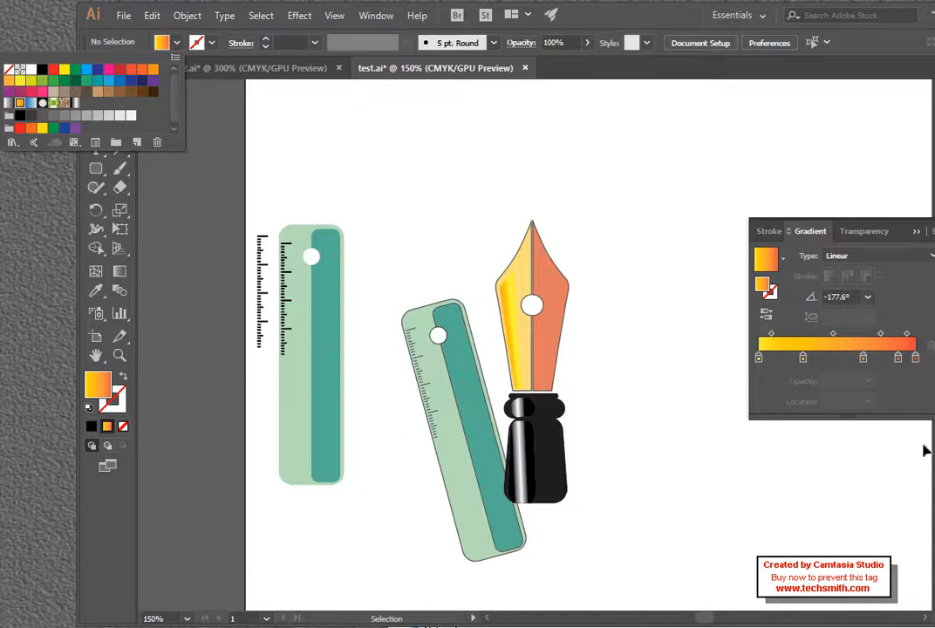
left_click(760, 358)
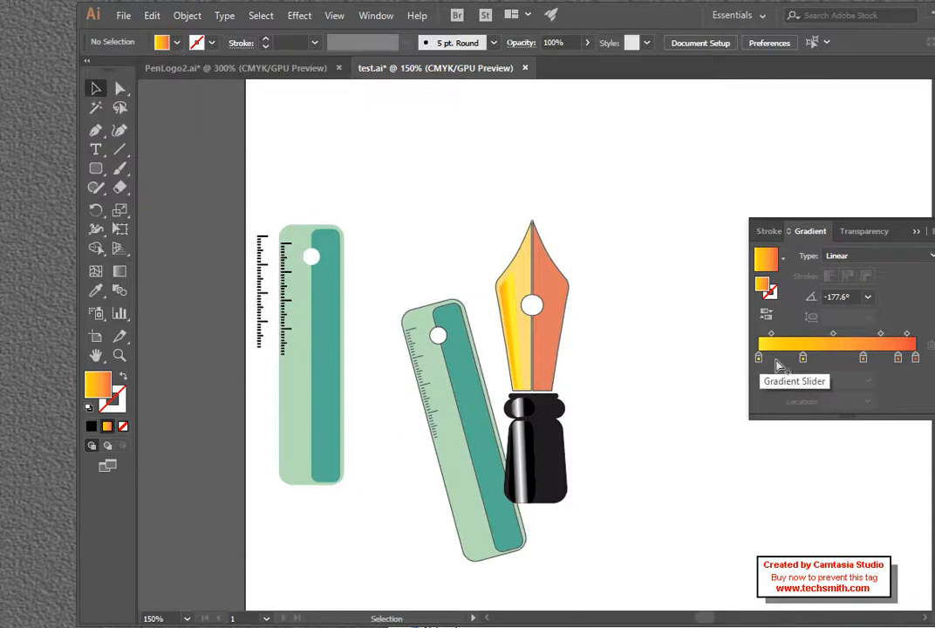
mouse_move(760, 358)
left_mouse_down()
mouse_move(829, 359)
mouse_move(764, 360)
left_mouse_up()
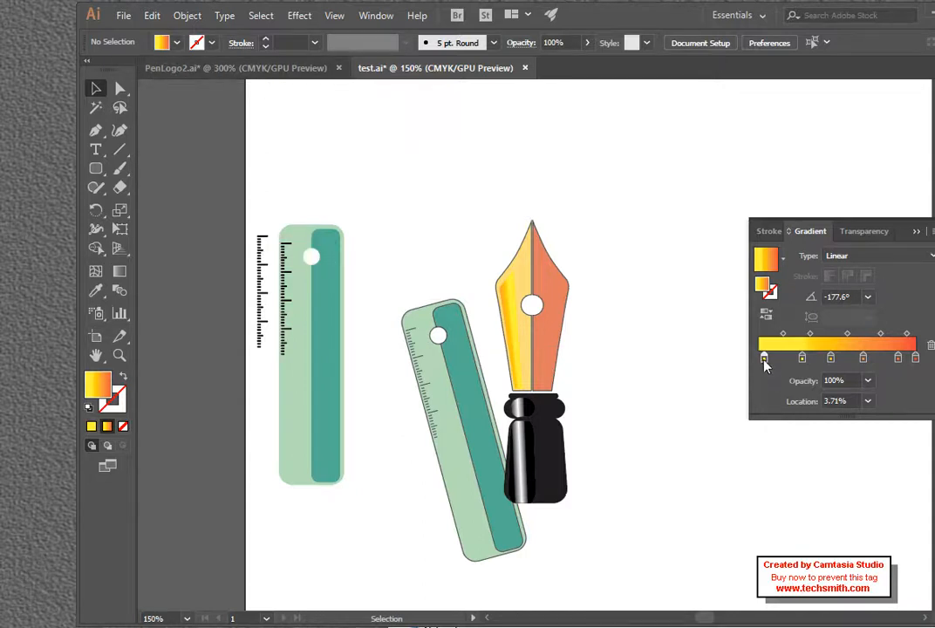
double_click(764, 359)
left_click_drag(858, 464, 794, 460)
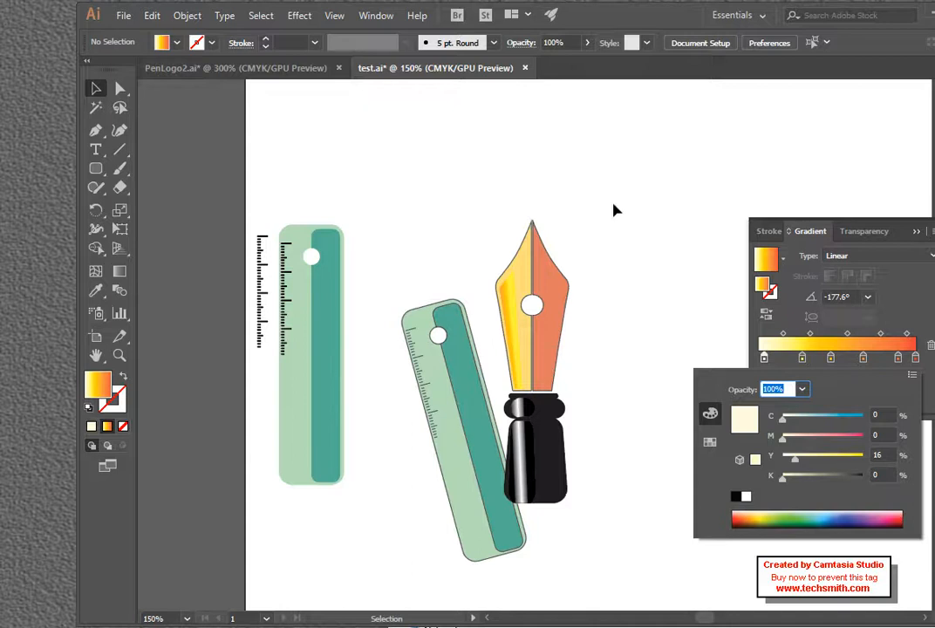
left_click(904, 311)
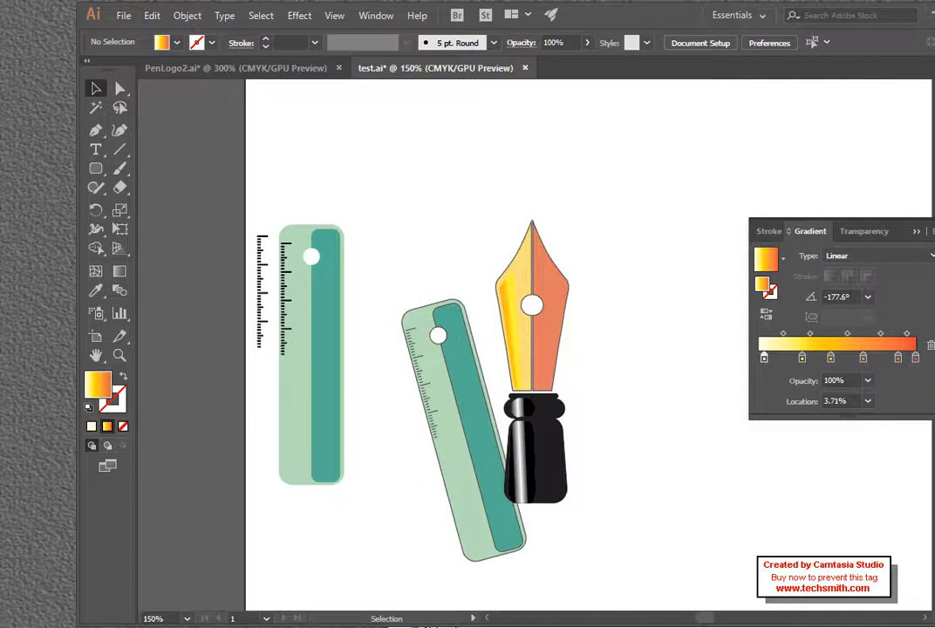
Step: Add a new layer above Layer 2, hide the artwork layers and show Layer 1 with the reference image
key("F7")
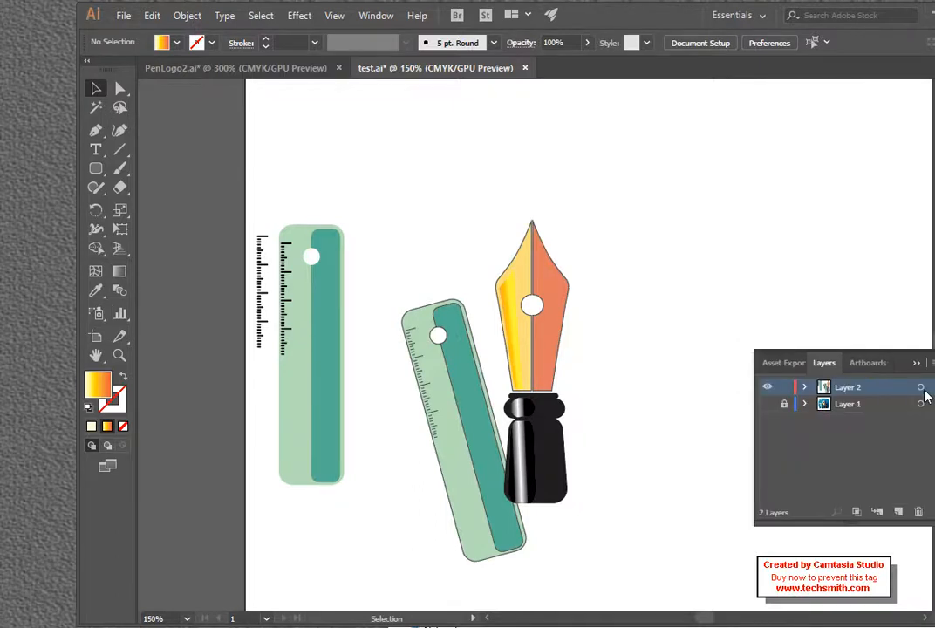
left_click(898, 512)
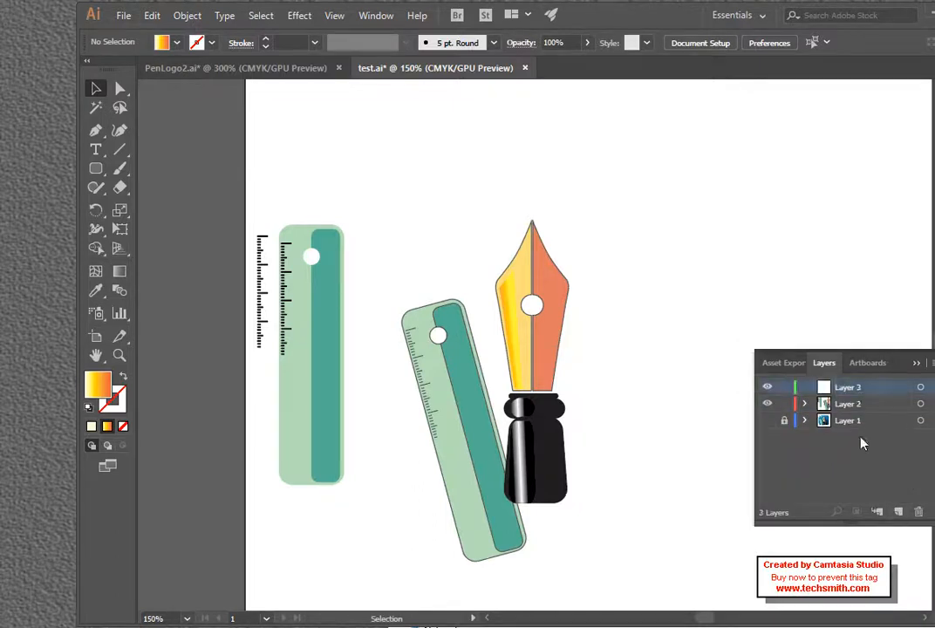
left_click(767, 403)
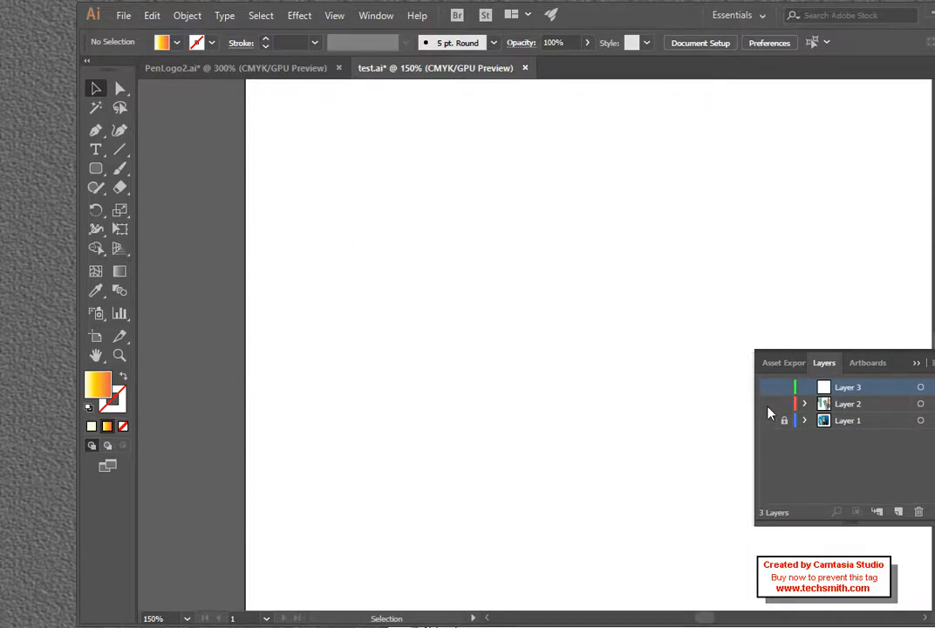
left_click(767, 421)
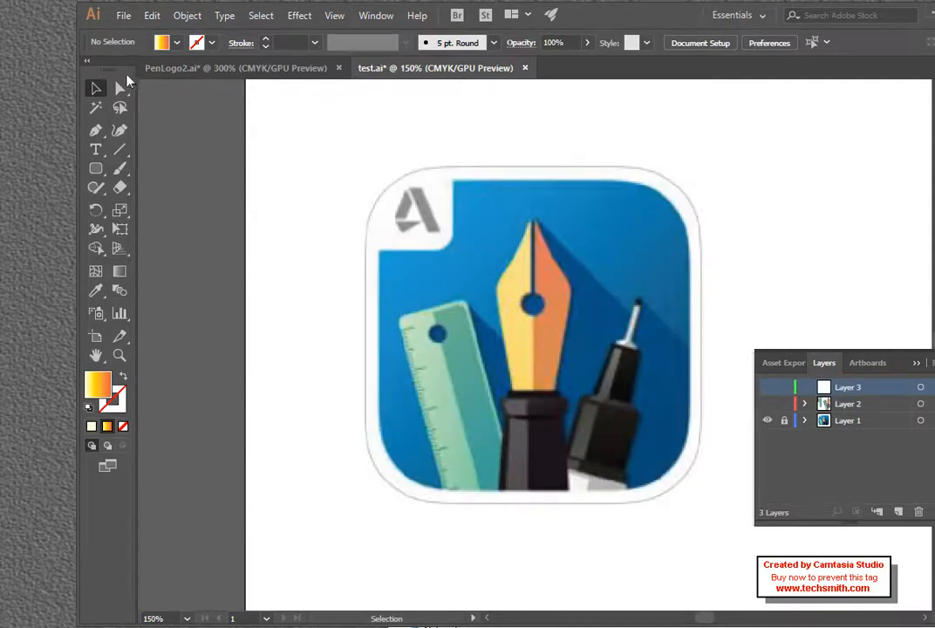
Step: Draw a rounded rectangle over the icon's background on Layer 3 and fill it with the blue sampled from the reference image
left_click(96, 168)
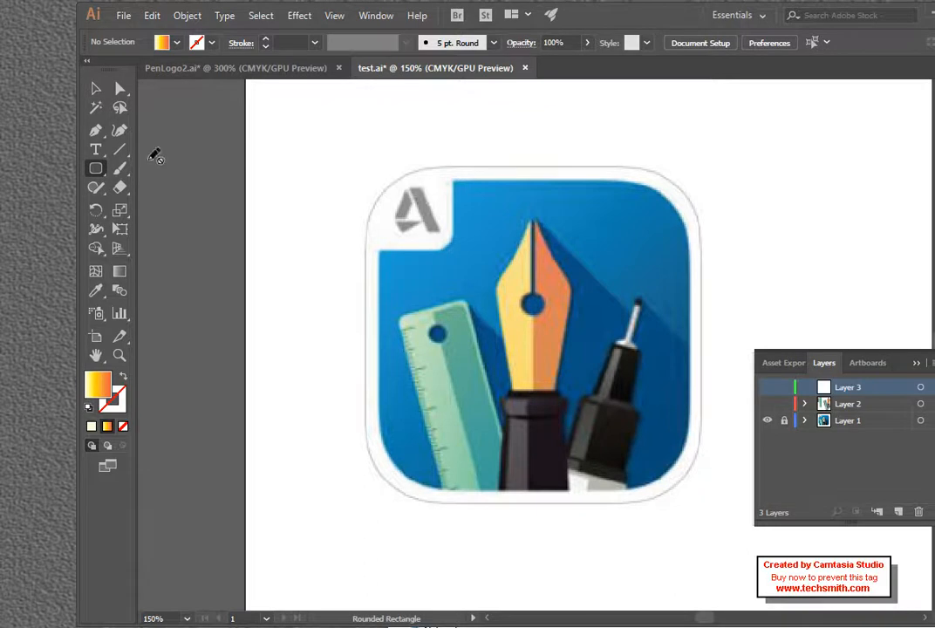
left_click(768, 387)
left_click_drag(386, 188, 688, 484)
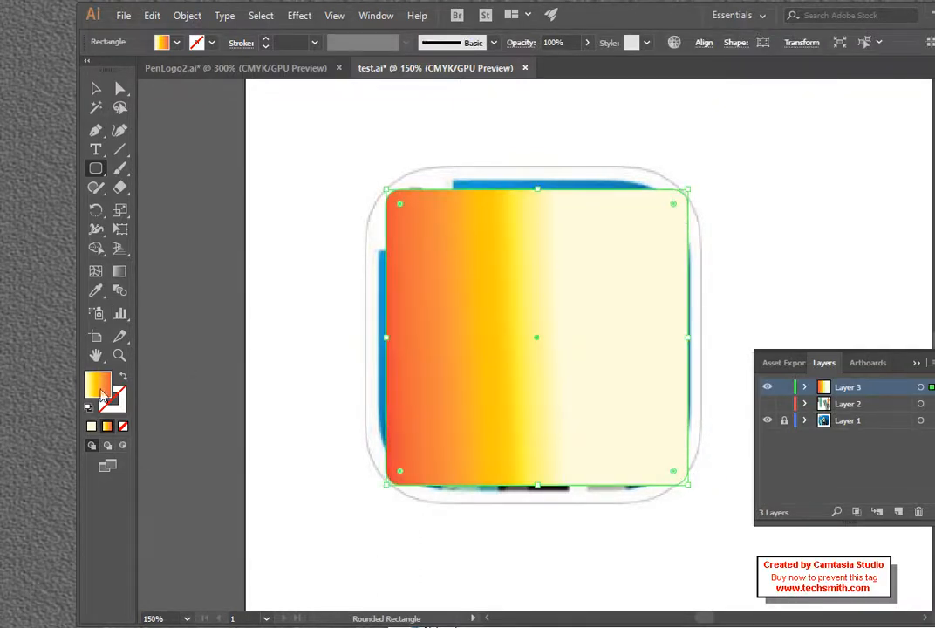
left_click(96, 292)
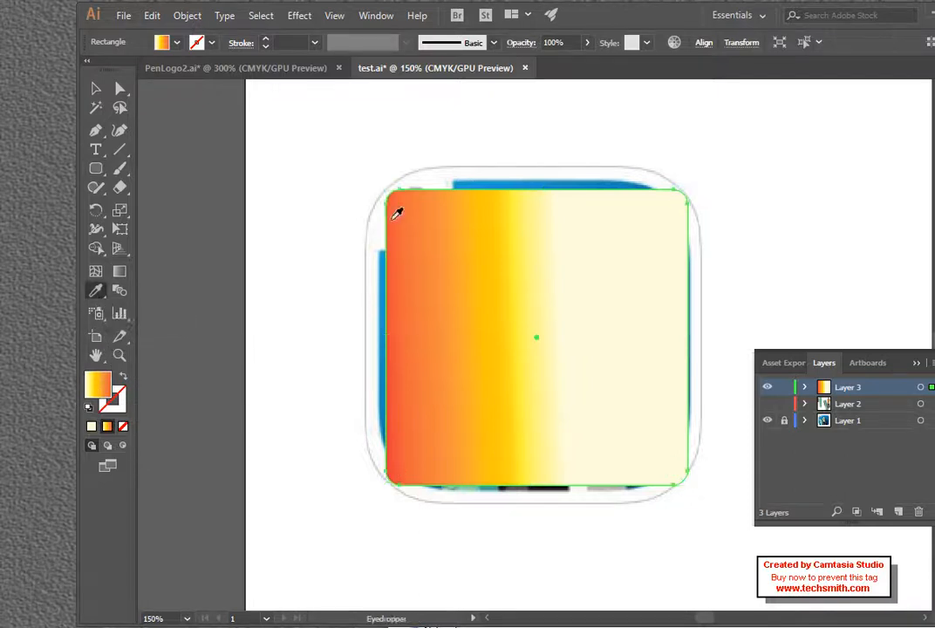
left_click(468, 182)
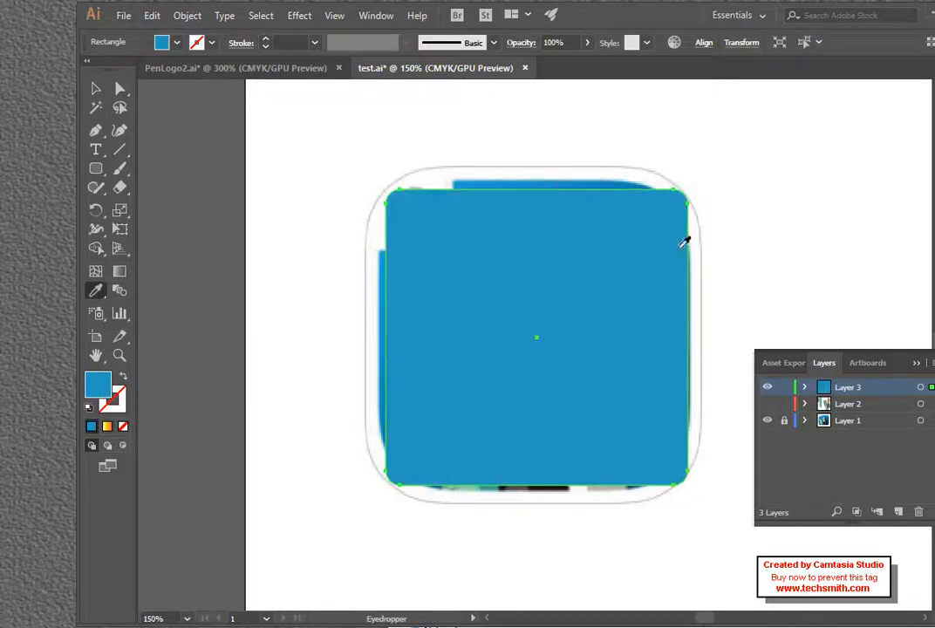
Step: Hide the Layer 1 reference, show Layer 2 and move Layer 3 beneath it so the blue background sits behind the artwork
left_click(768, 420)
left_click(767, 404)
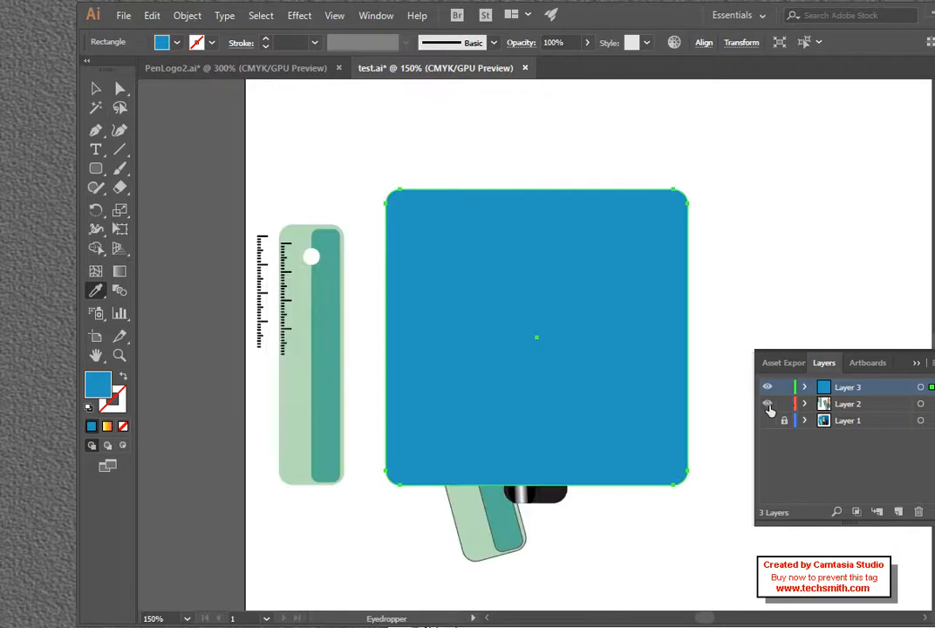
left_click_drag(891, 390, 881, 407)
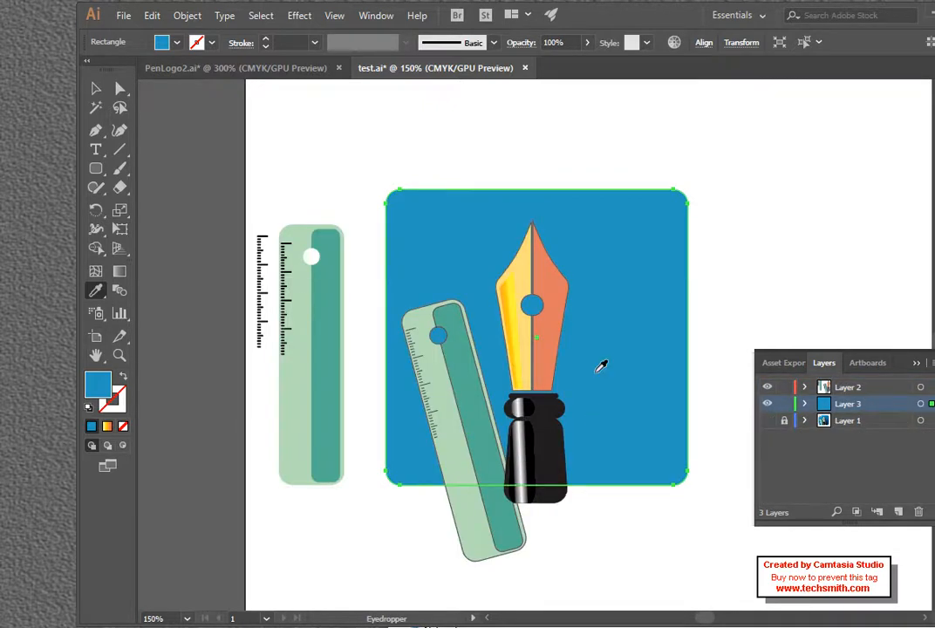